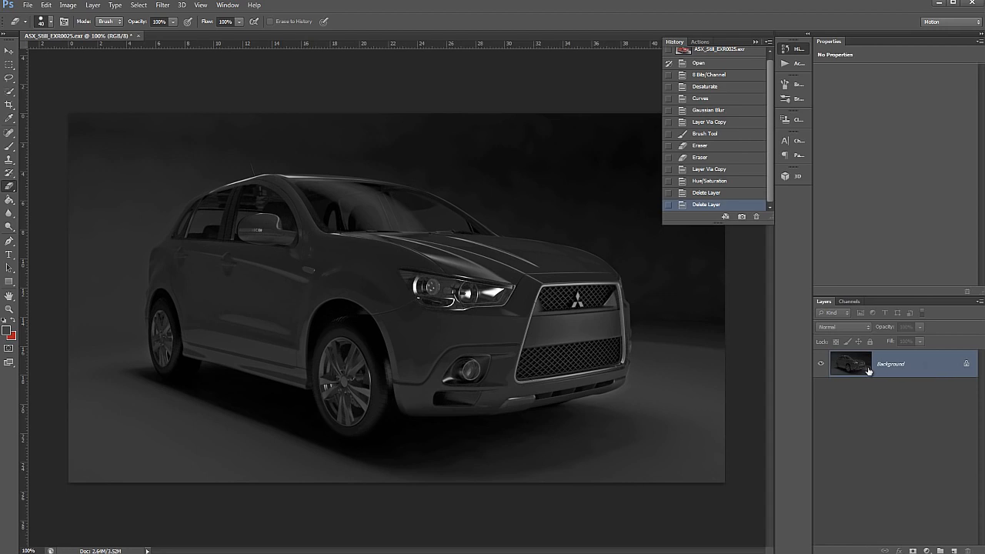
Step: Duplicate the Background layer twice and make the topmost copy the active layer
key(ctrl+j)
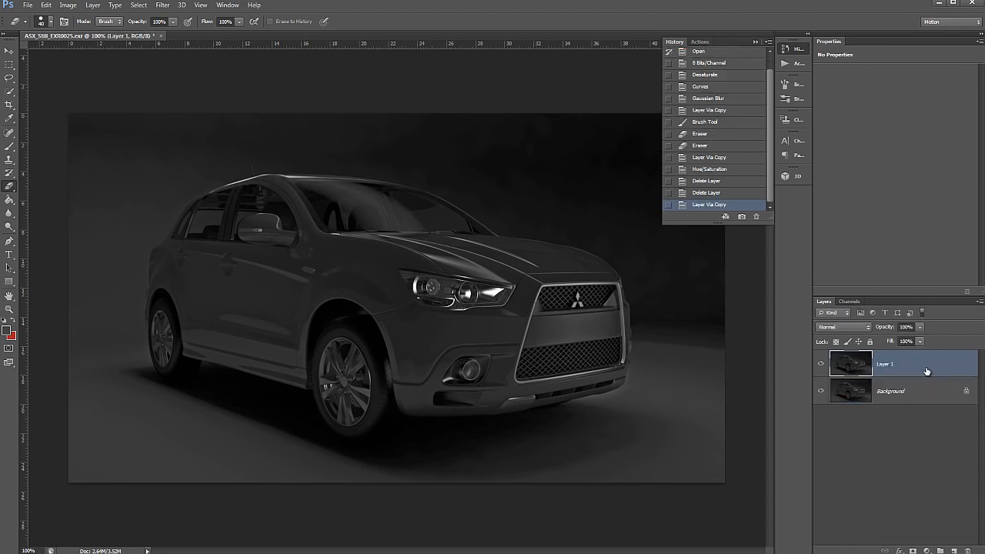
key(ctrl+j)
click(919, 420)
click(915, 391)
click(910, 364)
click(915, 417)
click(916, 394)
click(917, 364)
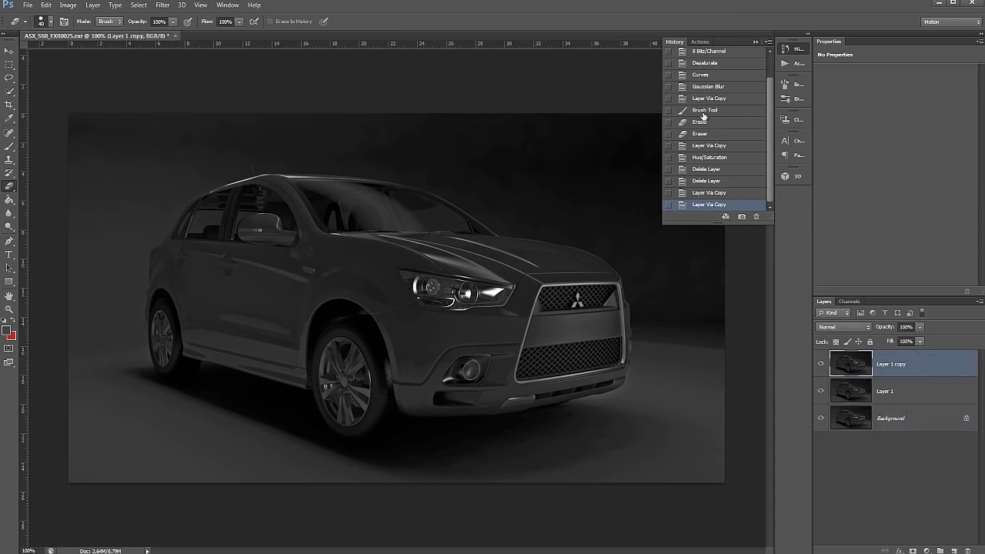
Step: Hide Layer 1 and Background, and erase several freehand strokes across the car's roof, hood and grille on Layer 1 copy
mouse_move(770, 185)
mouse_down()
mouse_move(769, 131)
mouse_move(767, 187)
mouse_up()
click(821, 391)
click(820, 418)
mouse_move(457, 333)
mouse_down()
mouse_move(539, 356)
mouse_move(497, 286)
mouse_up()
drag(508, 235, 411, 230)
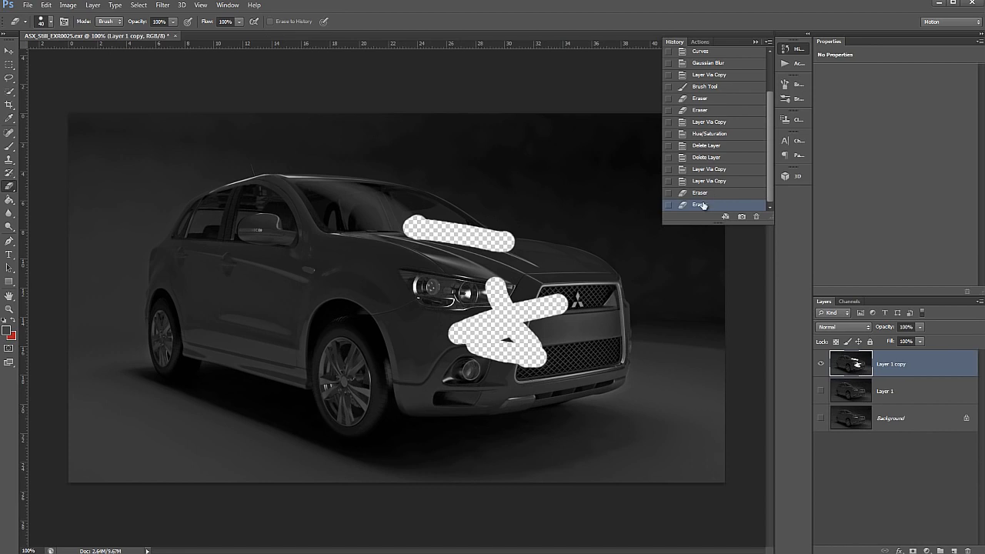
drag(408, 163, 382, 281)
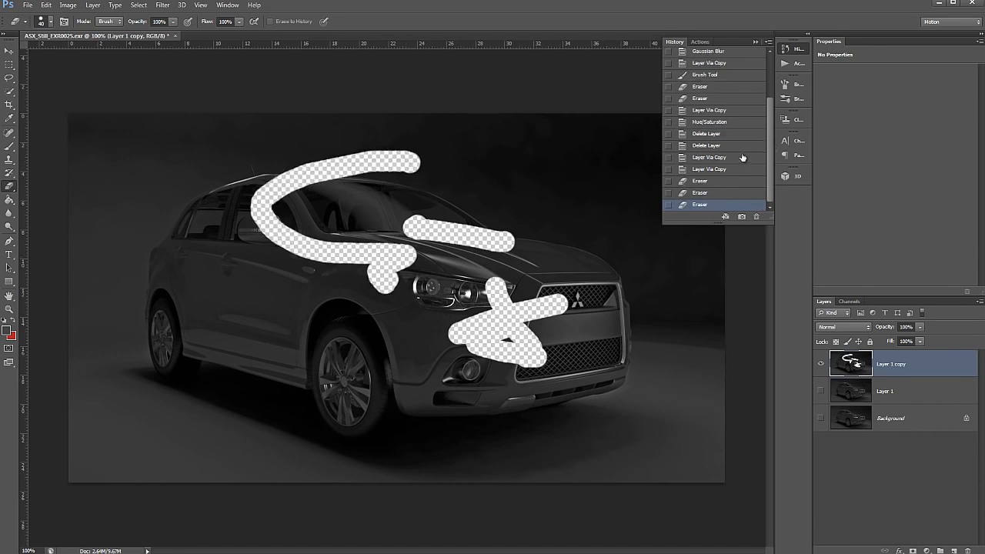
mouse_move(615, 291)
mouse_down()
mouse_move(574, 306)
mouse_move(616, 288)
mouse_up()
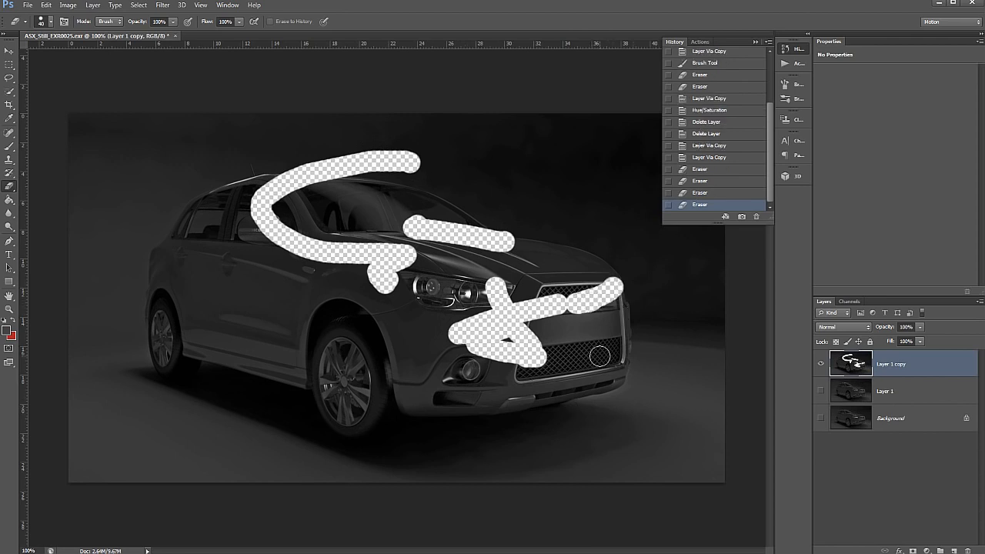
mouse_move(616, 340)
mouse_down()
mouse_move(547, 253)
mouse_move(543, 230)
mouse_up()
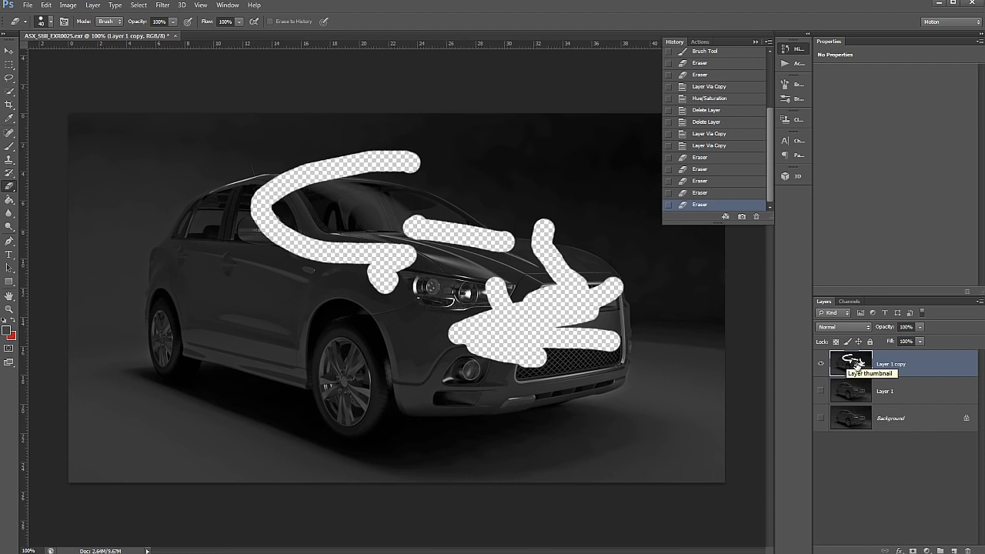
Step: Step back through the history to compare the Delete Layer, Layer Via Copy and Hue/Saturation states
click(712, 122)
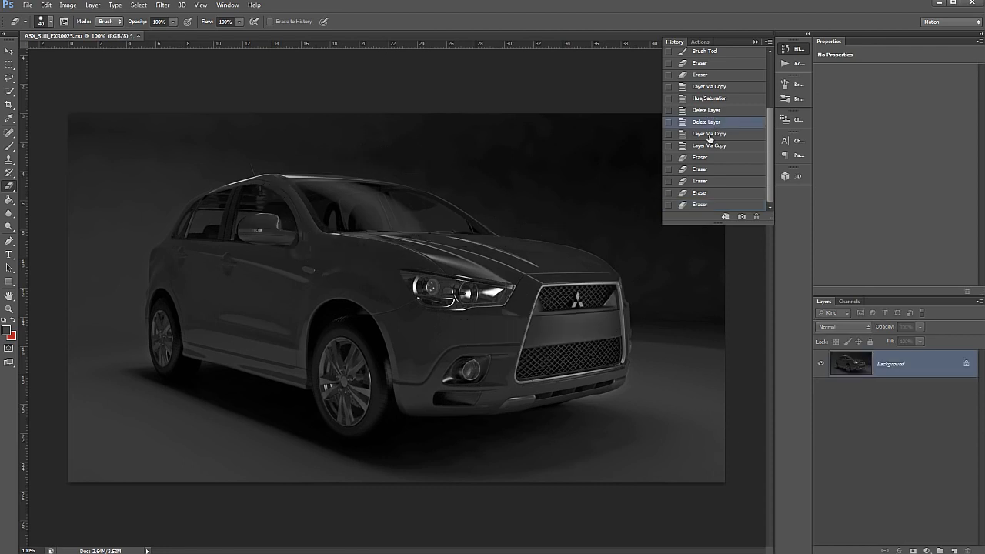
click(713, 145)
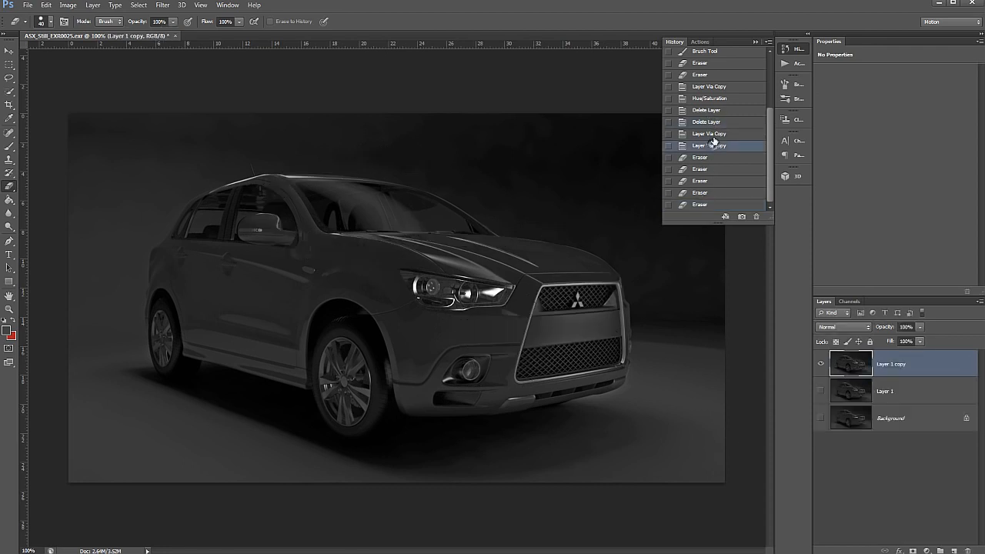
click(715, 135)
click(712, 145)
click(710, 99)
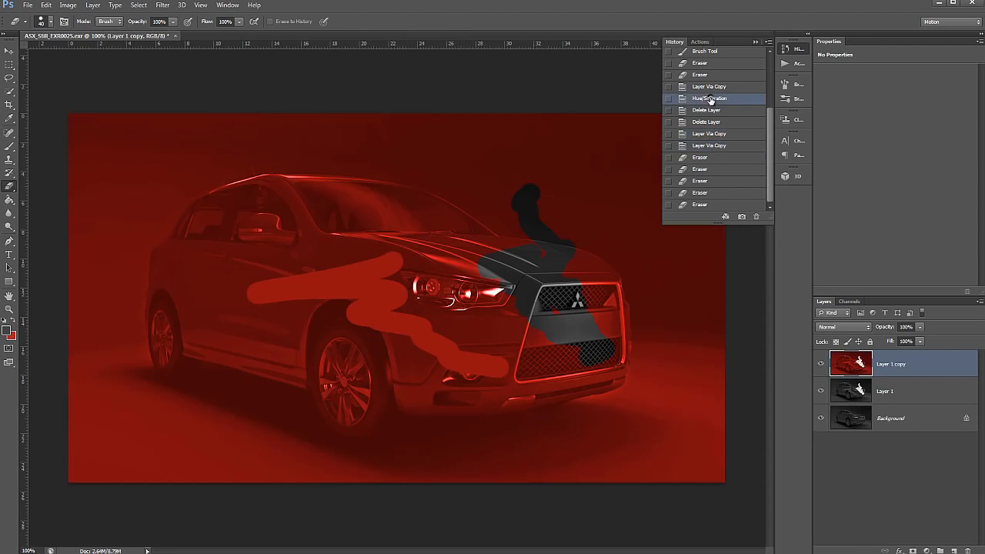
click(669, 98)
click(669, 100)
Step: Move between the layer-copy and eraser history states, ending on the third of the five latest Eraser states
click(711, 146)
click(700, 169)
click(701, 193)
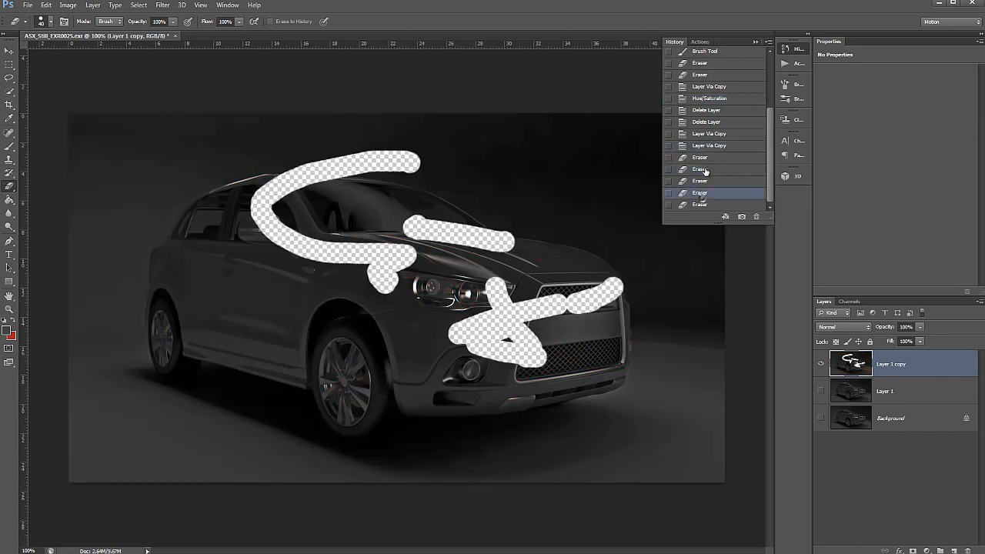
click(707, 134)
click(702, 181)
click(709, 107)
click(695, 193)
click(699, 133)
click(711, 183)
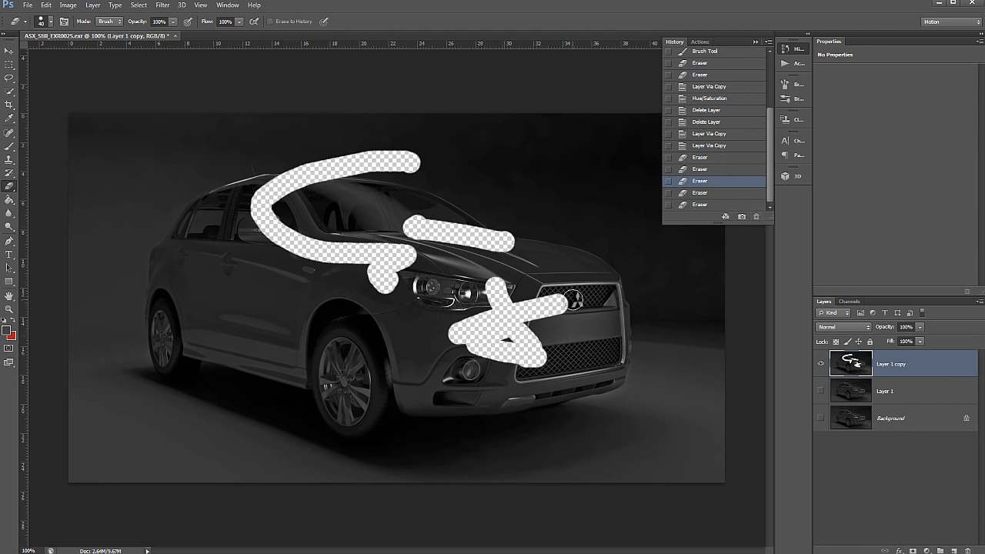
click(576, 300)
click(562, 274)
click(573, 323)
click(575, 346)
click(555, 367)
click(540, 405)
mouse_move(504, 246)
mouse_down()
mouse_move(366, 230)
mouse_move(289, 337)
mouse_move(368, 336)
mouse_up()
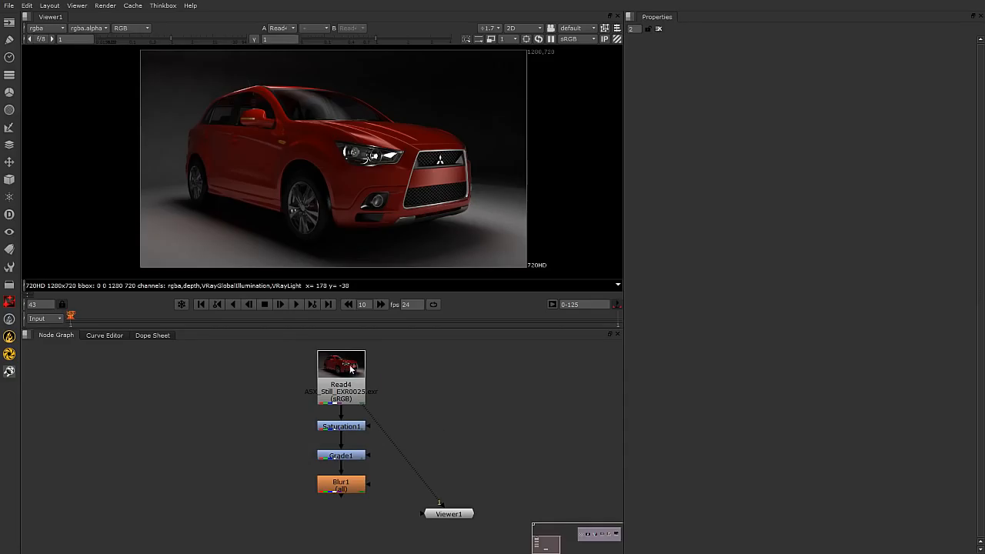
Step: In Nuke, view the Saturation1 node's output and set its saturation to 0.17
drag(350, 370, 339, 365)
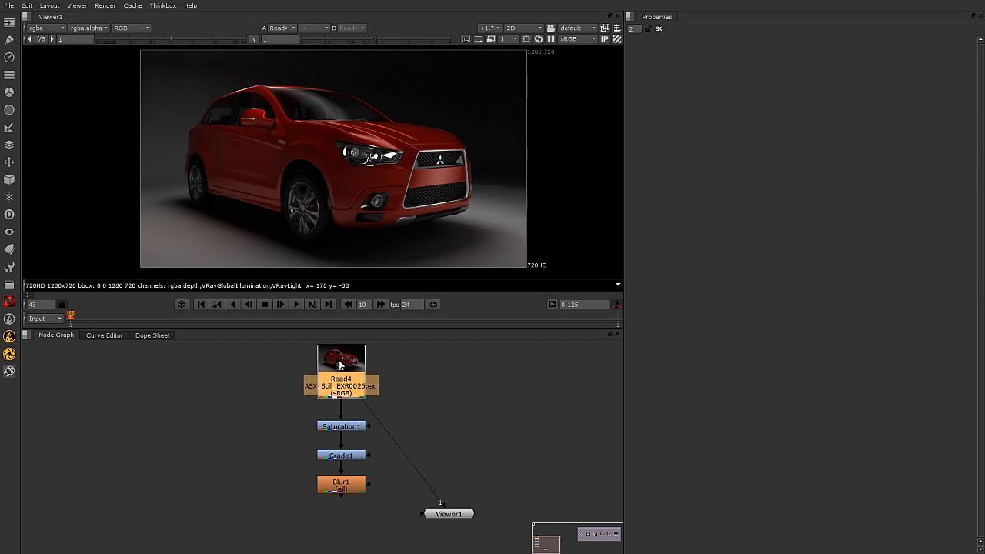
click(357, 428)
key(1)
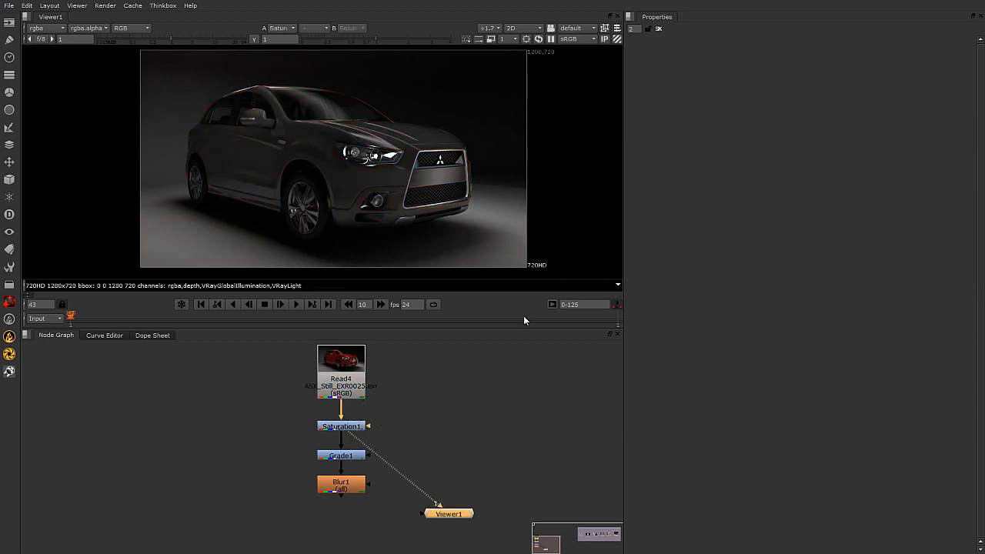
double_click(343, 429)
drag(724, 78, 808, 96)
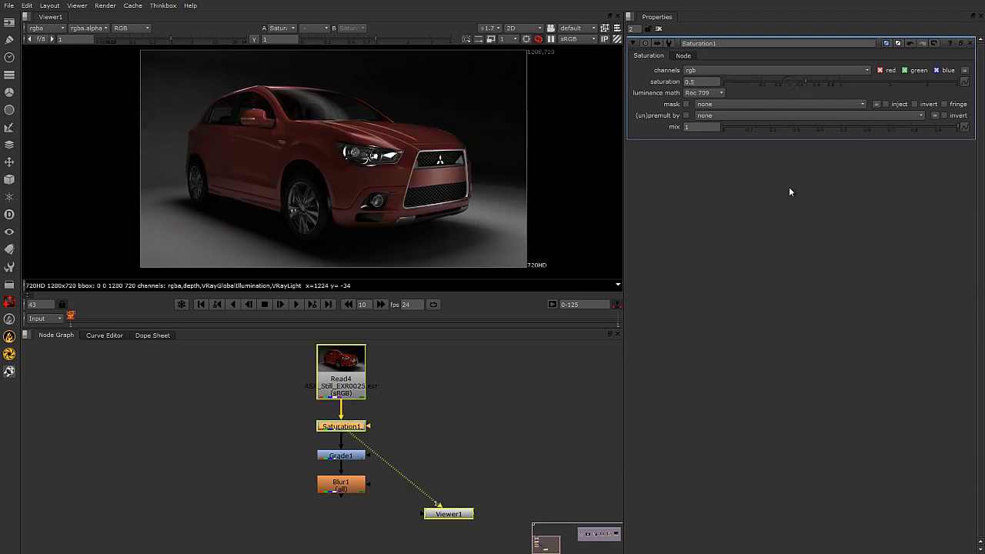
click(352, 457)
key(1)
drag(789, 87, 768, 83)
Step: Set the Grade1 node's gain to 1.72, multiply to 1.52 and gamma to 0.87
double_click(354, 456)
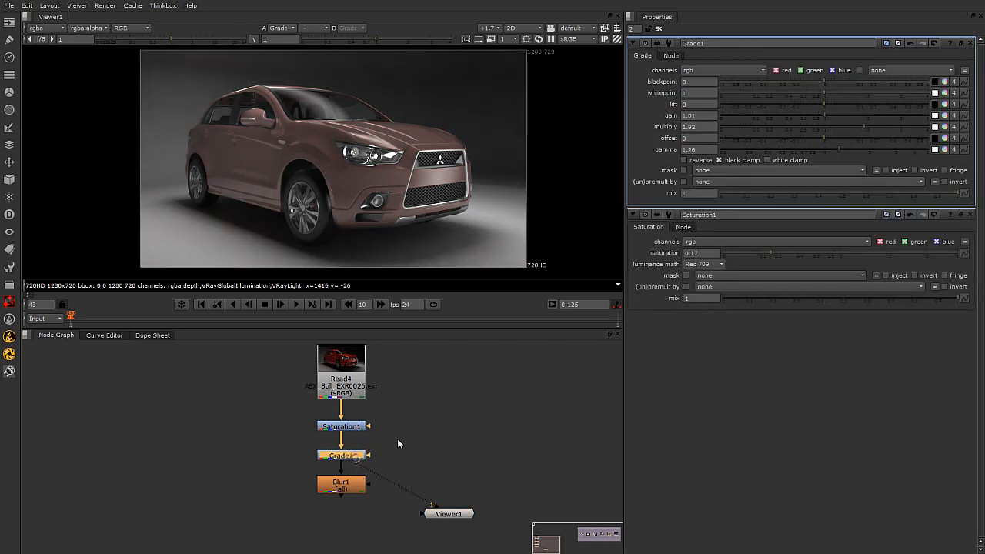
drag(838, 126, 856, 114)
mouse_move(838, 147)
mouse_down()
mouse_move(811, 149)
mouse_move(819, 149)
mouse_up()
click(494, 423)
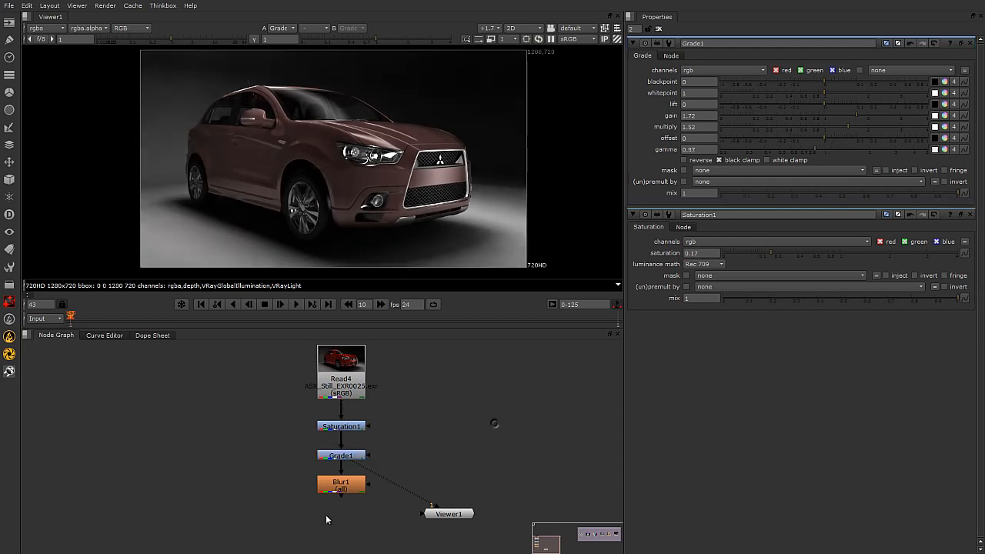
Step: View the Blur1 node's output and set its blur size to 15.6
click(356, 489)
key(1)
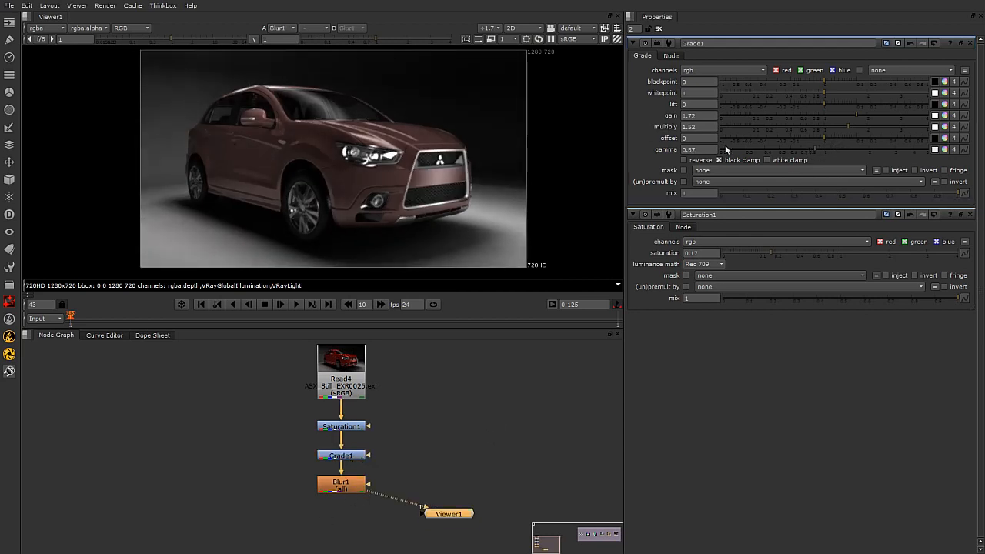
double_click(356, 487)
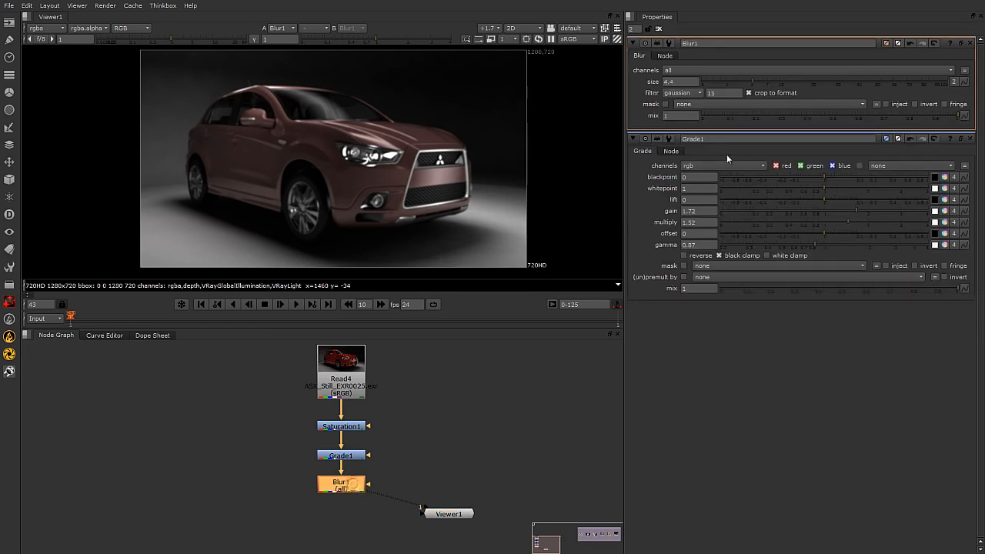
drag(753, 82, 799, 77)
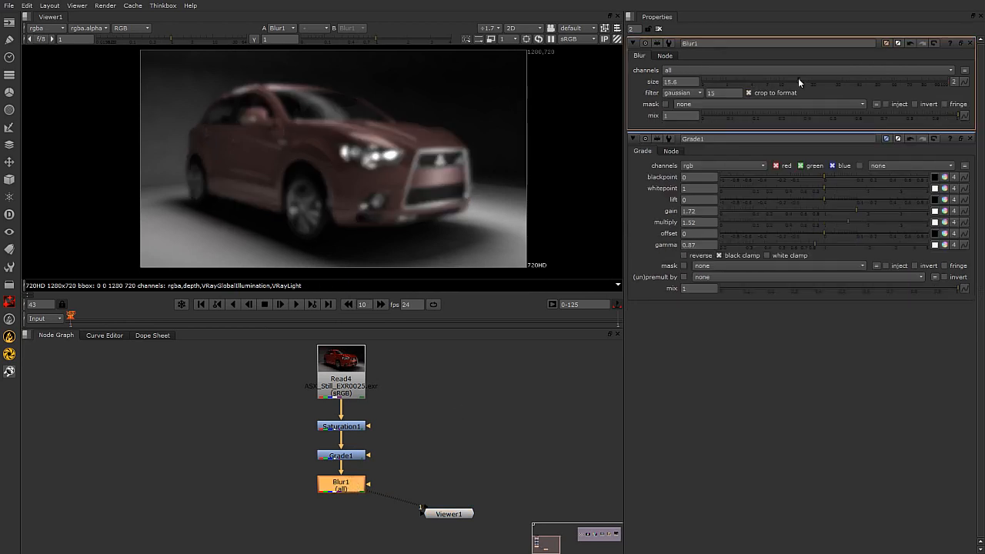
click(419, 469)
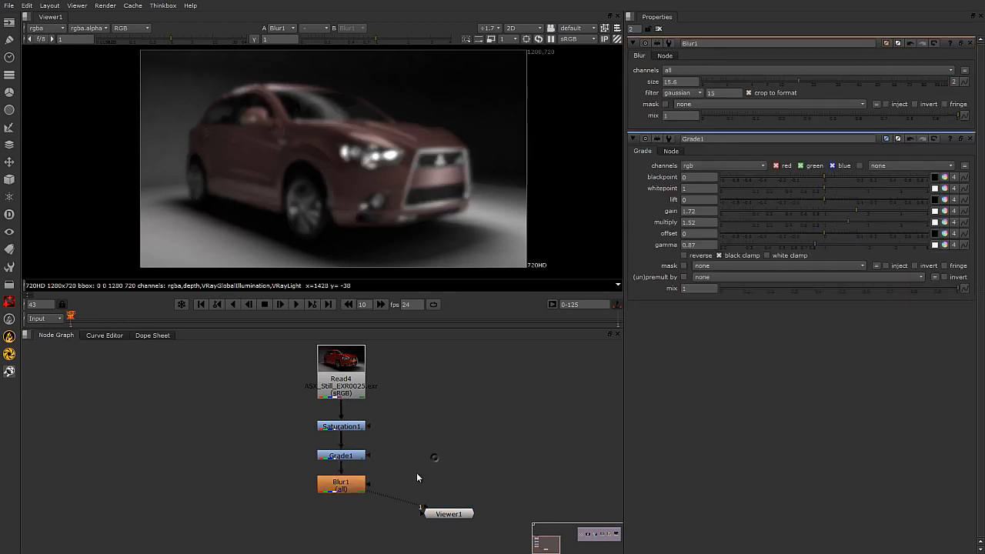
Step: Try other saturation values on Saturation1, restore 0.17, and toggle the node off and on
double_click(347, 428)
drag(776, 81, 770, 107)
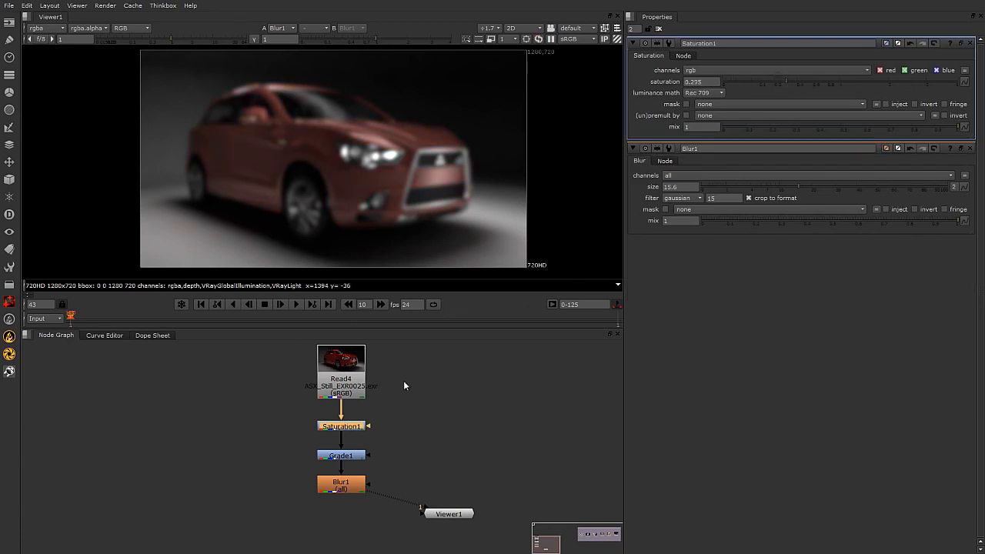
click(353, 428)
key(d)
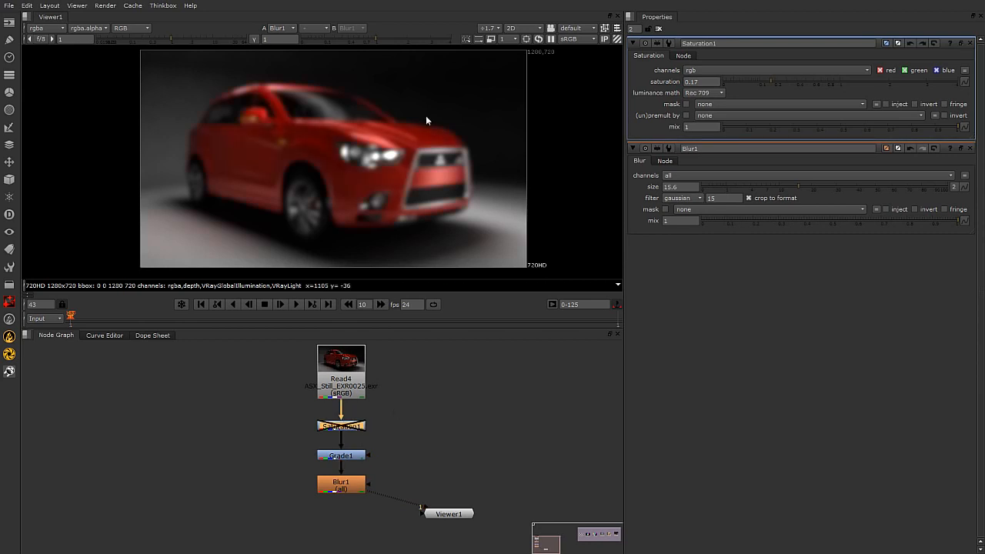
key(d)
Step: Disable Blur1, toggle Grade1 off and on to compare the image, and re-enable Blur1
click(341, 485)
key(d)
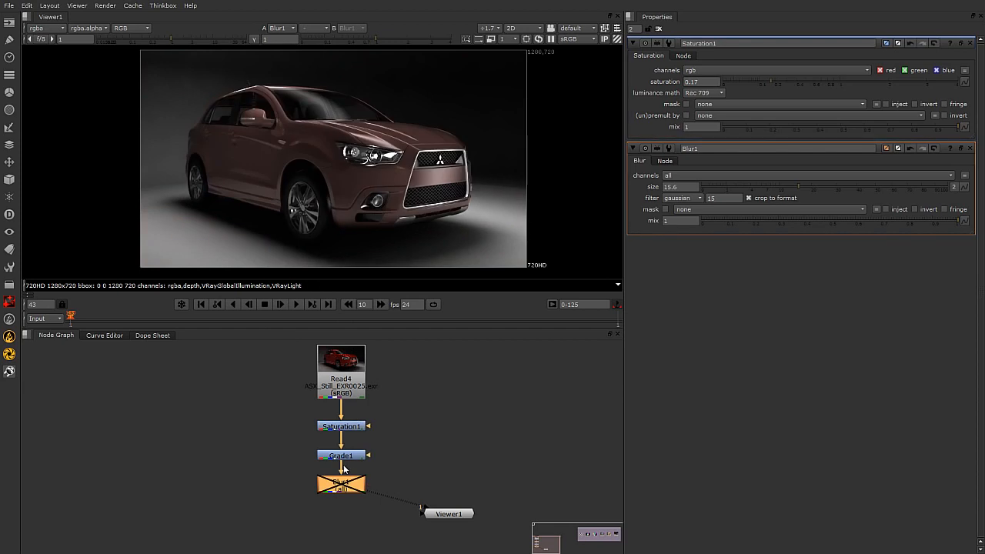
click(349, 458)
key(d)
key(d)
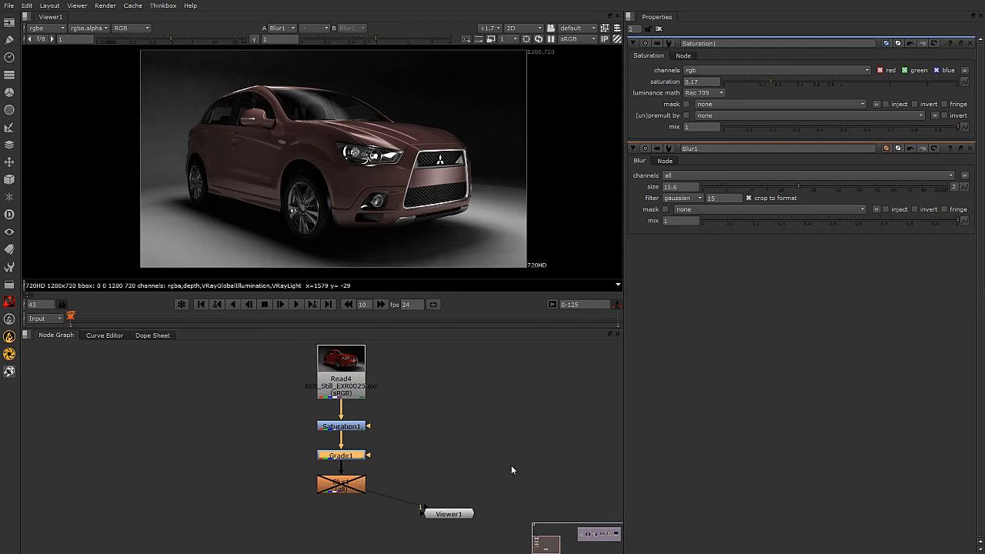
click(363, 486)
key(d)
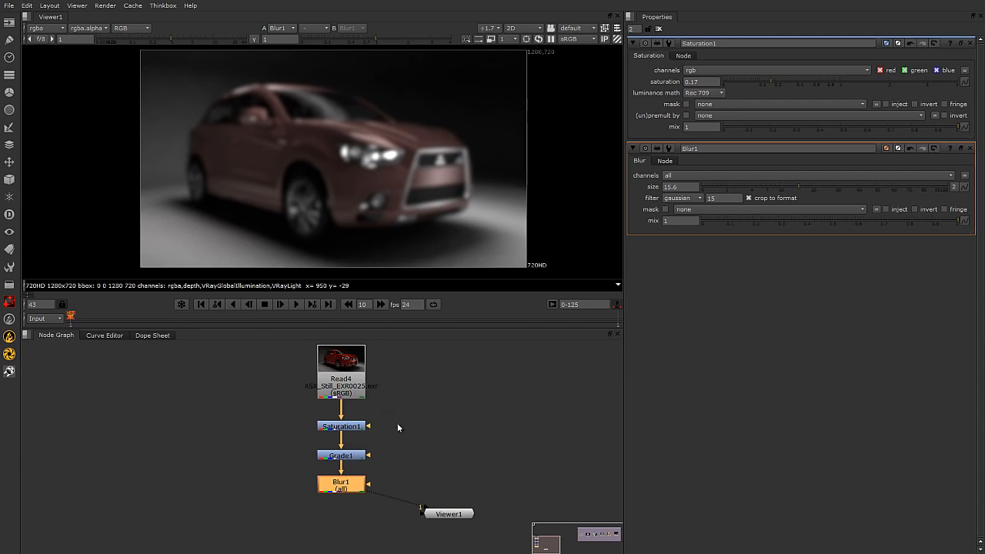
Step: Rearrange the Read4, Saturation1, Grade1 and Blur1 nodes with new spacing in their vertical chain
click(354, 428)
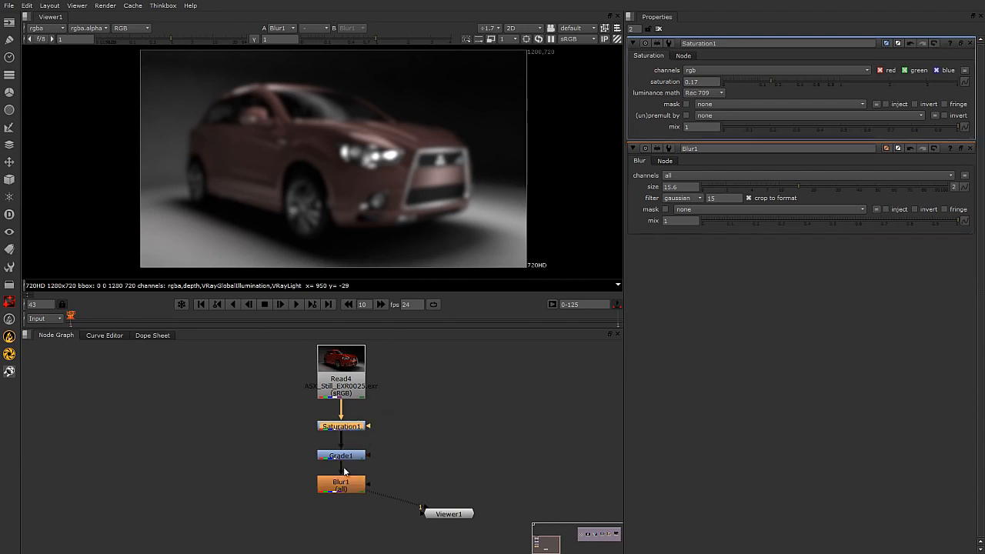
drag(345, 459, 345, 454)
drag(345, 488, 345, 488)
drag(346, 449, 347, 431)
drag(341, 365, 341, 370)
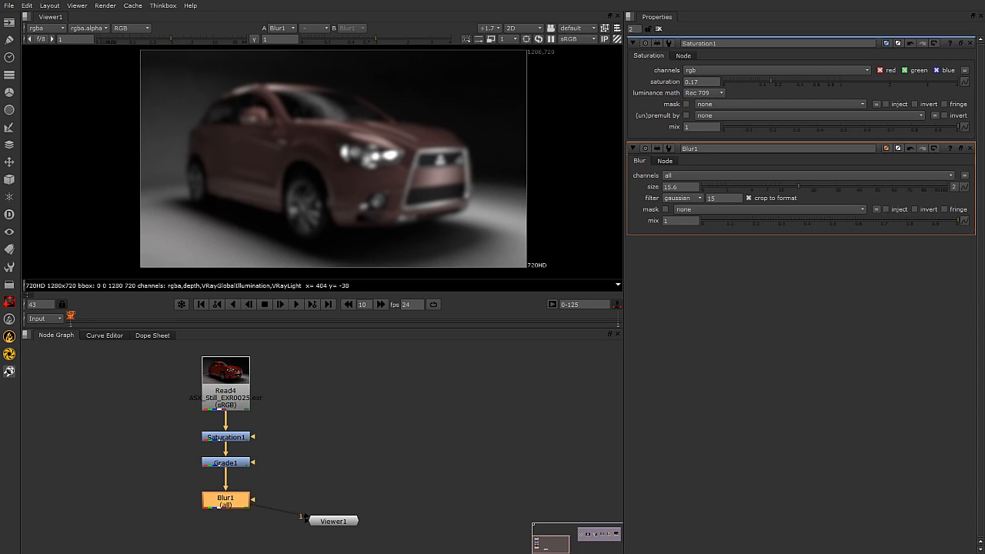
Step: Deselect the nodes and close the Saturation1 and Blur1 properties
click(444, 445)
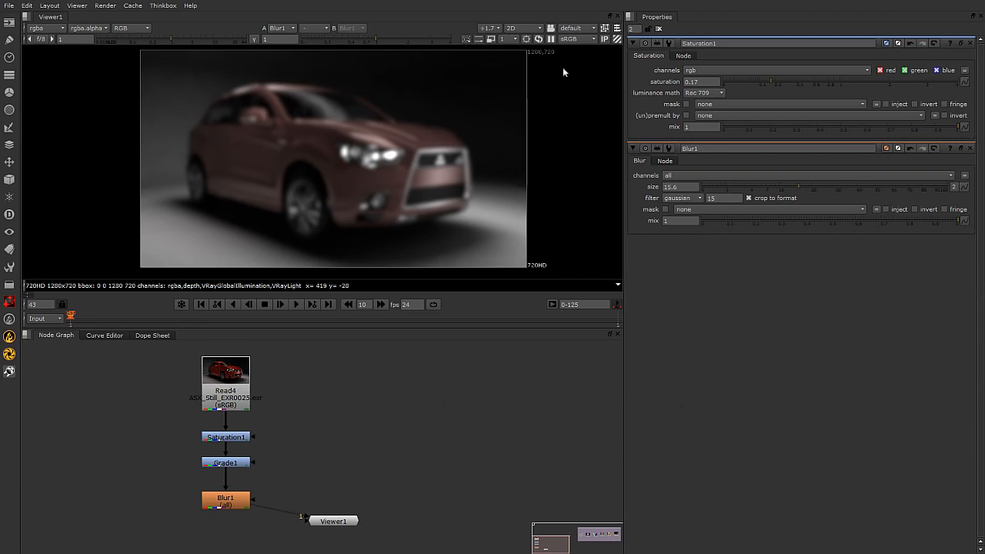
click(969, 43)
click(970, 43)
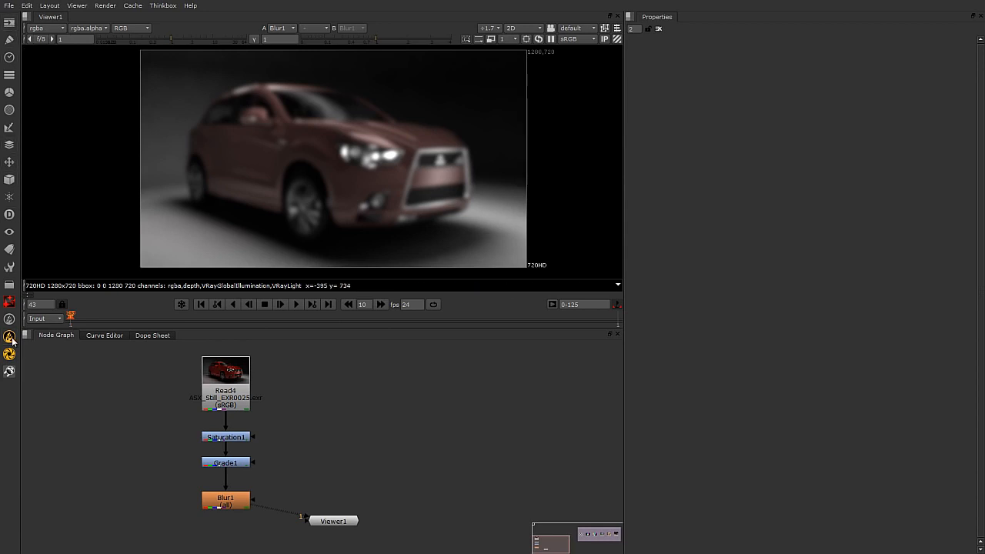
Step: Look at the Curve Editor and the Dope Sheet, and return to the Node Graph
click(113, 335)
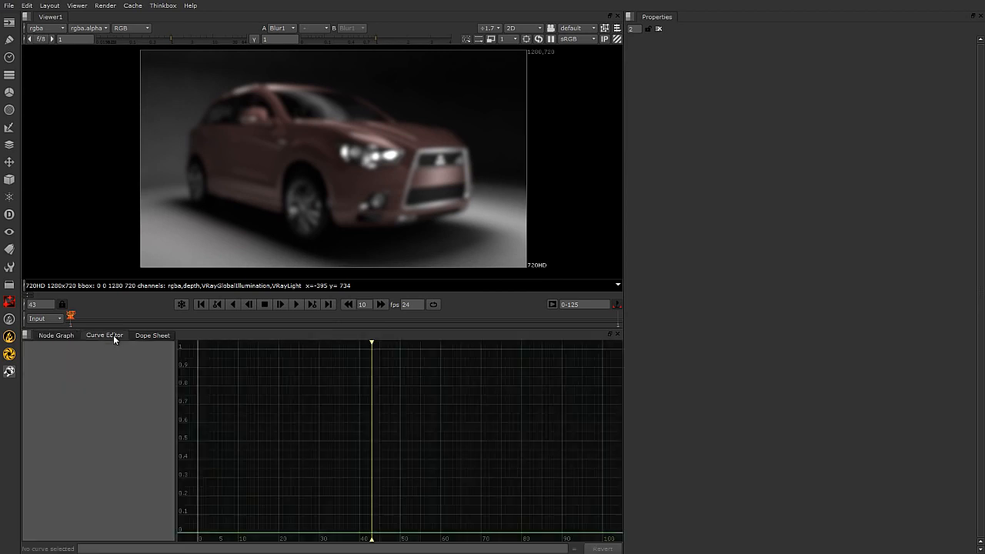
click(156, 336)
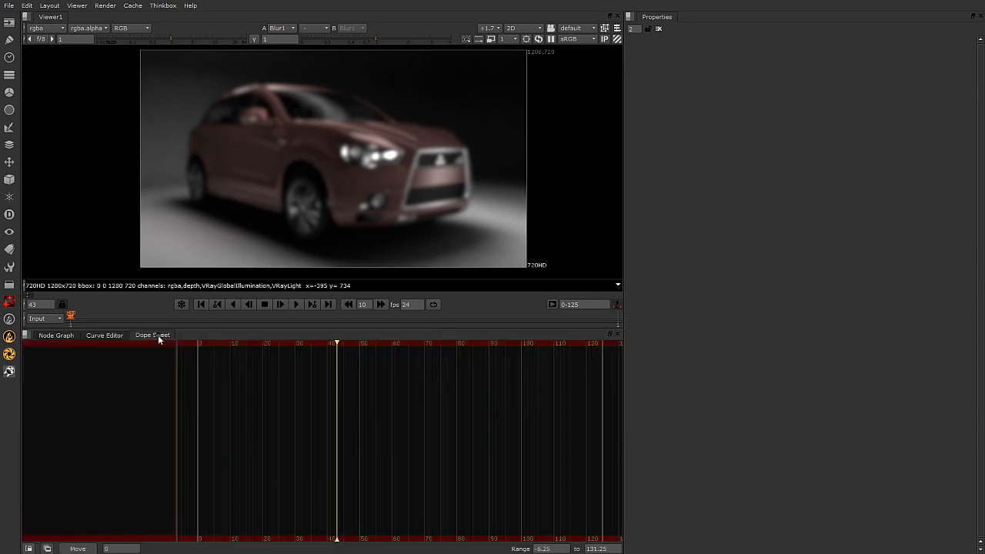
click(56, 334)
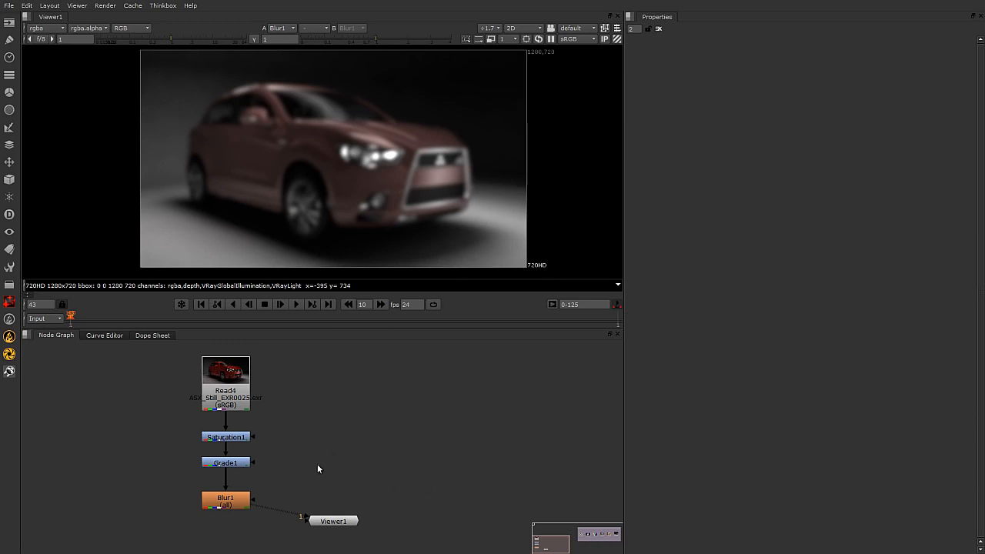
Step: Bring the backdrop holding the row of image nodes beside the car's node chain into view
scroll(317, 461, down, 8)
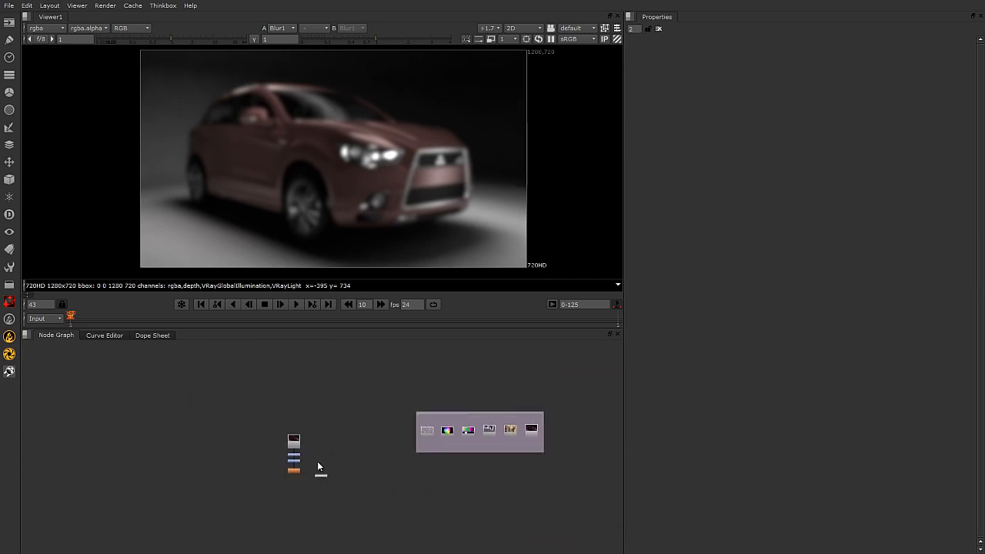
scroll(454, 472, down, 5)
scroll(490, 484, up, 5)
scroll(344, 464, up, 5)
scroll(401, 384, up, 3)
scroll(314, 428, up, 3)
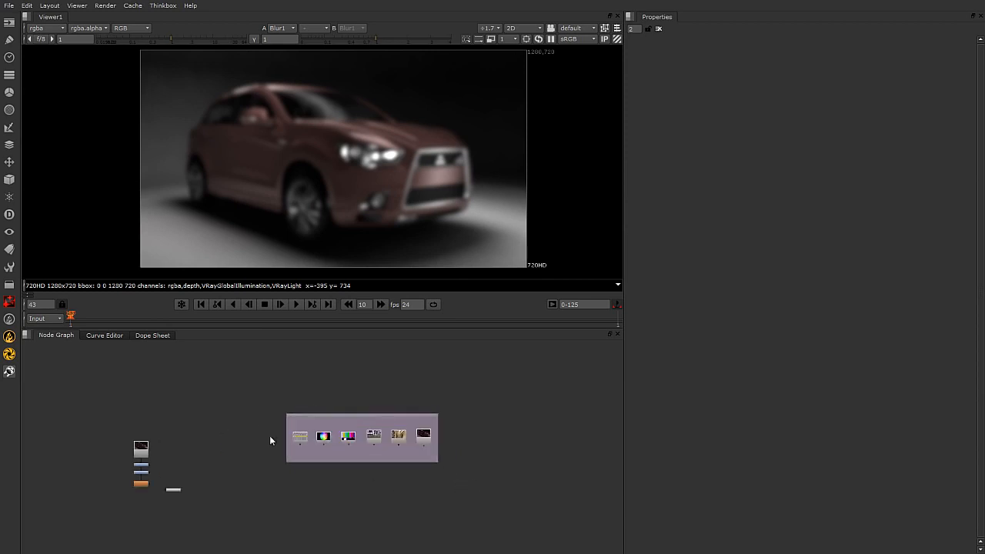
Step: Navigate the Node Graph from its overview map and bring the Read4 chain with Viewer1 back into close view
middle_drag(232, 432, 347, 423)
scroll(346, 425, down, 5)
middle_drag(233, 429, 652, 429)
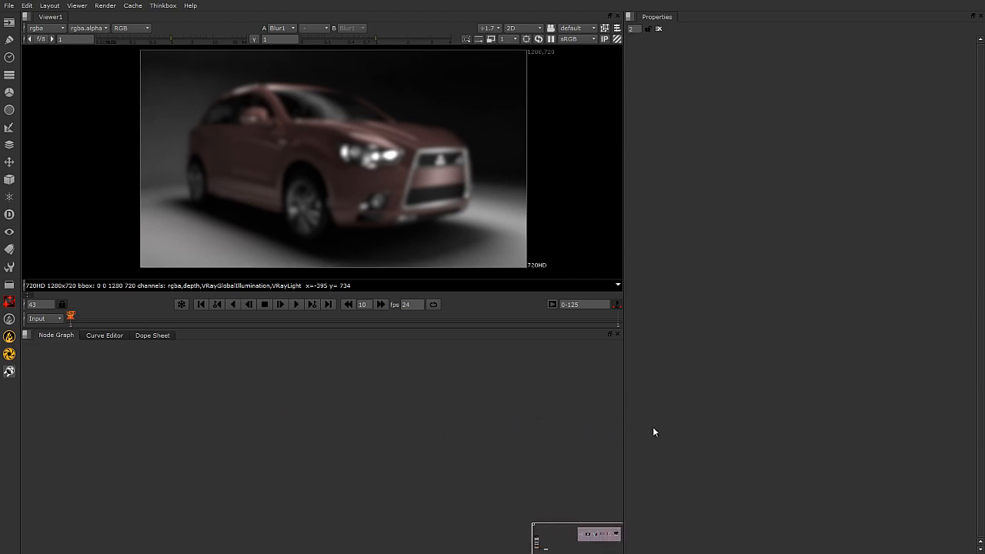
drag(552, 546, 578, 532)
middle_drag(428, 475, 587, 547)
mouse_move(536, 543)
mouse_down()
mouse_move(515, 531)
mouse_move(541, 543)
mouse_up()
scroll(380, 490, up, 6)
middle_drag(426, 479, 765, 520)
scroll(346, 471, up, 4)
middle_drag(380, 490, 180, 506)
scroll(289, 490, up, 3)
middle_drag(339, 498, 500, 511)
middle_drag(460, 483, 469, 481)
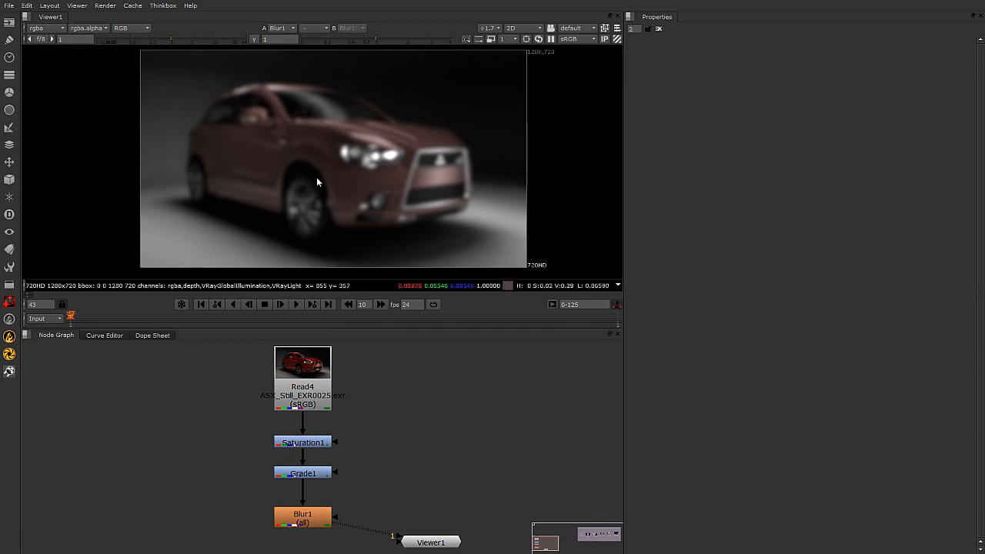
Step: Nudge the Read4 node slightly upward and set the viewer's timeline range to Global
middle_drag(375, 177, 361, 174)
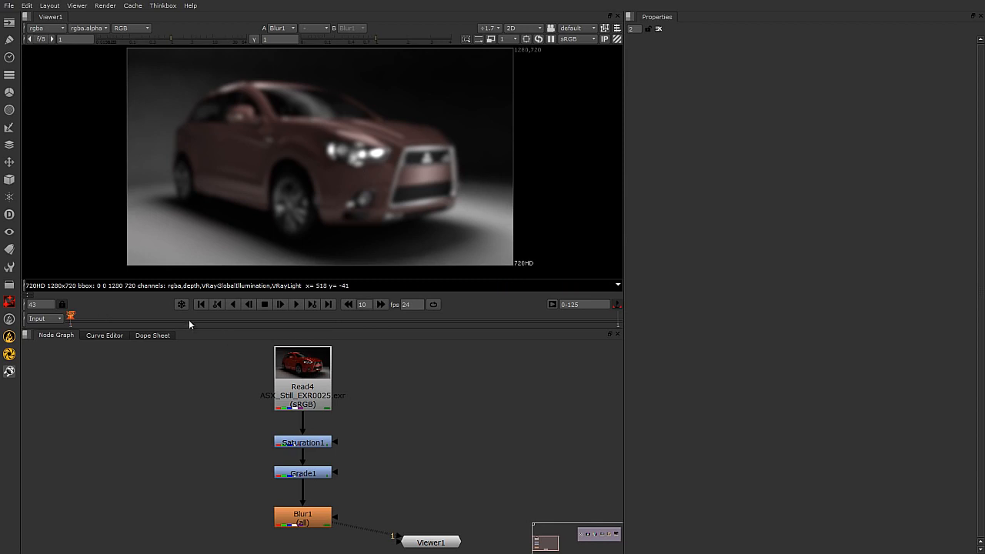
drag(299, 373, 300, 368)
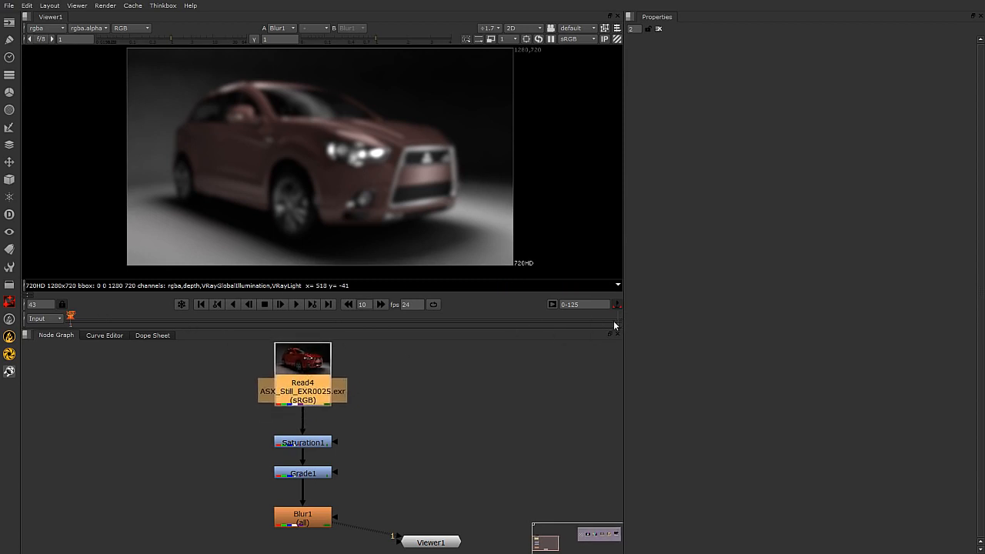
click(51, 318)
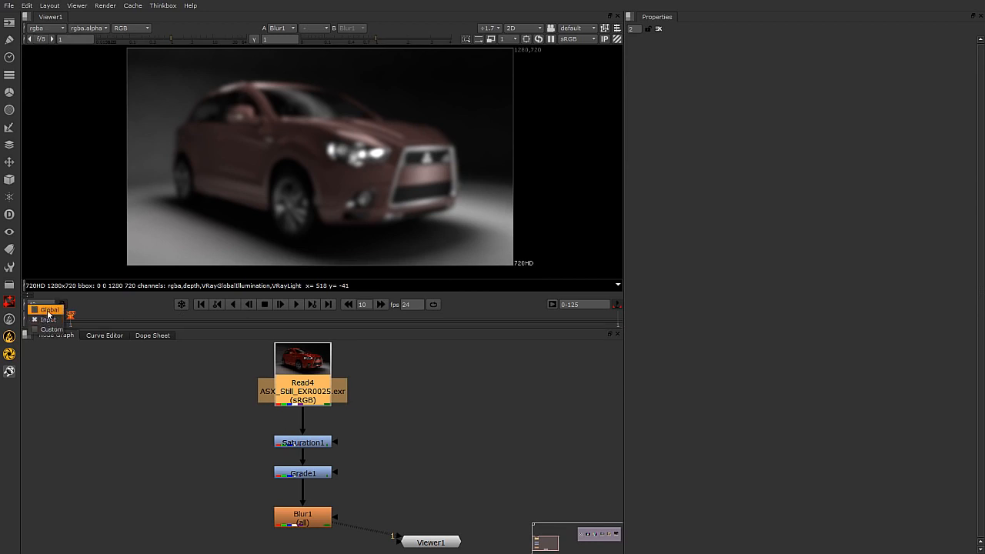
click(48, 310)
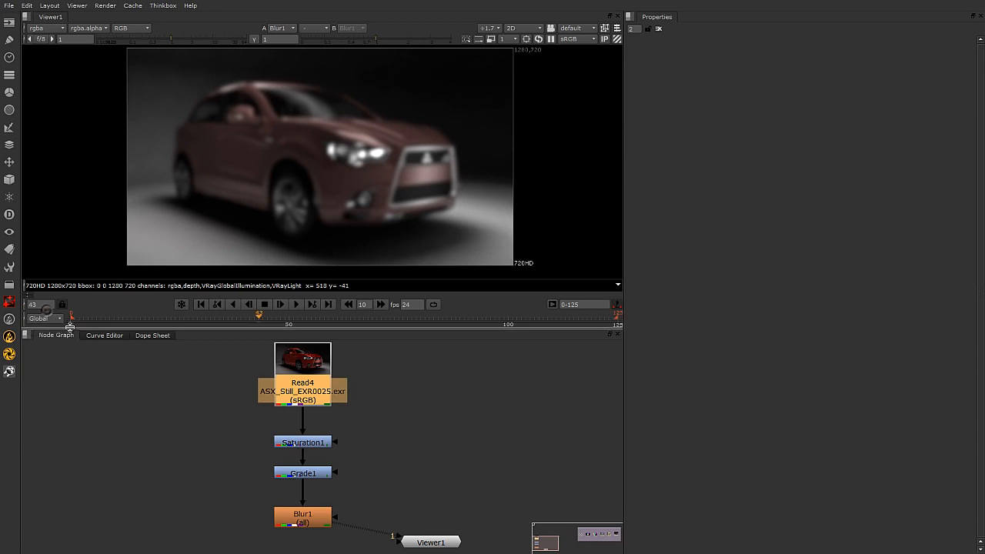
Step: Scrub the playhead back and forth through the frames of the global timeline
drag(74, 321, 215, 323)
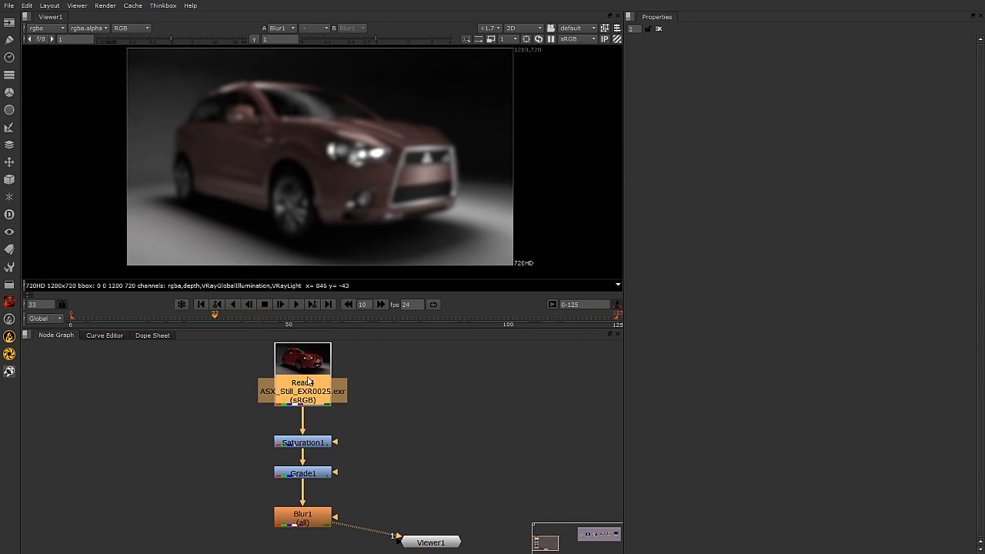
middle_drag(393, 420, 356, 423)
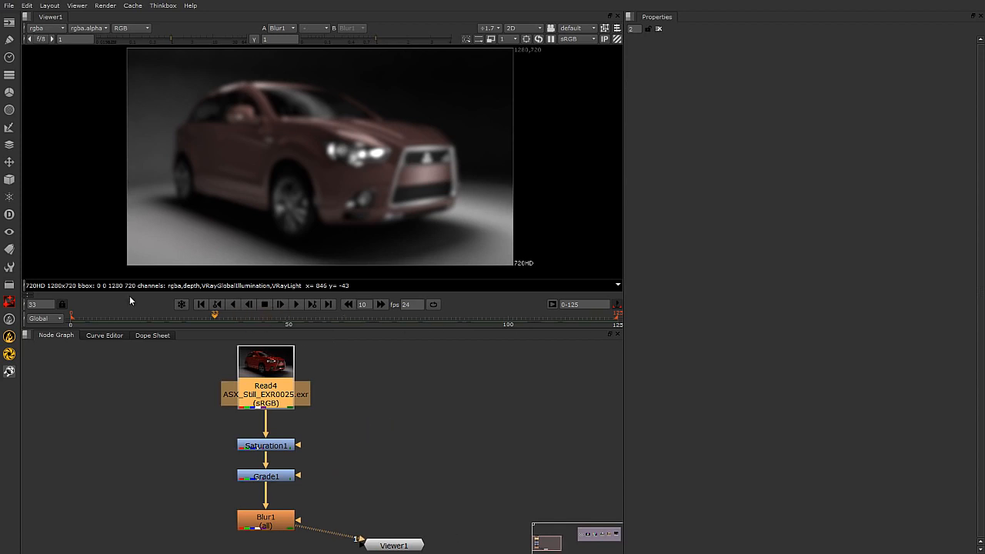
click(46, 318)
drag(111, 323, 159, 327)
click(286, 319)
drag(284, 319, 351, 324)
Step: Narrow the playback range by moving the timeline's in and out markers inward, and briefly play it
drag(617, 315, 392, 317)
mouse_move(73, 317)
mouse_down()
mouse_move(333, 322)
mouse_move(281, 317)
mouse_up()
click(297, 308)
click(265, 305)
Step: Try shifting the timeline markers, restore the full 0–125 playback range with the playhead at frame 81, and deselect Read4
click(283, 317)
ctrl+drag(282, 317, 137, 318)
ctrl+drag(291, 320, 619, 325)
ctrl+drag(281, 319, 121, 325)
ctrl+drag(282, 319, 620, 325)
mouse_move(281, 318)
ctrl+mouse_down()
mouse_move(199, 322)
mouse_move(619, 324)
ctrl+mouse_up()
click(426, 319)
ctrl+drag(281, 320, 73, 331)
click(432, 405)
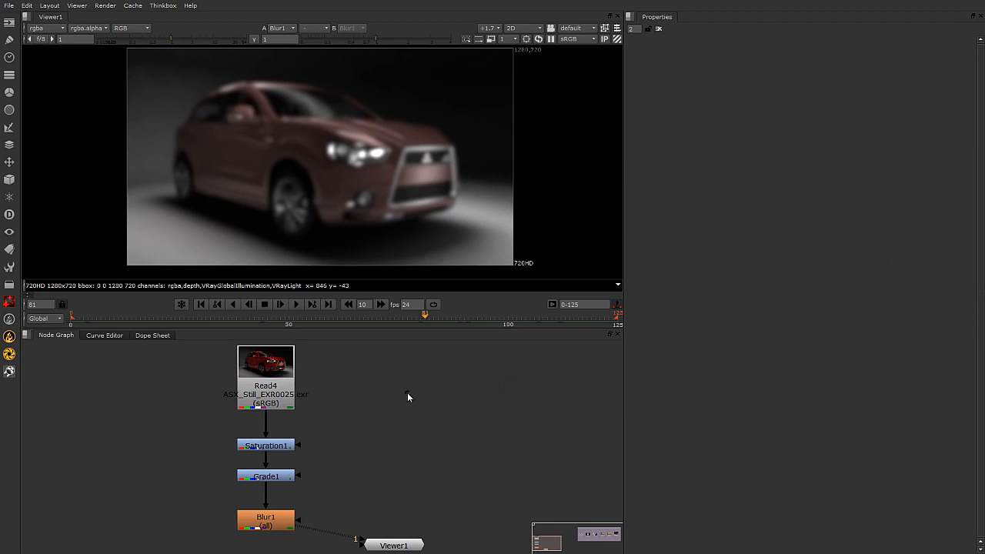
middle_drag(425, 405, 403, 405)
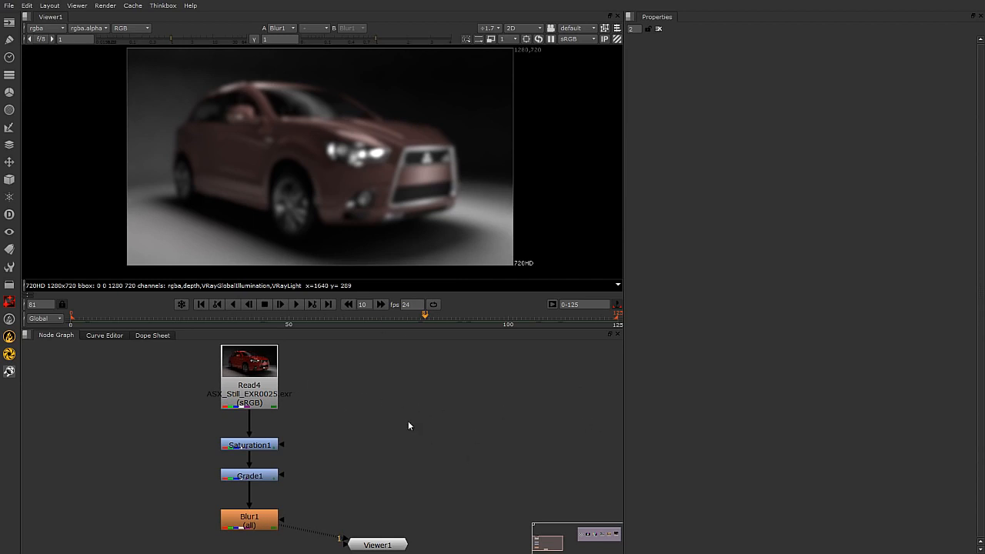
Step: Open the project settings, look over the LUT defaults, and return to the Root settings
click(26, 5)
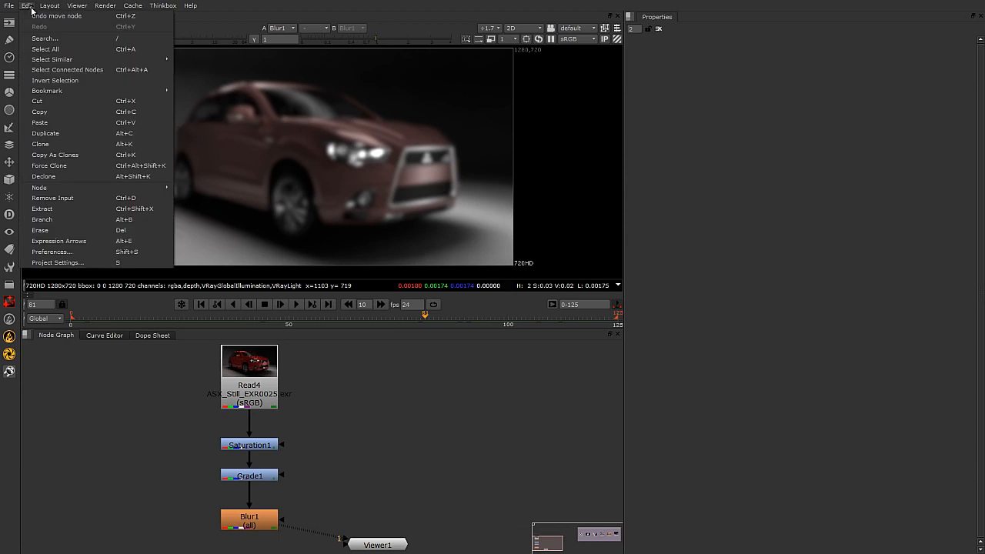
click(67, 261)
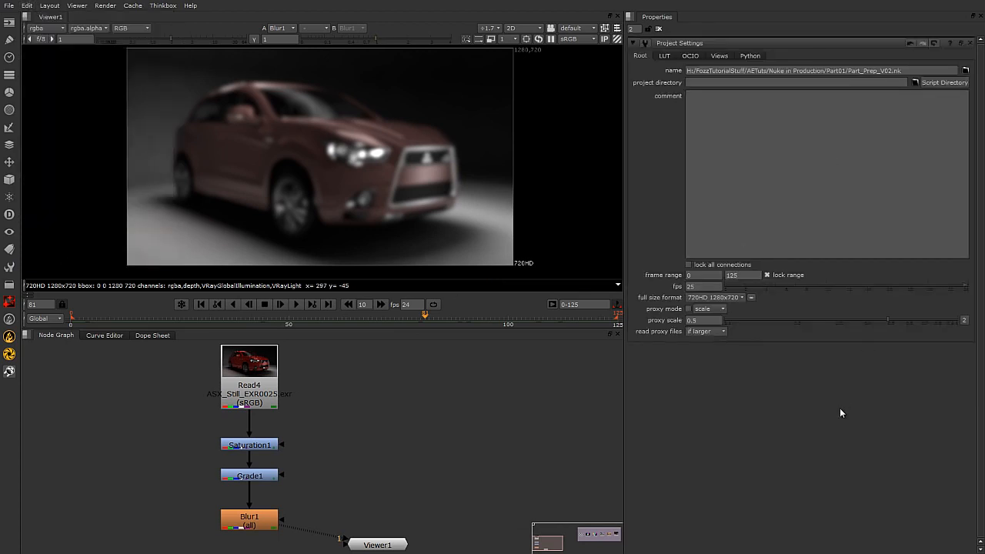
click(667, 57)
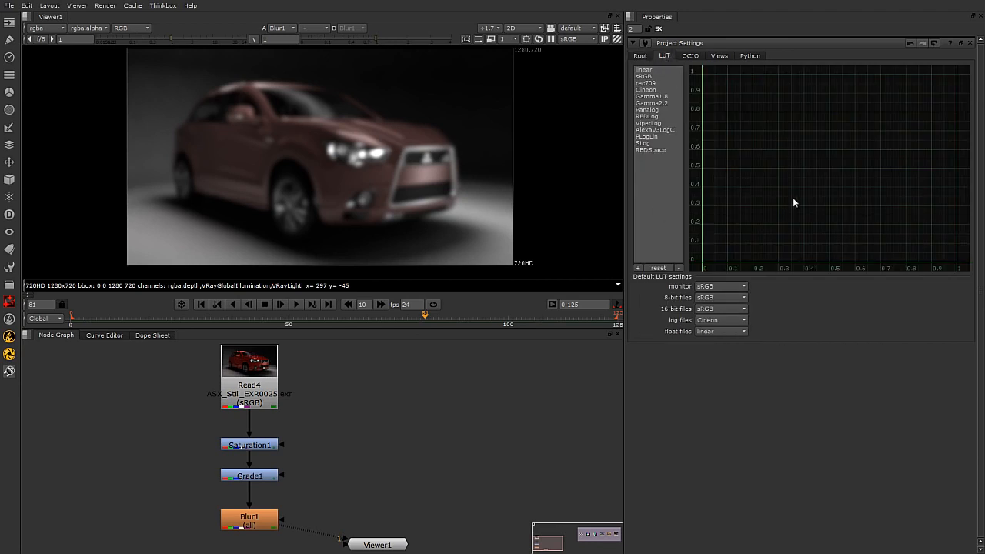
click(645, 58)
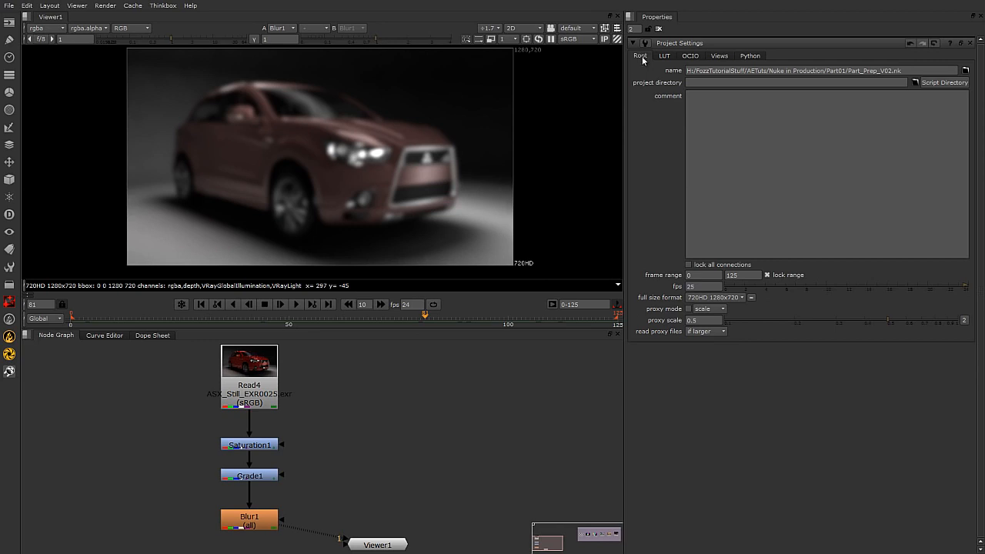
Step: Set the project's full size format to 2K_Super_35(full-ap) 2048x1556
click(741, 298)
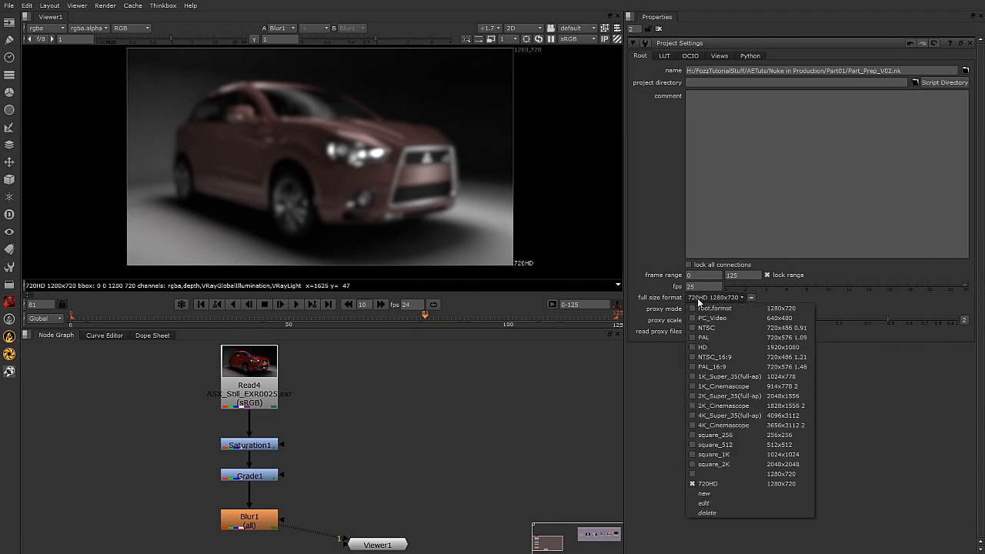
click(721, 396)
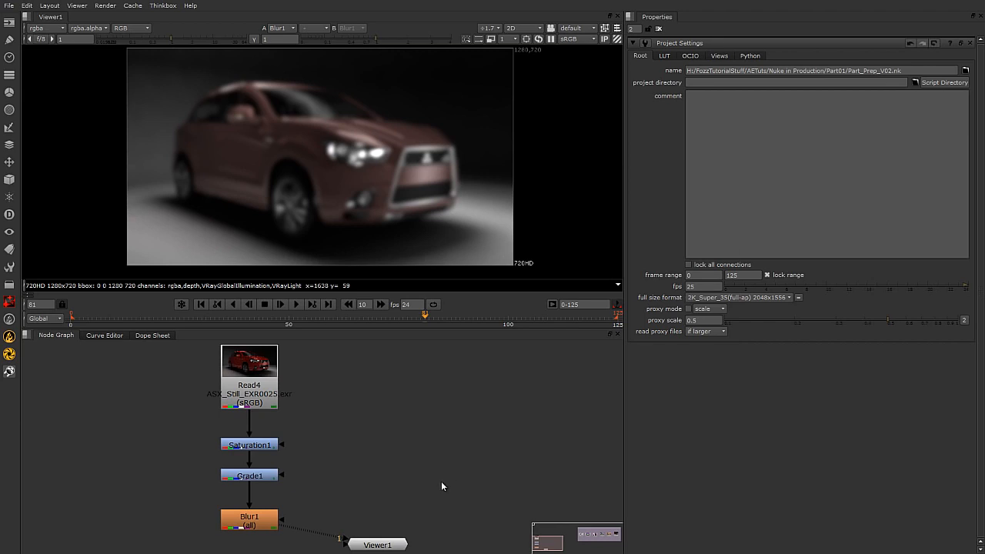
Step: Add a Constant node beside the Read4 chain and connect it to the viewer's input 1
scroll(385, 481, down, 2)
scroll(374, 484, down, 1)
mouse_move(354, 419)
middle_down()
mouse_move(315, 397)
mouse_move(338, 429)
middle_up()
scroll(313, 393, up, 1)
scroll(329, 416, up, 1)
middle_drag(361, 397, 393, 364)
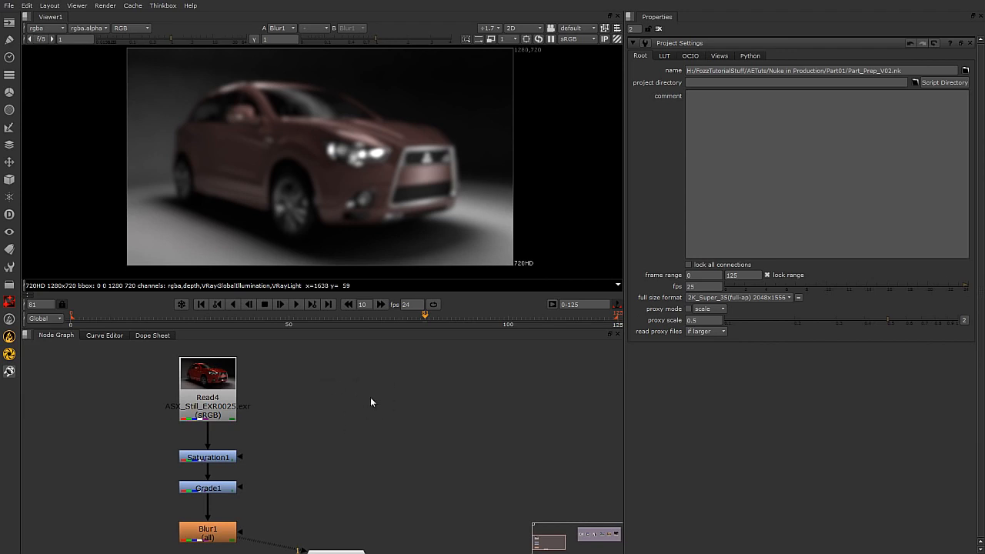
key(Tab)
text(co)
click(355, 410)
mouse_move(382, 404)
mouse_down()
mouse_move(371, 393)
mouse_move(366, 403)
mouse_up()
key(1)
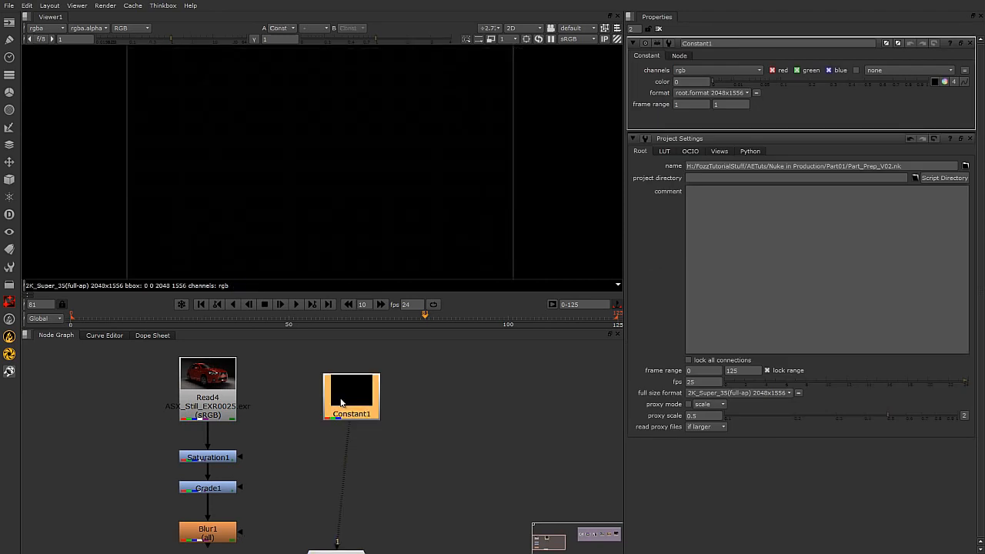
Step: Set the Constant1 node's color to red, with an r value of about 0.425
click(945, 83)
drag(494, 191, 498, 178)
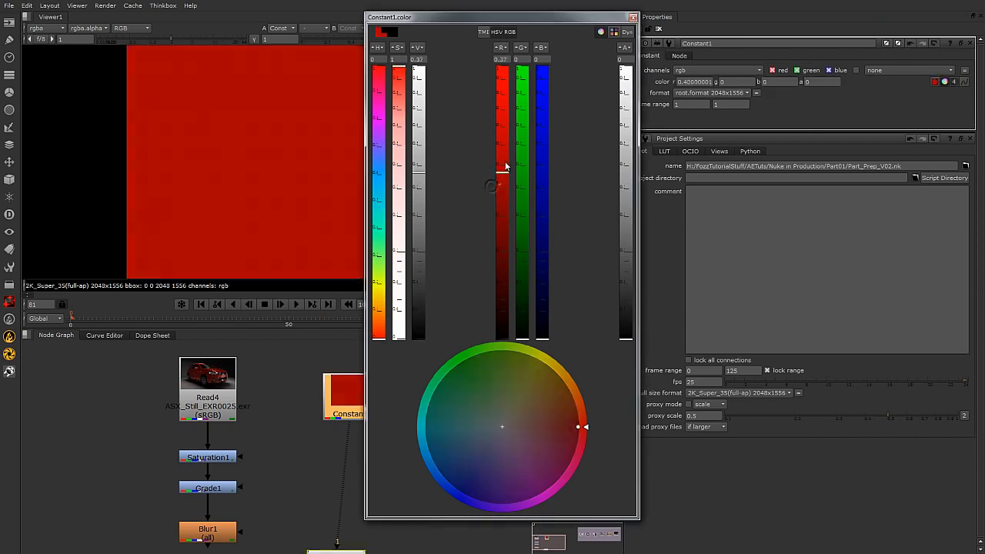
click(632, 17)
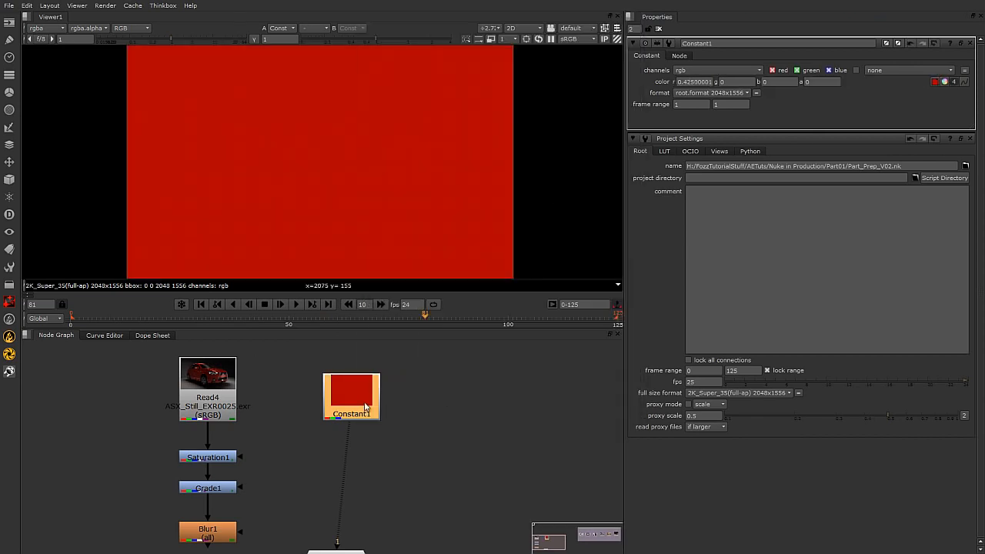
Step: Line up the Constant1 node above Viewer1, check the whole red frame in the viewer, and deselect the node
drag(370, 395, 355, 396)
middle_drag(409, 435, 414, 418)
drag(352, 379, 353, 387)
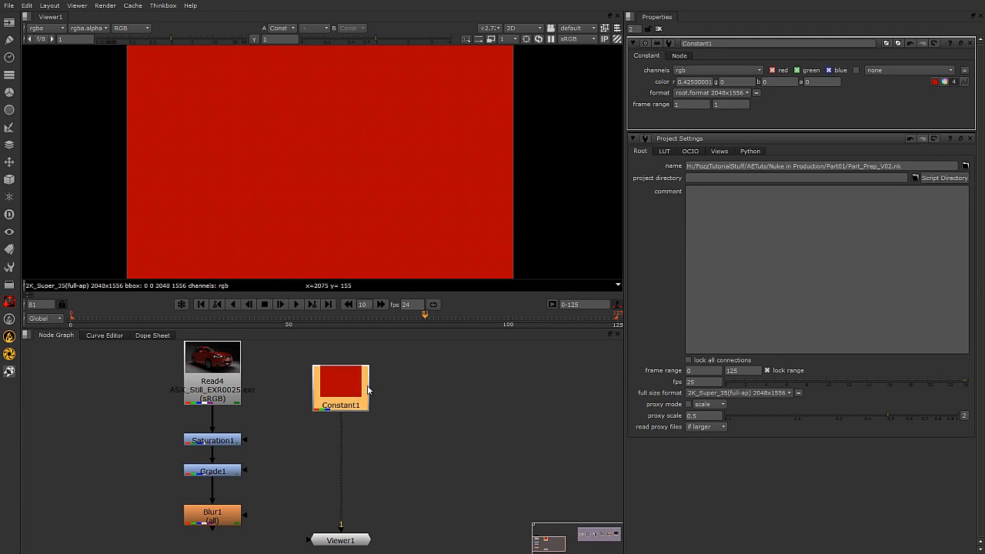
scroll(370, 189, down, 2)
middle_drag(507, 212, 486, 201)
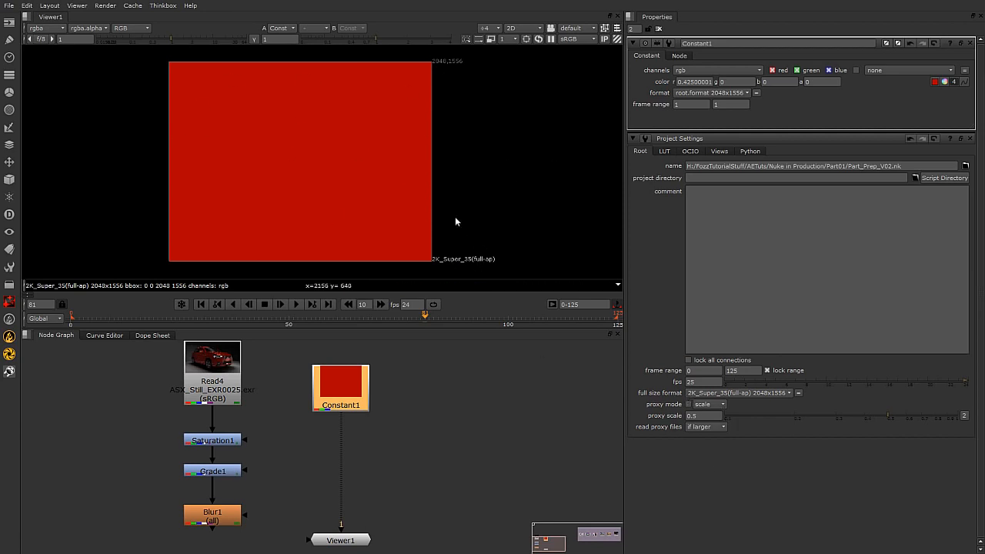
drag(343, 393, 343, 378)
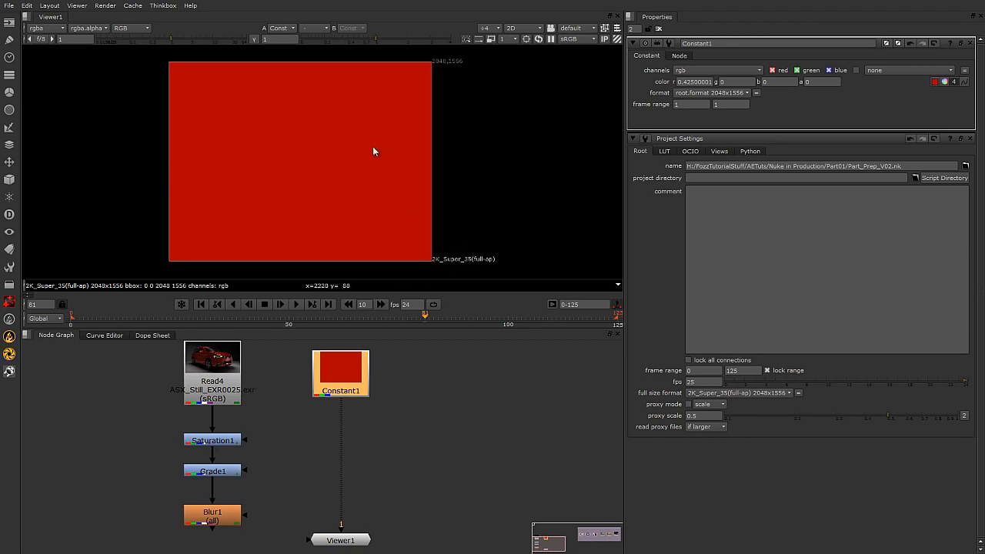
click(436, 424)
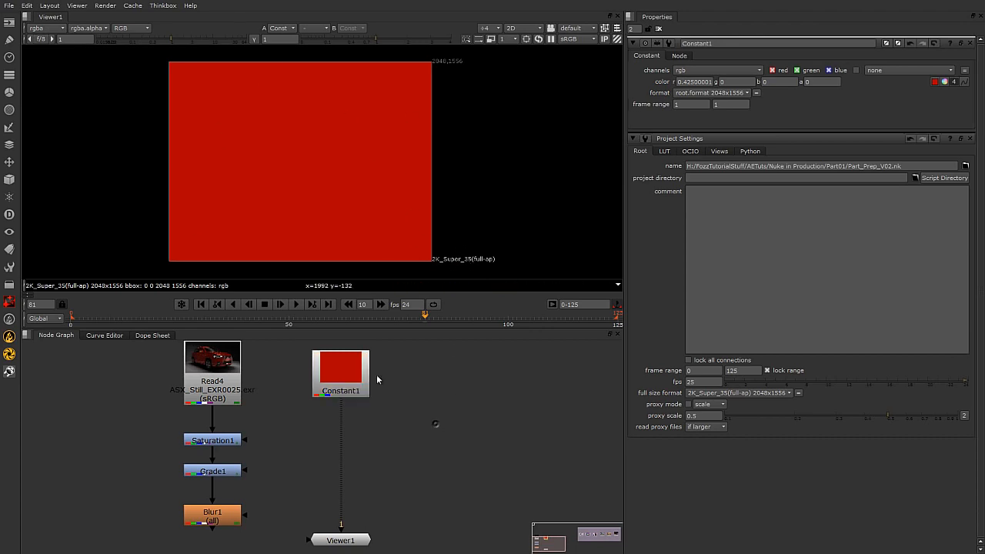
drag(354, 370, 354, 372)
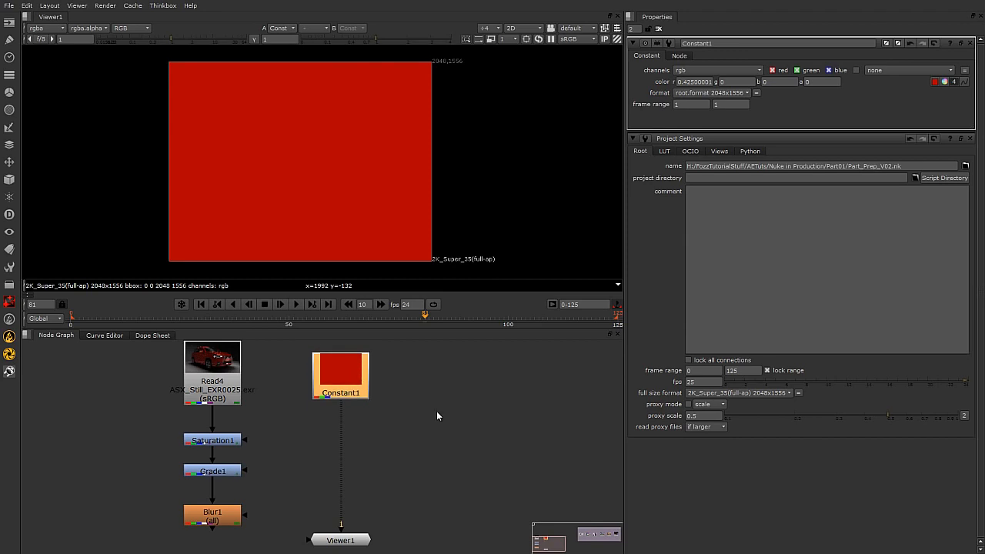
click(448, 391)
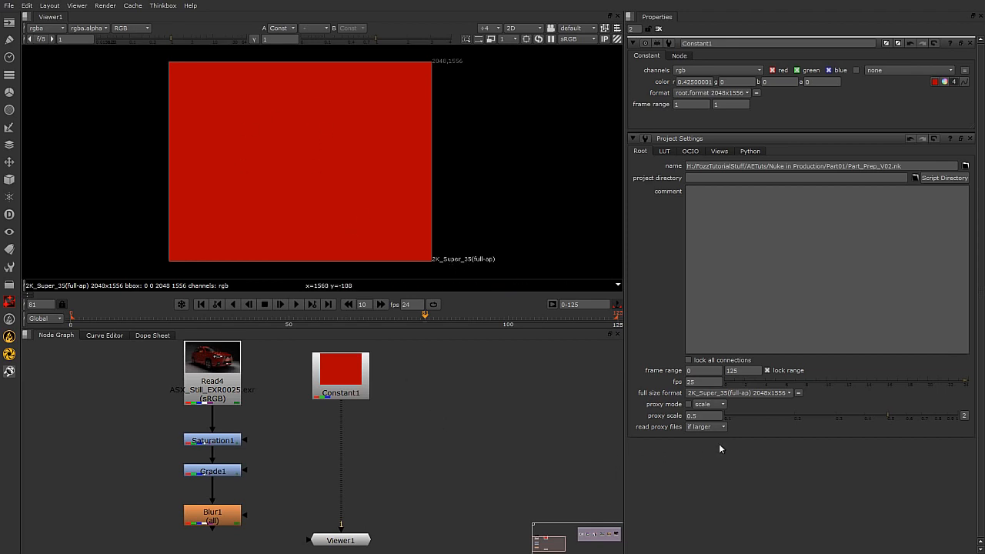
Step: Create a new full size format named 720-HD at 1280x720 and keep it selected for the project
click(788, 393)
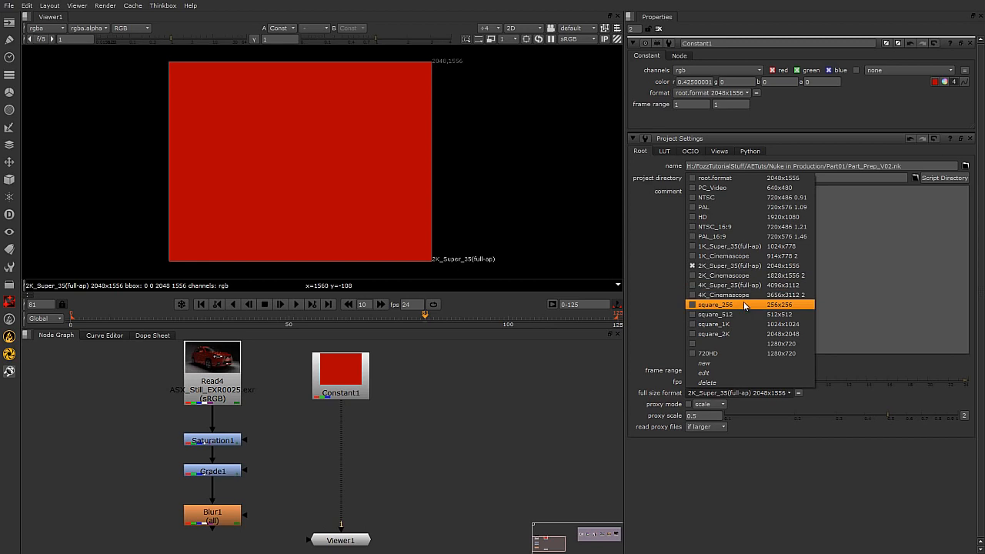
click(731, 363)
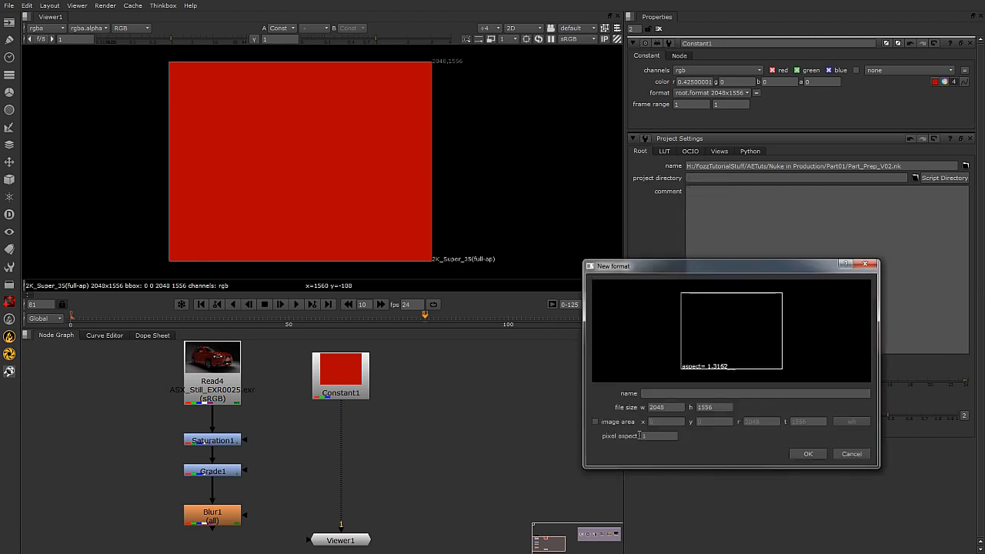
drag(670, 408, 624, 408)
text(1280)
key(Tab)
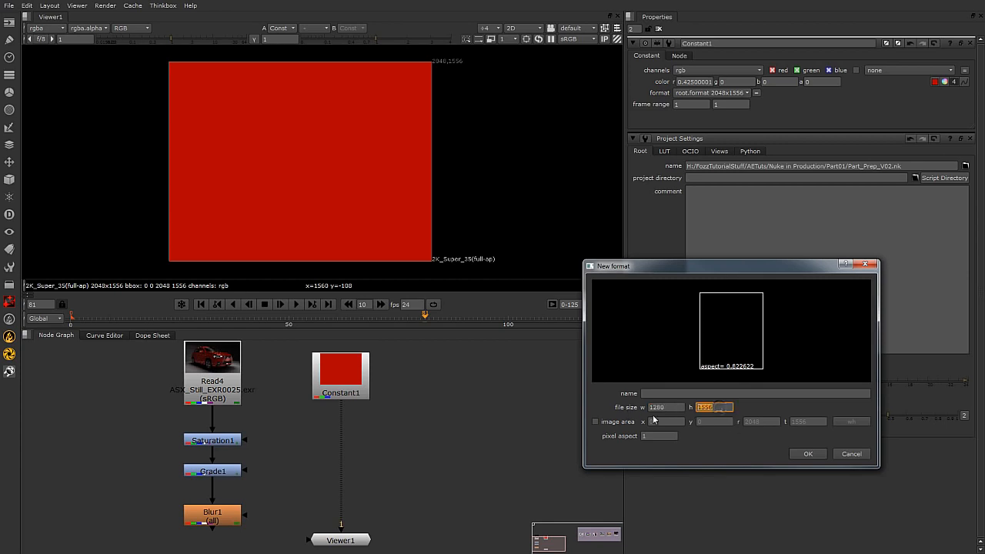
text(720)
click(646, 393)
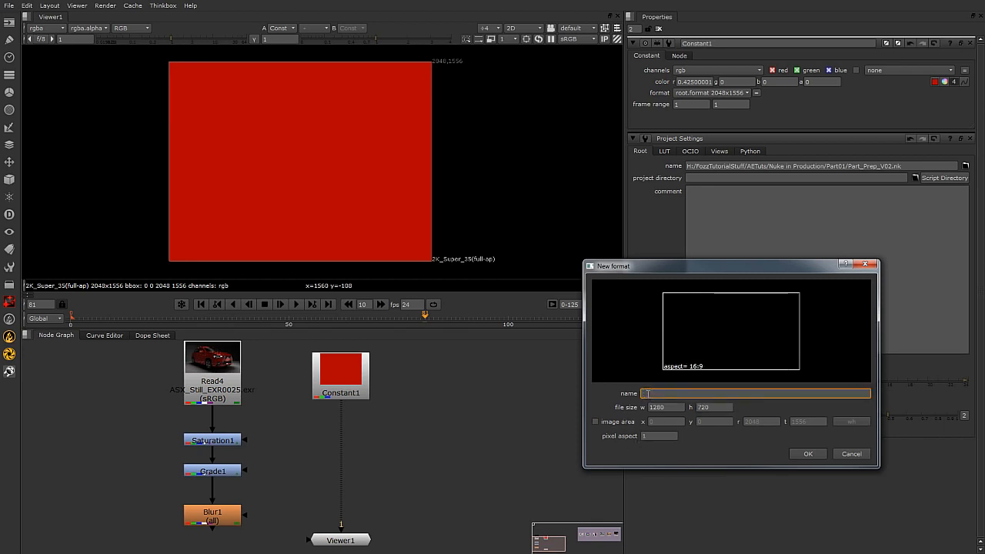
text(720-HD)
click(803, 454)
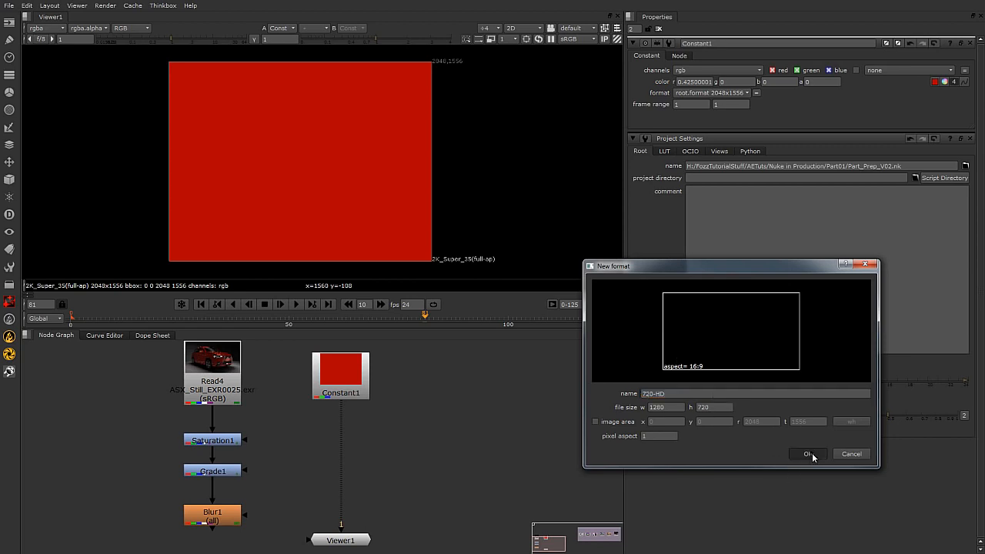
click(737, 394)
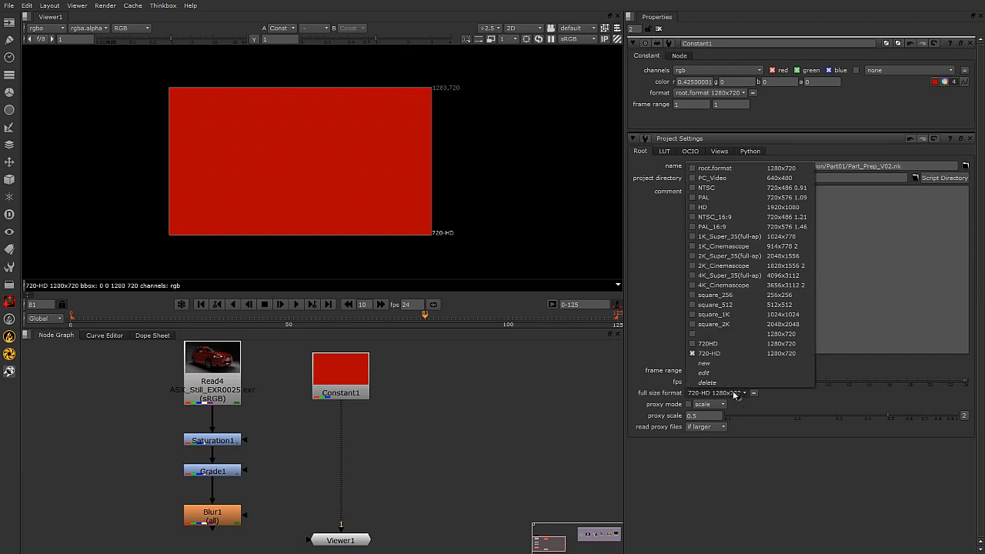
click(728, 355)
Step: Enter a frame rate of 25 fps in the project settings
click(346, 369)
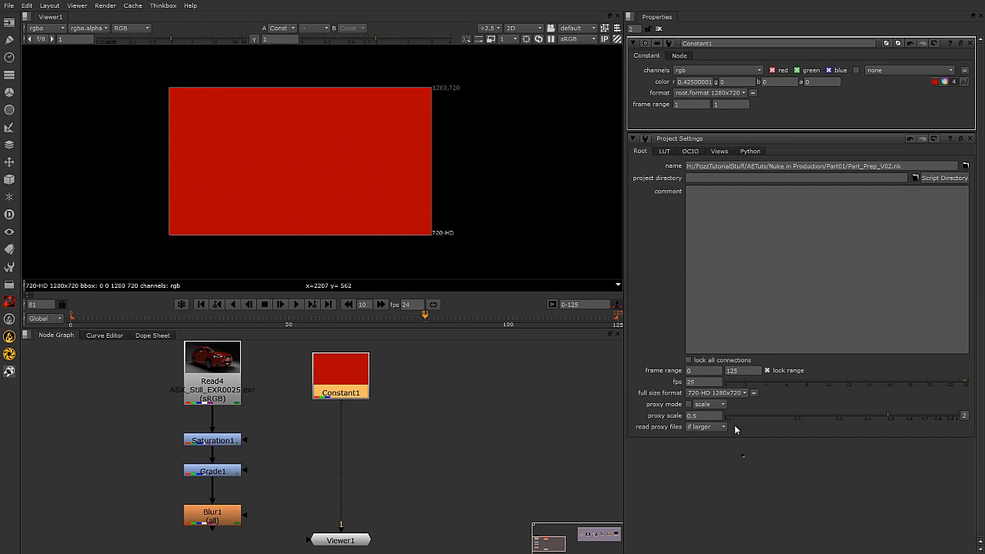
double_click(699, 383)
click(699, 383)
double_click(699, 383)
text(24)
key(BackSpace)
text(5)
key(Return)
Step: Delete the Constant1 node and reconnect Viewer1 to the Blur1 node
click(341, 381)
key(Delete)
drag(334, 529, 240, 517)
click(304, 464)
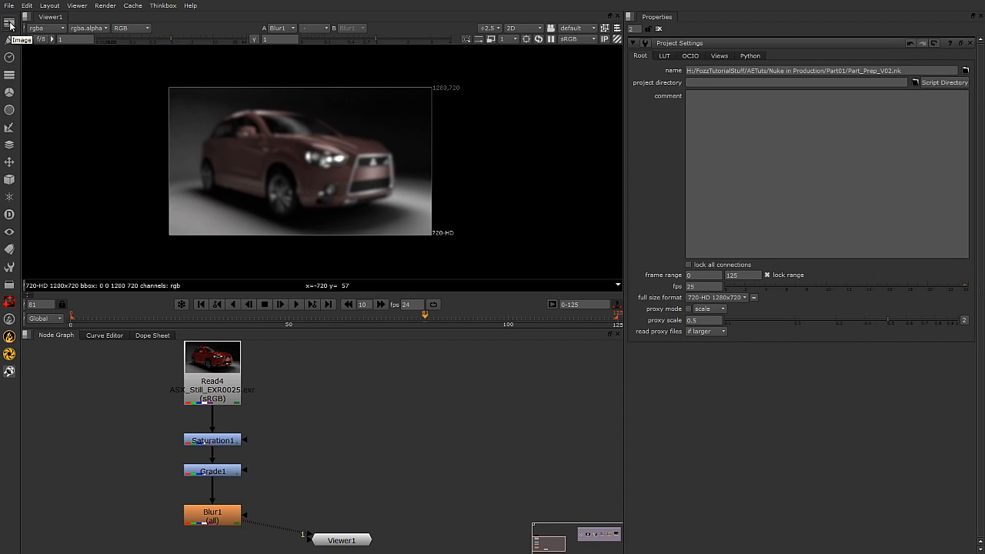
click(10, 93)
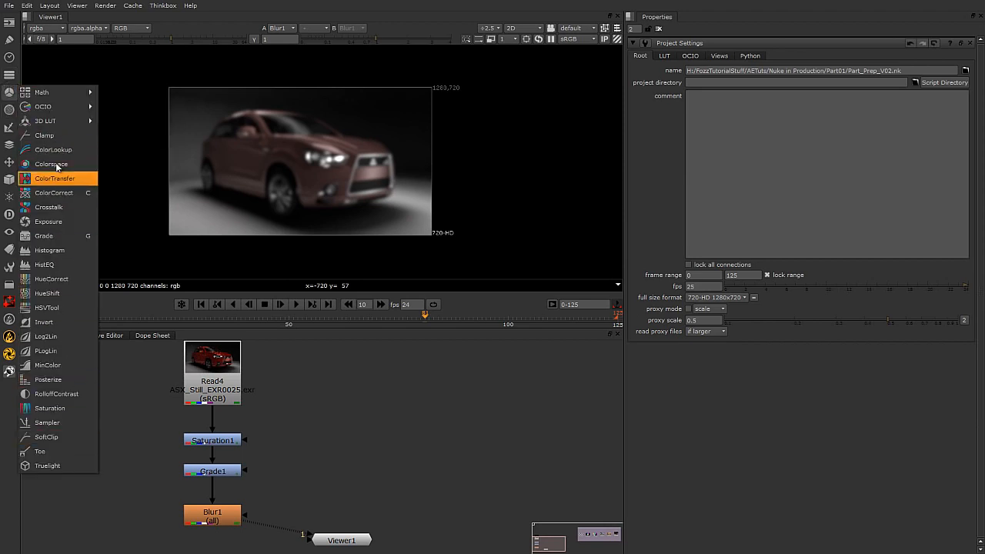
mouse_move(46, 98)
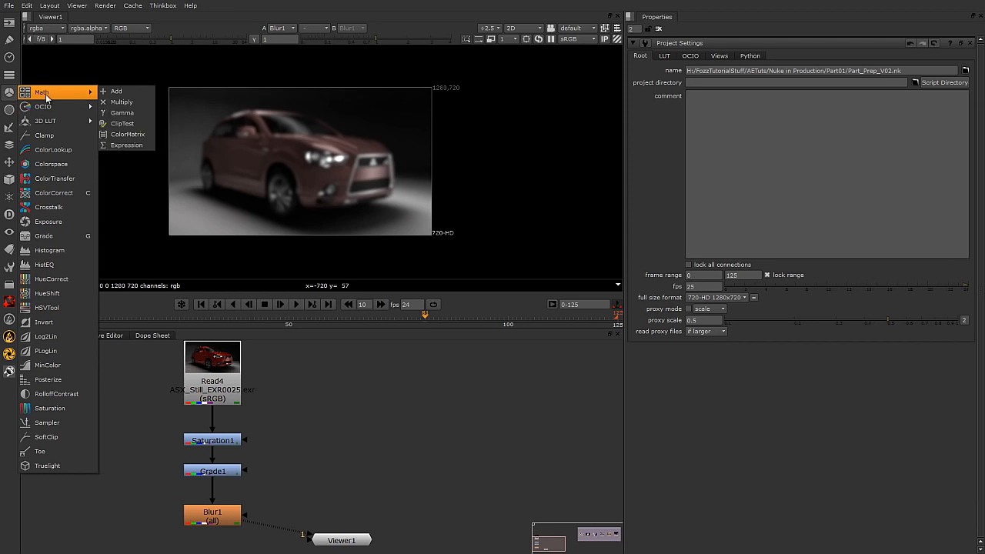
mouse_move(56, 127)
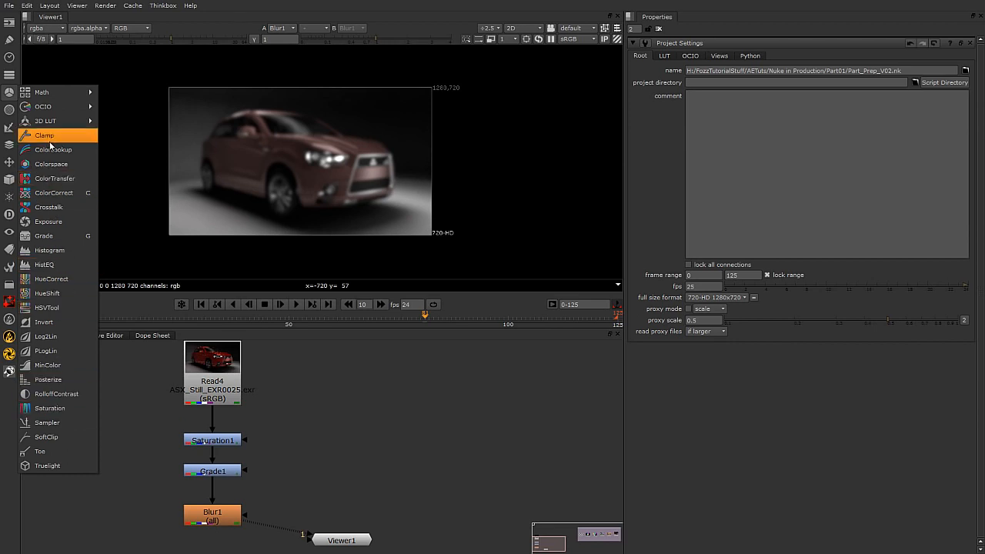
click(11, 110)
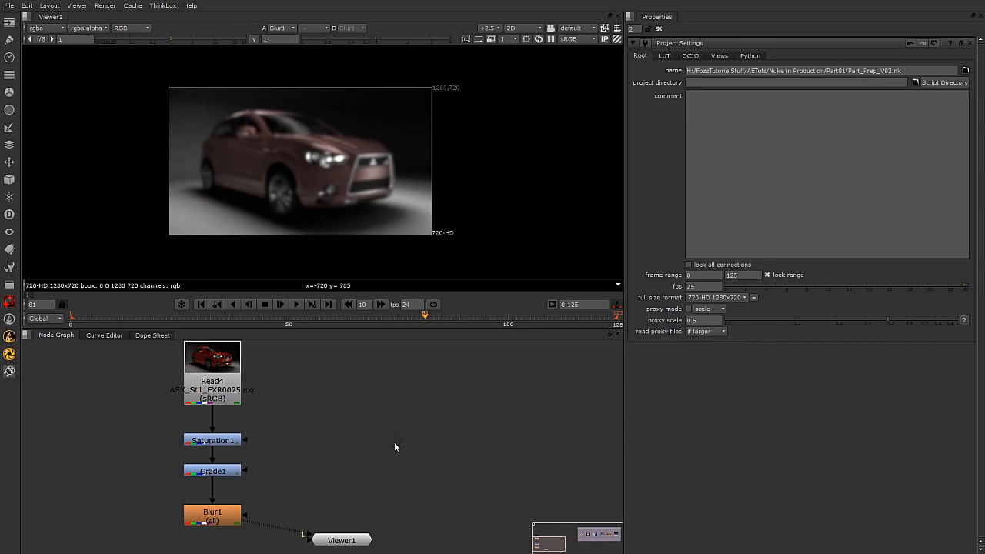
Step: Close the project settings properties and look over the layout restore and save commands
click(972, 44)
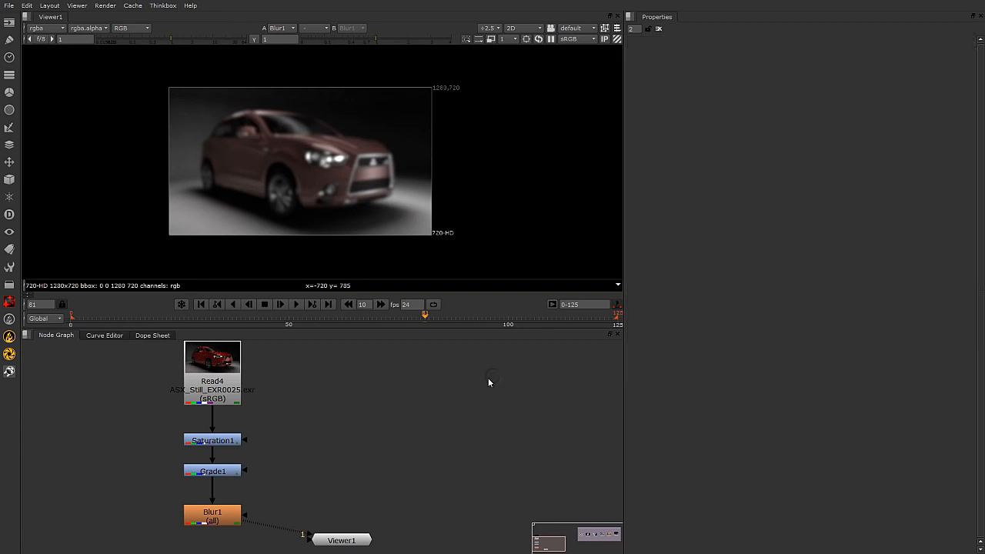
click(9, 6)
mouse_move(27, 7)
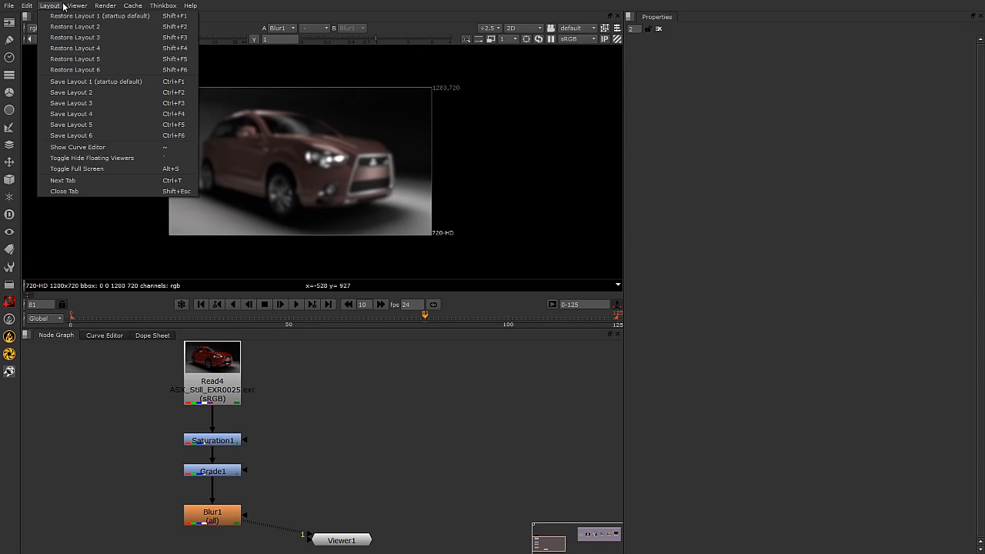
click(260, 7)
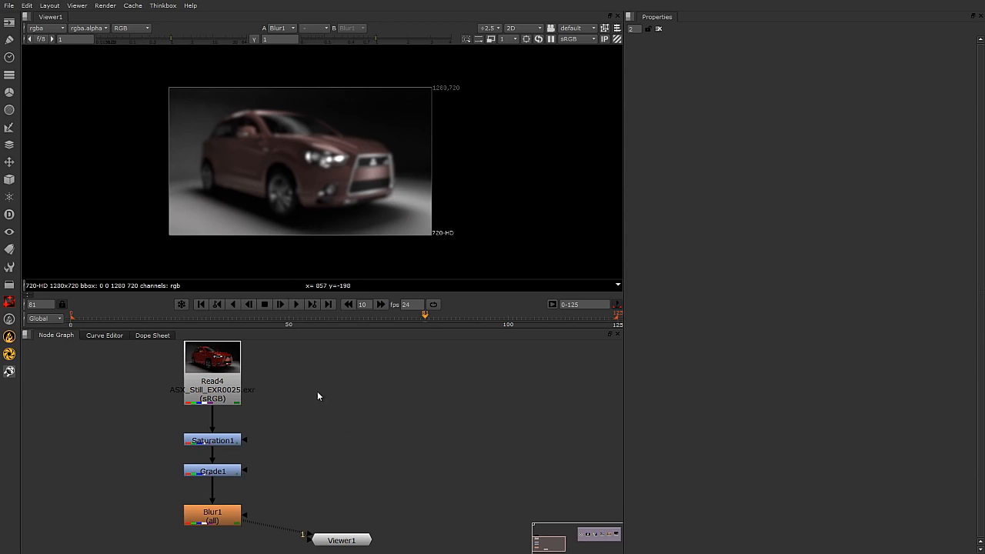
Step: Add a Read node from the Image category and load the Scene01_JPGs_####.jpg 0-153 sequence from the Scene01/JPGs footage folder
click(8, 24)
click(9, 25)
click(9, 24)
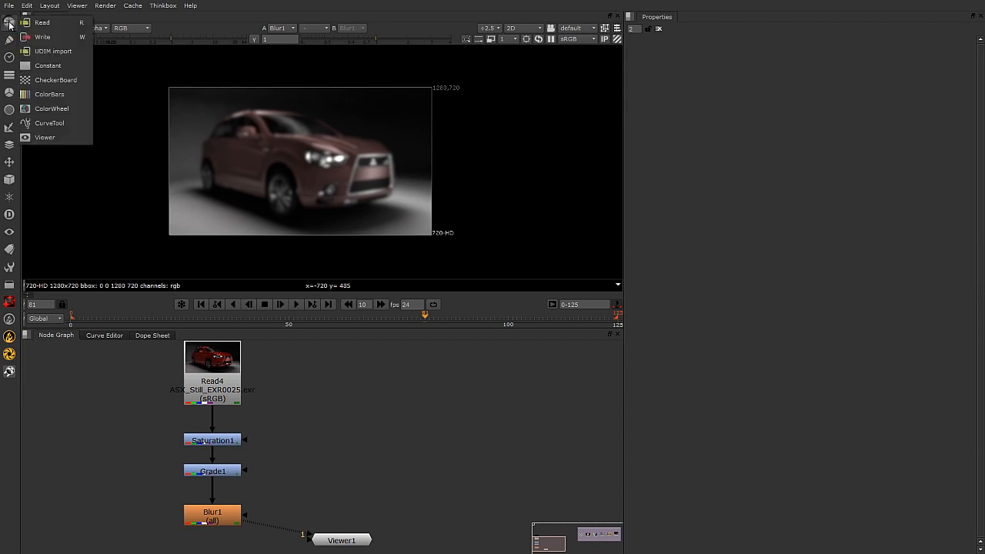
click(62, 23)
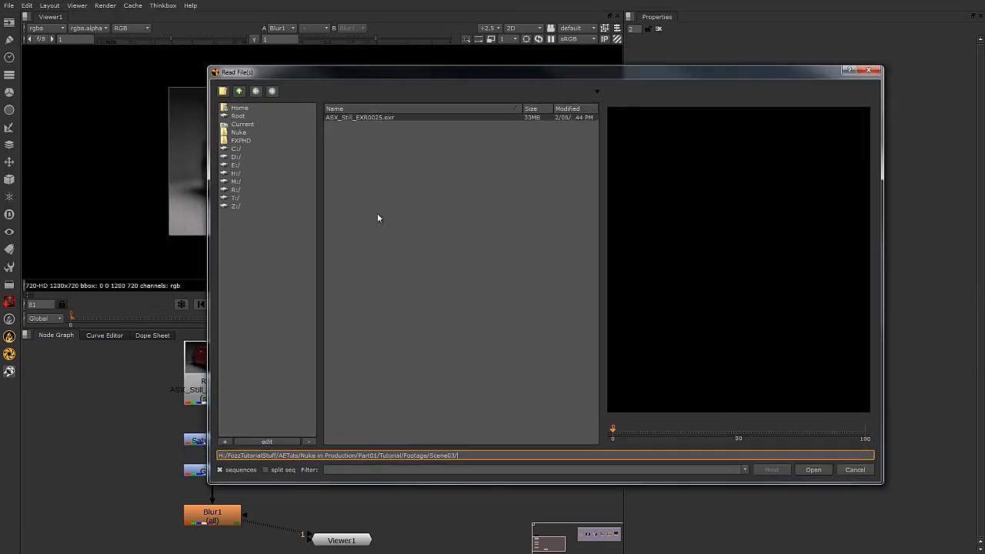
click(239, 91)
double_click(350, 117)
double_click(350, 117)
click(371, 117)
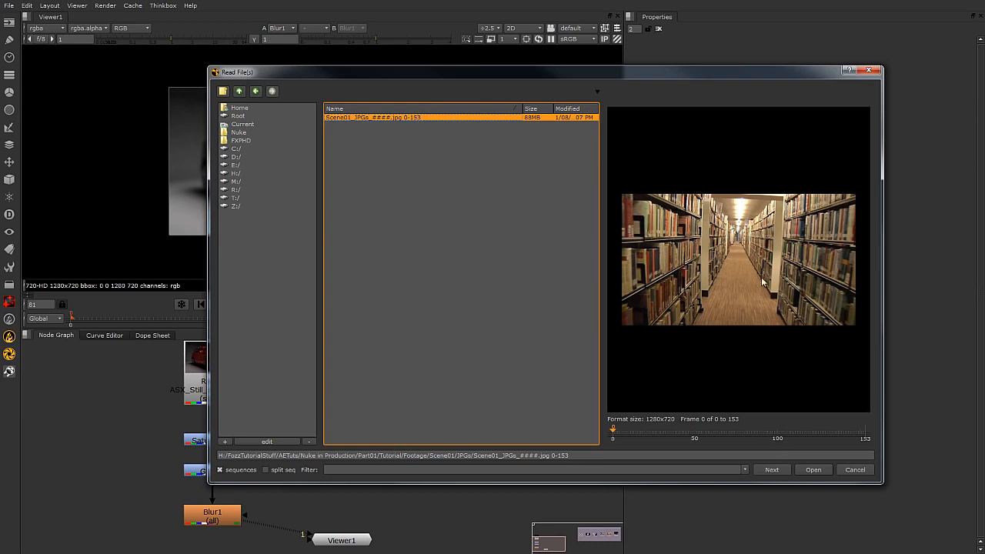
click(813, 469)
Step: Line up the library Read5 node above Viewer1, view it, and deselect the node
mouse_move(351, 403)
mouse_down()
mouse_move(352, 386)
mouse_move(336, 405)
mouse_move(336, 396)
mouse_up()
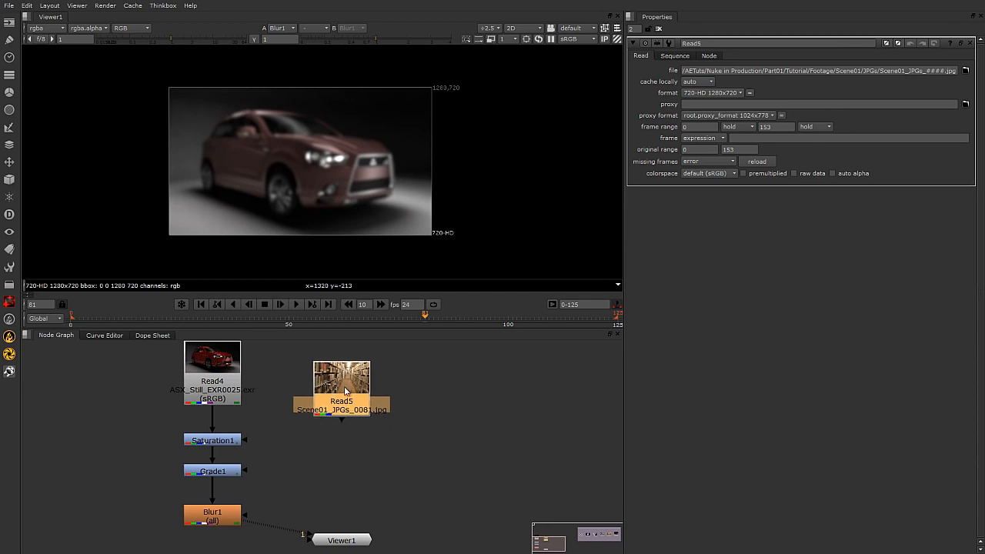
key(1)
click(443, 419)
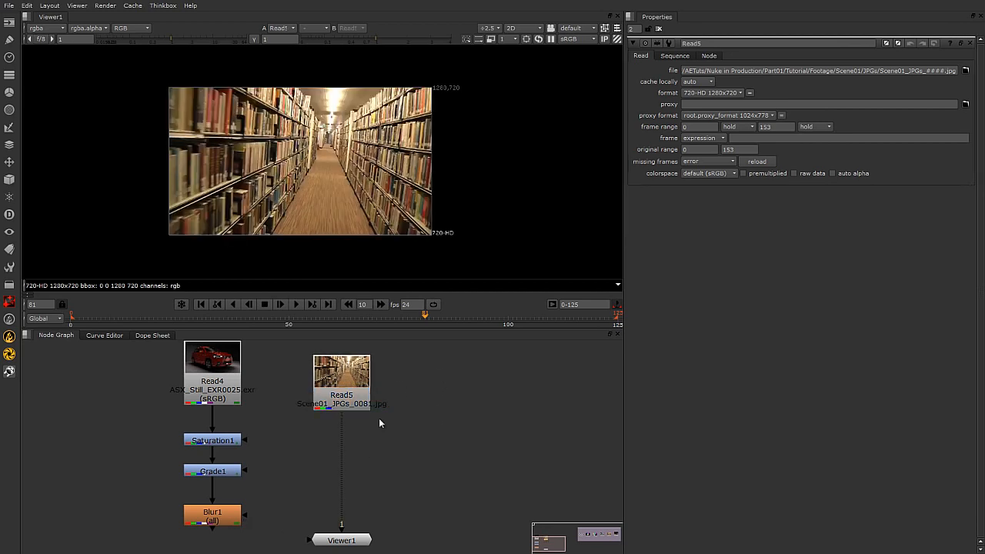
Step: Add a second Read node of the Scene01_JPGs_####.jpg sequence through the Node Graph's Image category and place it beside Read5
right_click(467, 375)
right_click(437, 352)
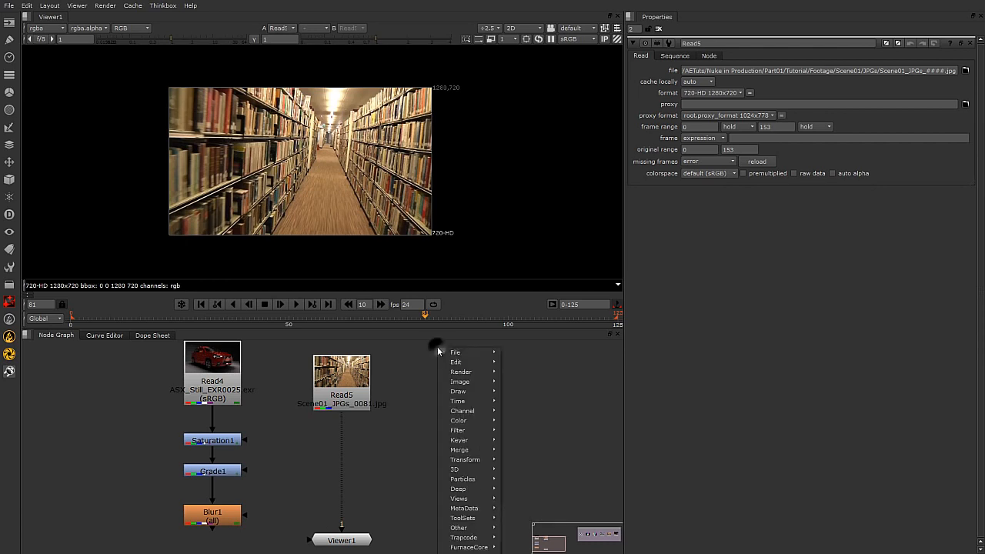
mouse_move(469, 382)
click(543, 382)
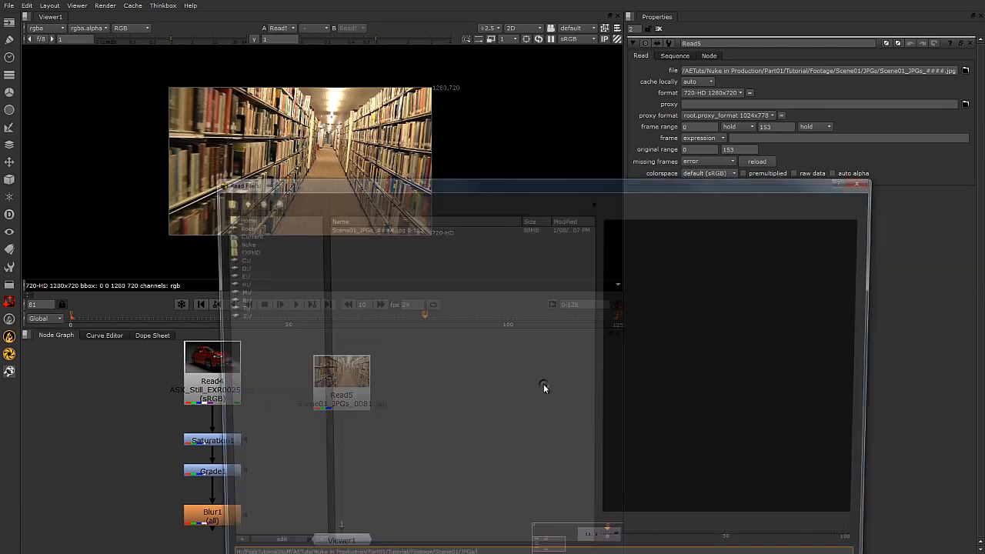
click(399, 227)
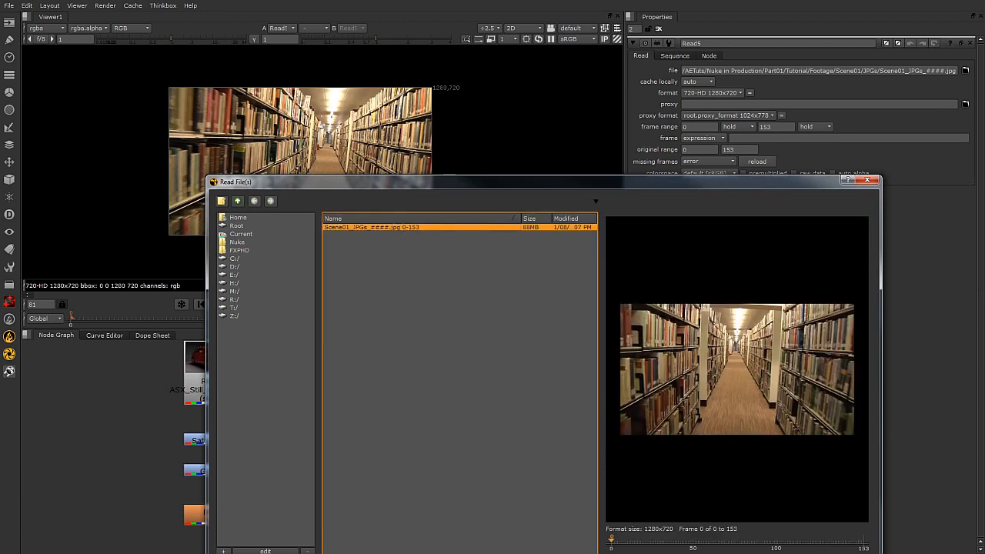
key(Return)
drag(449, 371, 456, 393)
click(571, 403)
click(524, 376)
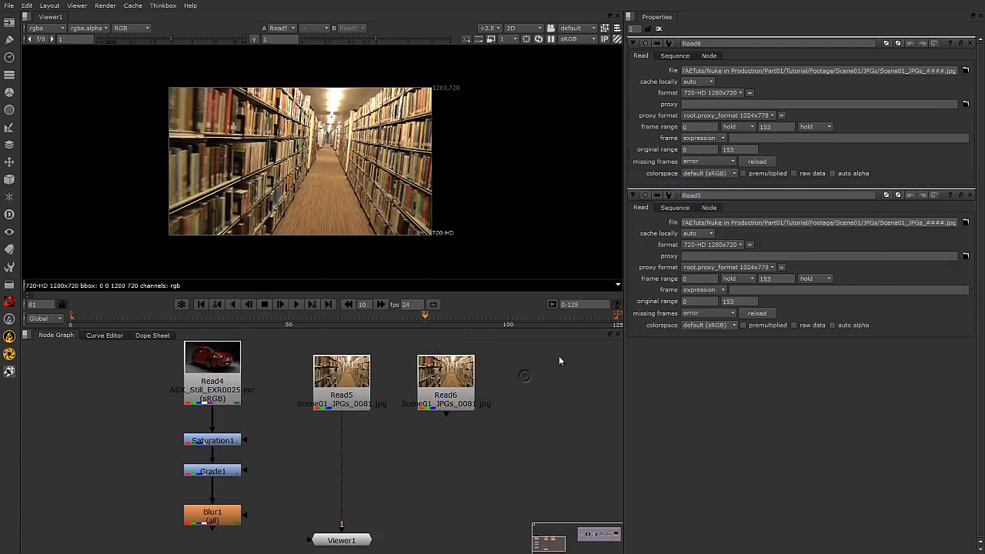
Step: Add a third Read node beside Read6 with the Read shortcut, loading the same Scene01_JPGs_####.jpg sequence
key(r)
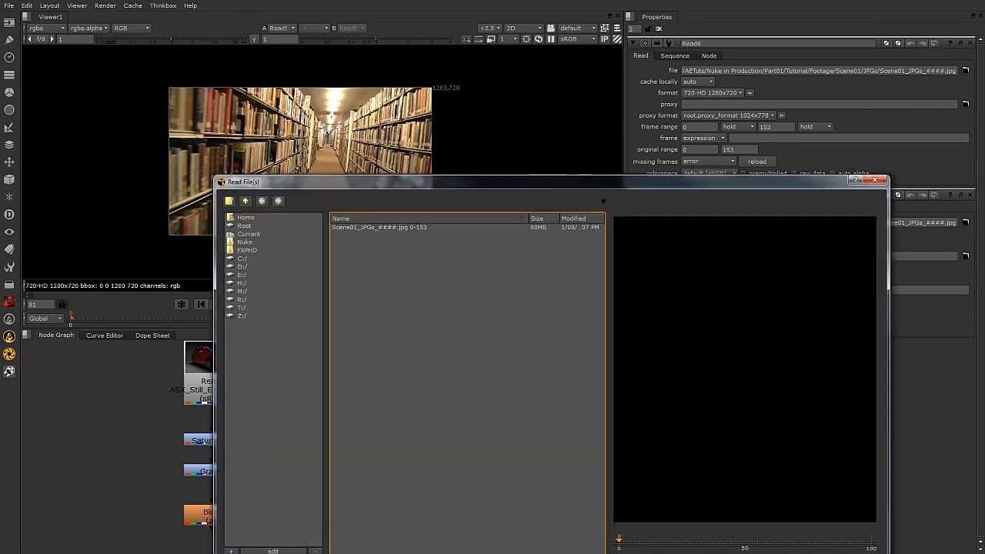
click(377, 226)
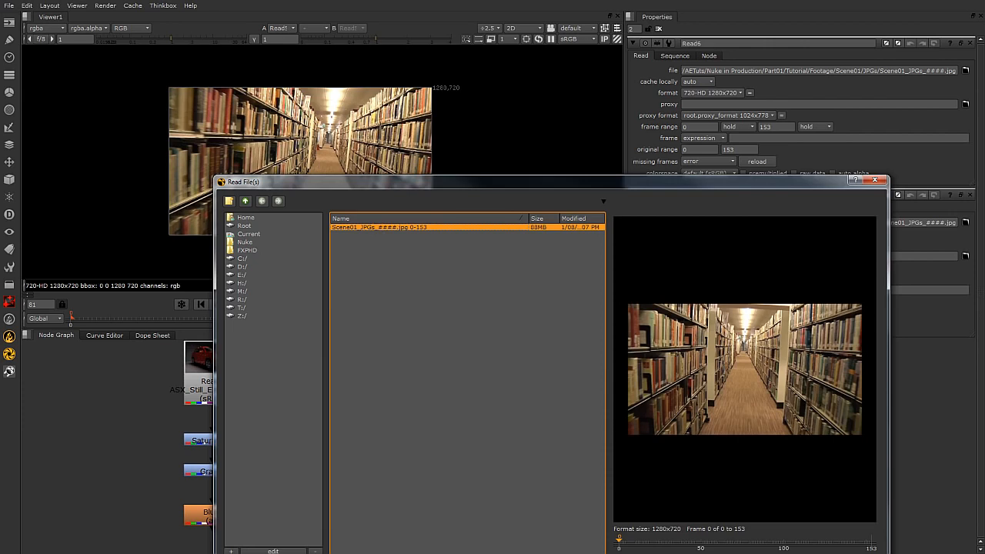
double_click(377, 226)
click(486, 435)
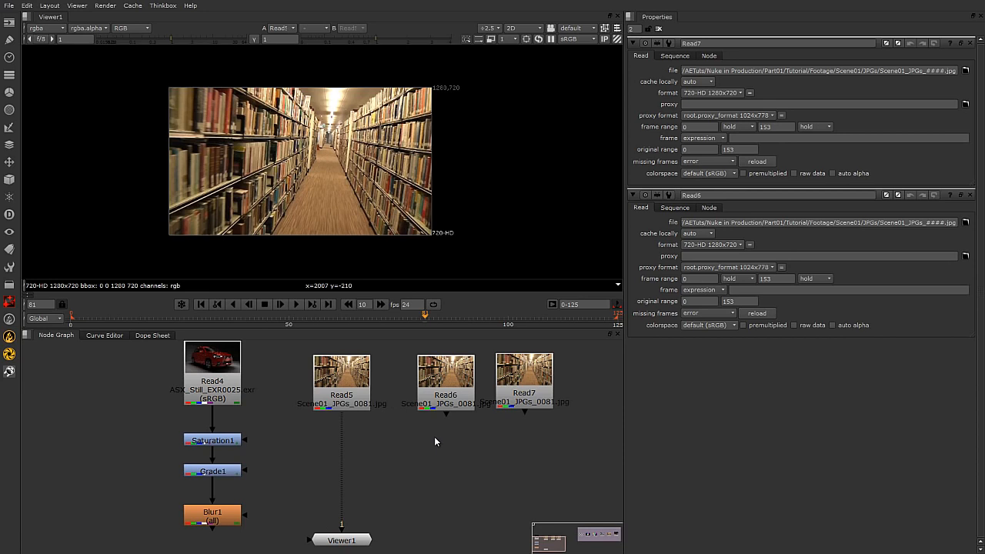
Step: Find the Read node by name in the node search and load the Scene01_JPGs_####.jpg sequence into it below Read6
key(Tab)
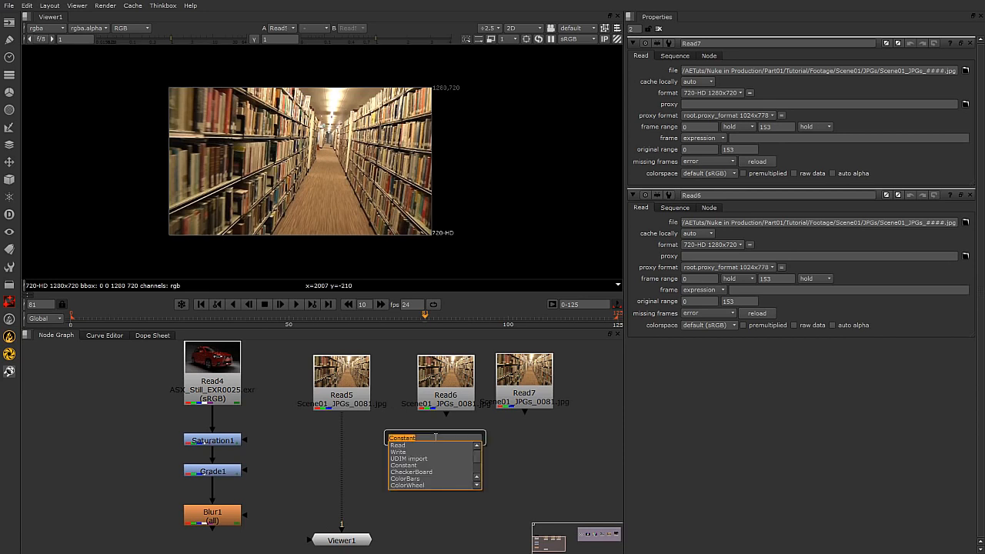
text(r)
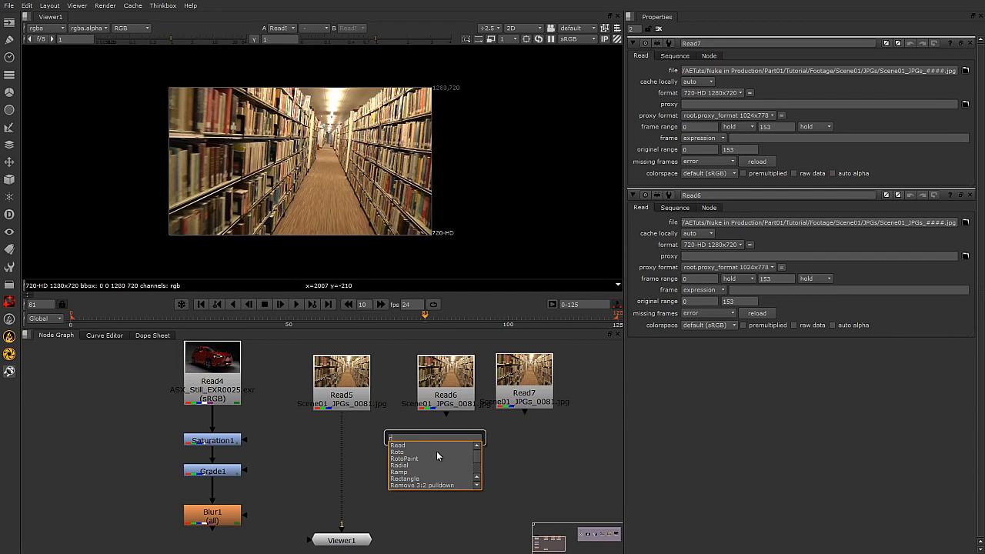
text(ead)
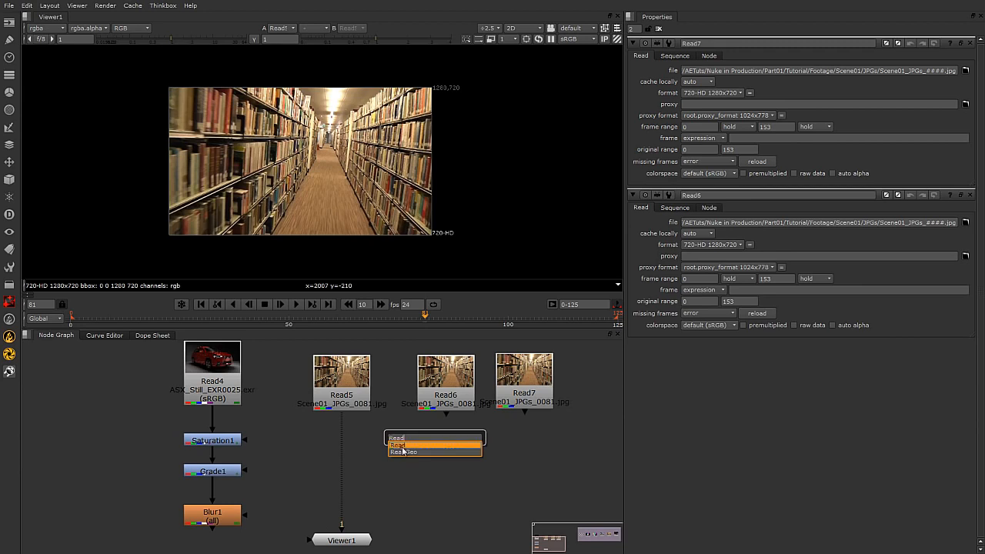
key(Return)
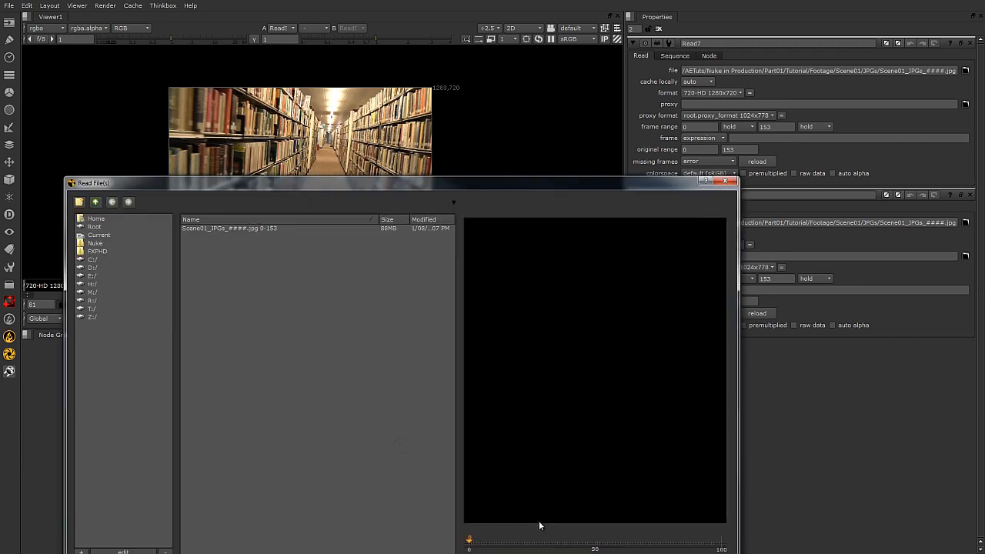
click(245, 229)
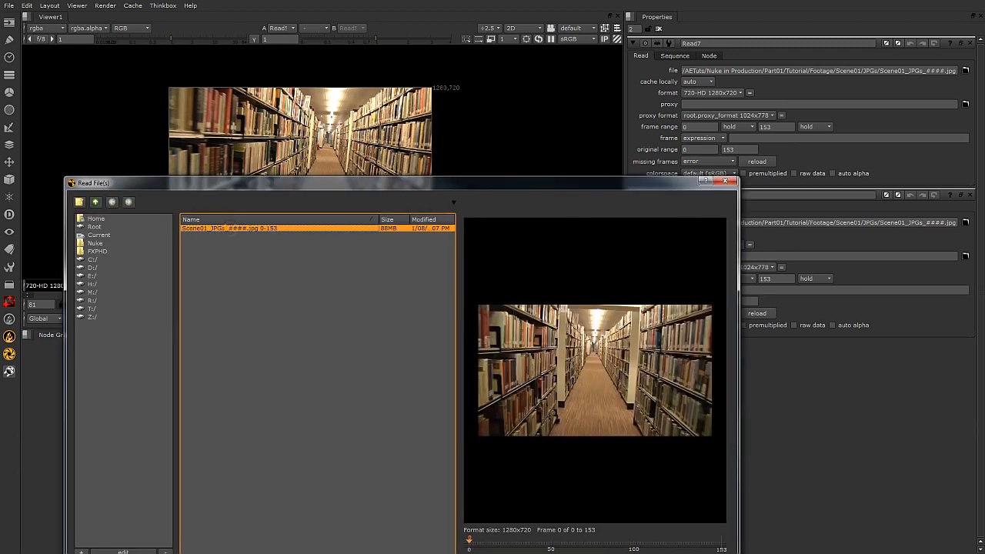
double_click(229, 228)
click(546, 473)
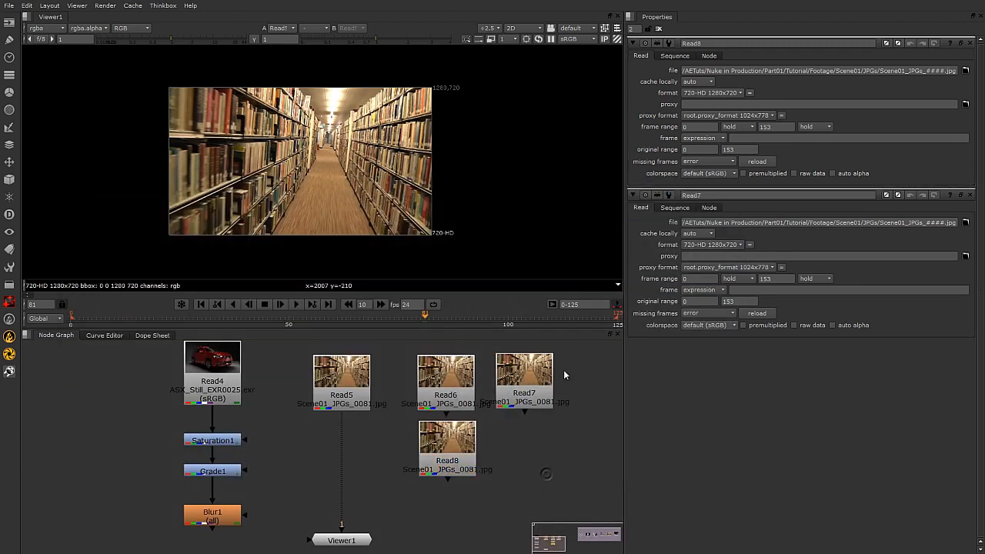
Step: Delete all four library Read nodes, Read5 to Read8, from the Node Graph
drag(583, 354, 308, 488)
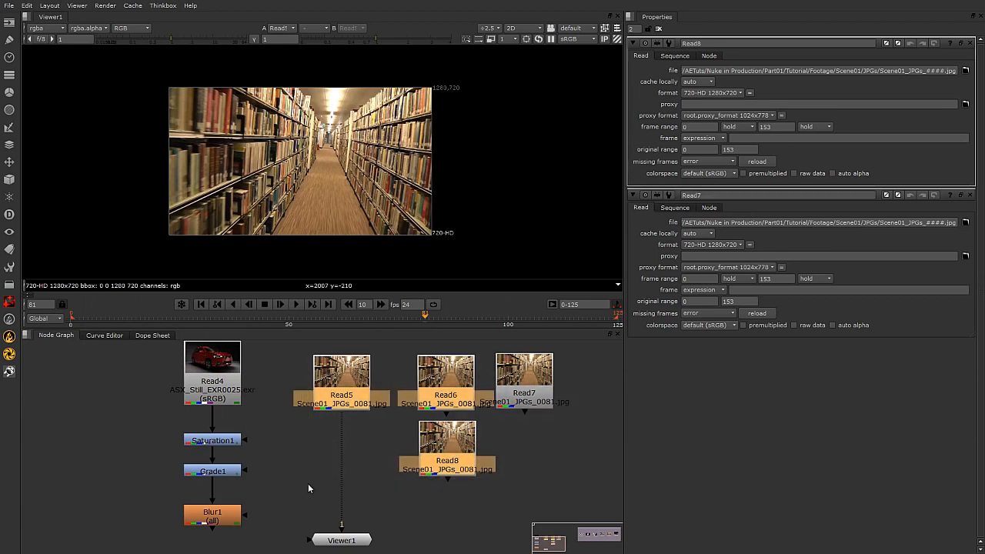
key(Delete)
drag(525, 371, 338, 376)
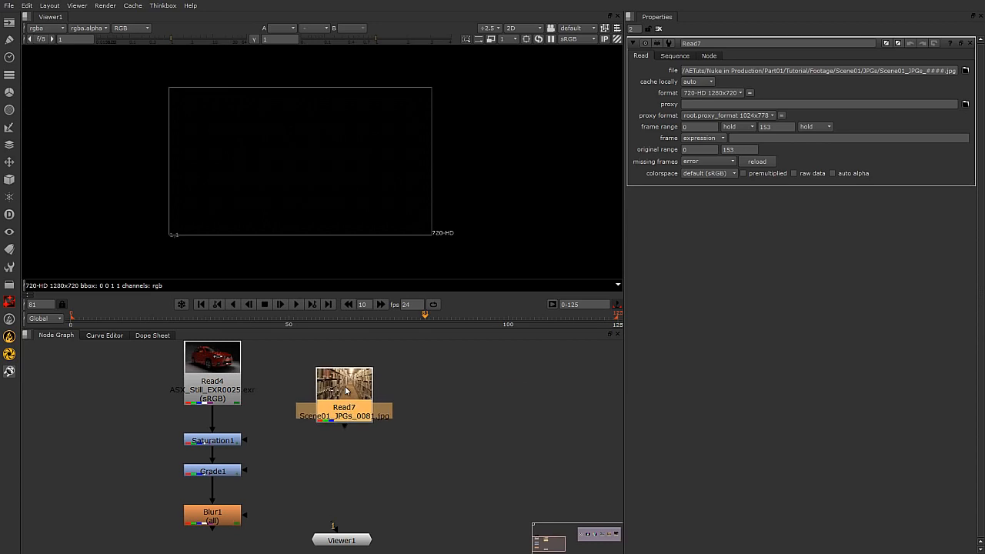
key(Delete)
Step: Connect Viewer1 to the Blur1 node, align it level beside that node, and deselect it
drag(355, 540, 243, 517)
drag(346, 524, 359, 515)
click(295, 495)
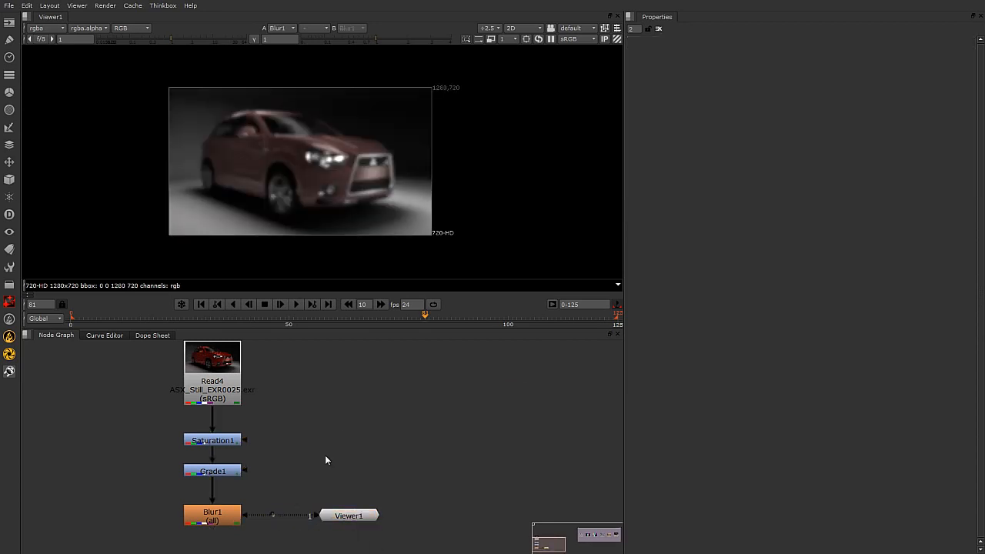
Step: Move Viewer1 up and away from Blur1, connect it directly to the Read4 node, and deselect it
drag(362, 519, 357, 472)
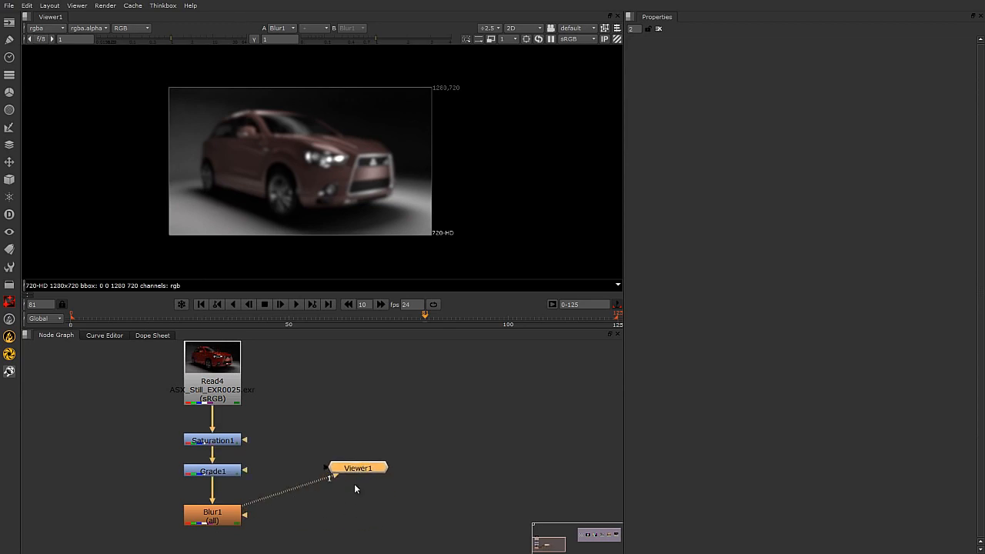
drag(359, 471, 395, 439)
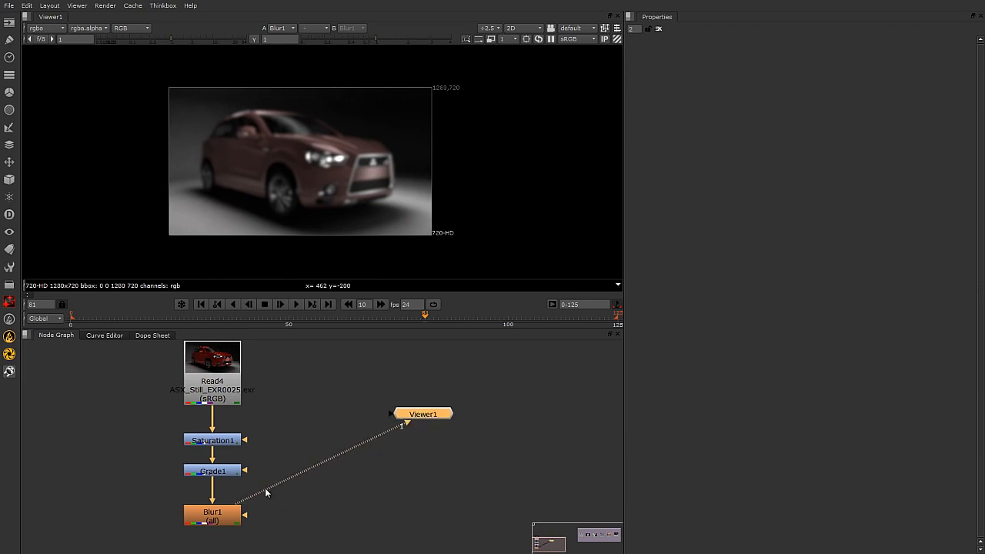
drag(244, 499, 223, 371)
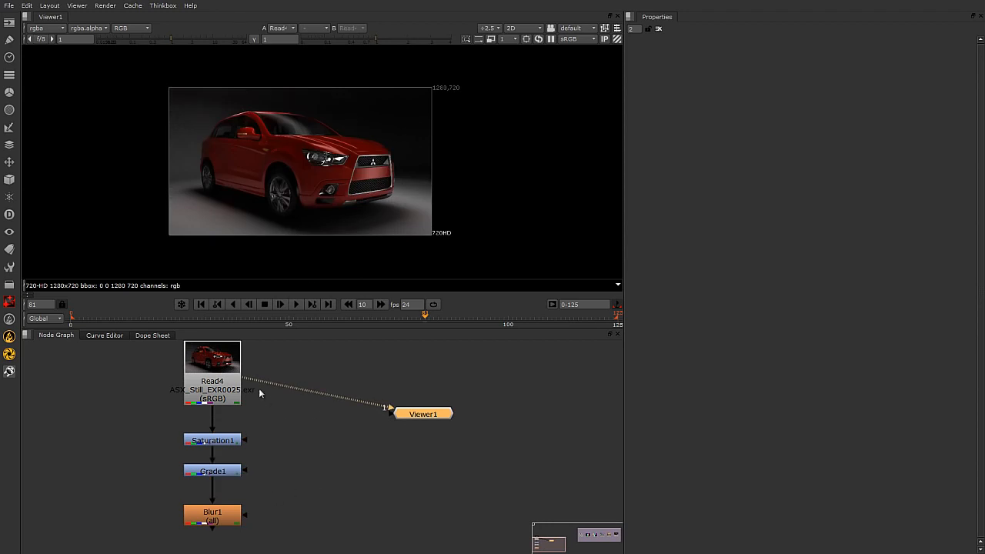
click(334, 428)
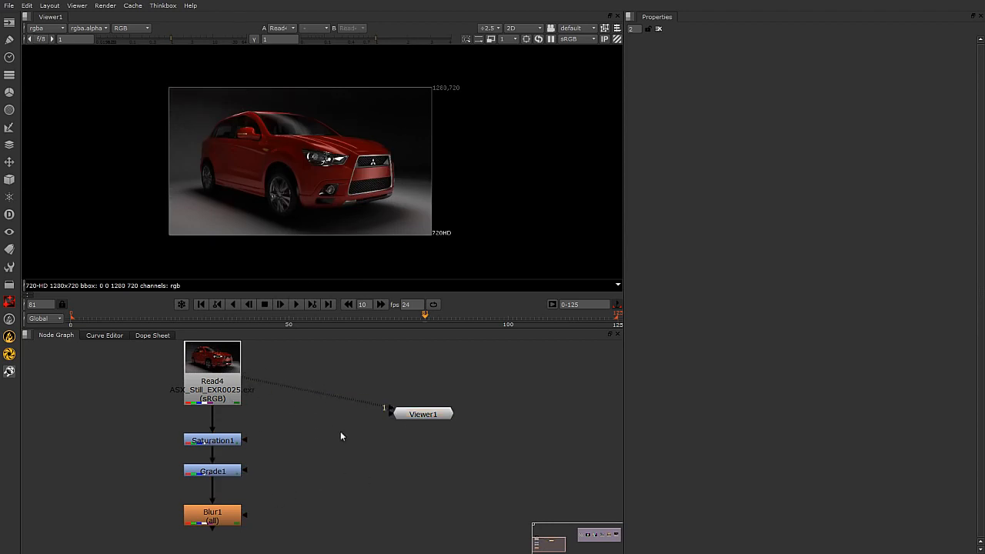
Step: Delete the Saturation1, Grade1 and Blur1 nodes and place Viewer1 straight below Read4
drag(284, 420, 110, 550)
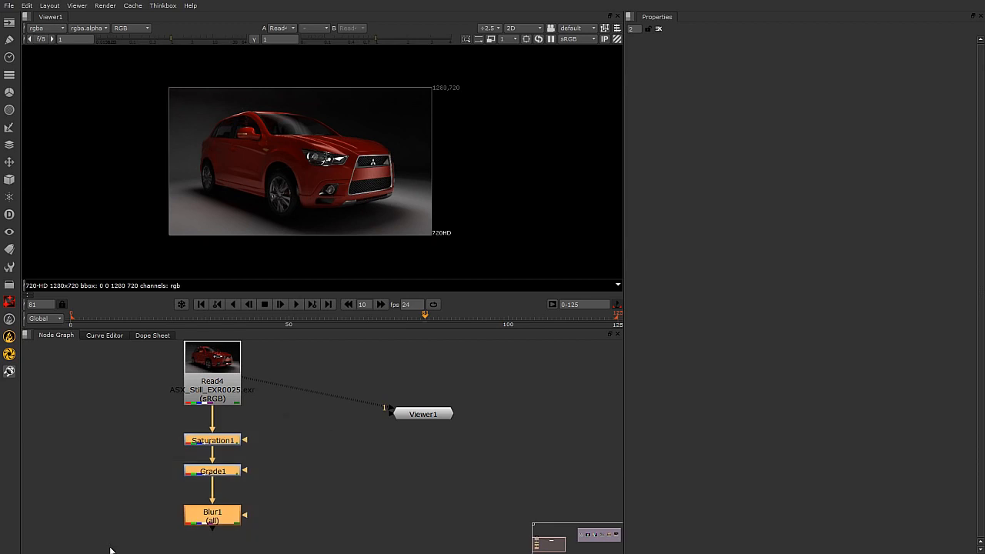
key(Delete)
drag(424, 417, 213, 489)
click(327, 456)
Step: Make the viewer pane slightly taller above the Node Graph
middle_drag(419, 350, 420, 377)
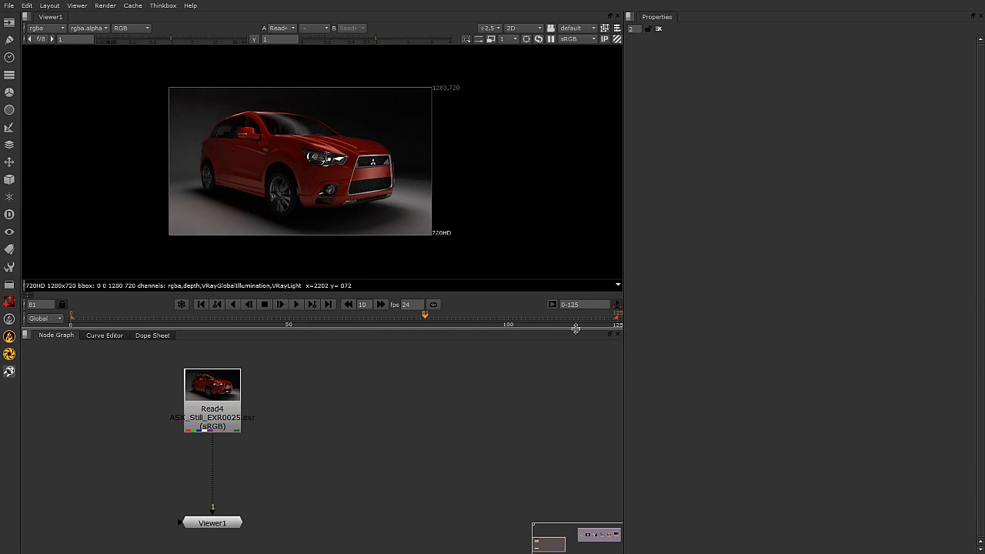
mouse_move(576, 328)
mouse_down()
mouse_move(570, 341)
mouse_move(565, 323)
mouse_move(563, 336)
mouse_up()
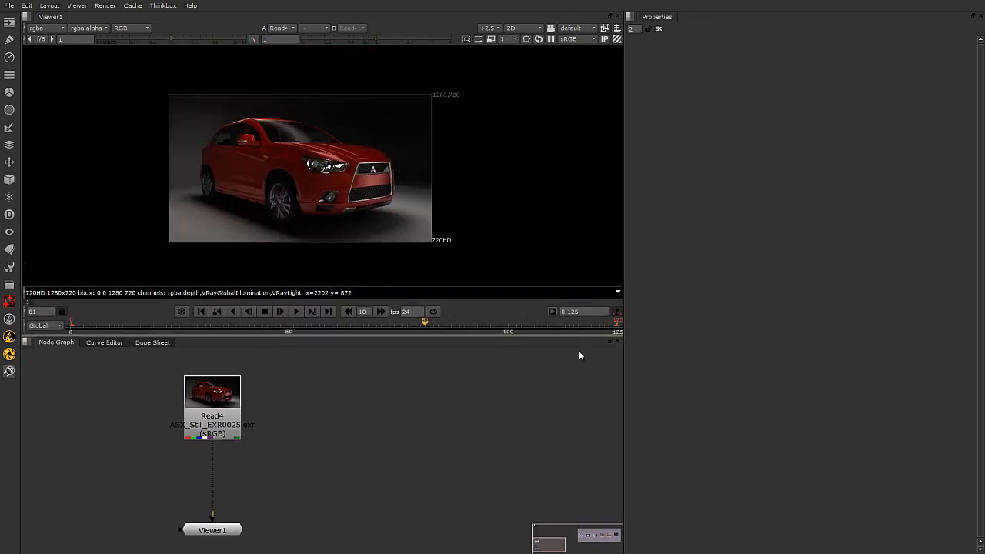
Step: Open the Read4 node's properties and adjust the width of the Properties pane
mouse_move(625, 389)
mouse_down()
mouse_move(842, 373)
mouse_move(529, 381)
mouse_move(759, 374)
mouse_move(759, 382)
mouse_move(593, 377)
mouse_move(798, 369)
mouse_move(587, 387)
mouse_move(613, 381)
mouse_up()
double_click(235, 395)
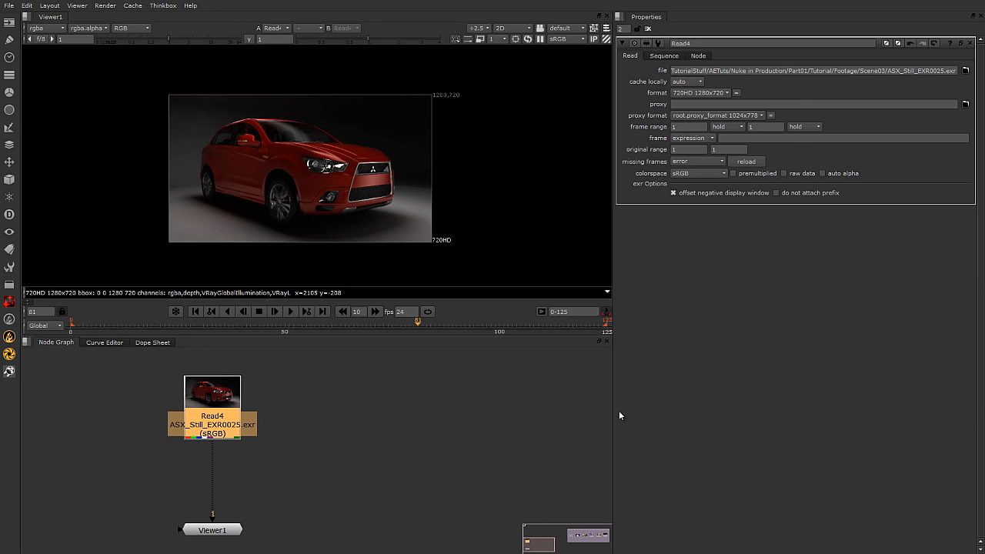
mouse_move(613, 415)
mouse_down()
mouse_move(664, 415)
mouse_move(621, 416)
mouse_up()
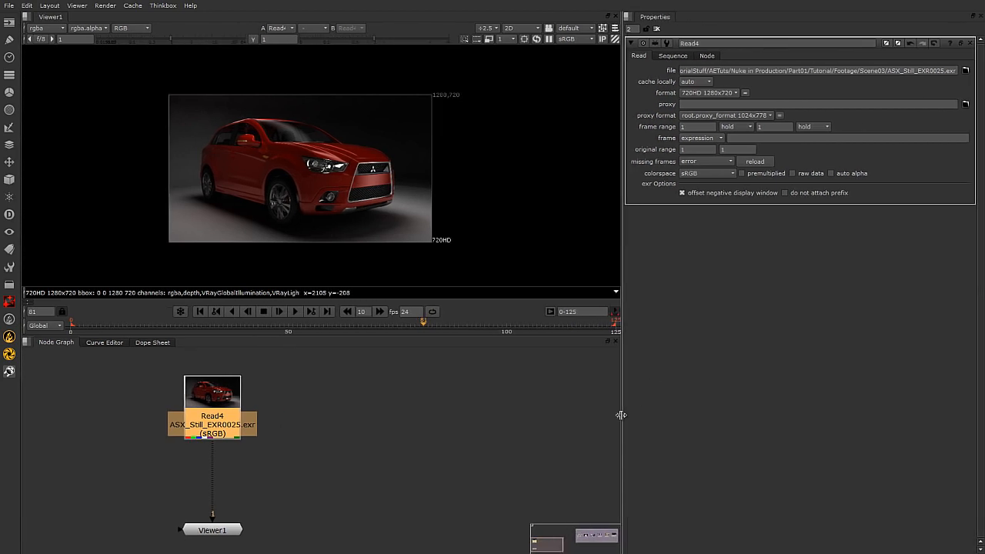
Step: Dock the Properties tab beside the Dope Sheet, and move the Node Graph tab into the vacated Properties pane
drag(659, 21, 180, 345)
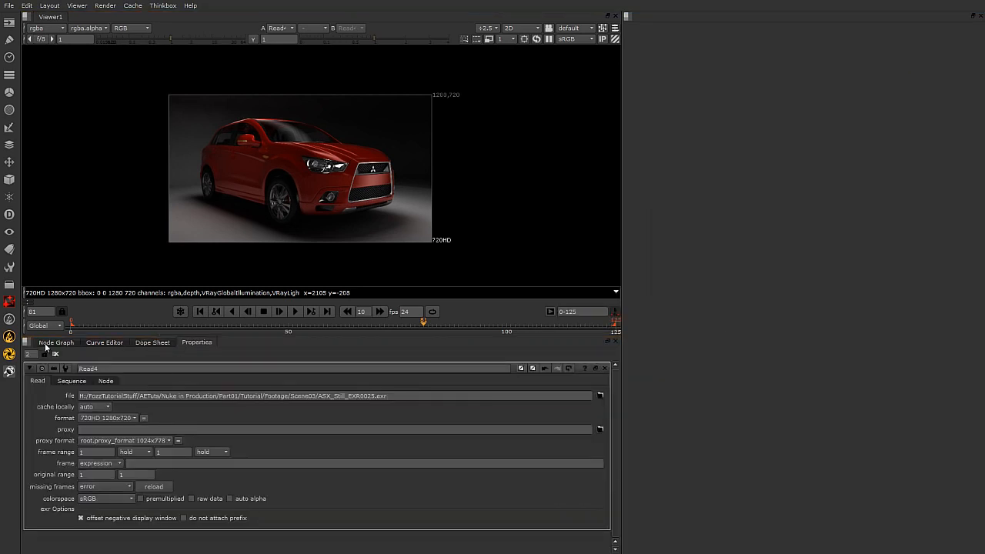
click(48, 343)
click(189, 342)
click(46, 342)
drag(46, 342, 662, 28)
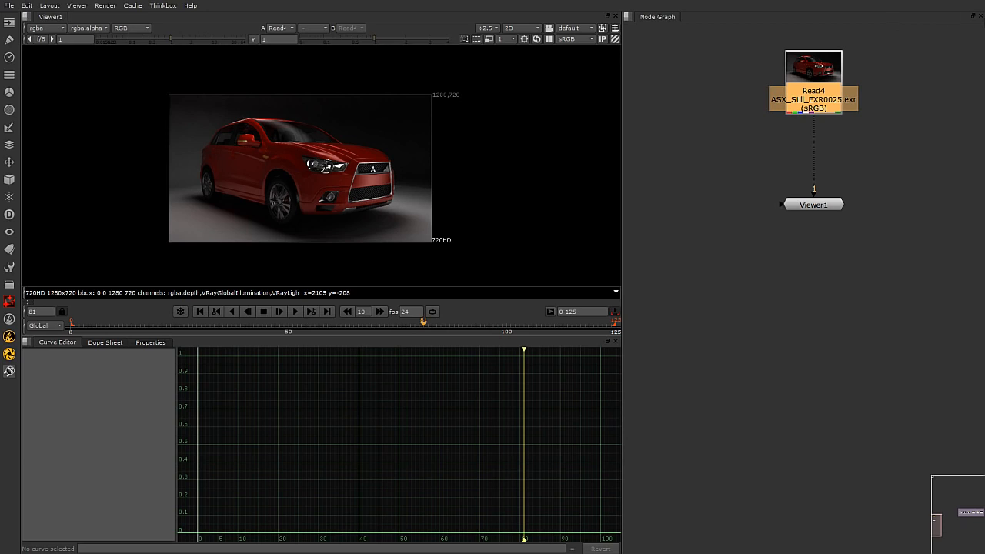
Step: Close the Node Graph, Curve Editor, Dope Sheet, Properties and Viewer1 tabs, leaving all three panes empty
click(981, 16)
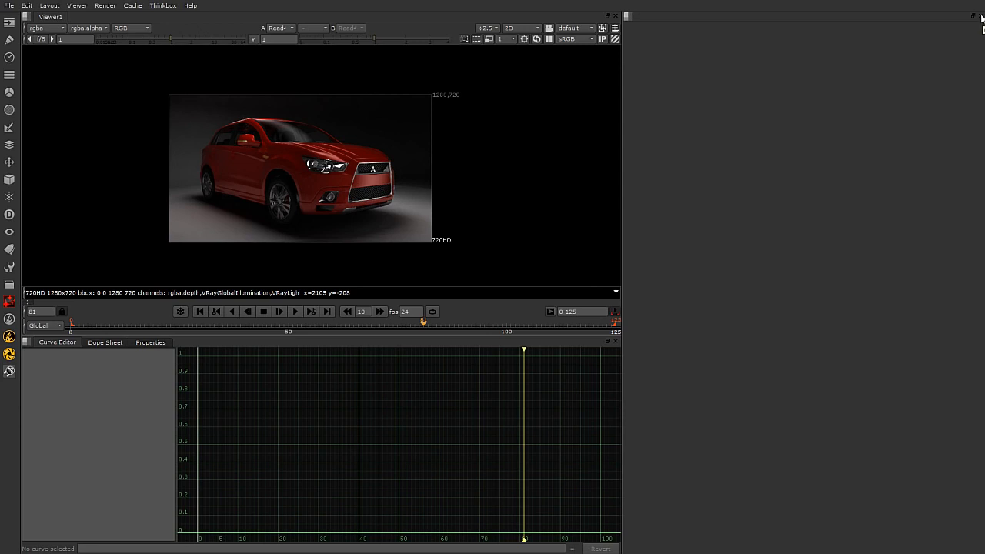
click(616, 340)
click(615, 339)
click(616, 339)
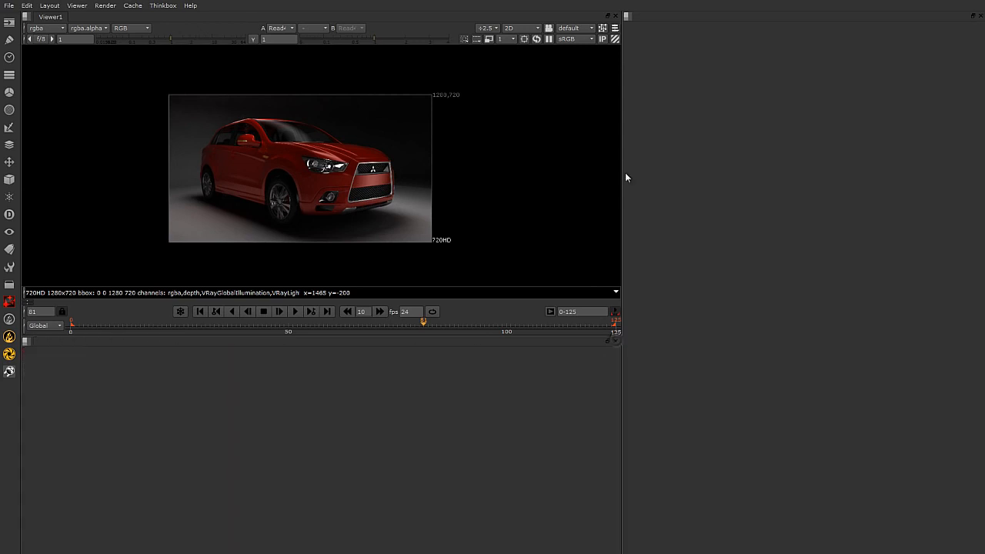
click(616, 15)
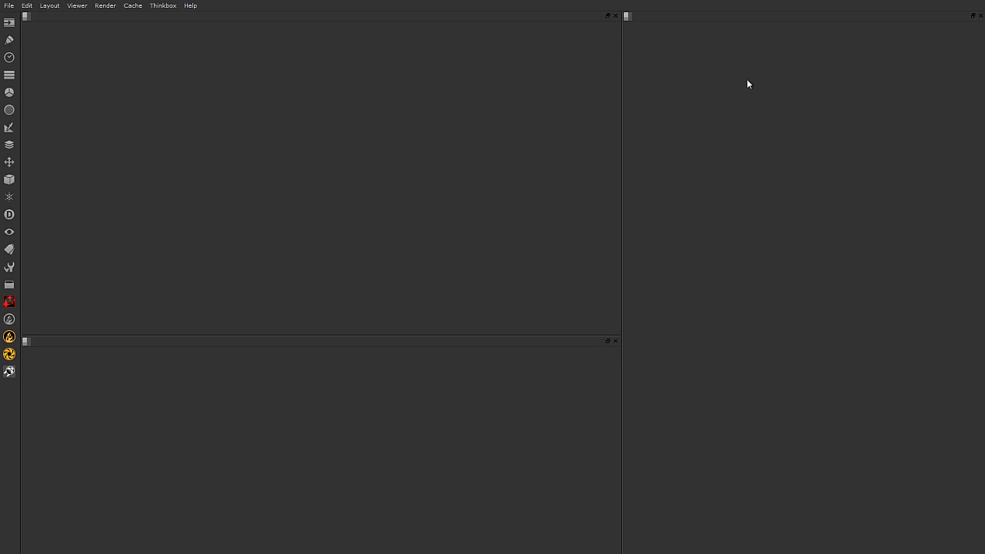
Step: Close the three empty panes and the remaining node toolbar pane to clear the whole workspace
click(627, 15)
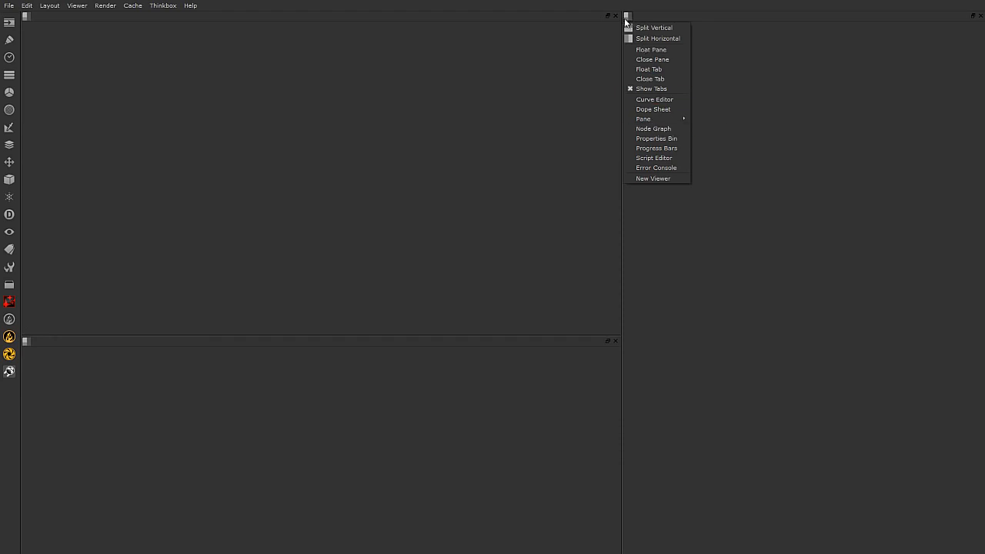
click(669, 59)
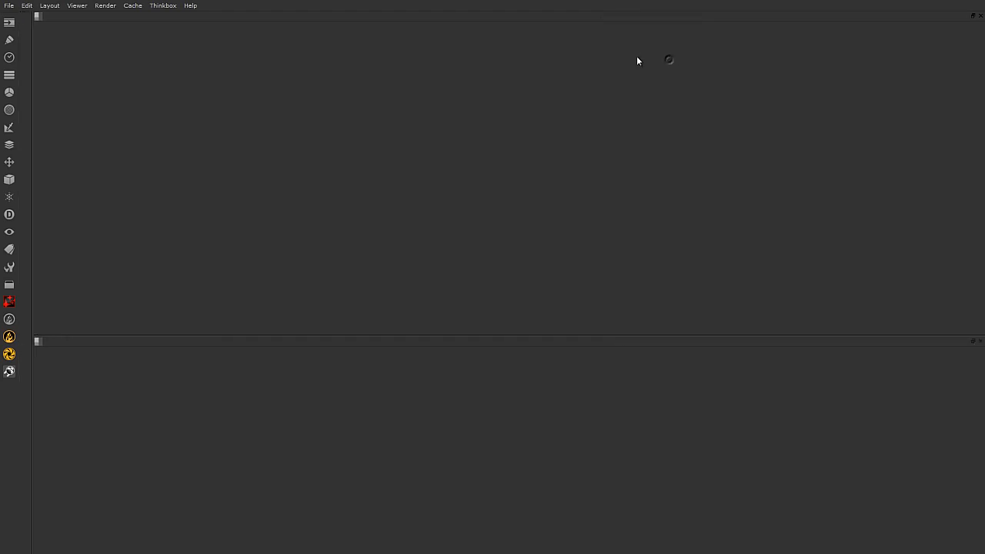
click(37, 15)
click(69, 51)
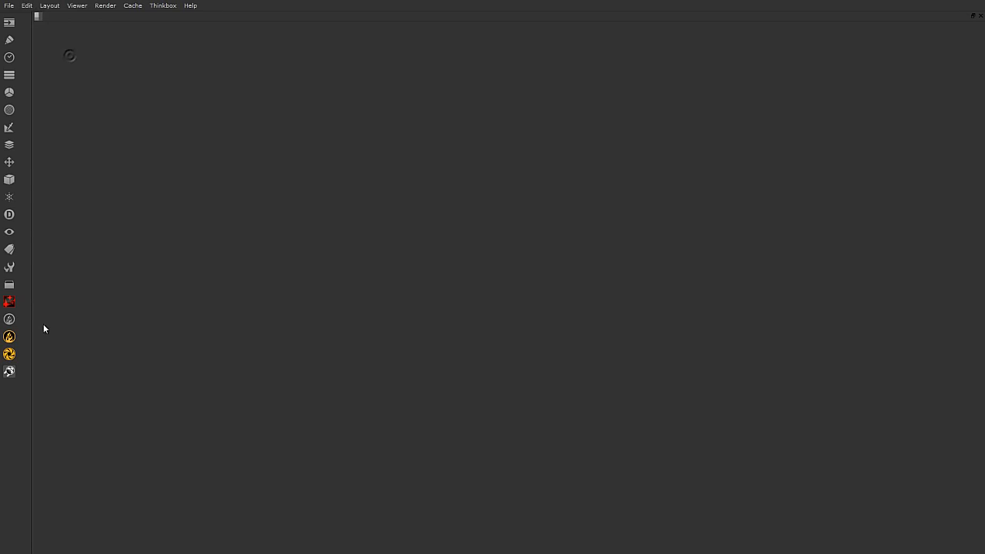
click(37, 16)
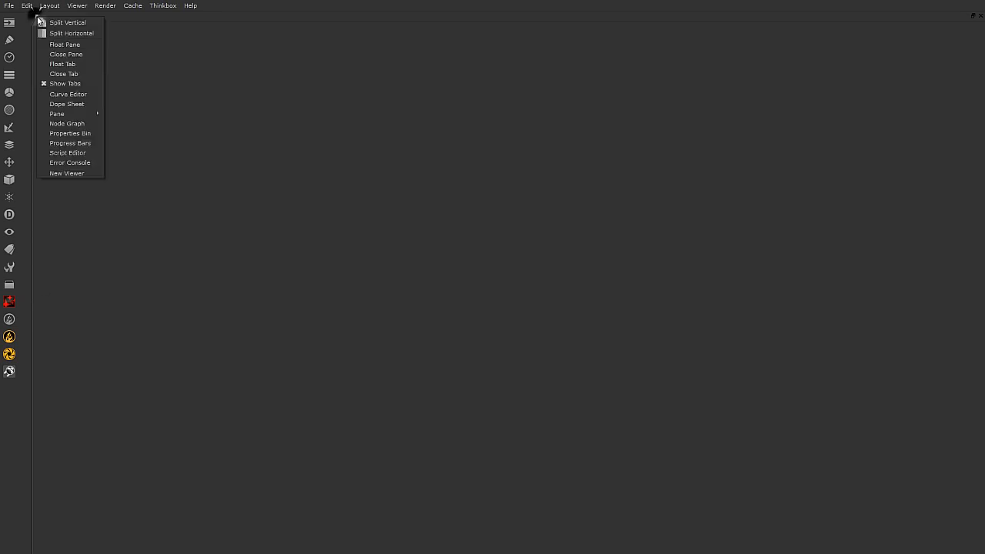
click(75, 54)
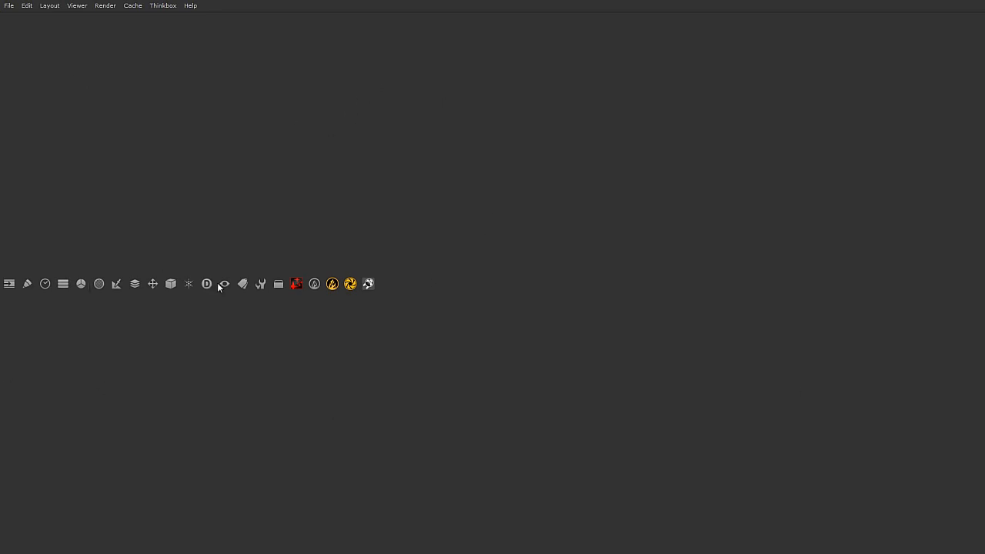
click(359, 13)
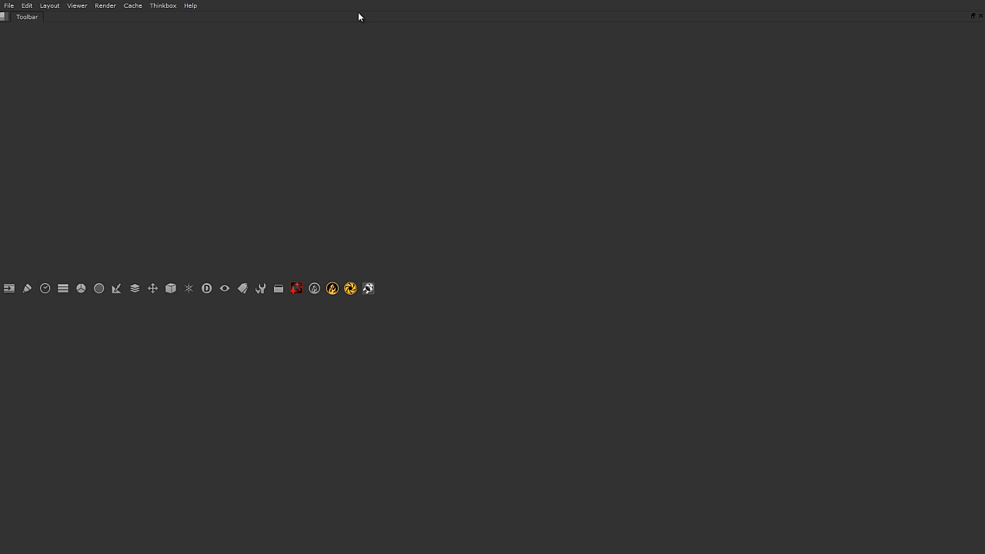
click(4, 16)
click(37, 60)
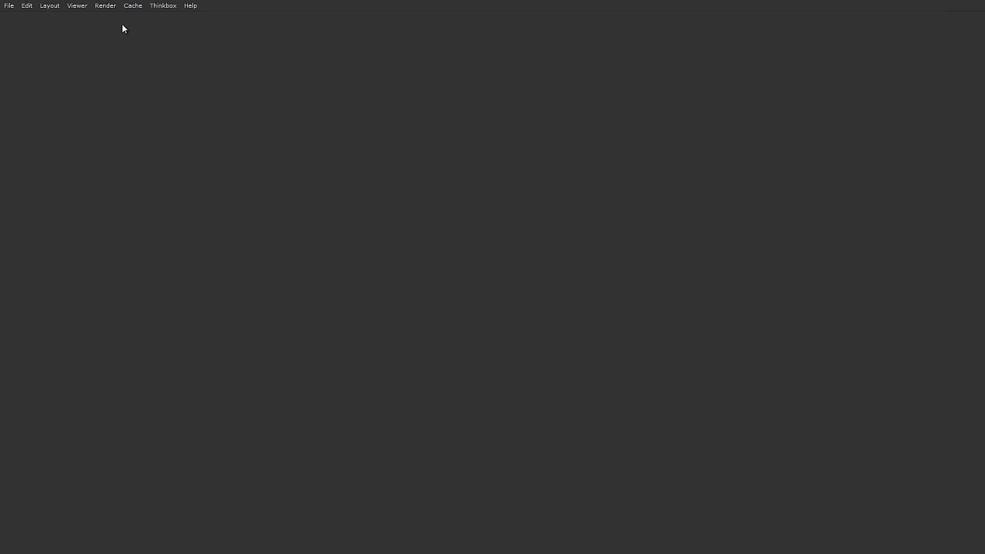
Step: Restore Layout 1 (startup default), and reposition and enlarge the program window to fill the screen
click(47, 7)
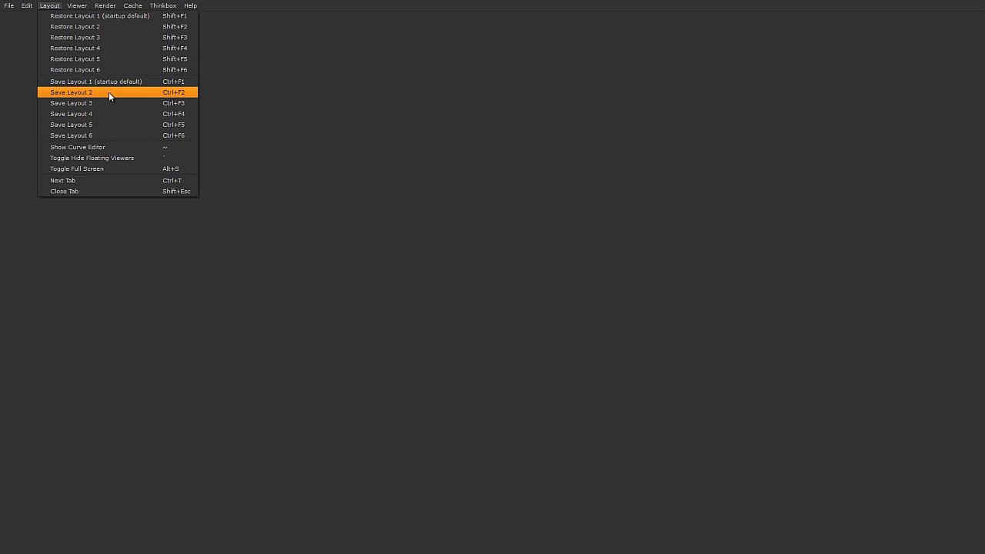
click(99, 17)
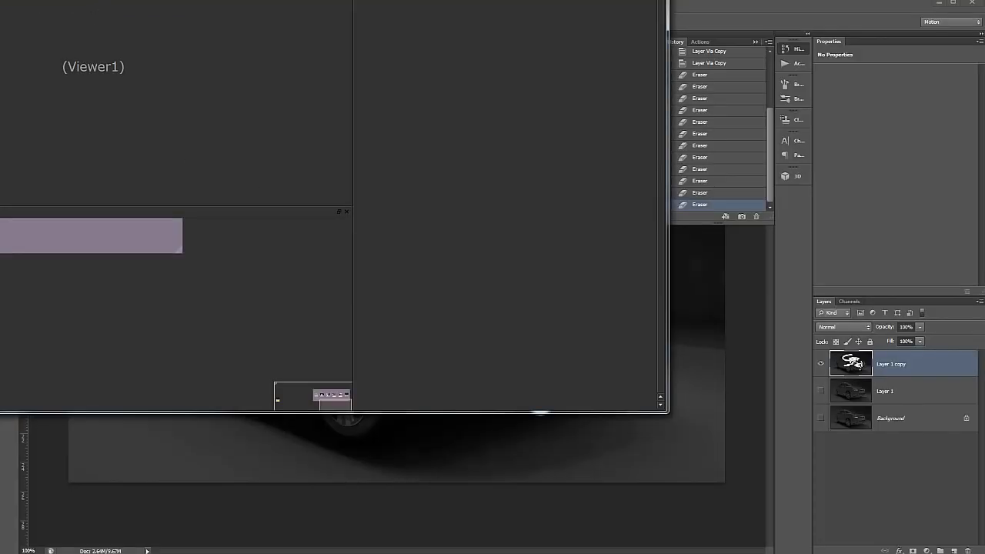
drag(323, 0, 505, 0)
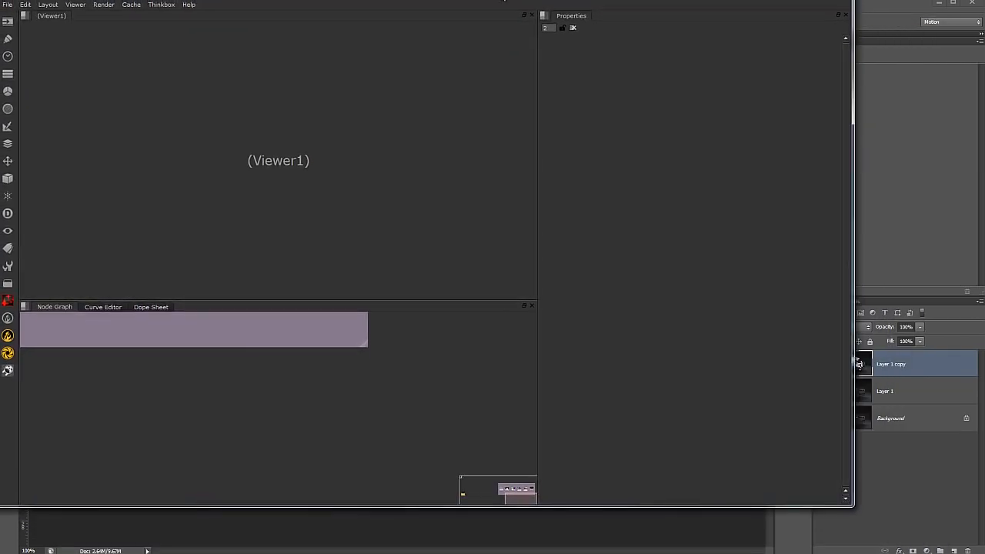
drag(854, 507, 984, 553)
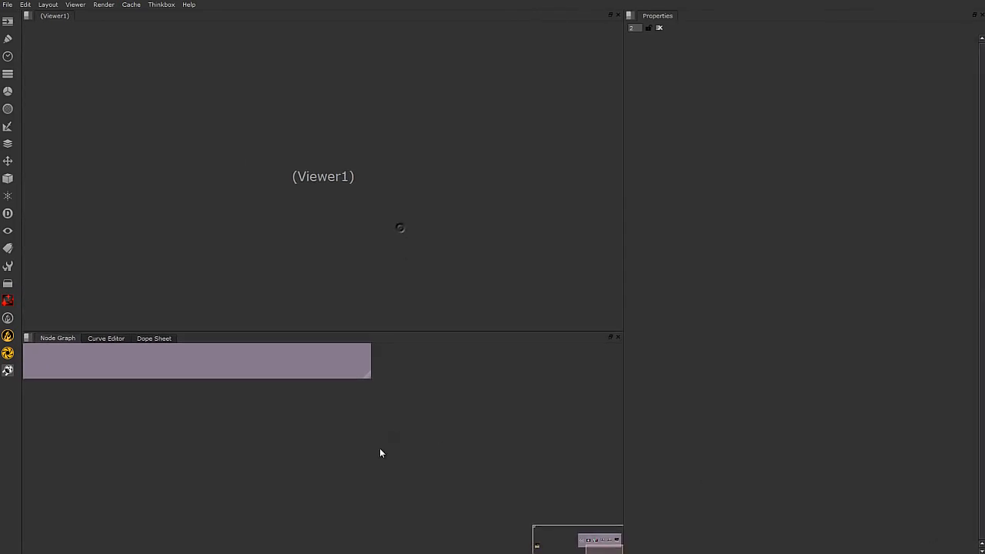
Step: Find Read4 in the Node Graph, connect a viewer to it, and place Viewer1 straight below the node
middle_drag(365, 453, 693, 525)
scroll(348, 451, down, 6)
middle_drag(309, 441, 459, 434)
scroll(308, 439, up, 4)
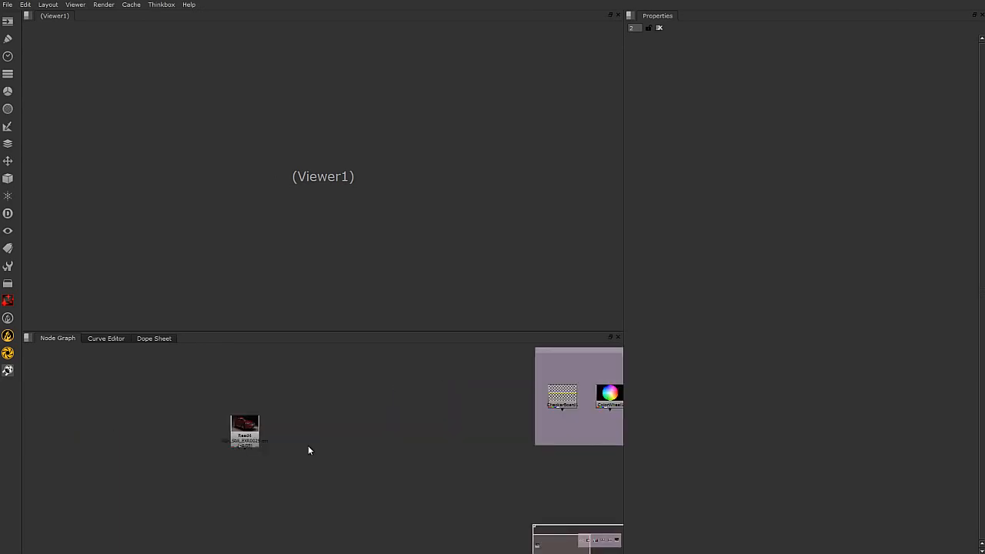
mouse_move(234, 411)
mouse_down()
mouse_move(241, 393)
mouse_move(244, 403)
mouse_up()
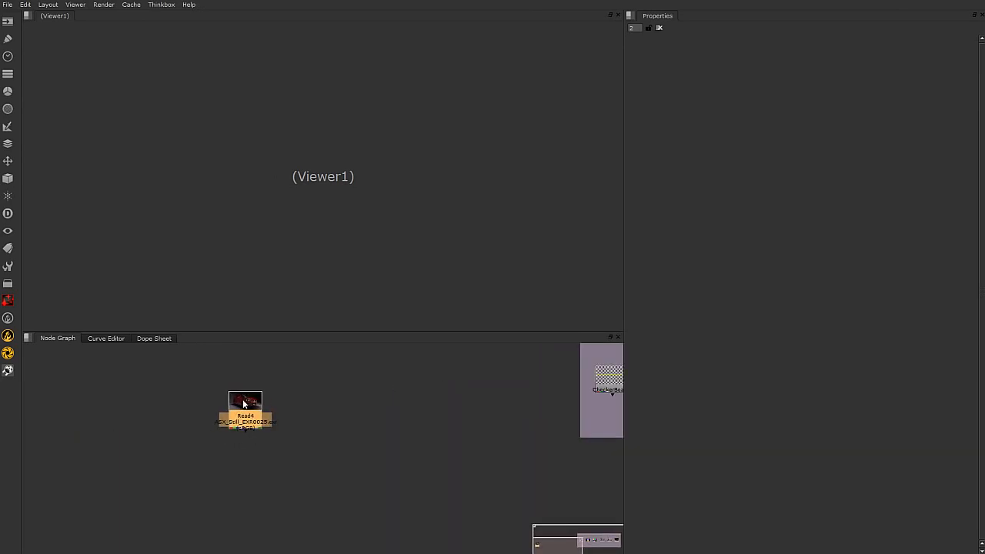
key(1)
drag(250, 436, 247, 494)
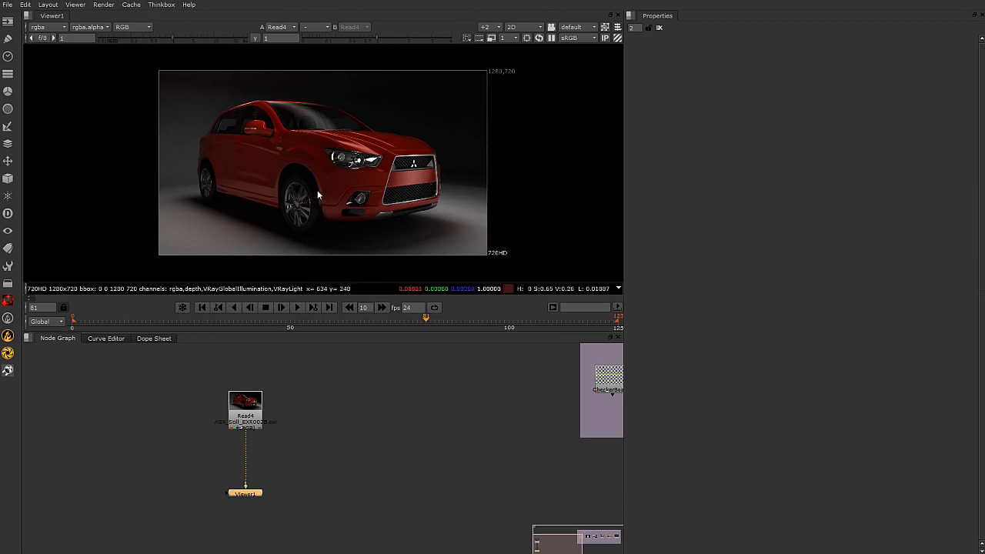
Step: Widen the viewer and Node Graph panes, view the Curve Editor and Dope Sheet, and return to the Node Graph
drag(624, 201, 660, 201)
click(107, 338)
click(154, 339)
click(57, 339)
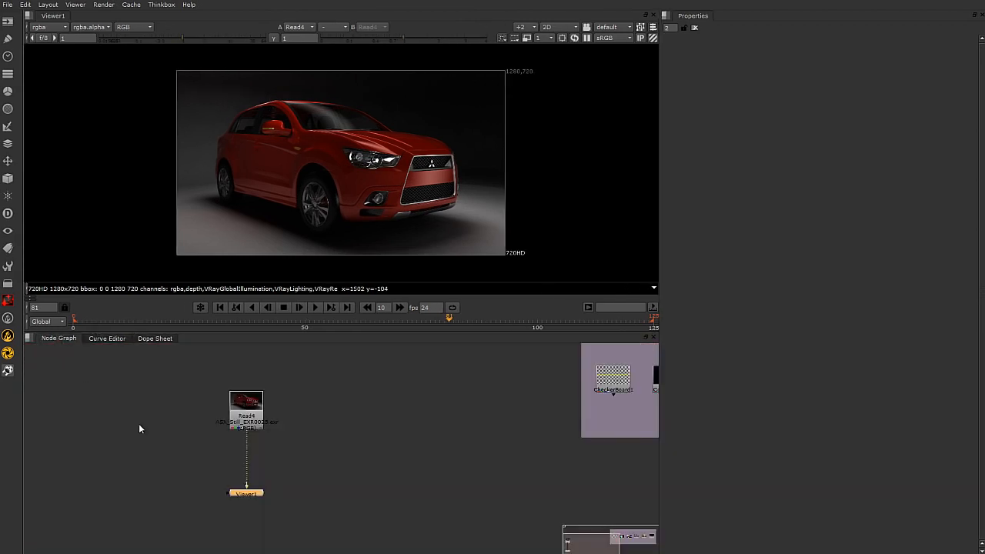
middle_drag(383, 408, 446, 413)
scroll(428, 411, up, 2)
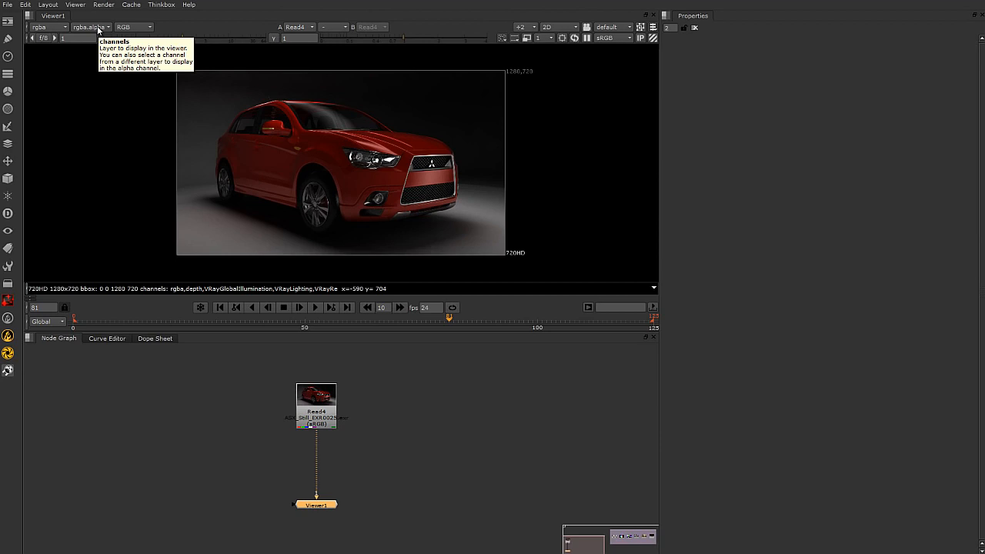
Step: Switch the Viewer1 display to Luminance and make the viewer pane taller above the Node Graph
click(146, 28)
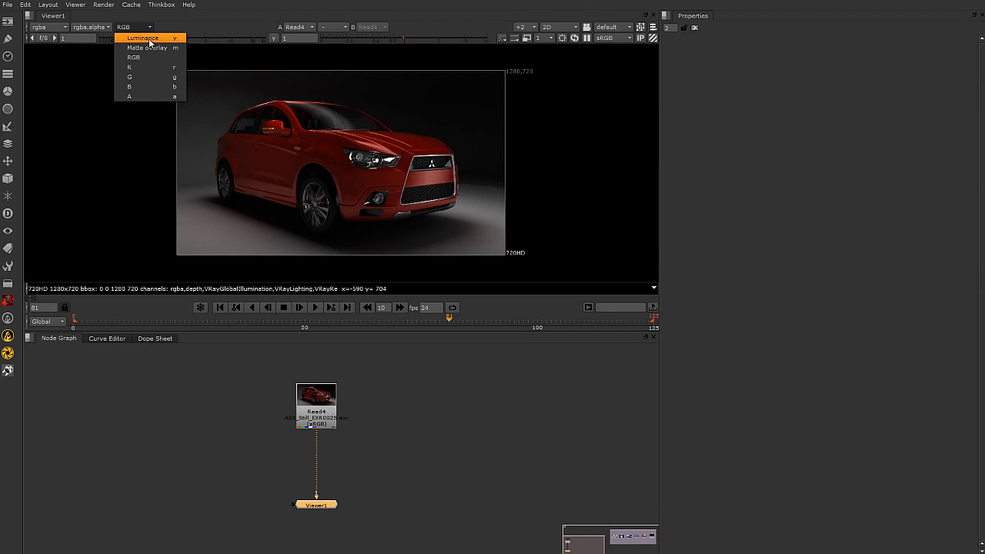
click(150, 39)
scroll(339, 163, up, 1)
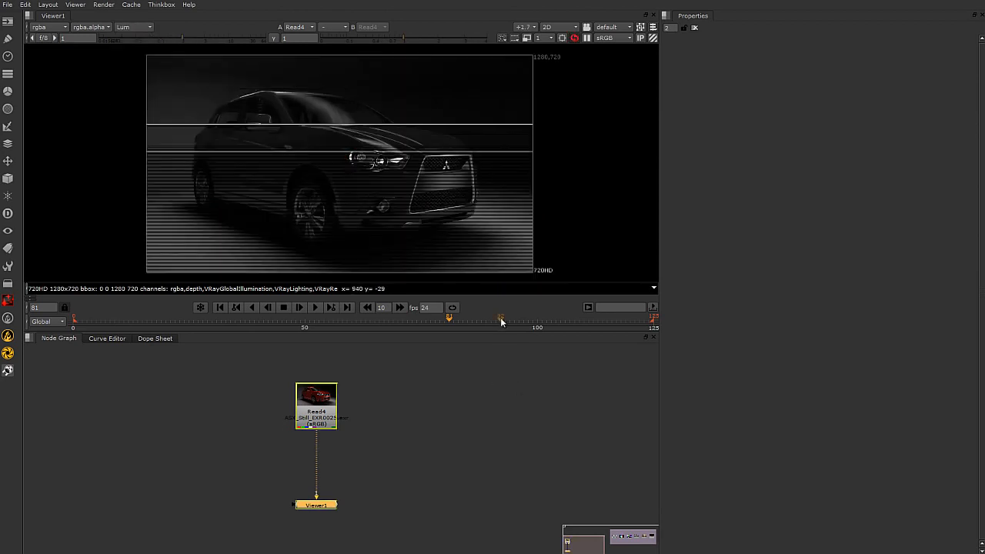
drag(504, 334, 507, 381)
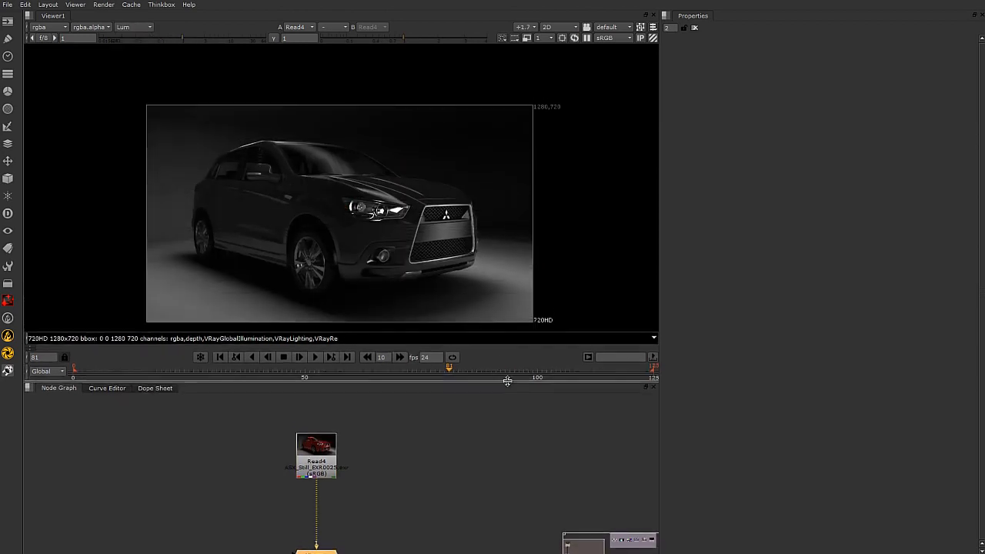
scroll(464, 243, up, 3)
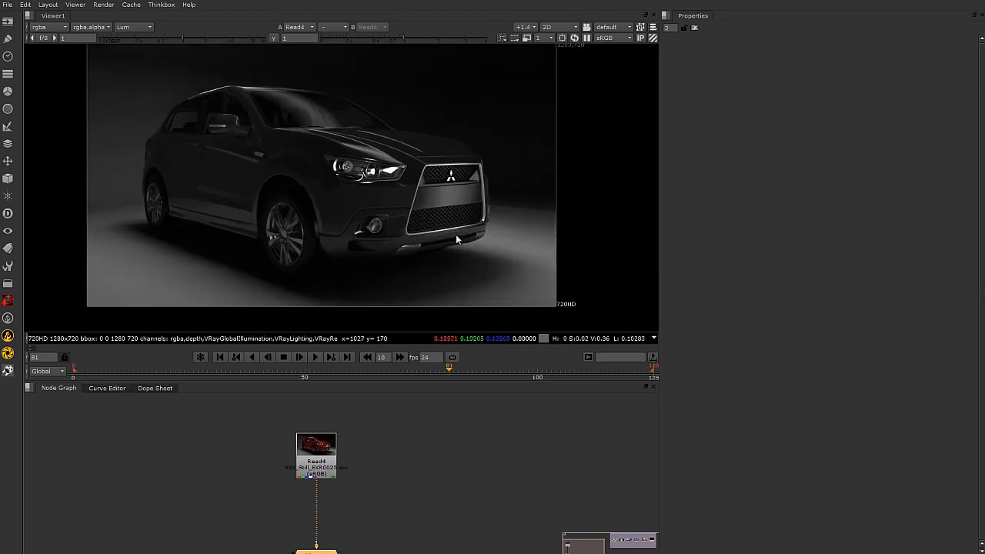
middle_drag(463, 241, 473, 252)
Step: View the image's red, blue, green and alpha channels separately in Viewer1, and return to the RGB display
click(149, 29)
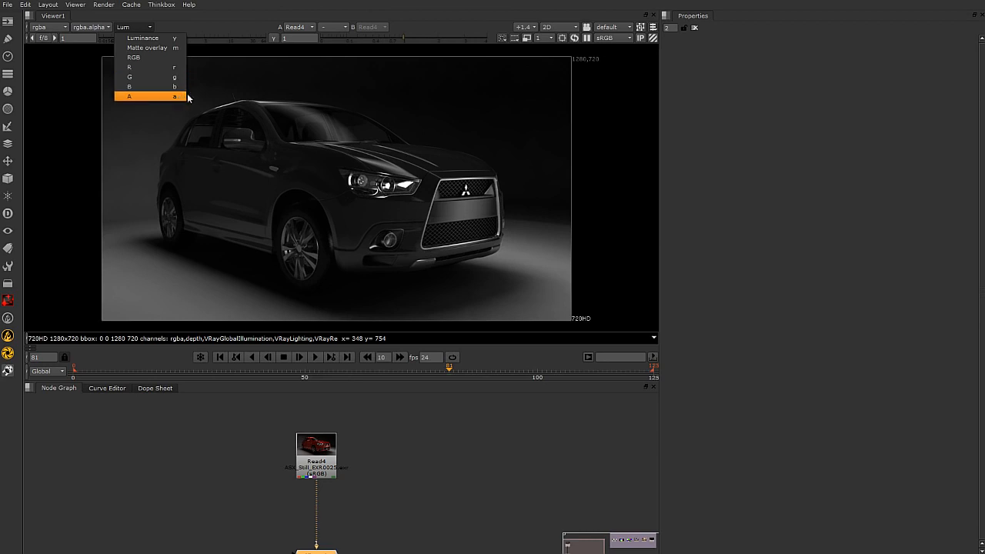
click(331, 176)
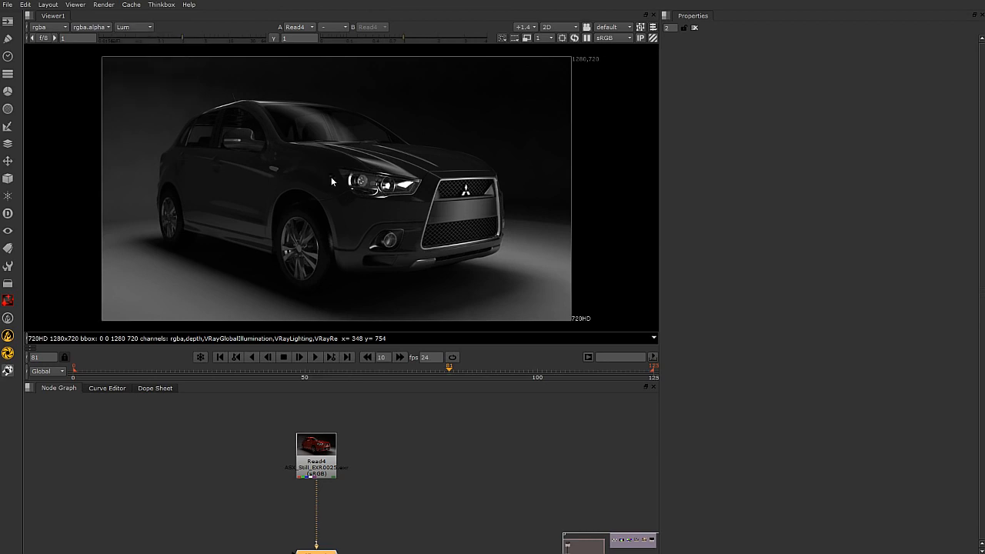
key(r)
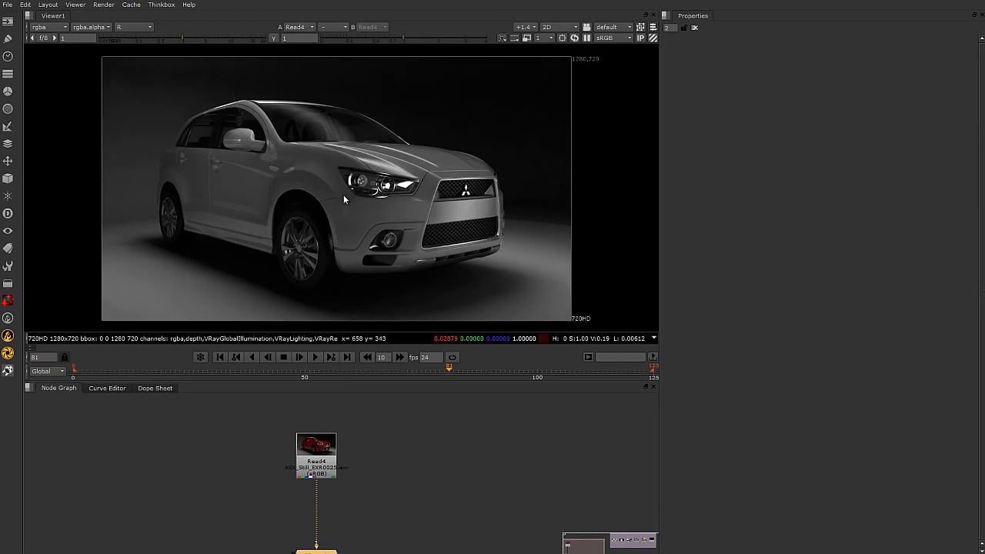
key(b)
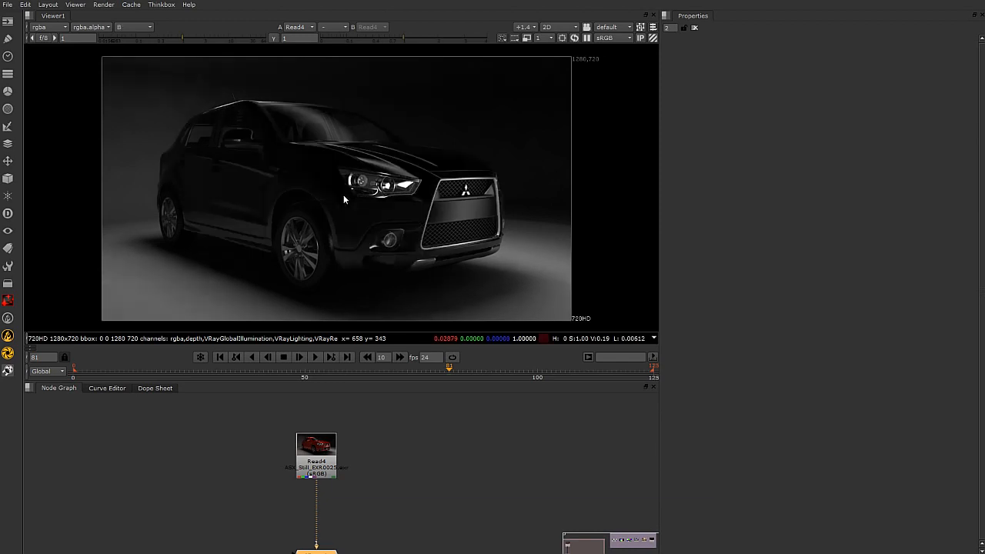
key(g)
key(a)
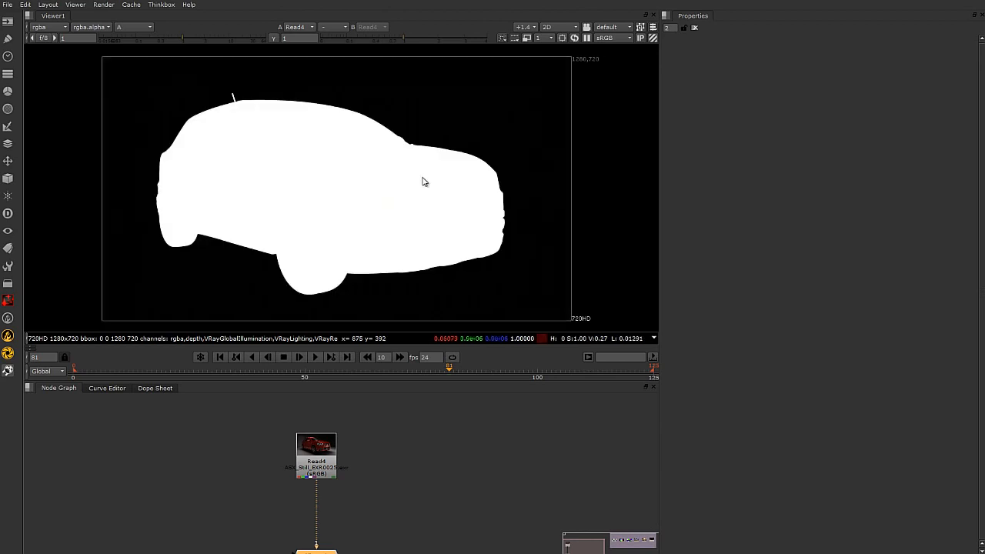
key(a)
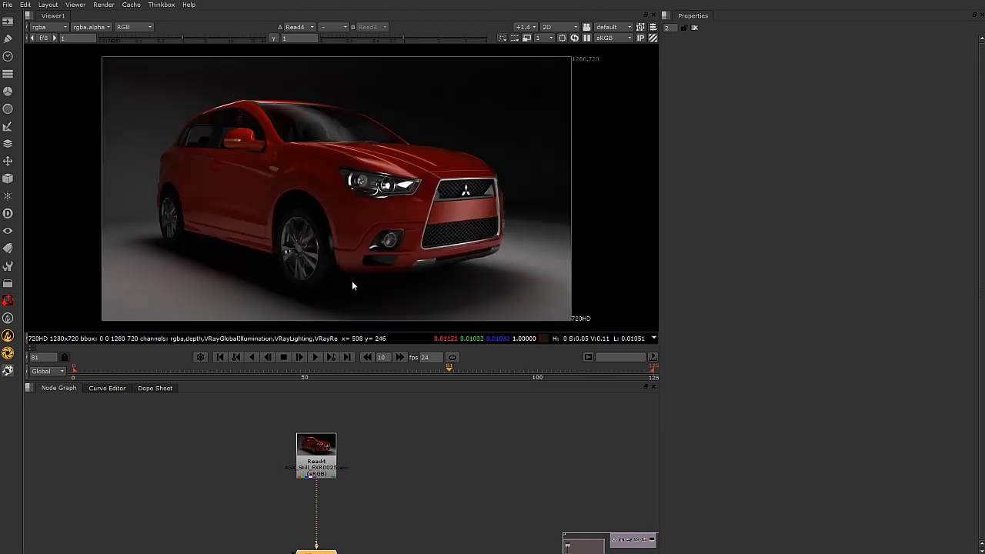
key(r)
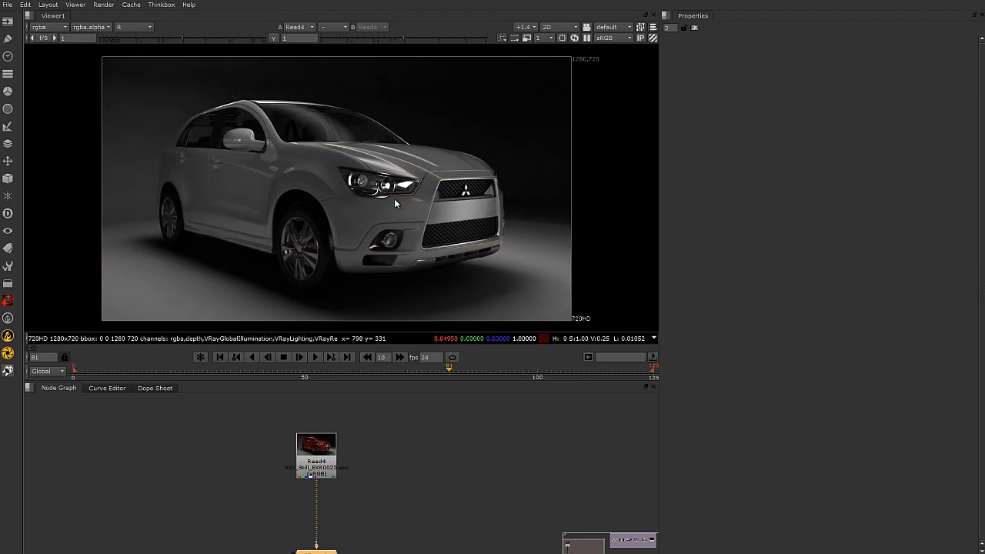
key(r)
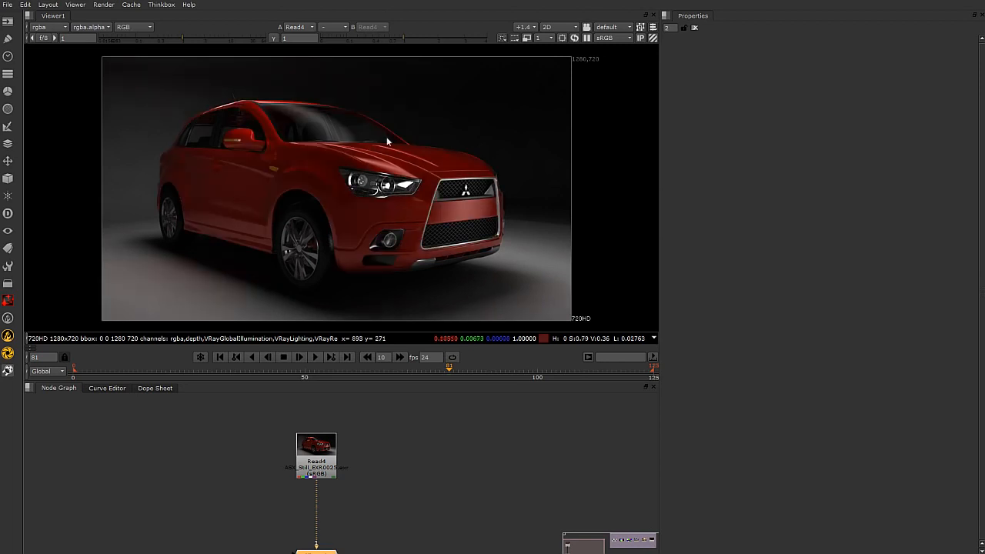
Step: View the blue channel alone in Viewer1, return to the RGB display, and look through the channel display options
key(g)
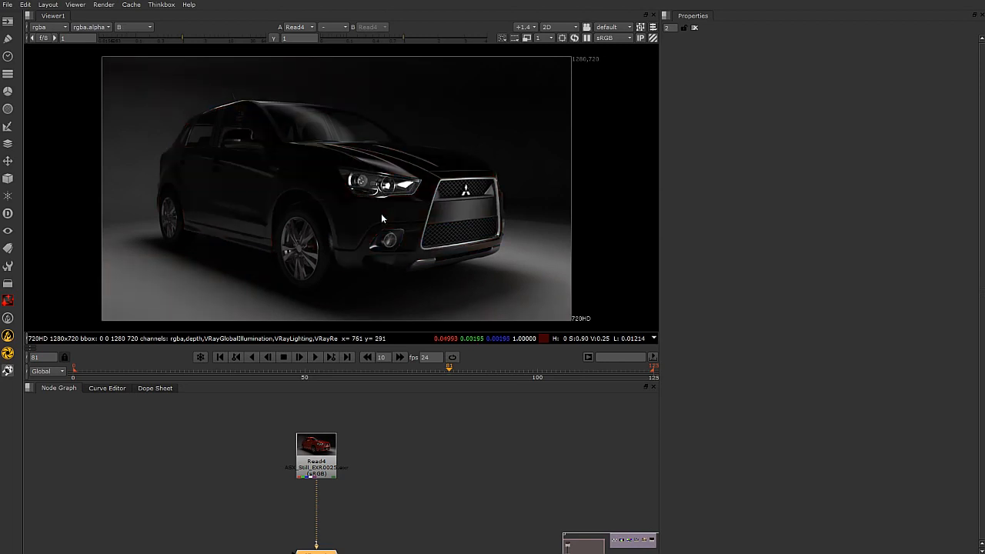
key(g)
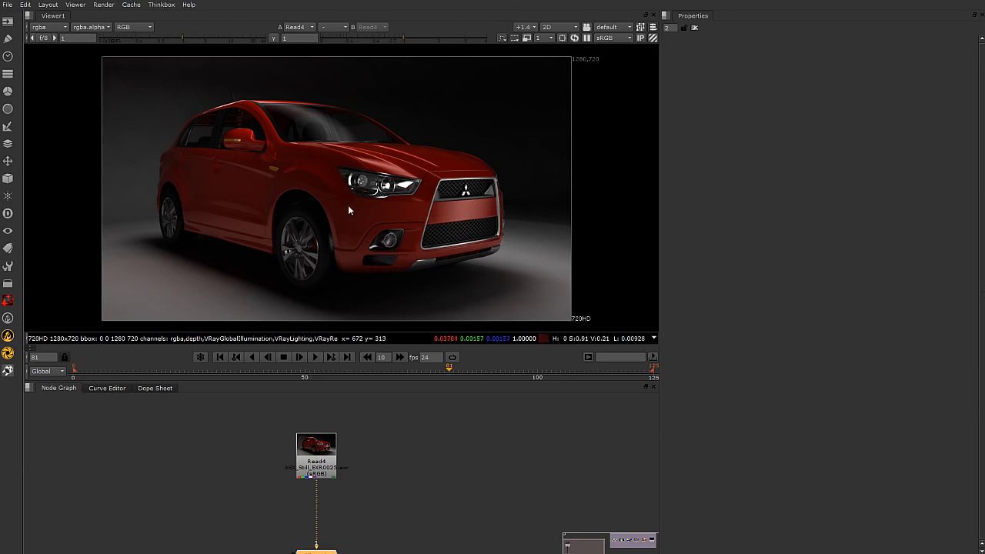
click(140, 28)
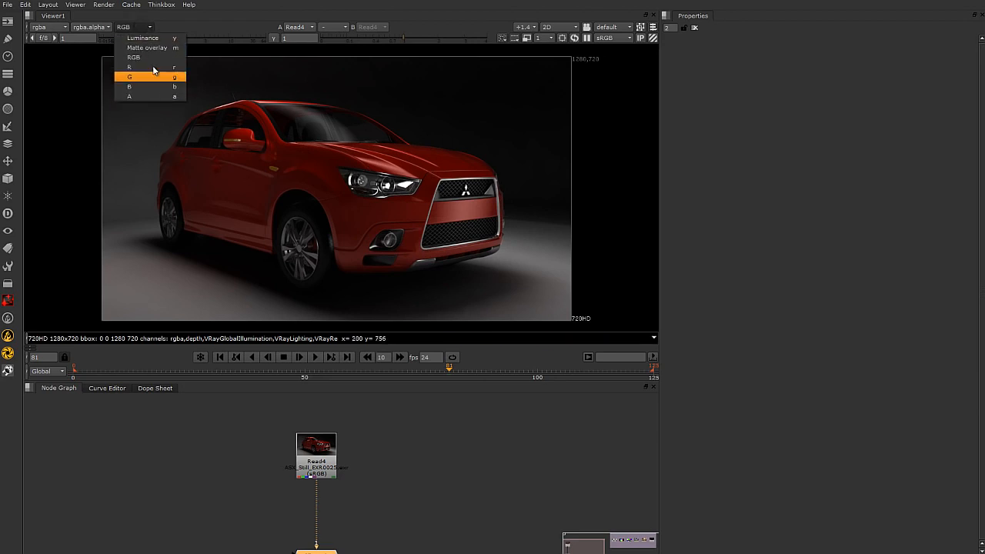
click(271, 2)
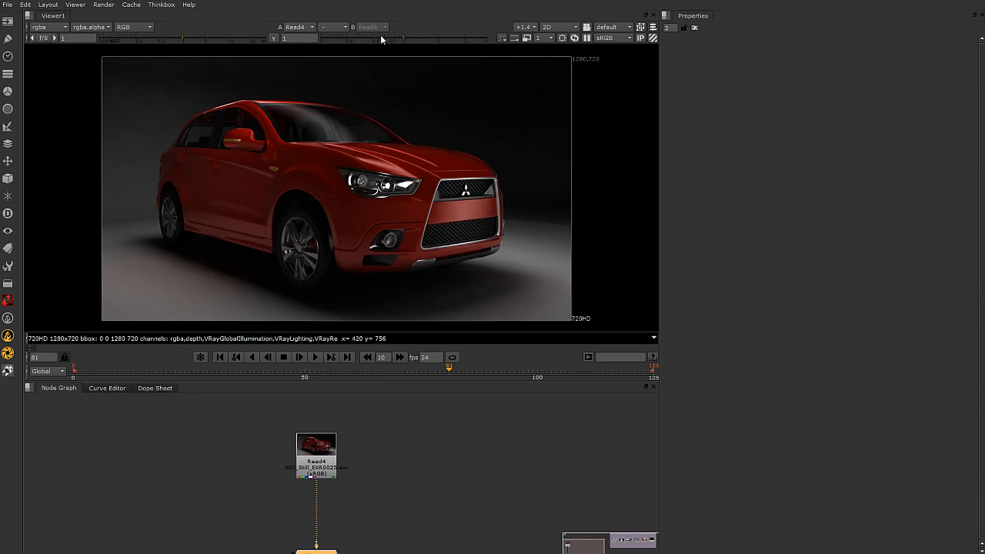
Step: Try Viewer1 gamma values of 0 and 0.86 on the car image, and reset the gamma to 1
drag(403, 36, 313, 42)
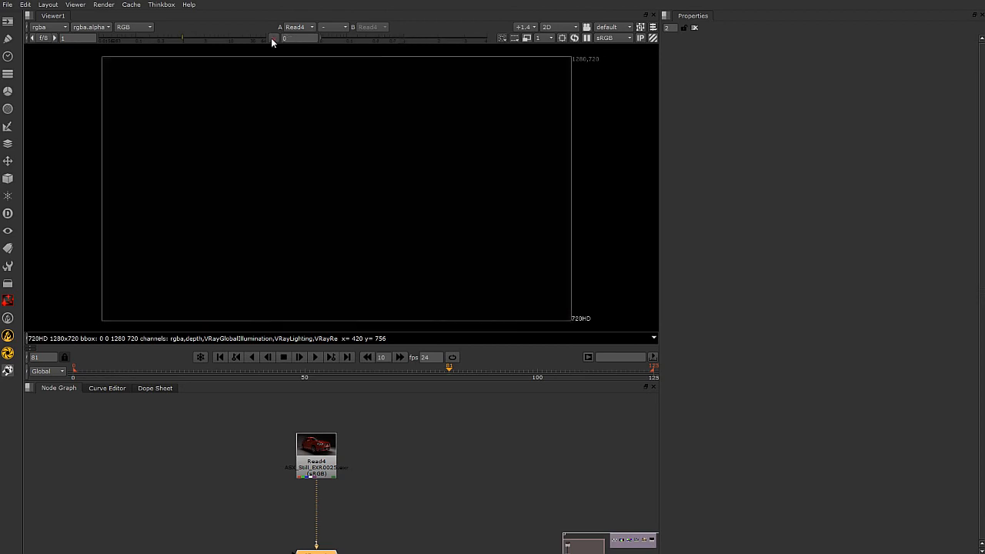
drag(326, 38, 397, 41)
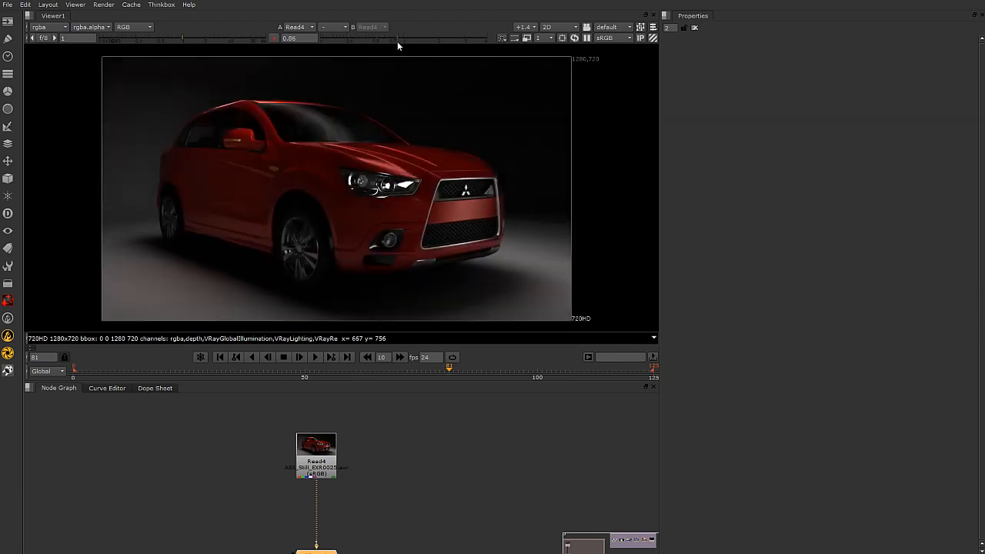
click(274, 37)
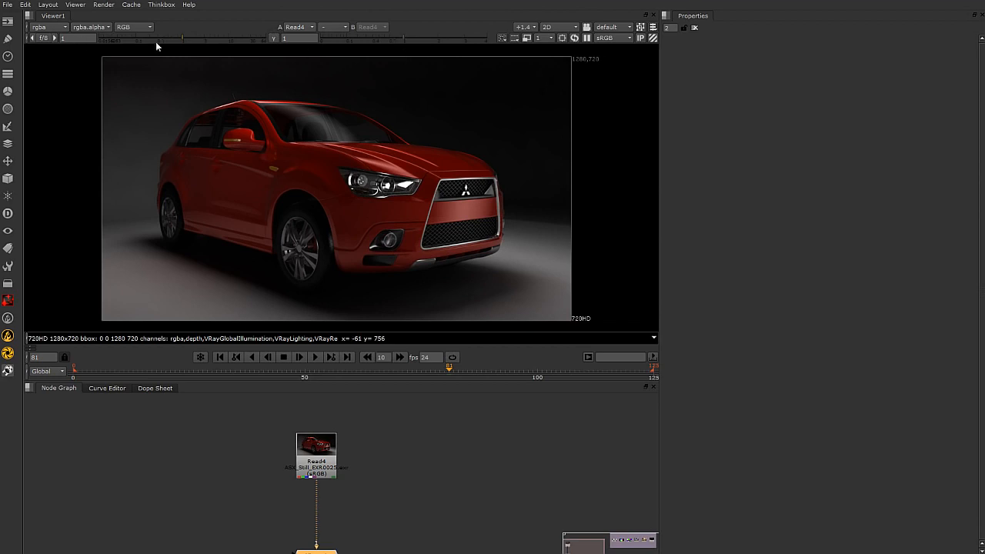
Step: Try Viewer1 gain values of 64 and 0.17 to brighten and darken the car image, and reset the gain to 1
drag(183, 37, 284, 48)
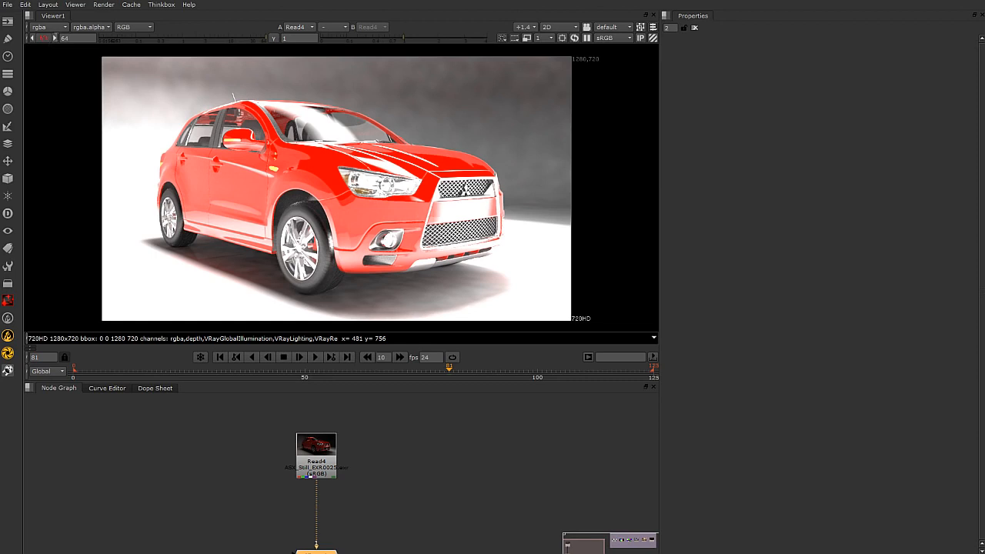
click(159, 36)
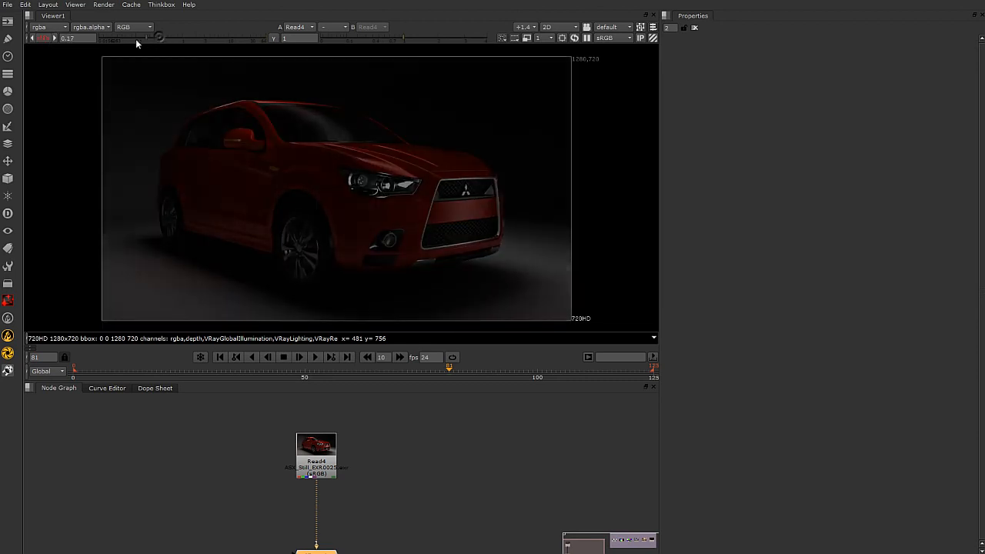
drag(128, 36, 154, 42)
click(42, 37)
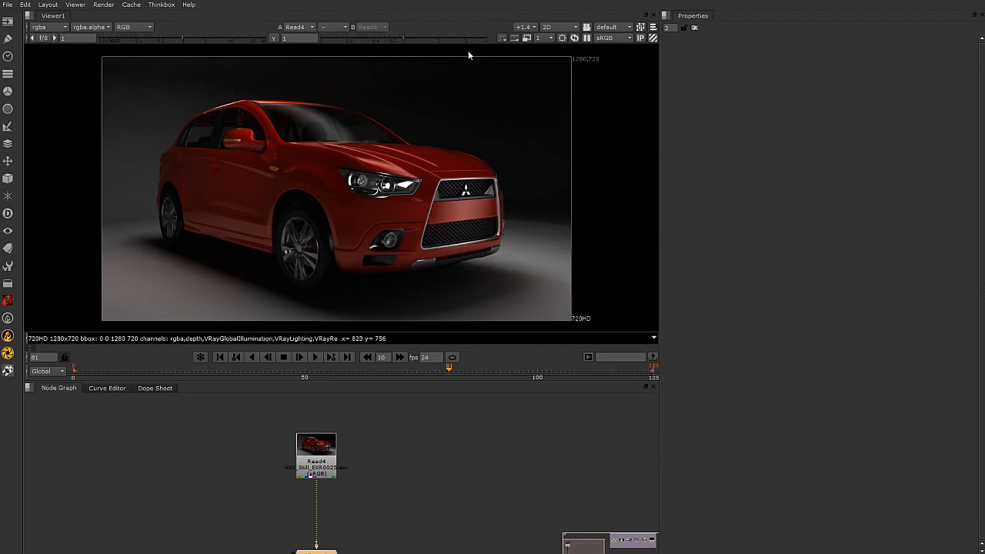
Step: Set the Viewer1 zoom to x1 and make the viewer pane taller above the Node Graph
click(525, 29)
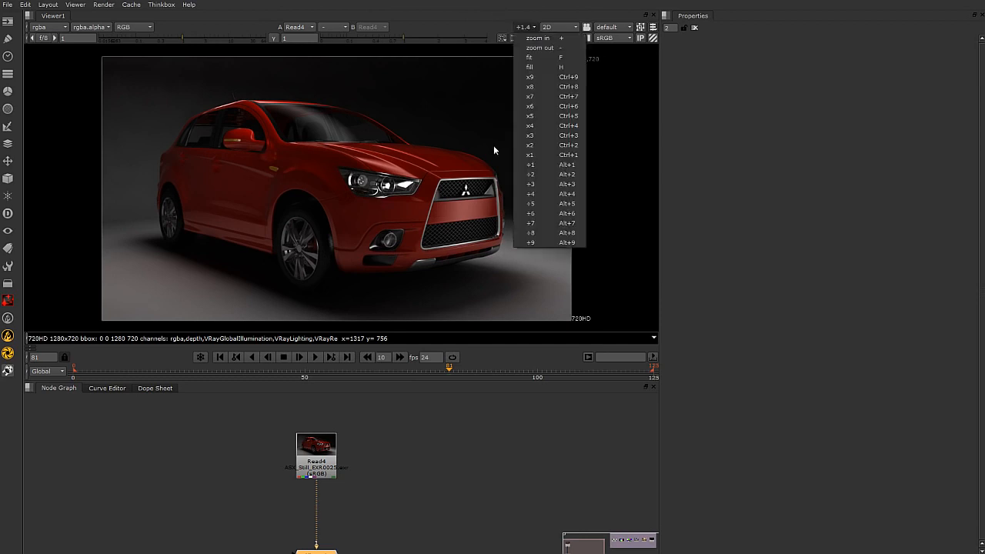
click(542, 155)
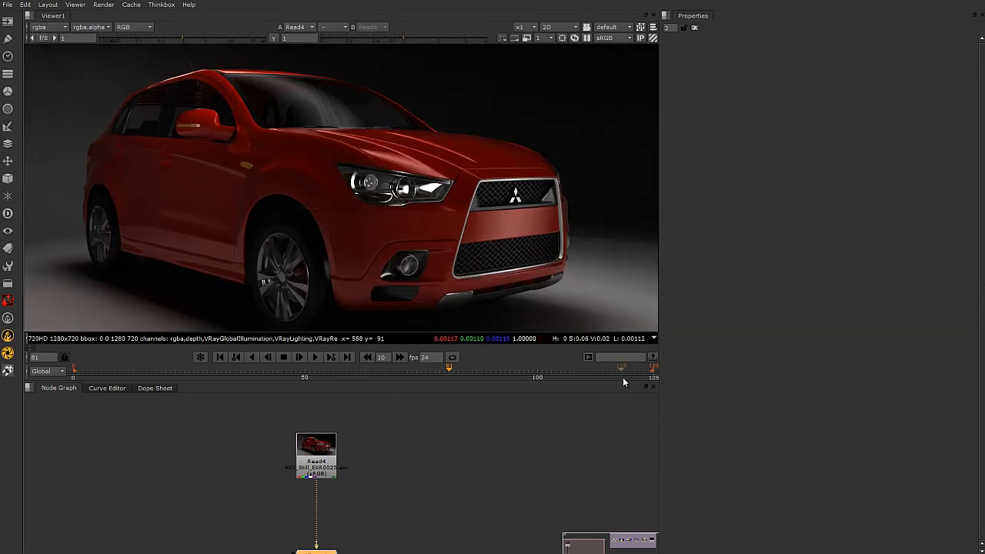
drag(623, 381, 623, 435)
middle_drag(572, 197, 577, 169)
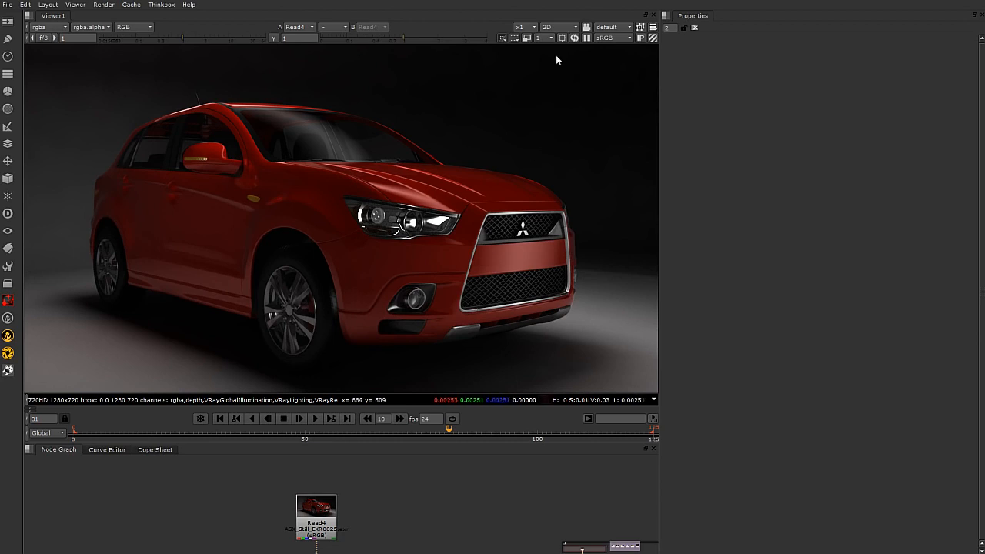
Step: View the car image in Viewer1 at the preset zoom levels ÷2, ÷4, x2 and x6
click(531, 29)
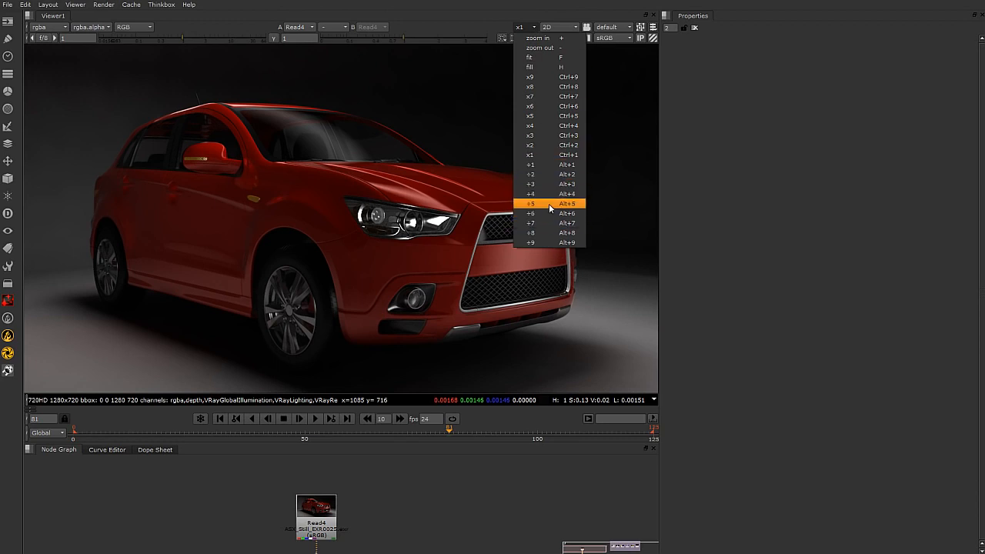
click(544, 174)
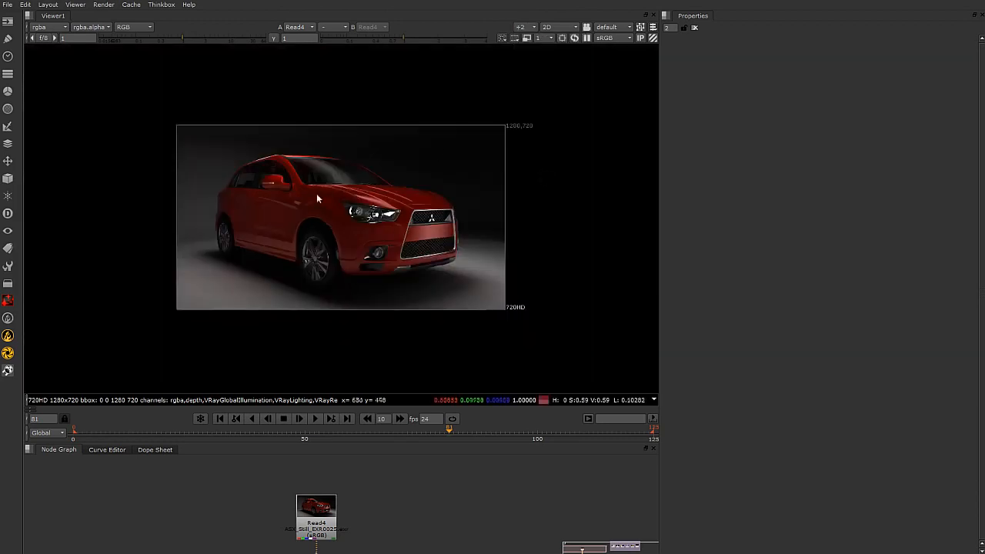
click(533, 28)
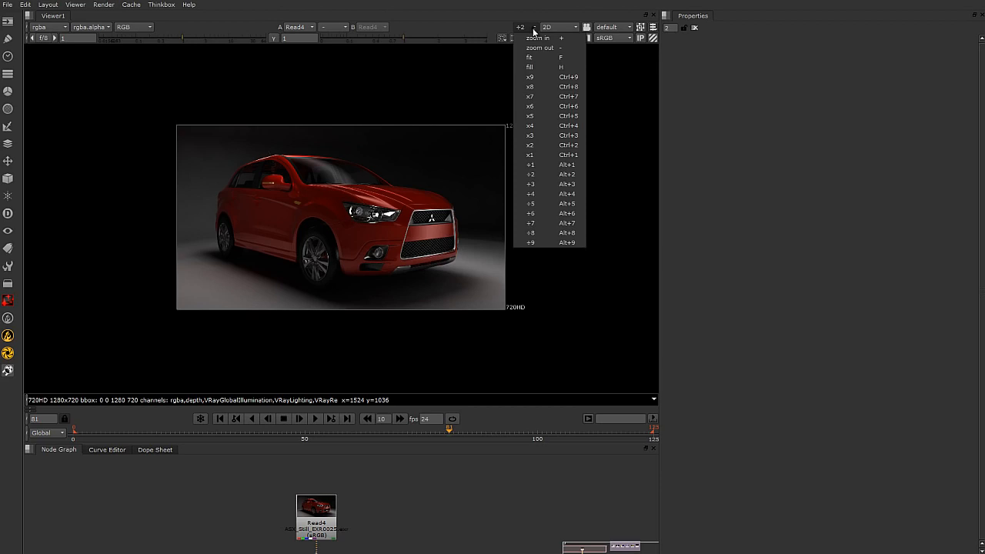
click(549, 195)
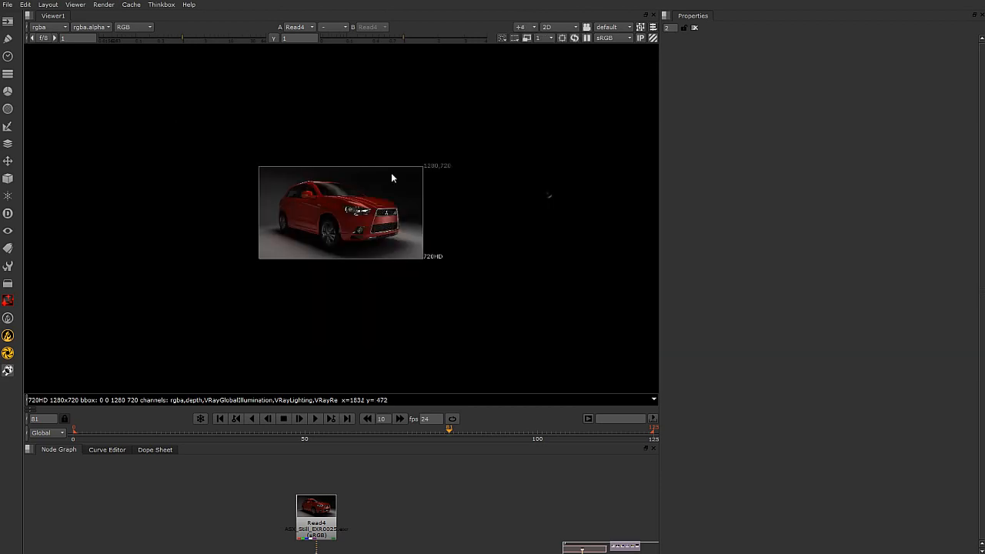
click(532, 29)
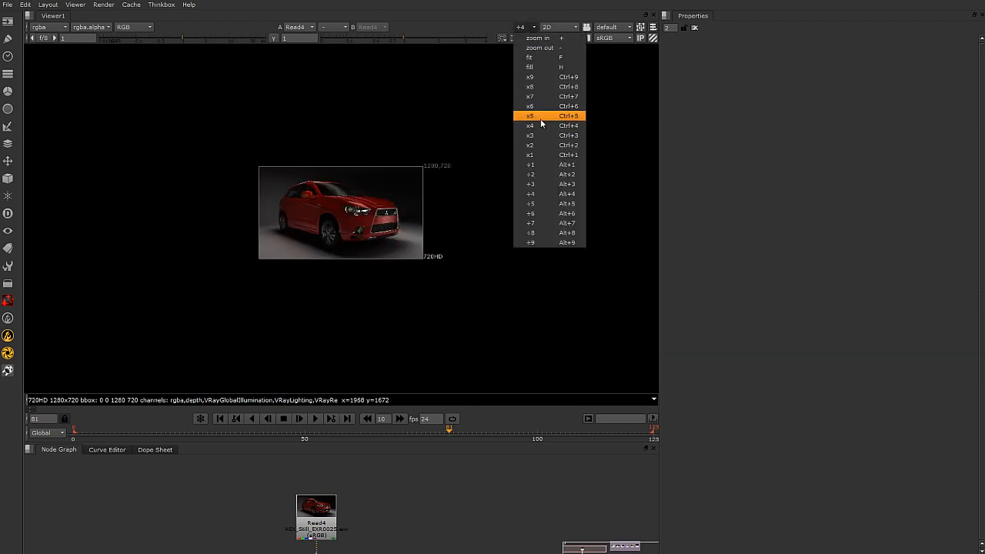
click(544, 145)
click(524, 28)
click(534, 107)
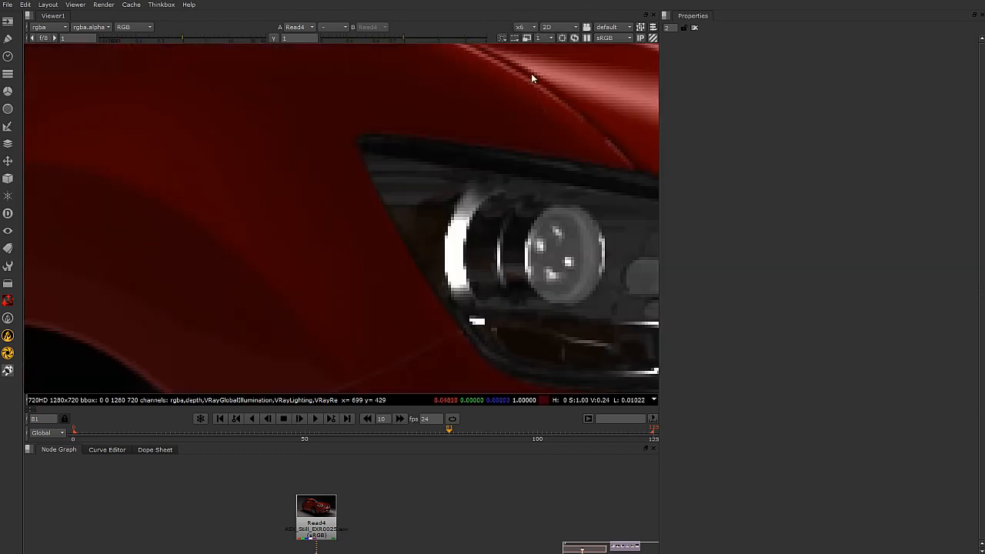
Step: Zoom Viewer1 out from the headlight close-up and frame the whole car image in the pane
scroll(493, 131, down, 5)
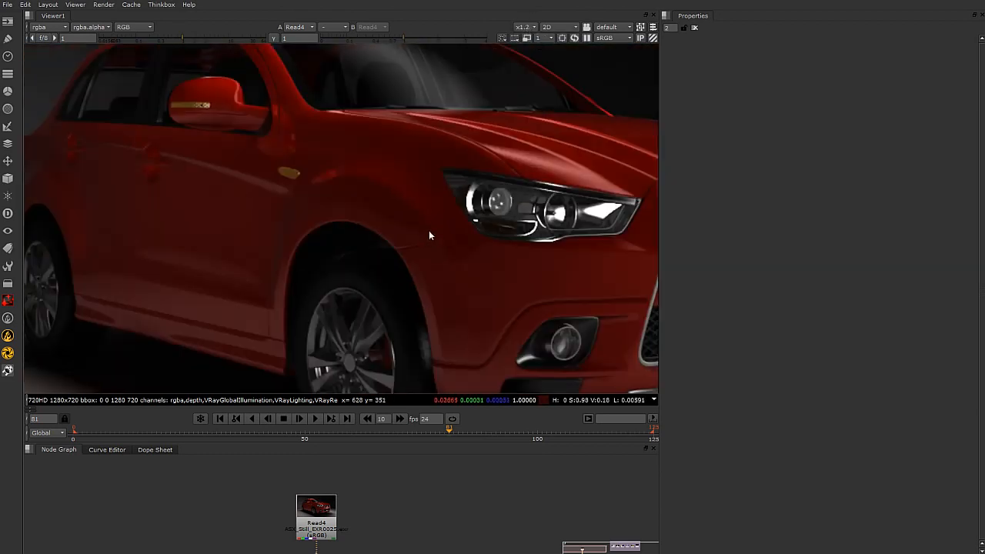
scroll(429, 231, down, 1)
scroll(433, 232, down, 3)
scroll(432, 235, up, 2)
scroll(433, 241, down, 2)
middle_drag(432, 242, 320, 250)
scroll(315, 232, up, 2)
scroll(320, 242, down, 3)
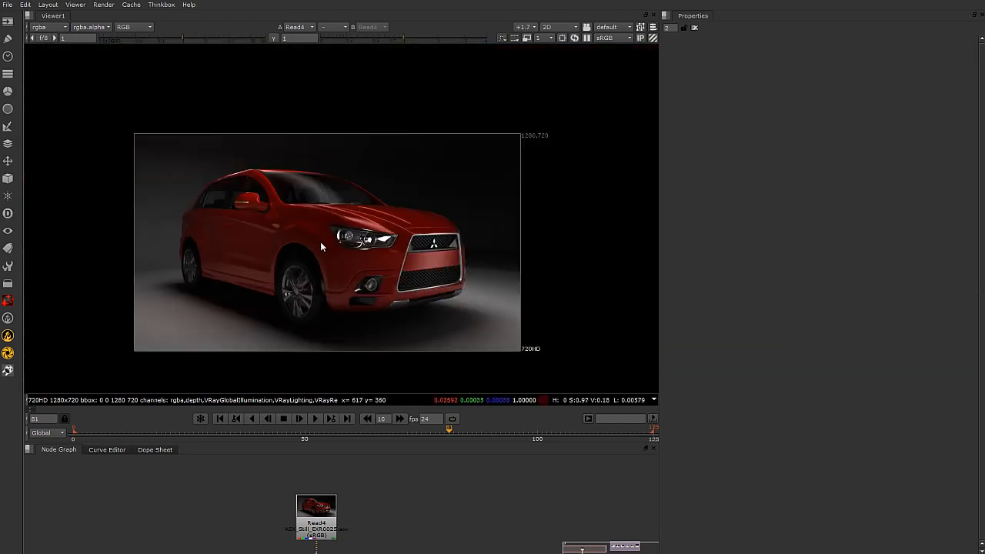
middle_drag(355, 221, 395, 233)
scroll(348, 218, up, 2)
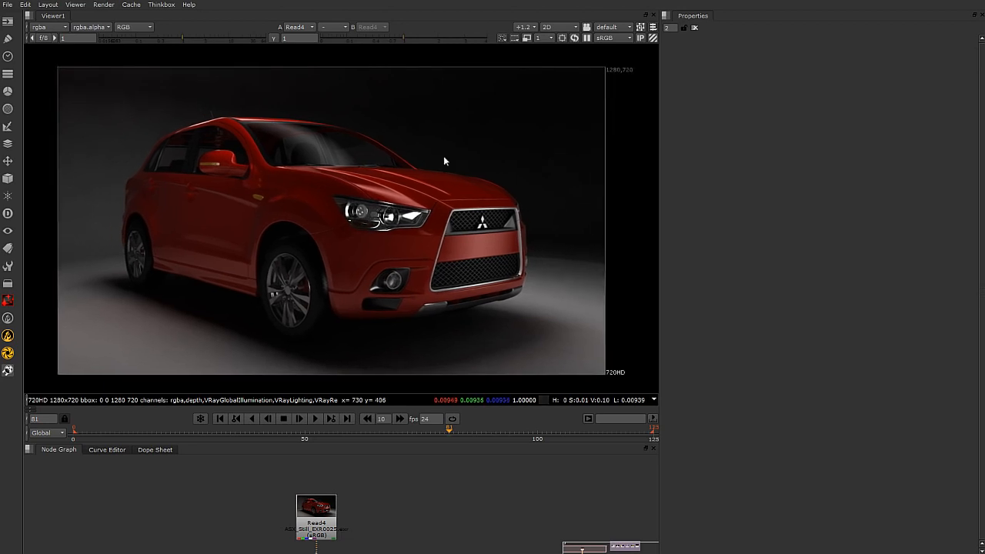
Step: Switch Viewer1 to the 3D view, orbit around the grid, and return to the 2D view
click(567, 29)
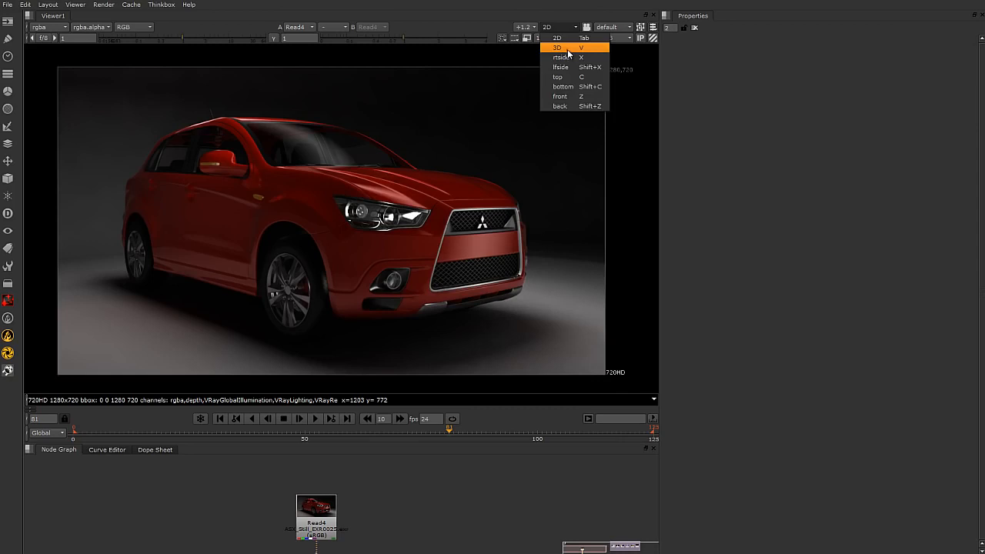
click(567, 49)
scroll(387, 233, down, 15)
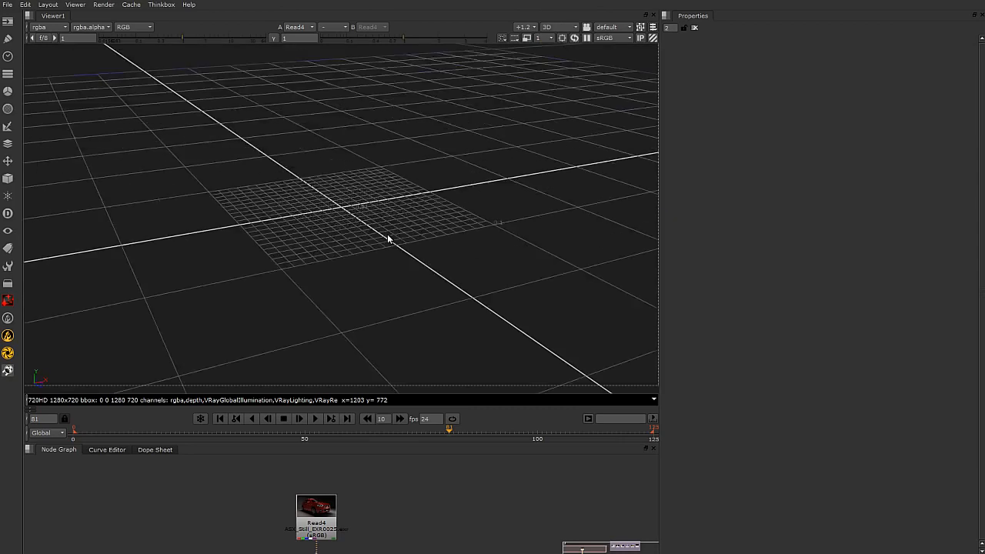
ctrl+drag(429, 242, 456, 247)
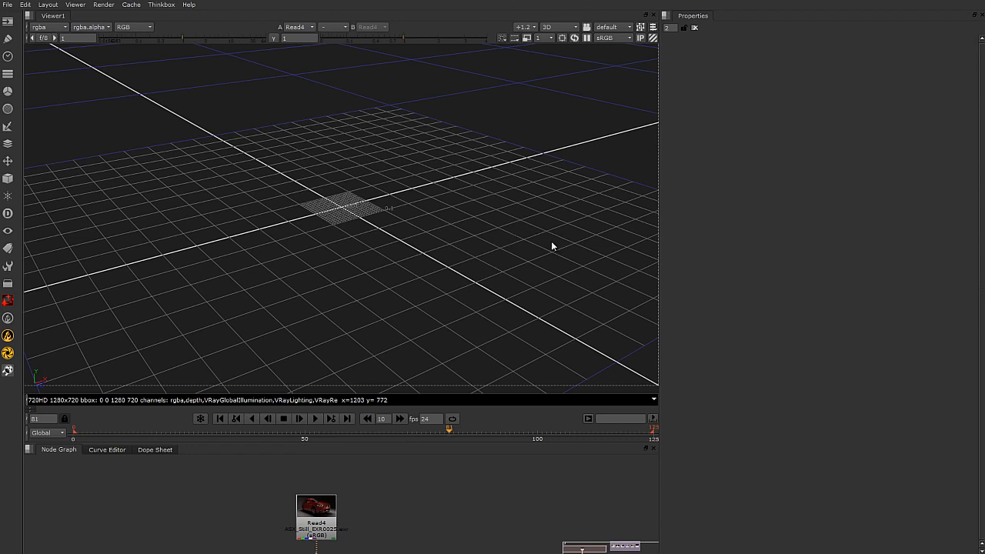
ctrl+drag(493, 274, 460, 261)
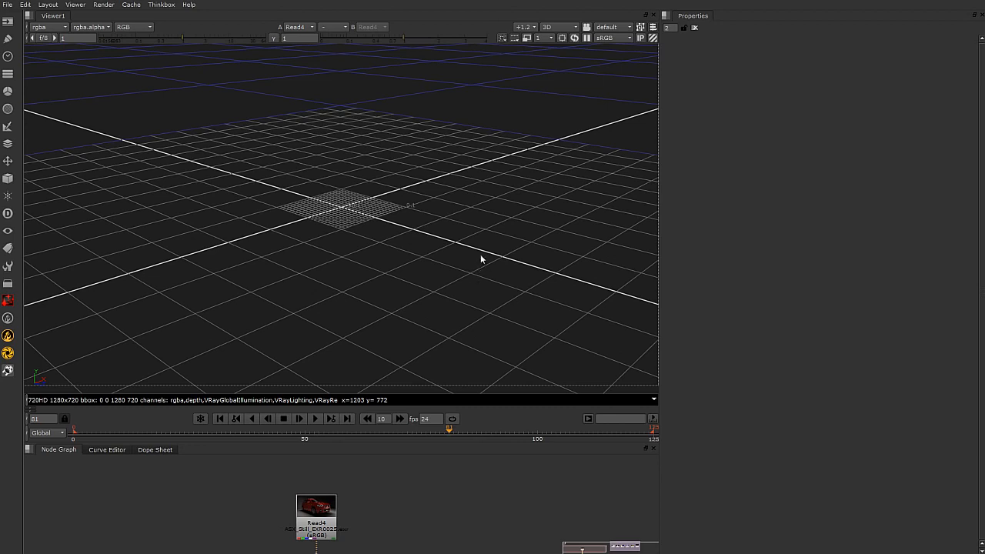
mouse_move(491, 236)
ctrl+mouse_down()
mouse_move(425, 247)
mouse_move(478, 232)
ctrl+mouse_up()
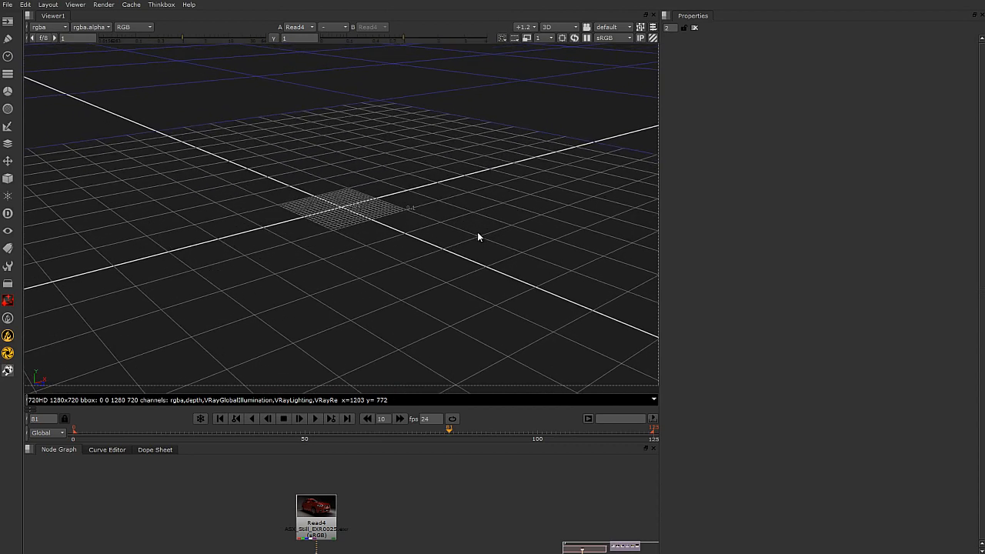
middle_drag(407, 505, 407, 472)
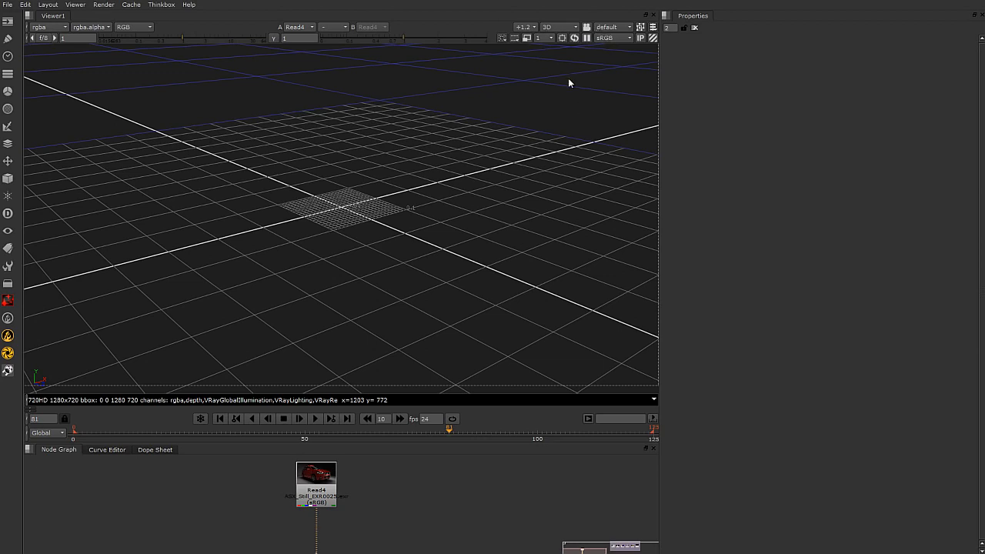
click(558, 29)
click(558, 36)
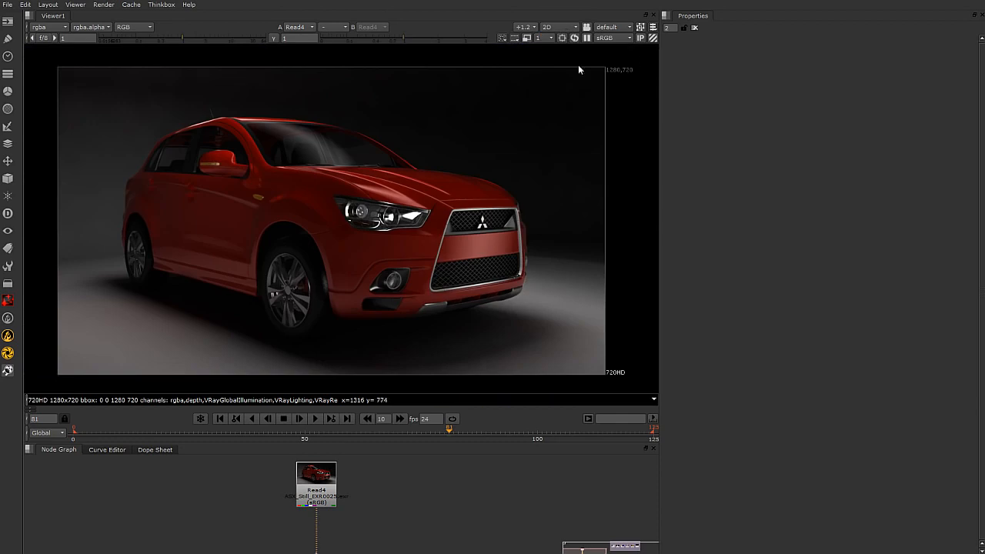
Step: Enable the region of interest in Viewer1, shrink its box, and place it over the car's headlight and grille
click(563, 37)
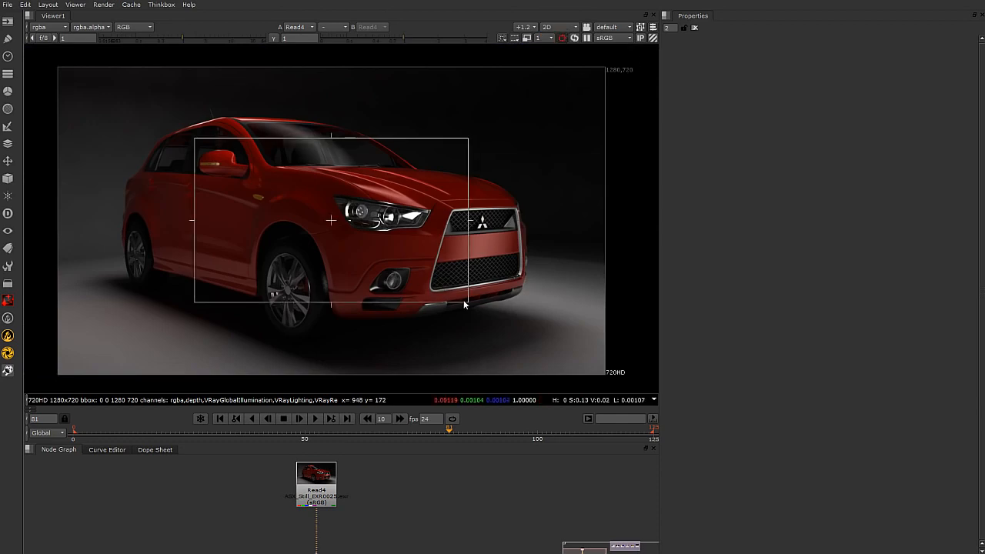
drag(466, 302, 354, 246)
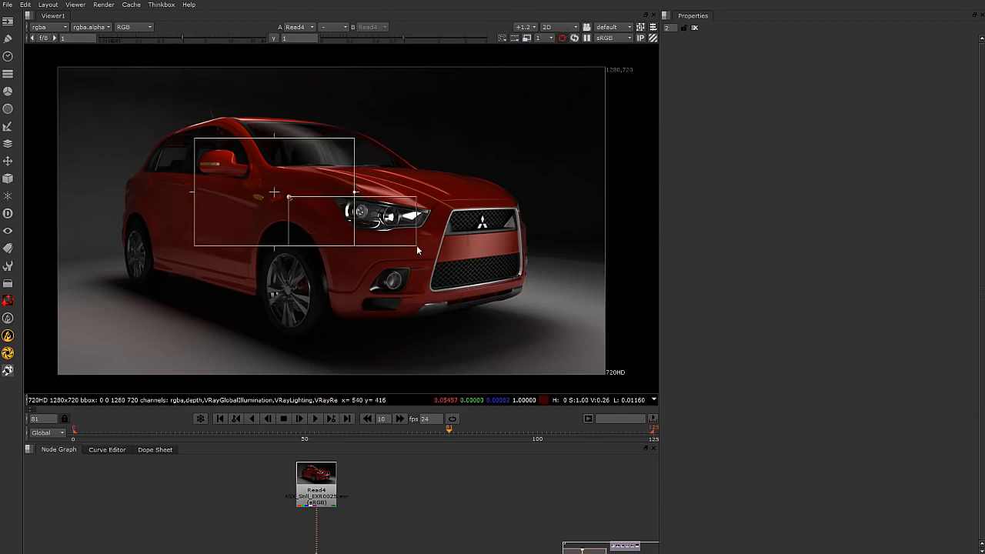
drag(274, 197, 401, 230)
Step: Add a Blur node below Read4 and set its size to 5.4
drag(315, 484, 333, 488)
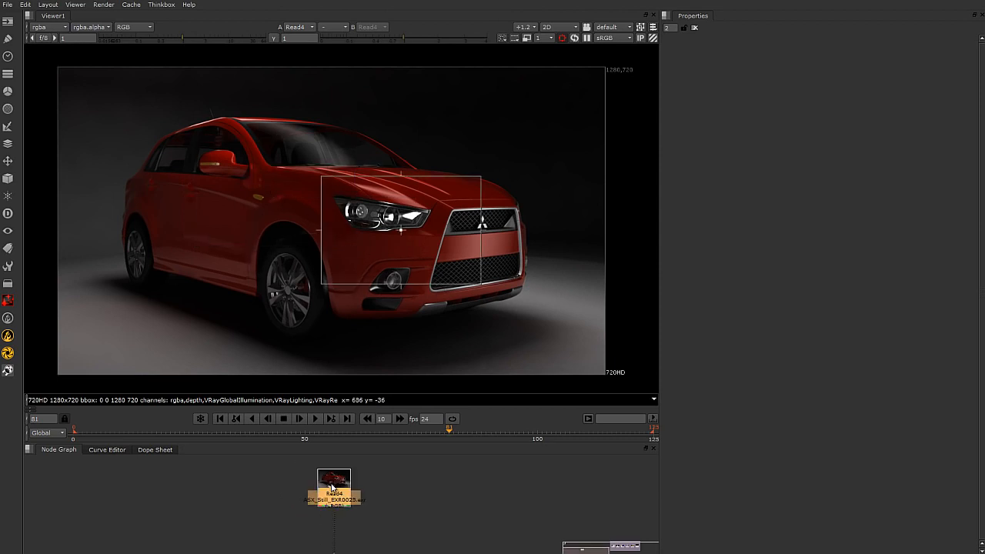
key(b)
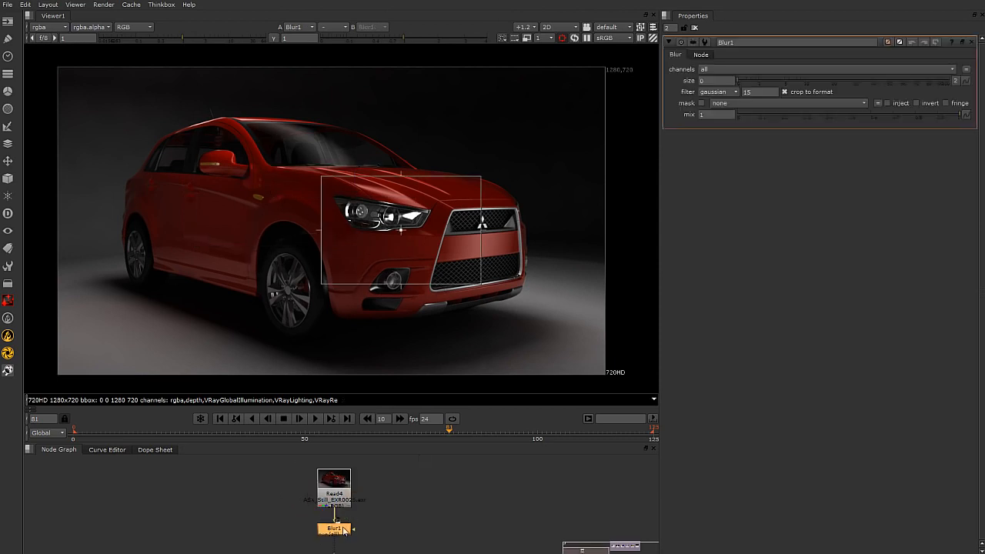
click(787, 87)
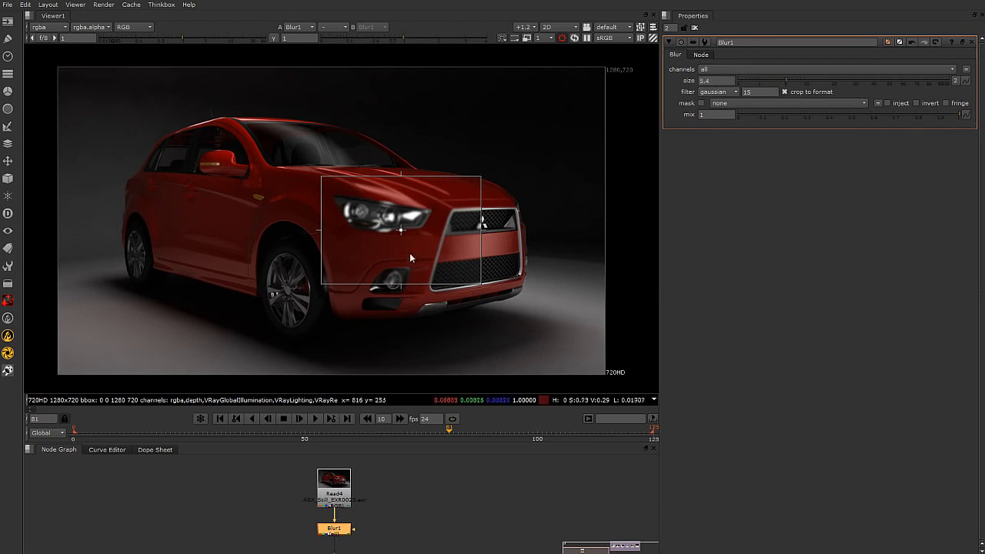
Step: Shrink the region of interest in Viewer1 to a box around the car's headlight
scroll(420, 248, up, 2)
drag(510, 305, 457, 256)
middle_drag(436, 501, 384, 471)
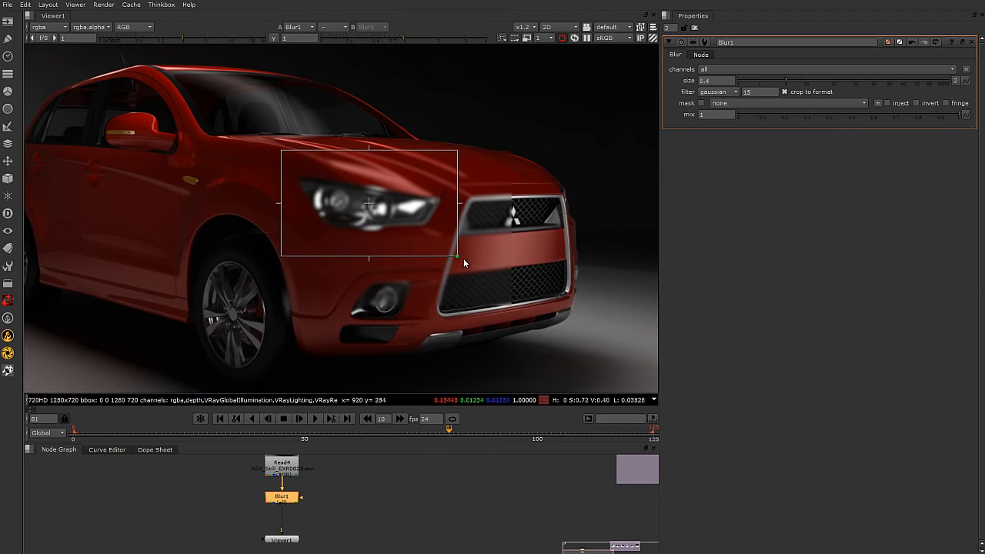
Step: Tighten the region of interest around the car's headlight and vary Blur1's size, trying 0.4 and a larger value
drag(457, 255, 439, 234)
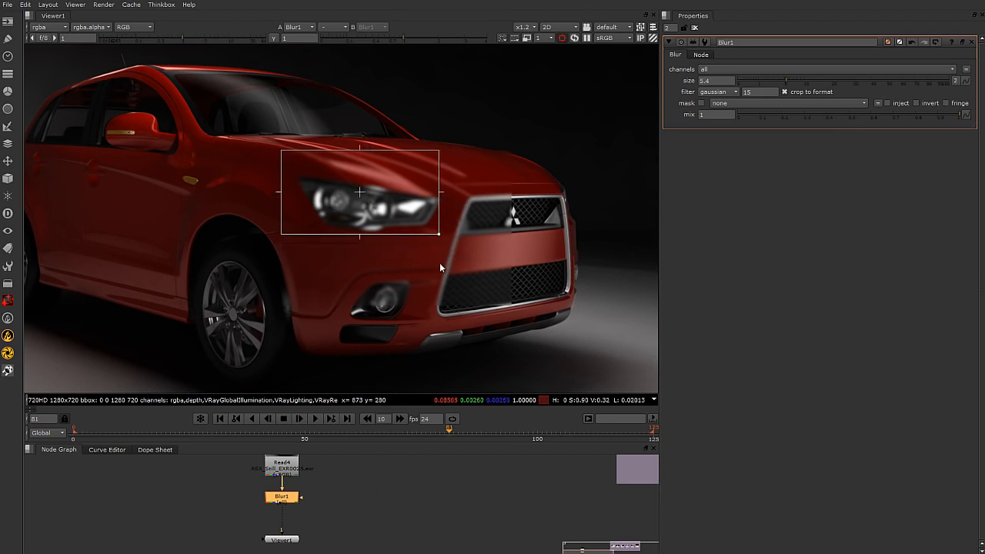
click(747, 82)
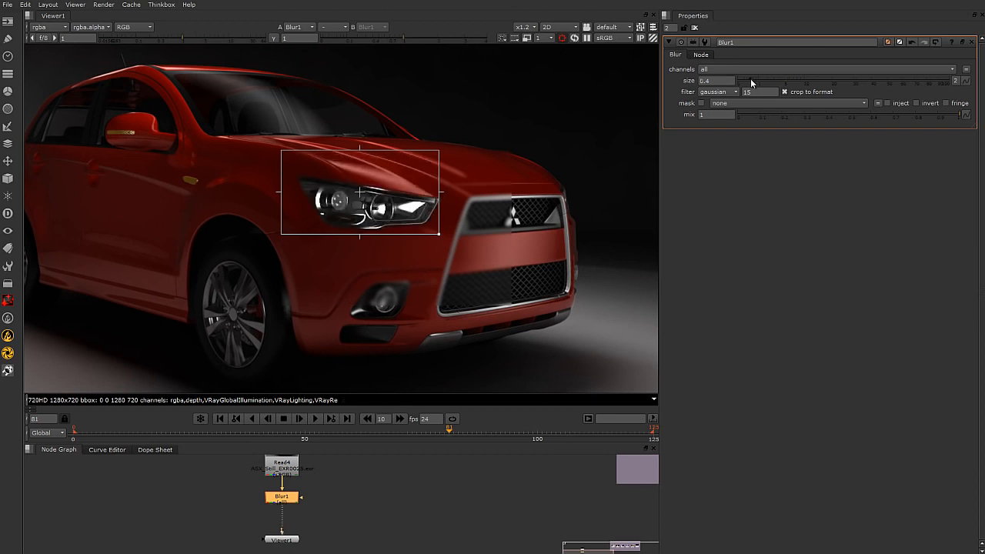
click(798, 81)
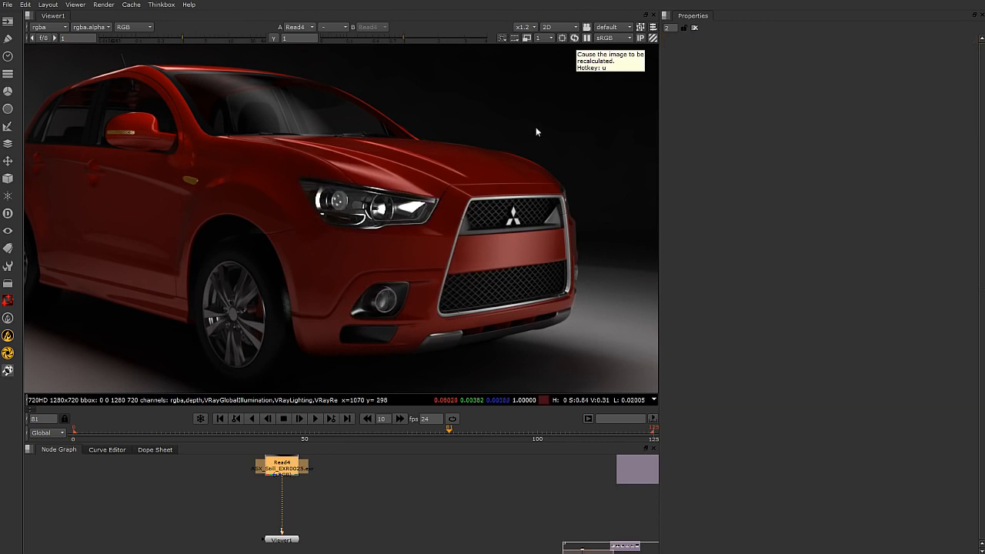
Step: Review the display colour options of Viewer1 and keep sRGB selected
scroll(501, 225, down, 2)
middle_drag(490, 193, 484, 197)
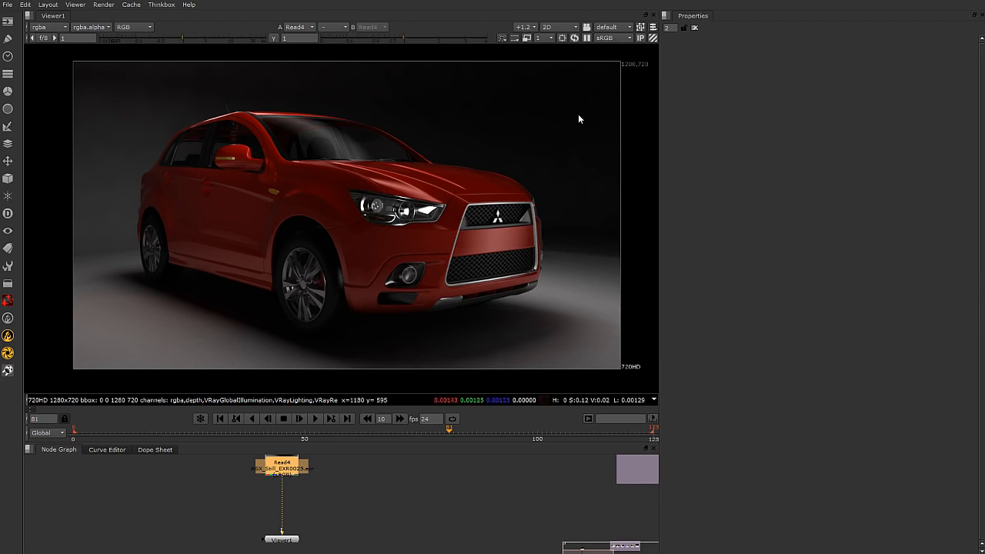
click(622, 37)
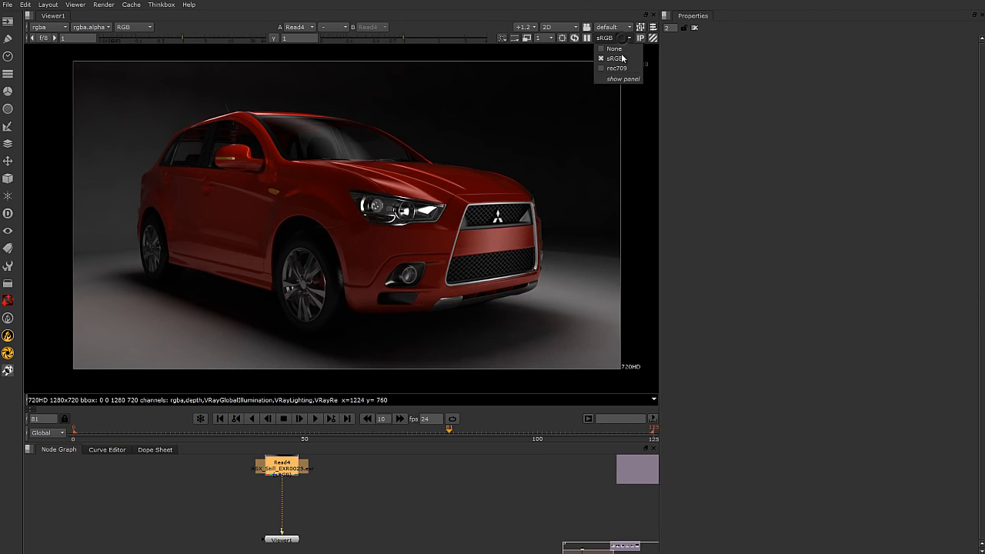
click(621, 58)
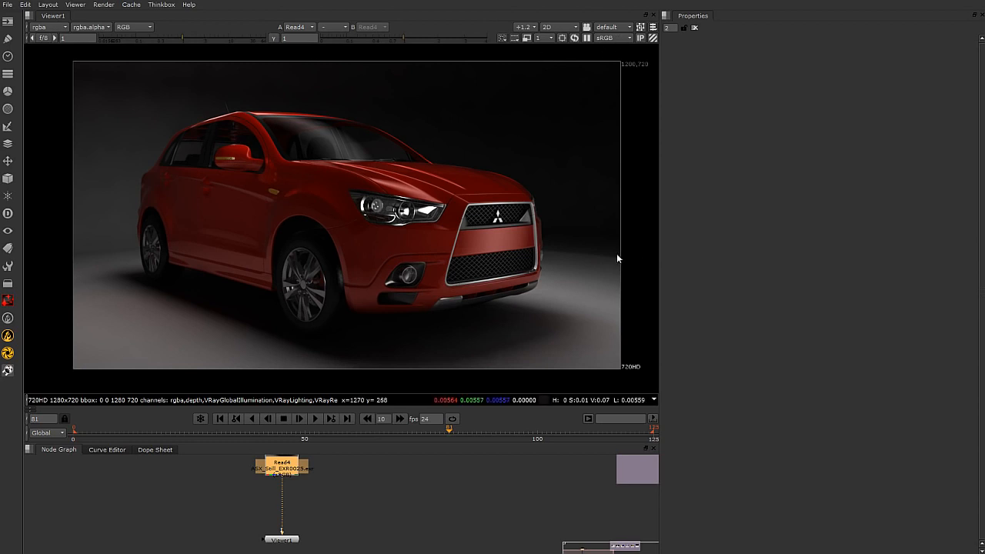
Step: Open Read4's properties and set its colorspace to default (linear)
scroll(358, 493, down, 3)
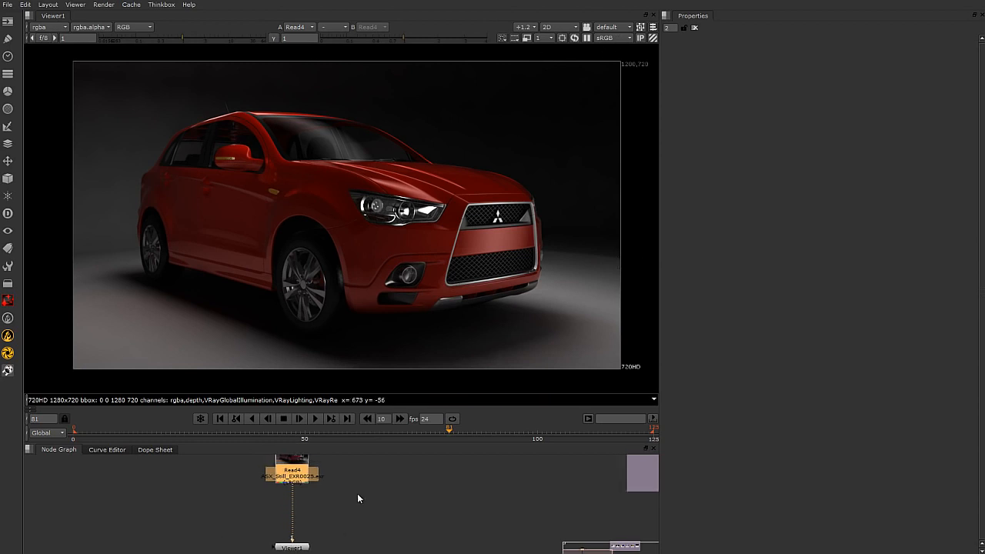
middle_drag(384, 497, 368, 500)
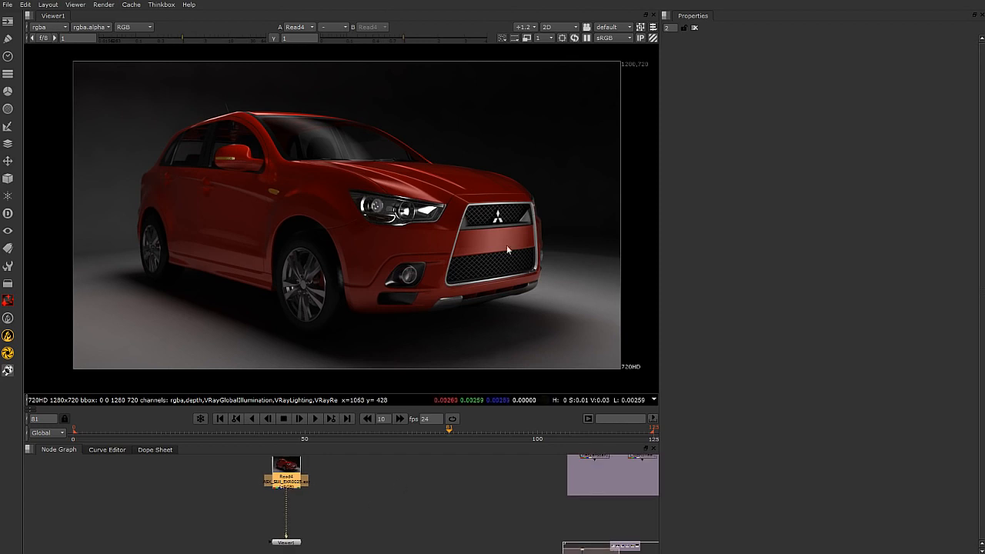
double_click(288, 469)
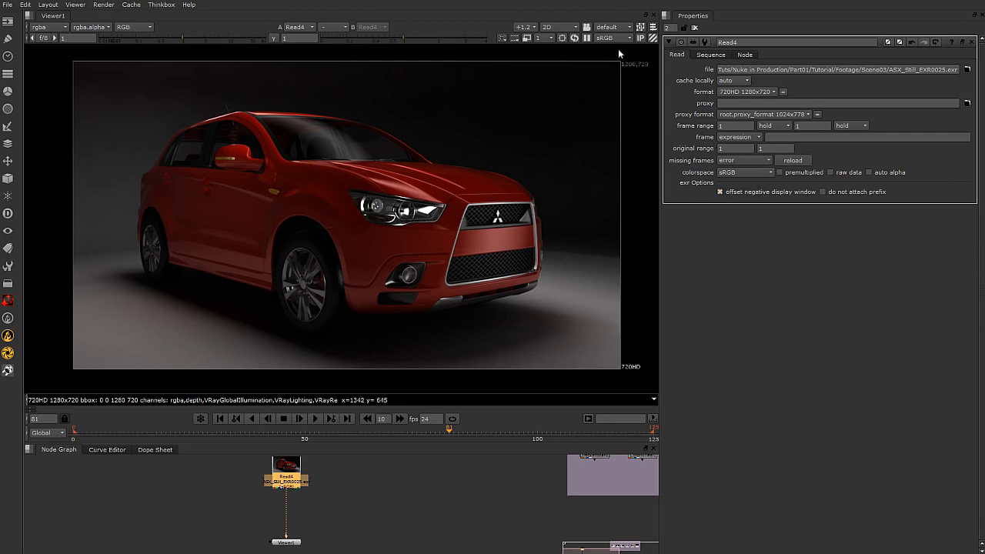
click(766, 172)
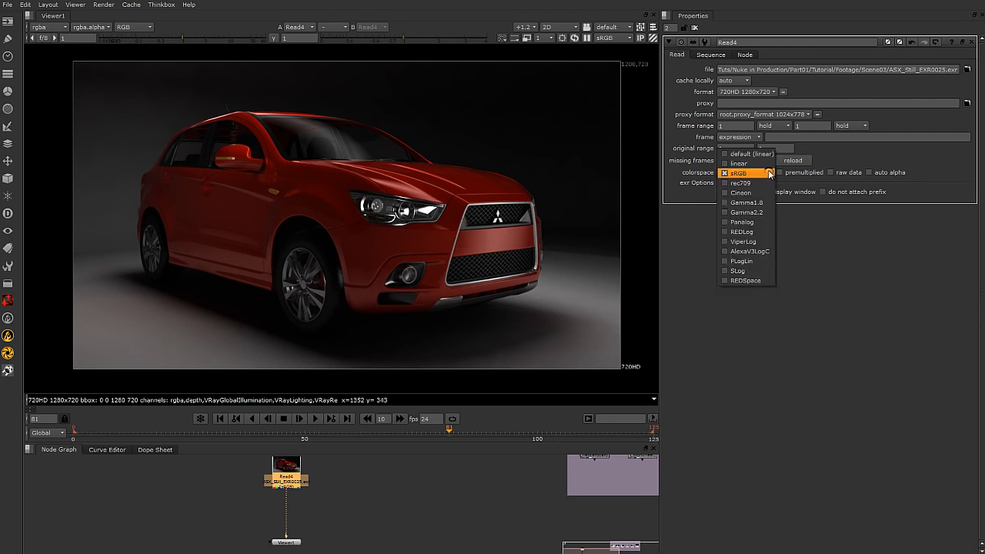
click(760, 154)
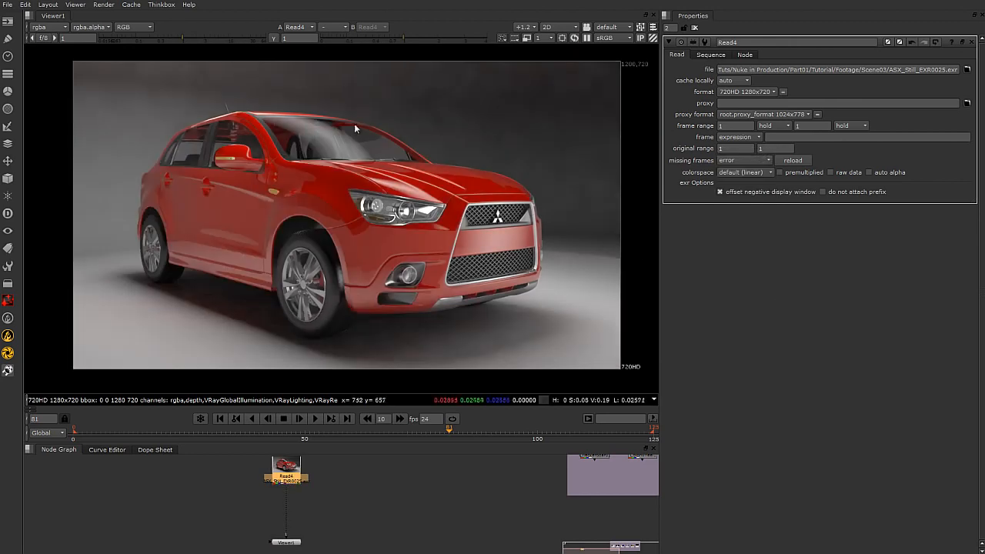
Step: Switch Read4's colorspace to sRGB, try Gamma2.2 for comparison, and return it to sRGB
click(765, 172)
click(755, 193)
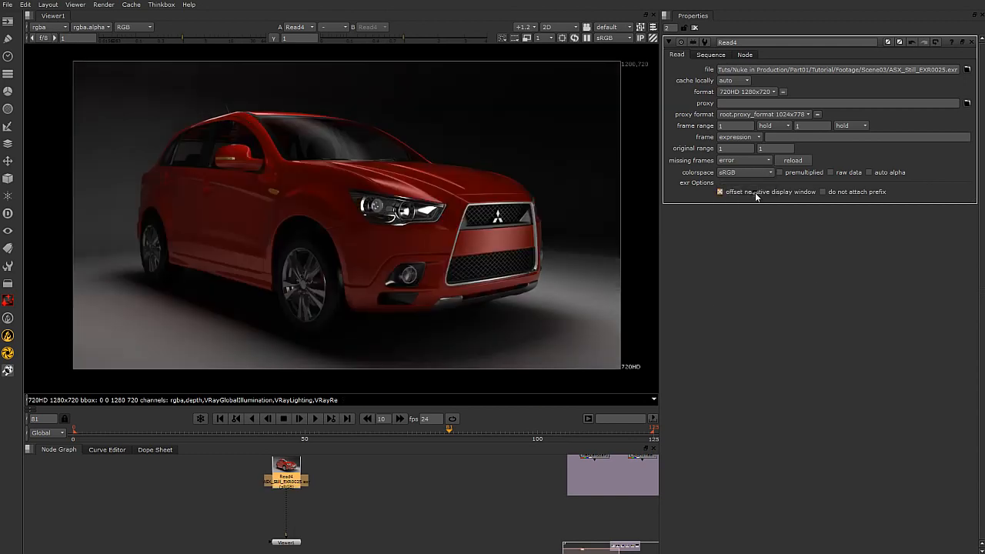
click(759, 174)
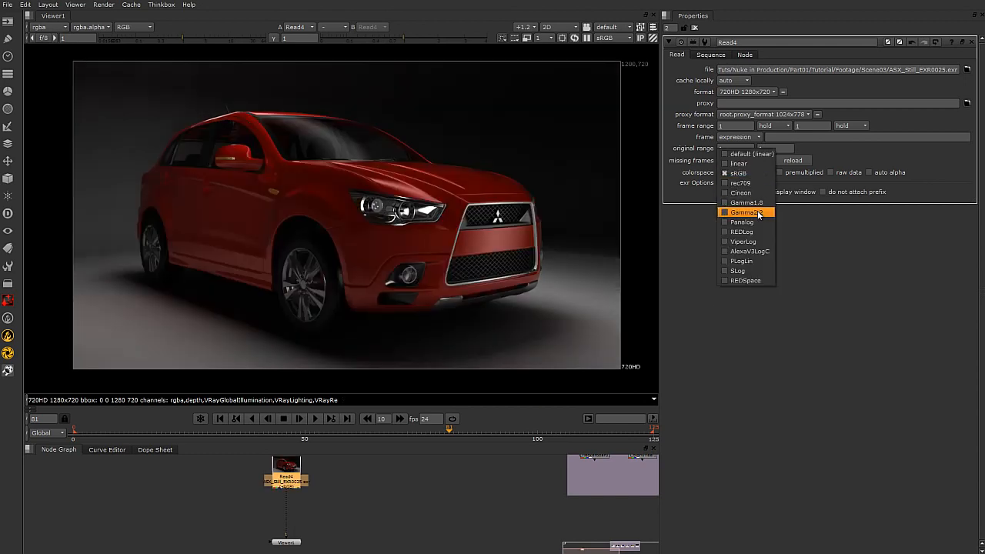
click(747, 212)
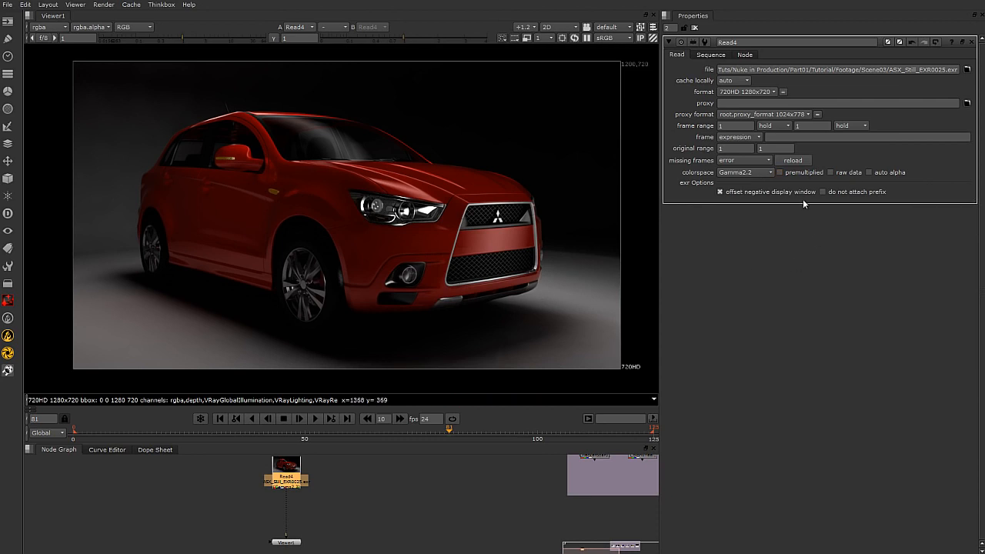
click(769, 173)
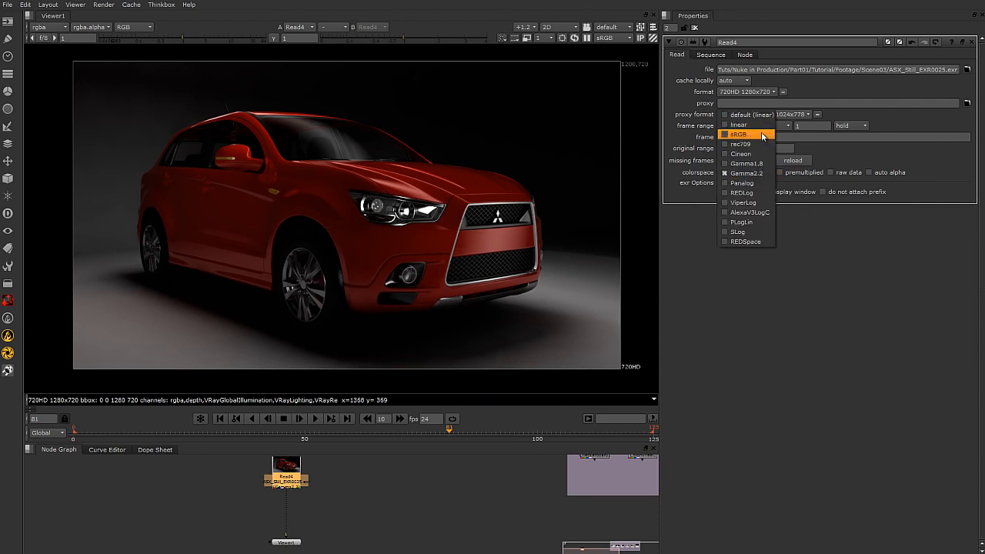
click(763, 134)
Step: Fit the car image in Viewer1, deselect Read4, and enlarge the Node Graph pane by raising its divider with the viewer
scroll(408, 281, down, 1)
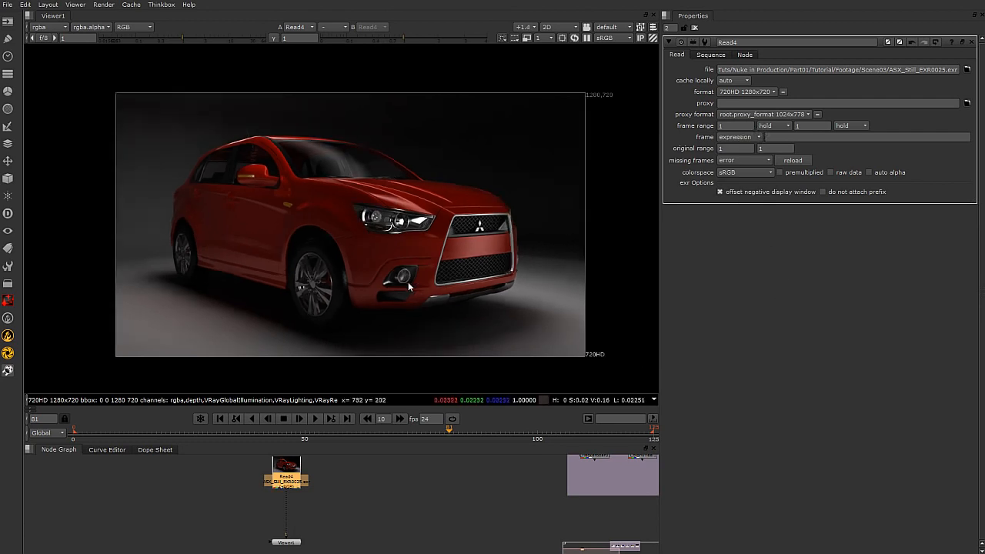
scroll(408, 282, down, 2)
key(f)
click(439, 474)
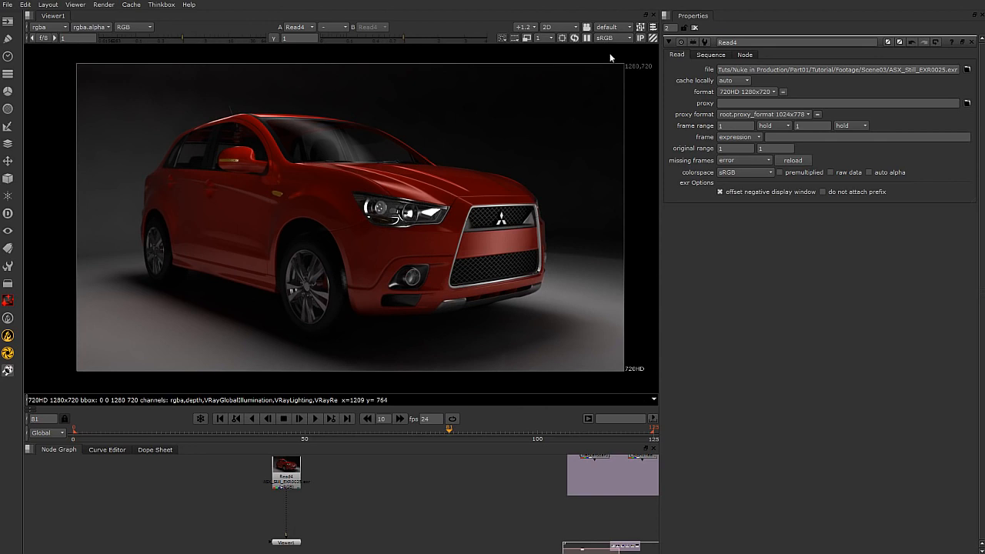
drag(468, 443, 489, 360)
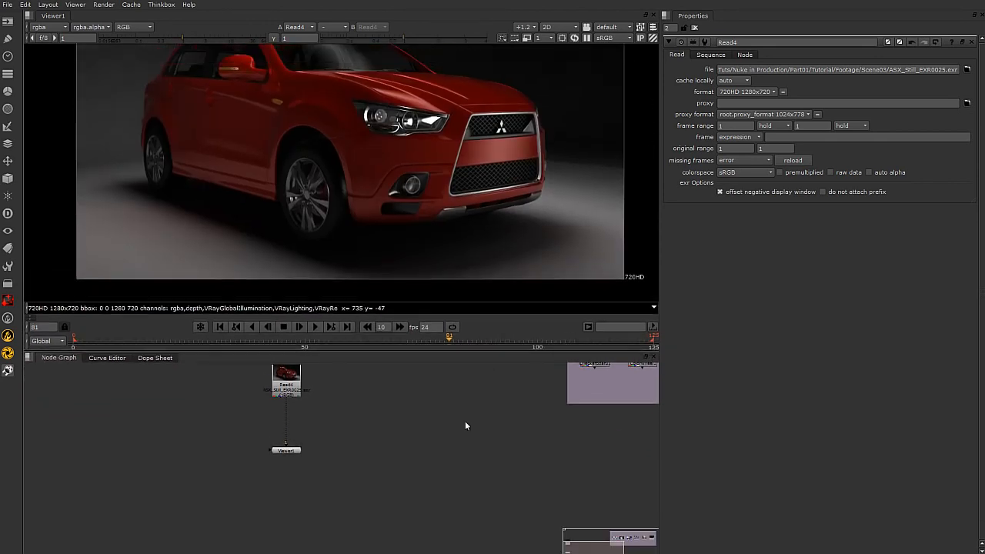
Step: Delete the Read4 node above Viewer1 from the Node Graph
mouse_move(425, 472)
middle_down()
mouse_move(424, 493)
mouse_move(406, 493)
mouse_move(412, 474)
mouse_move(389, 476)
middle_up()
mouse_move(153, 398)
mouse_down()
mouse_move(266, 521)
mouse_move(279, 474)
mouse_up()
key(Delete)
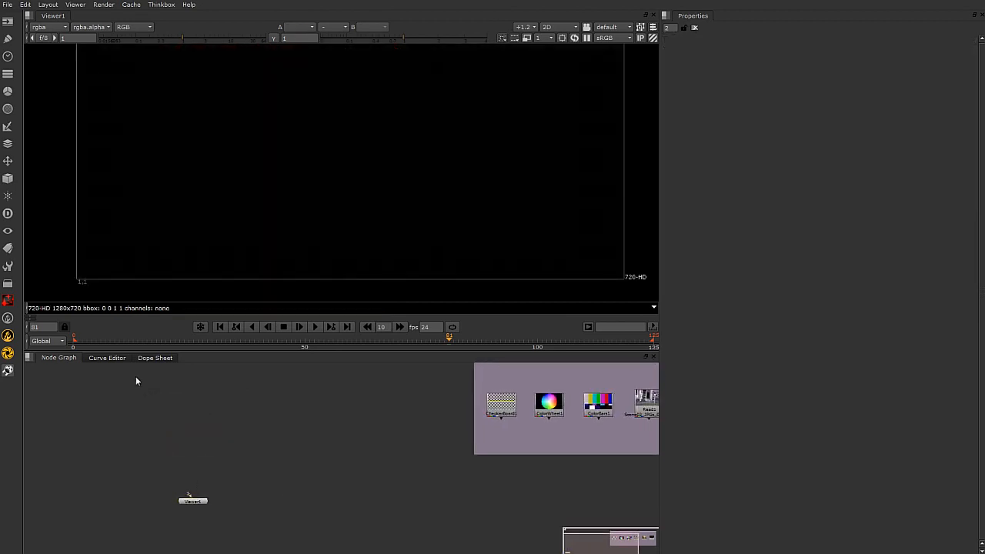
Step: Move the Viewer1 node to just below the middle of the backdrop that holds the source image nodes
drag(201, 501, 277, 509)
drag(228, 409, 359, 479)
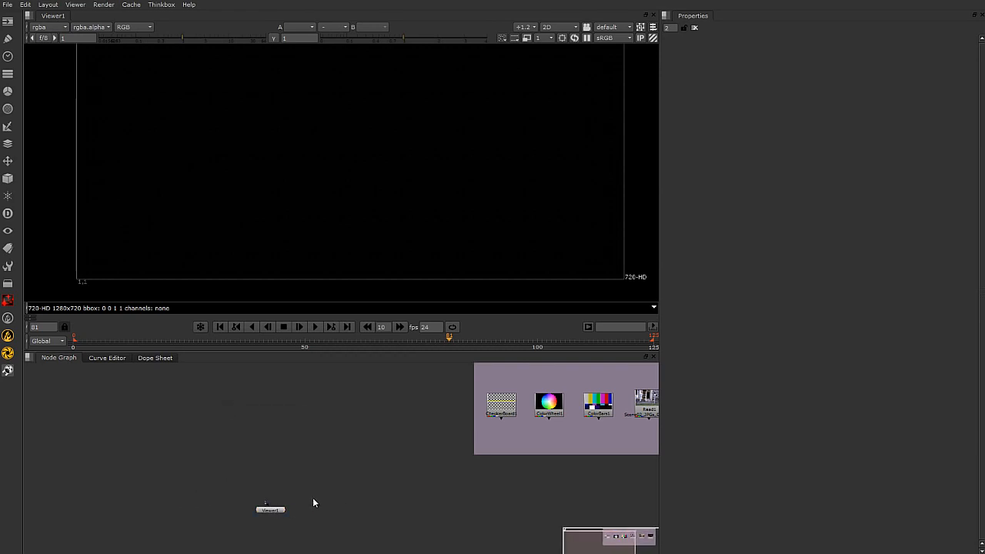
drag(277, 511, 490, 532)
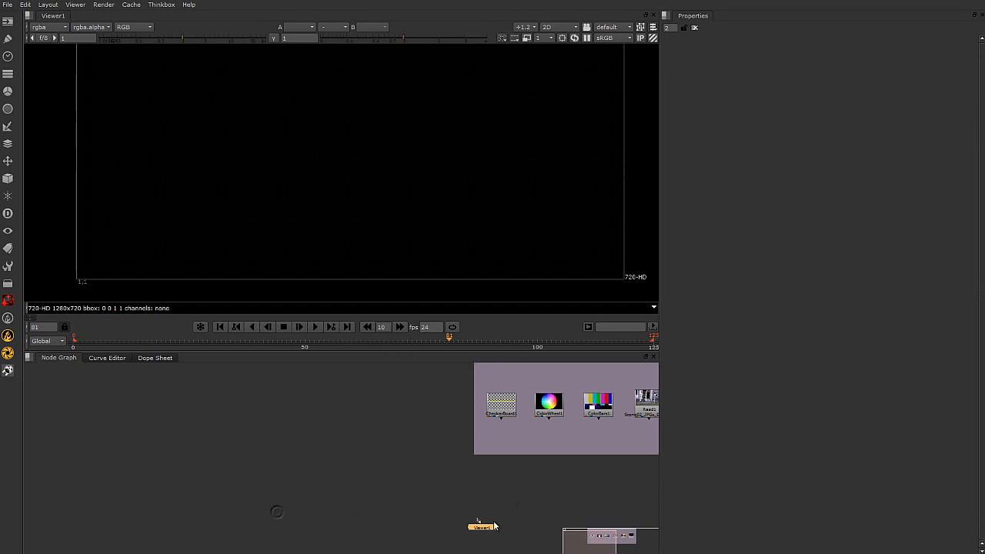
scroll(529, 478, up, 3)
middle_drag(479, 475, 371, 456)
drag(365, 528, 580, 483)
middle_drag(514, 468, 354, 528)
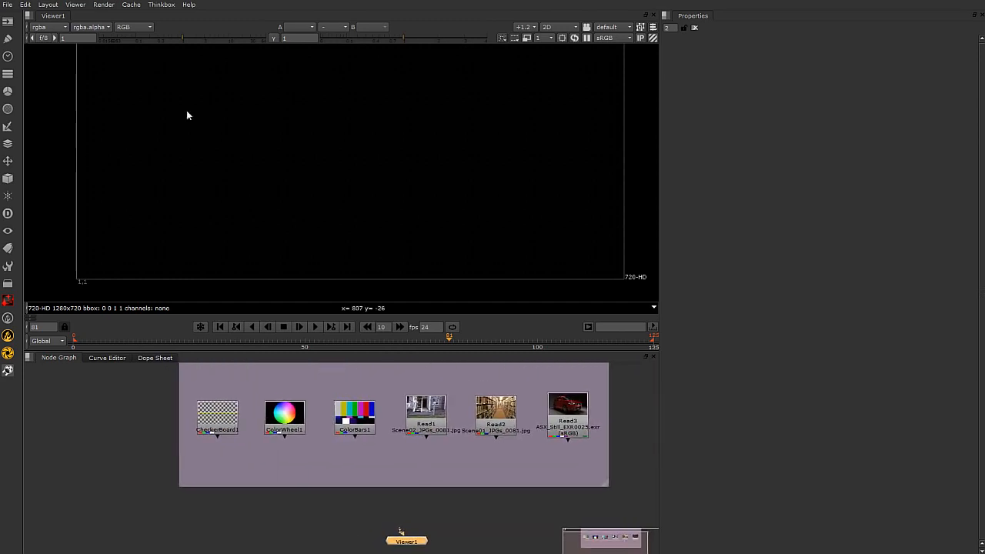
scroll(324, 206, down, 1)
middle_drag(358, 160, 402, 210)
scroll(417, 234, down, 1)
drag(419, 545, 392, 531)
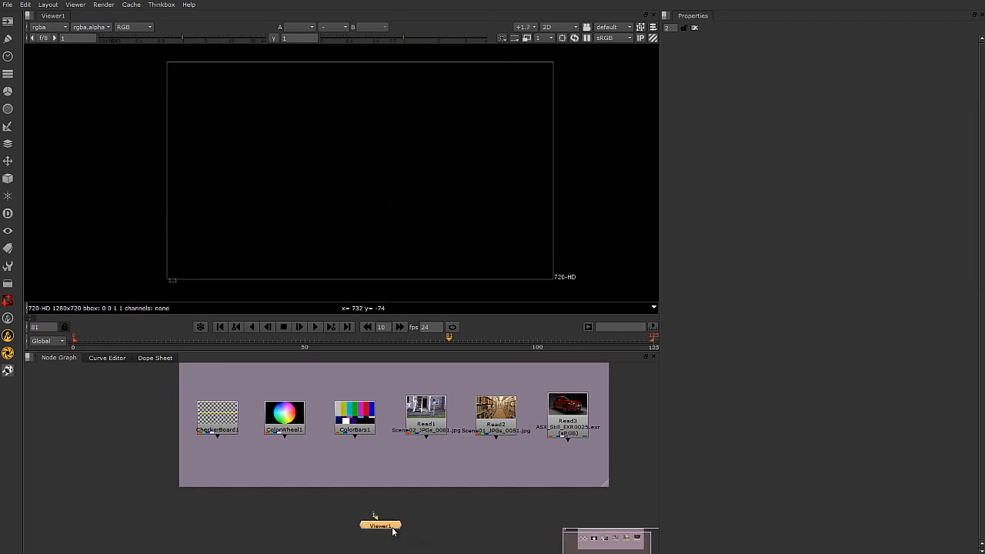
Step: Delete the Viewer1 node from the Node Graph
click(424, 531)
click(384, 528)
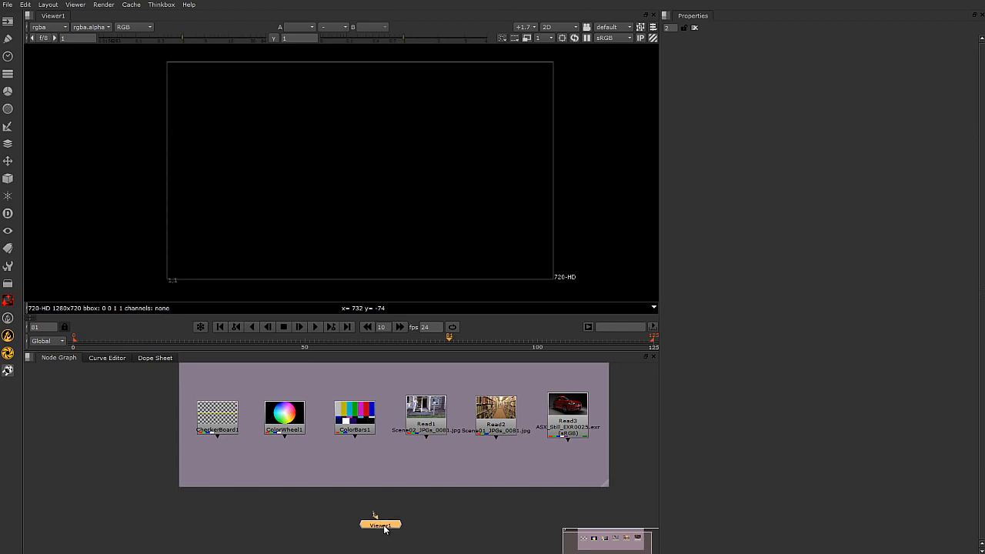
key(Delete)
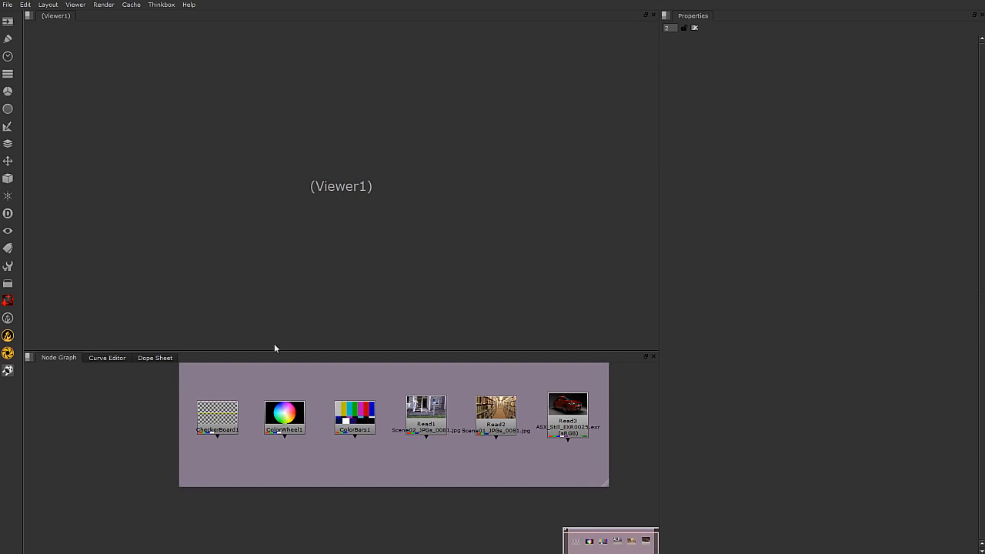
Step: Add a new Viewer node from the Image category in the empty area beside the backdrop, and review the available Image nodes
right_click(148, 387)
mouse_move(130, 425)
mouse_move(127, 387)
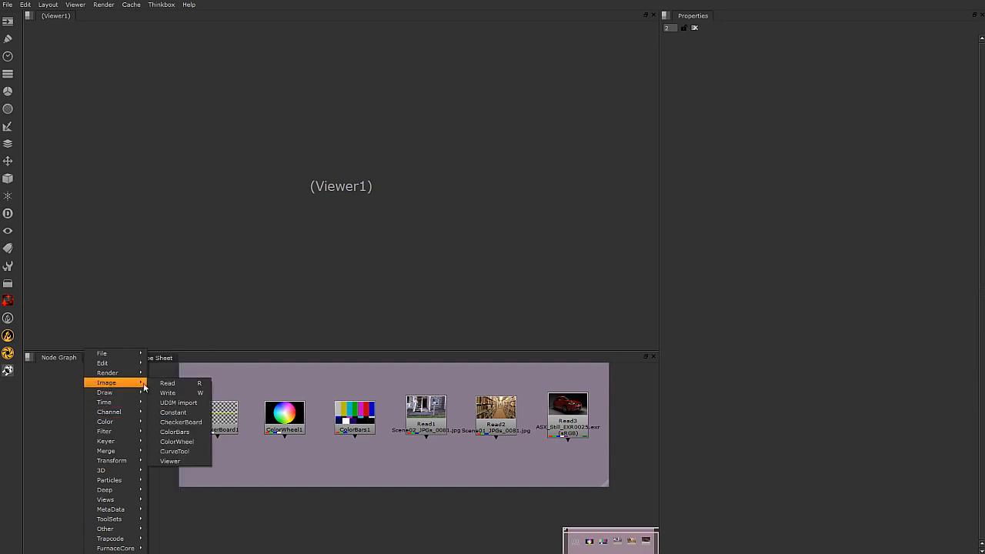
click(182, 462)
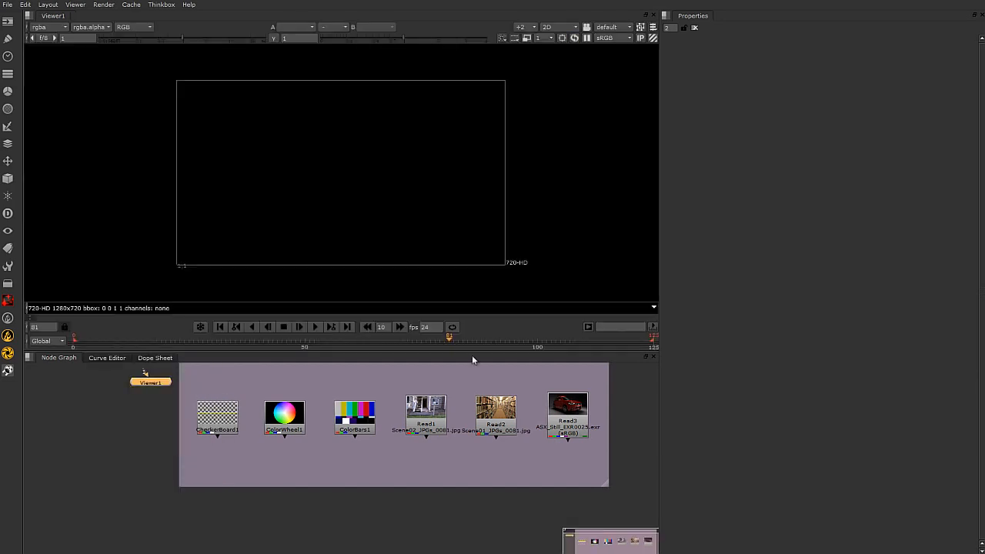
click(77, 412)
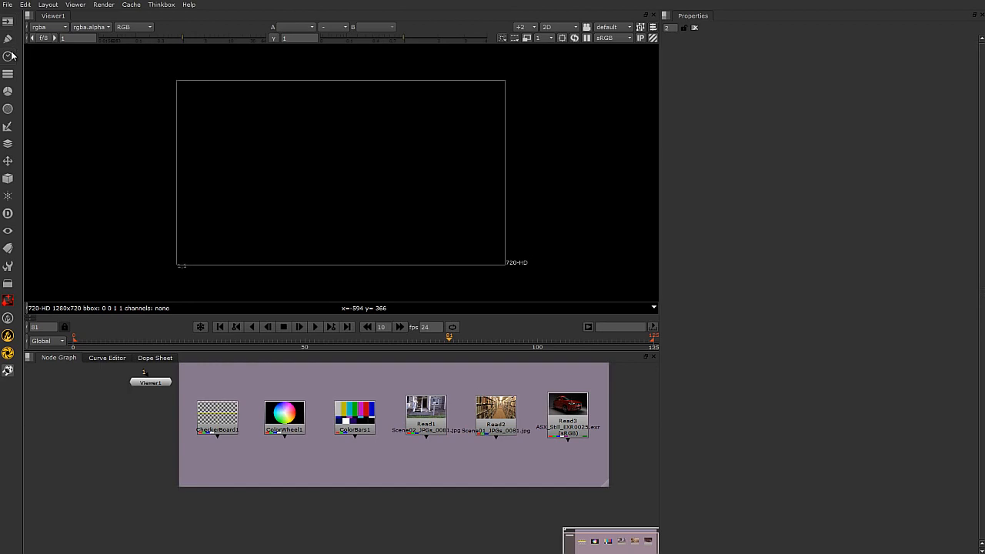
click(10, 24)
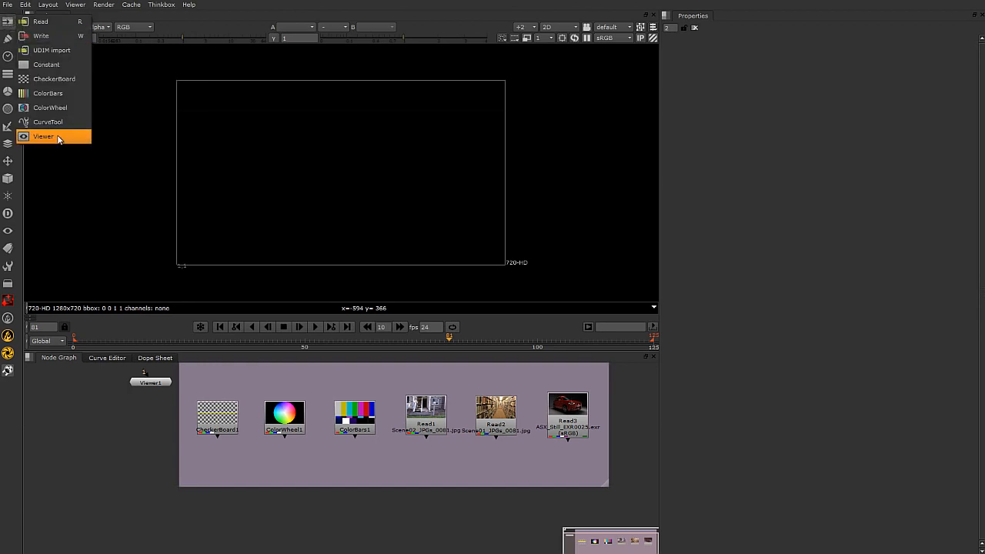
click(68, 470)
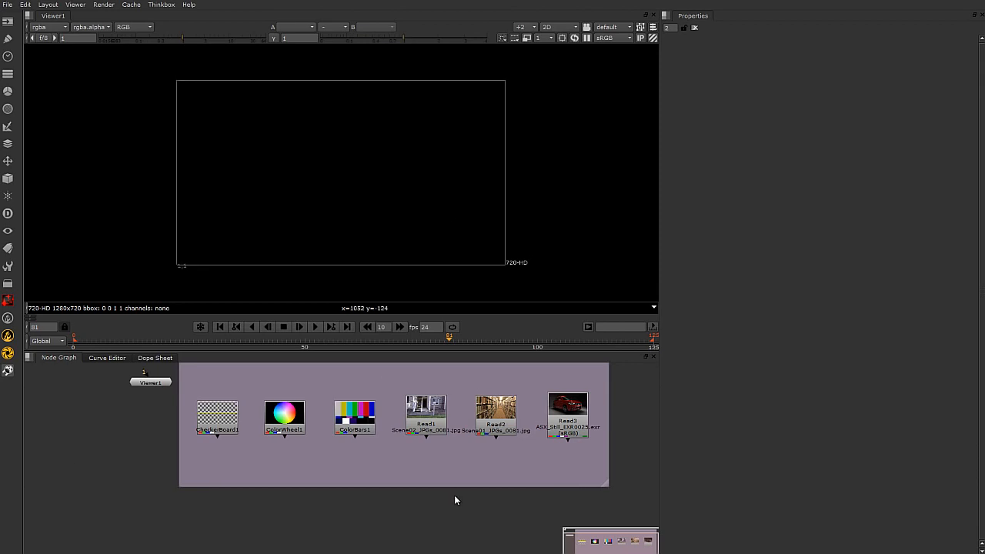
Step: Place the new Viewer1 node centrally below the backdrop of source nodes
scroll(455, 501, down, 5)
scroll(346, 458, up, 3)
drag(347, 454, 484, 536)
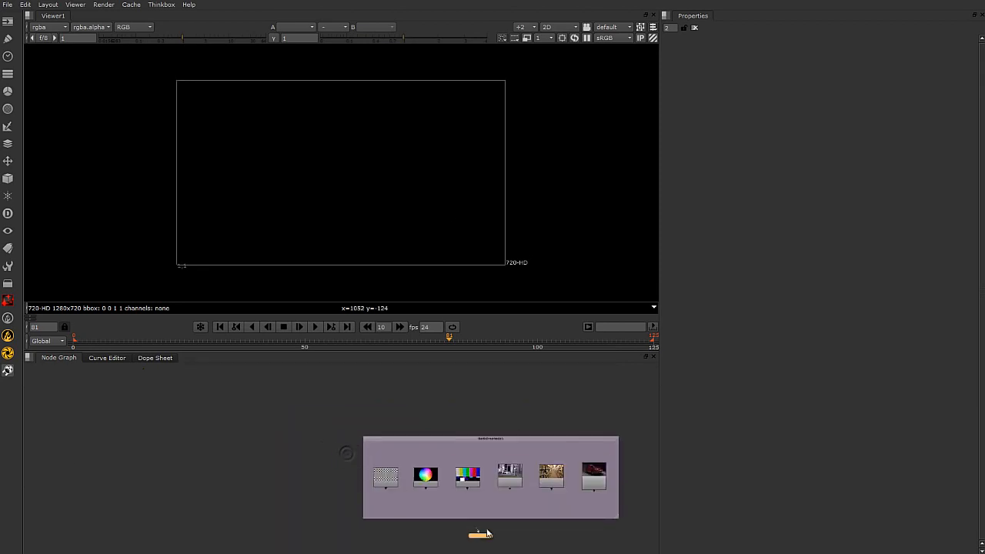
scroll(413, 464, up, 4)
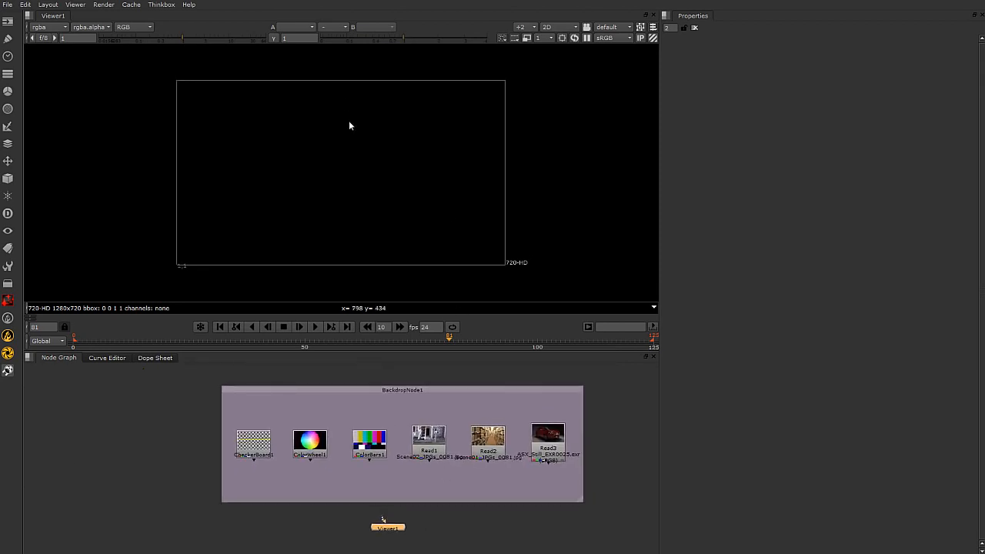
scroll(437, 497, down, 1)
scroll(396, 478, up, 3)
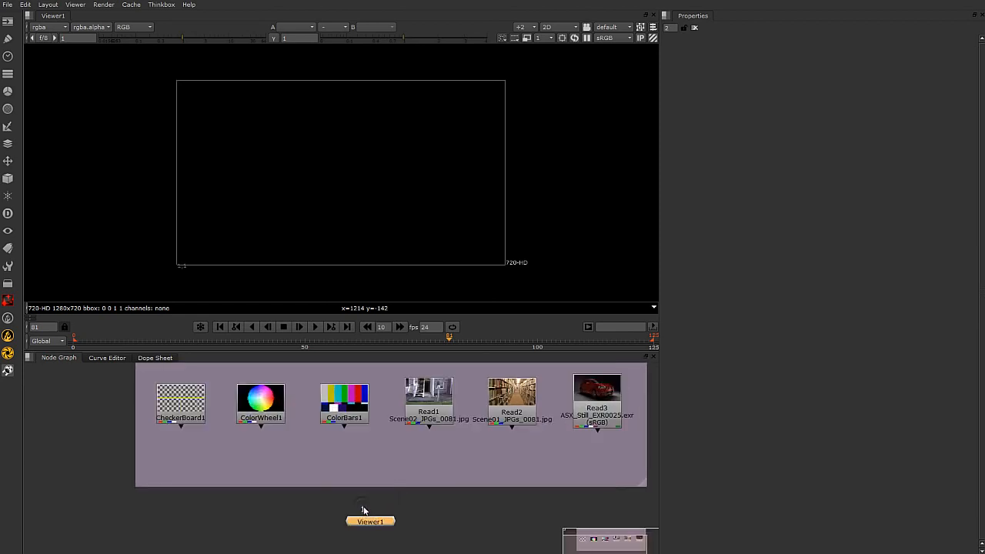
Step: Connect Viewer1's input to CheckerBoard1 to display the pattern, and disconnect it again
drag(344, 488, 183, 408)
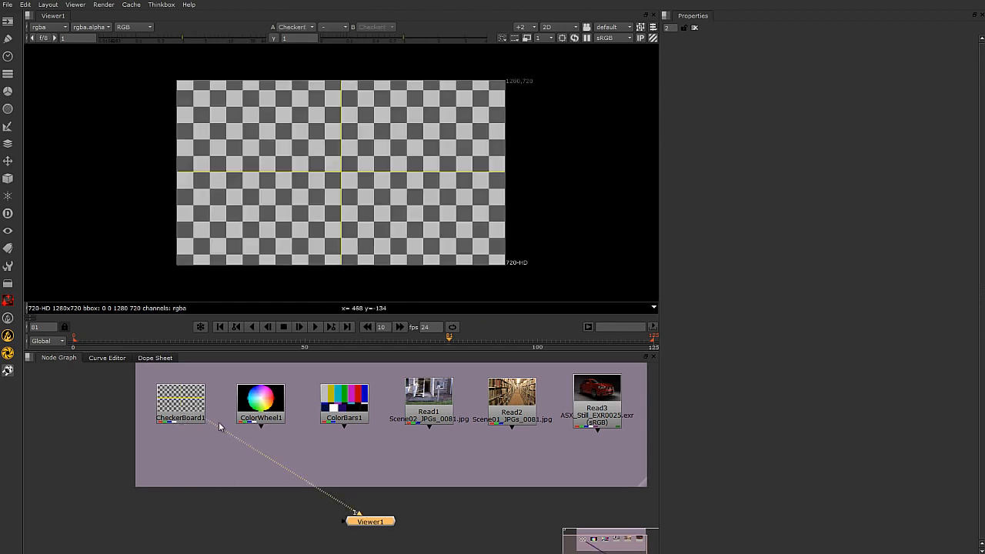
drag(211, 425, 207, 481)
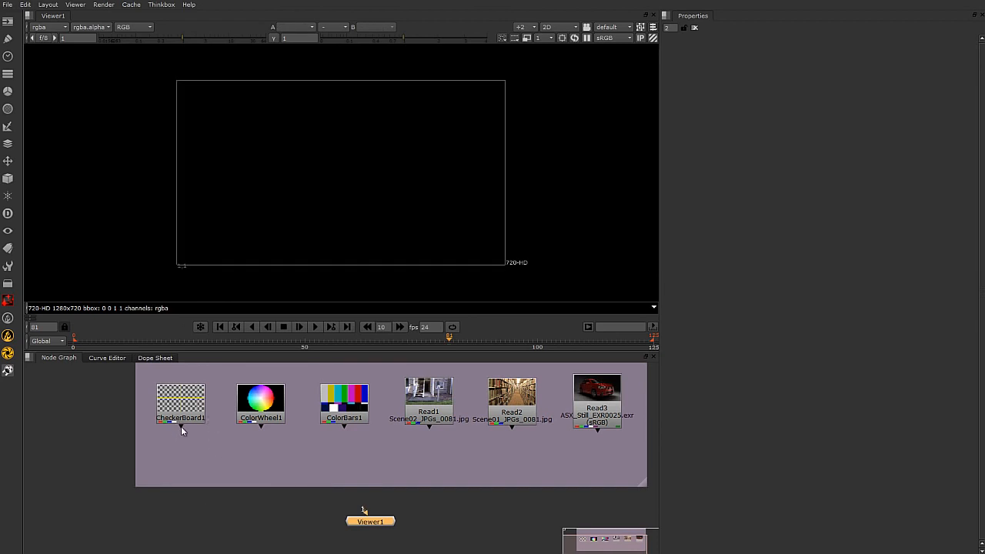
Step: Wire CheckerBoard1's output arrow to Viewer1, and unplug the connection again
drag(186, 446, 369, 527)
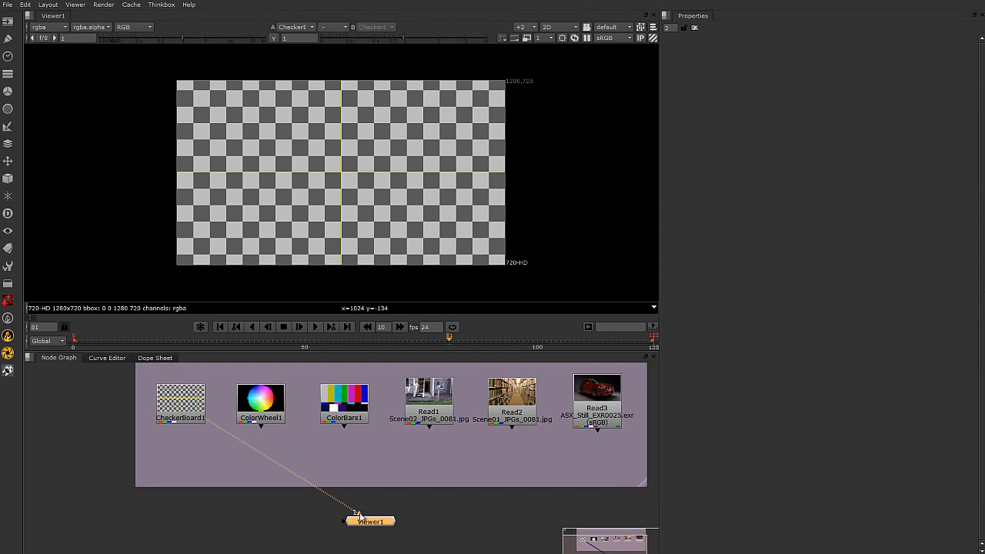
drag(360, 515, 257, 513)
Step: Connect CheckerBoard1 to input 1 of Viewer1, and shift the Viewer1 node slightly to the left
click(190, 399)
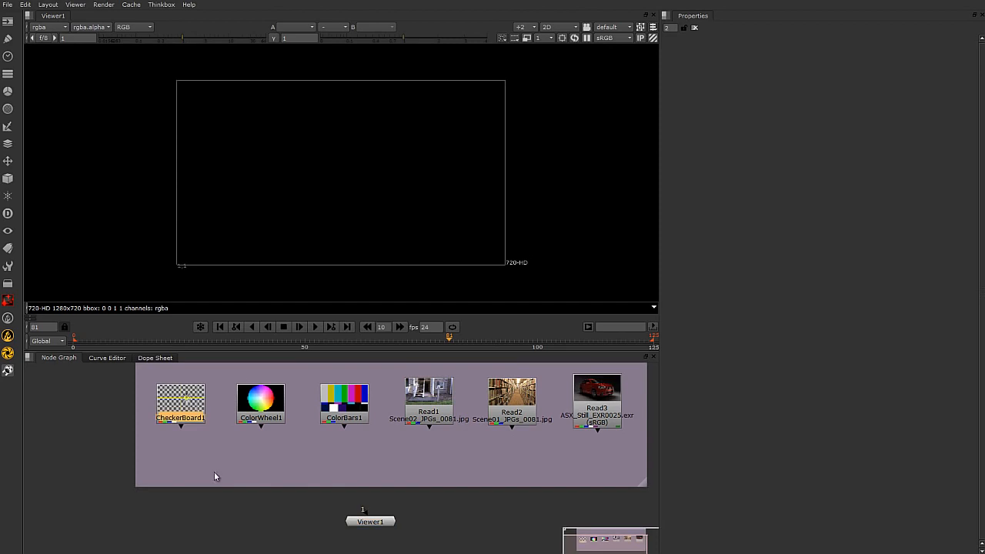
drag(146, 374, 215, 436)
key(1)
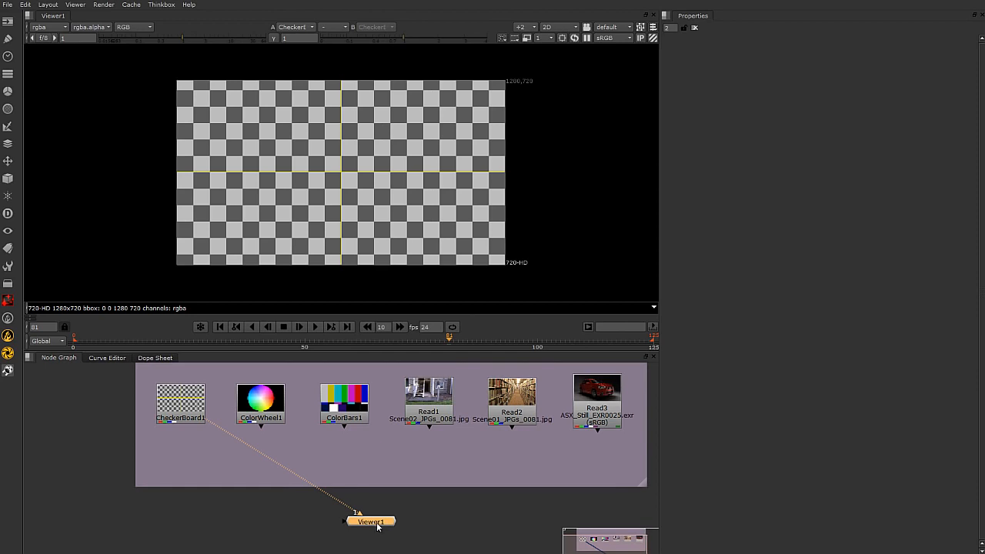
drag(378, 523, 362, 527)
Step: Connect ColorWheel1, ColorBars1 and Read1 to Viewer1 as inputs 2, 3 and 4
click(261, 408)
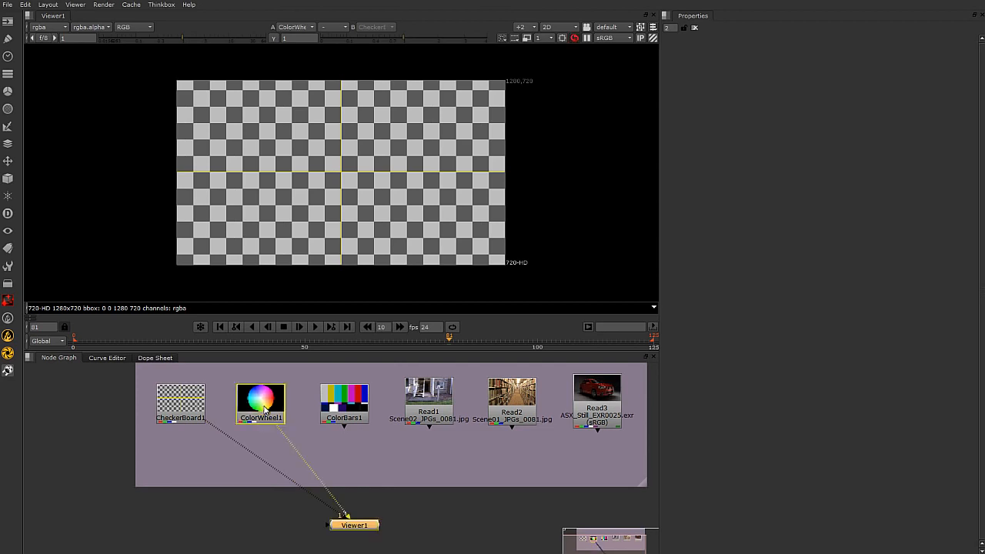
key(2)
click(354, 405)
key(3)
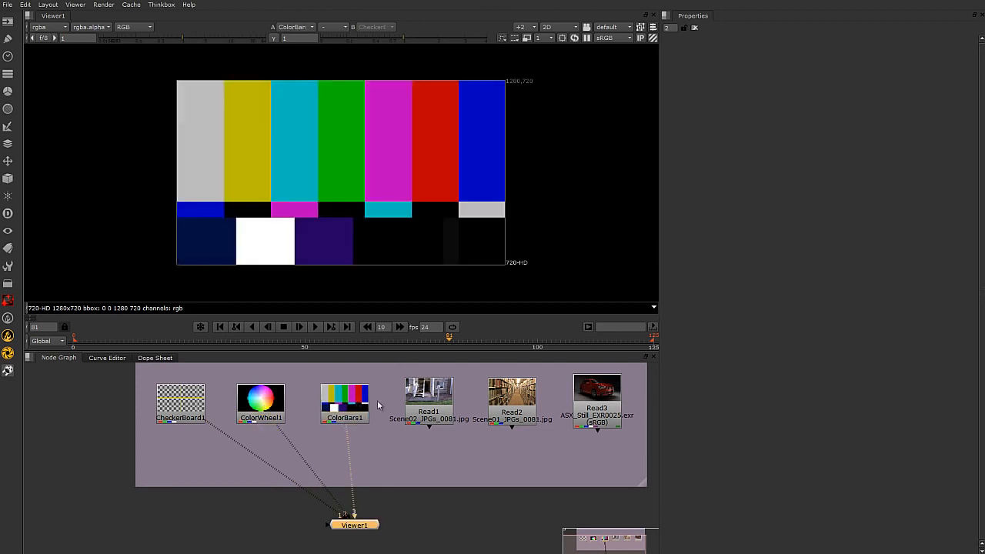
click(430, 404)
key(4)
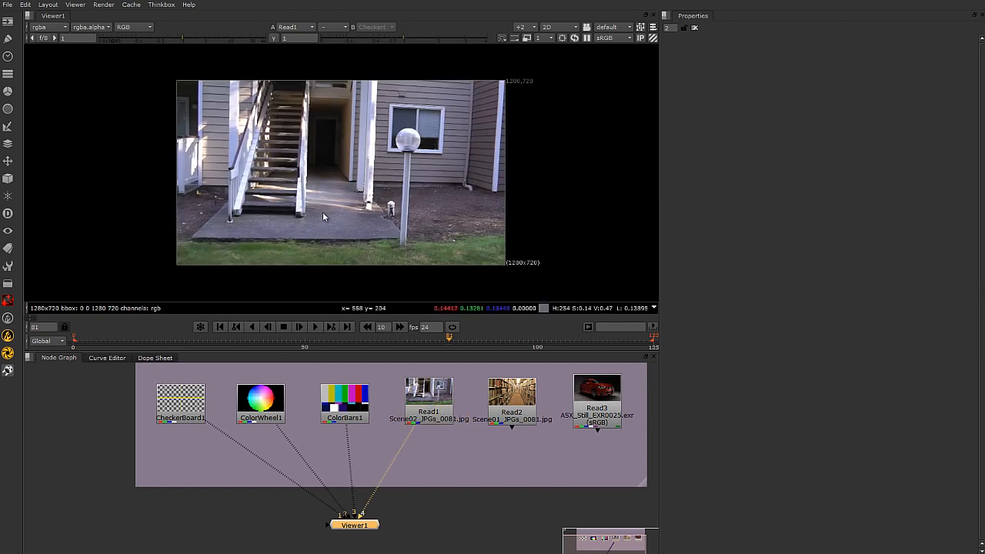
Step: Cycle the viewer back and forth through inputs 1 to 4 to compare the connected sources
key(1)
key(2)
key(3)
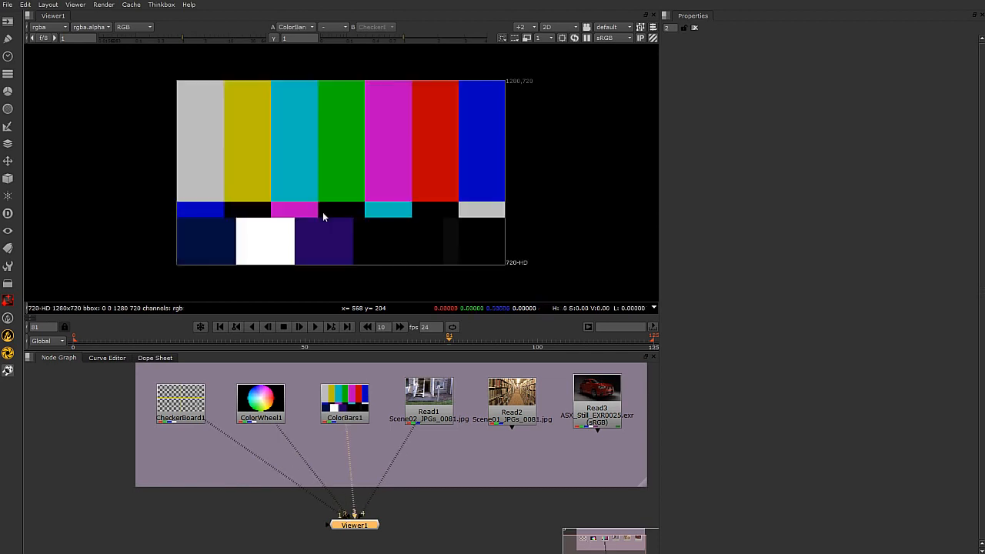
key(4)
key(1)
key(2)
key(3)
key(4)
key(3)
key(2)
key(1)
key(2)
key(3)
key(4)
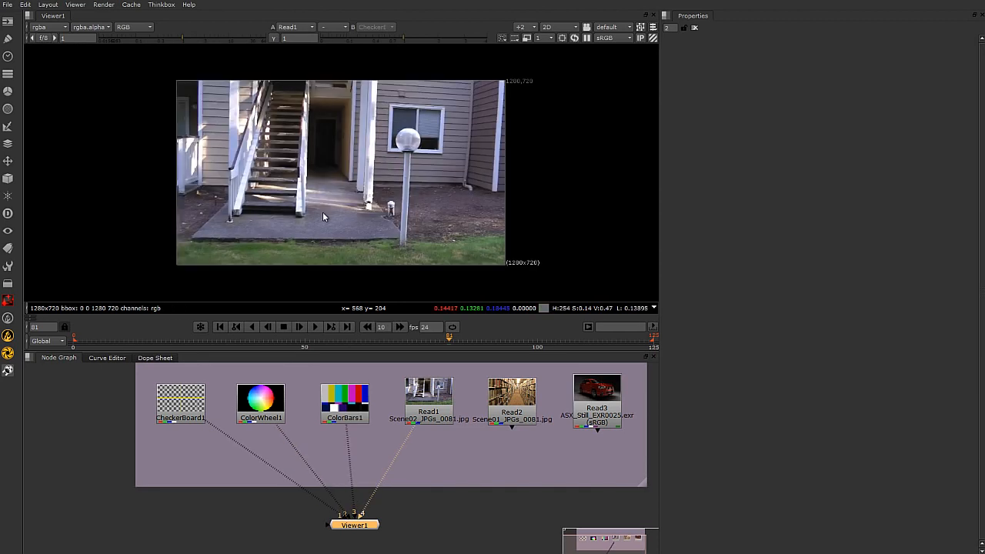
Step: Connect Read2 and Read3 to Viewer1 as inputs 5 and 6
click(517, 409)
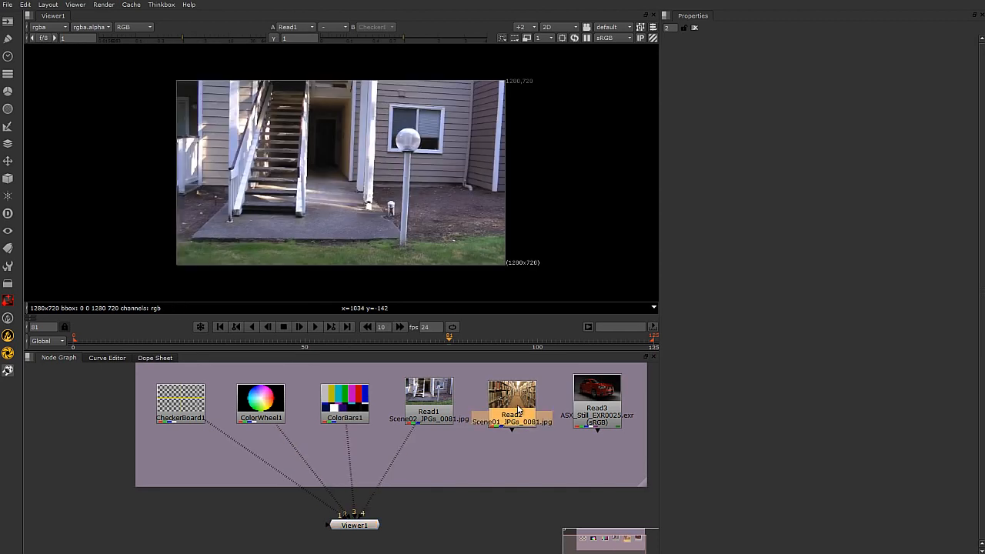
key(5)
click(596, 402)
key(6)
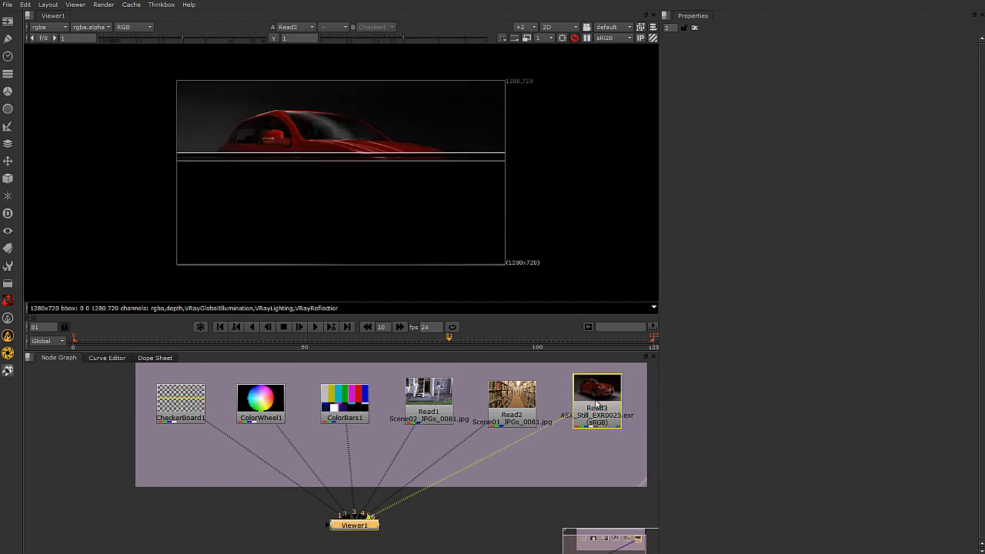
Step: View inputs 1, 2, 3, 5 and 6 in turn, ending on Read3's car image, and clear the node selection
key(1)
key(2)
key(3)
key(5)
key(6)
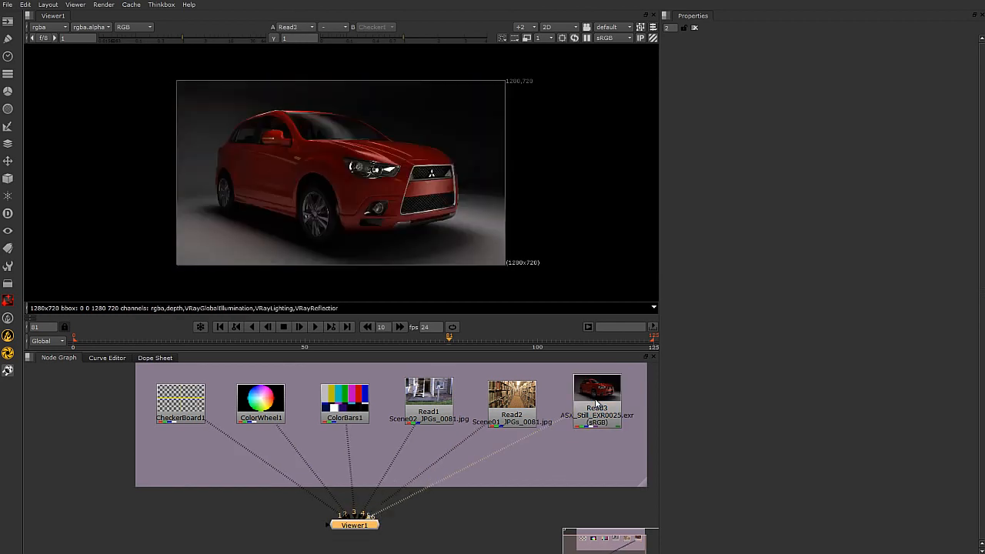
click(527, 496)
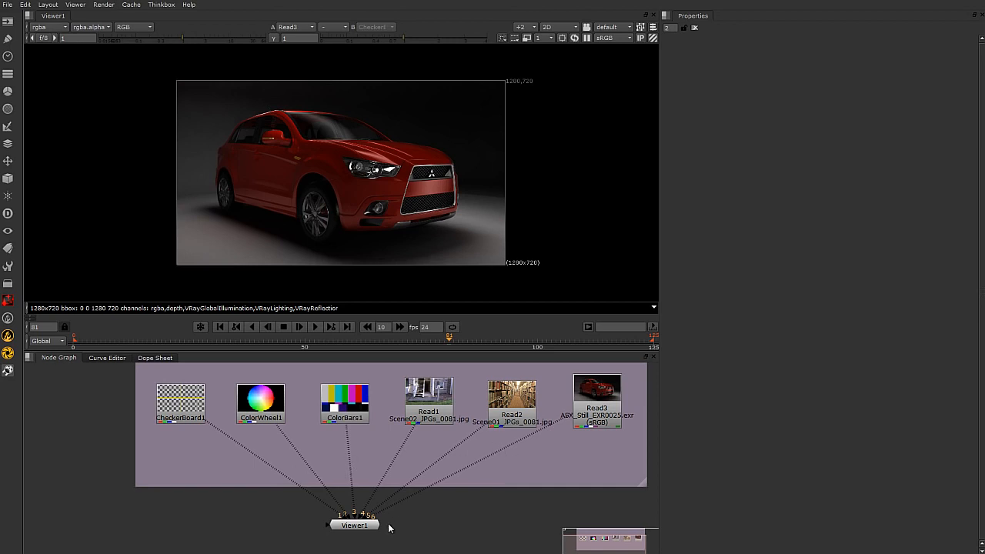
Step: Disconnect the three Read nodes, ColorBars1 and ColorWheel1 from Viewer1, keeping only CheckerBoard1 on input 1
drag(562, 424, 575, 488)
drag(477, 431, 492, 510)
drag(347, 436, 460, 527)
drag(299, 437, 376, 501)
drag(281, 417, 356, 527)
Step: Connect Read3 to input 2 of Viewer1 to display the car image
middle_drag(413, 489, 295, 515)
scroll(295, 516, down, 2)
click(476, 414)
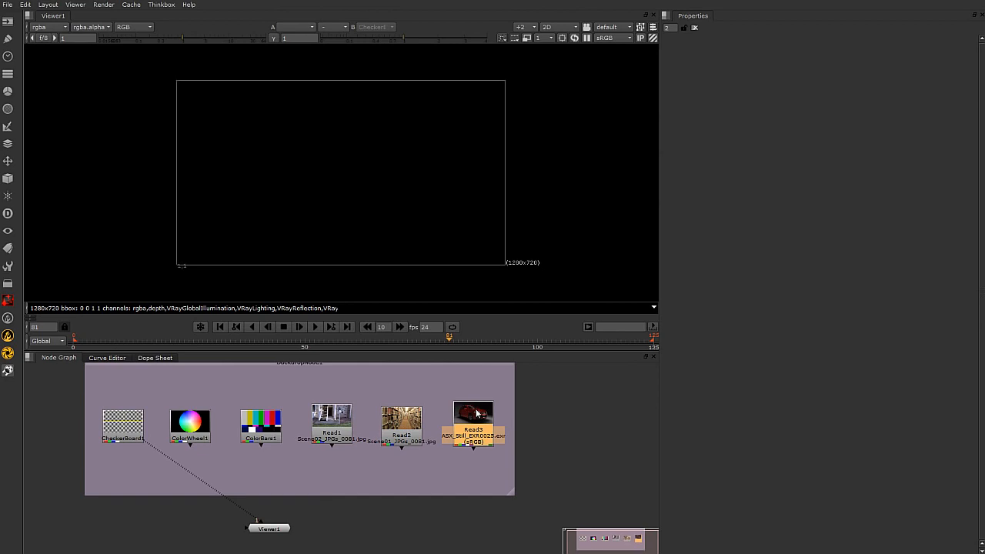
key(2)
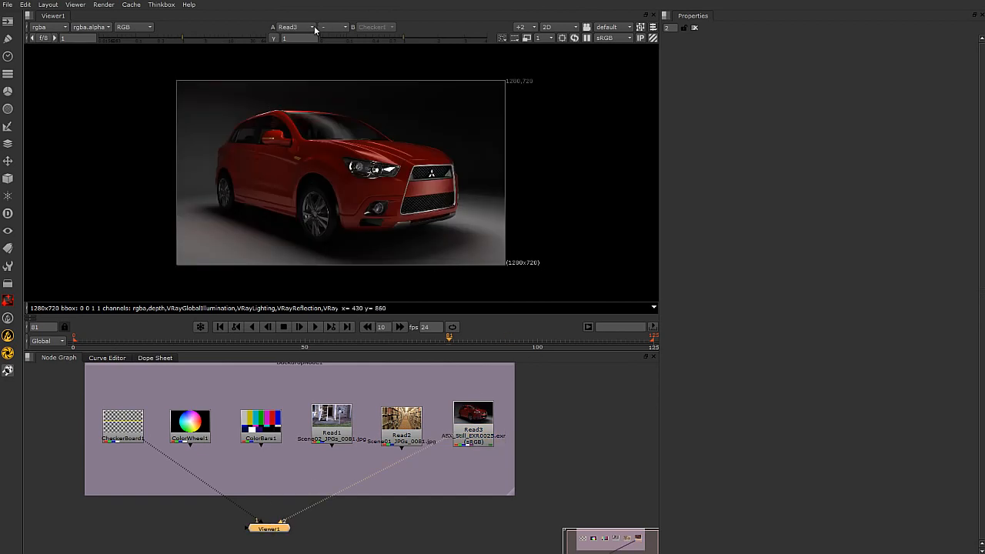
Step: Select Read3 and set the viewer's A/B comparison to wipe between Read3 and CheckerBoard1
click(445, 437)
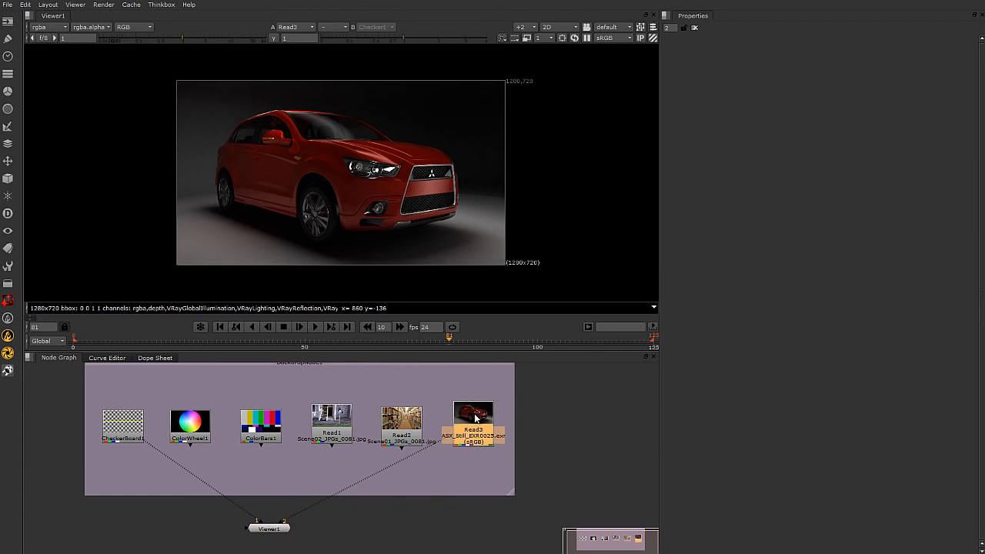
click(327, 29)
click(339, 65)
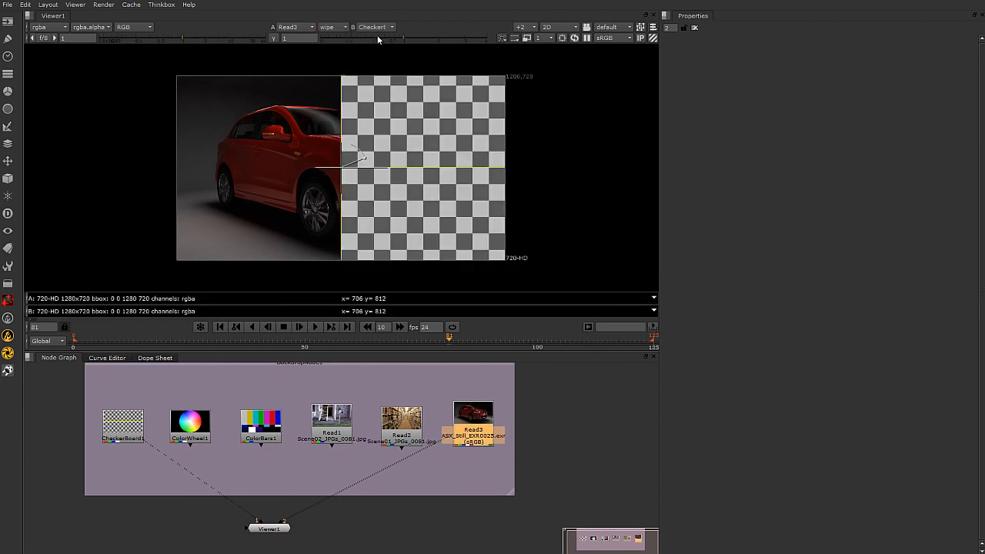
Step: Move the wipe divider across the car, tilt it diagonally, and place its centre over the front wheel
scroll(361, 157, up, 1)
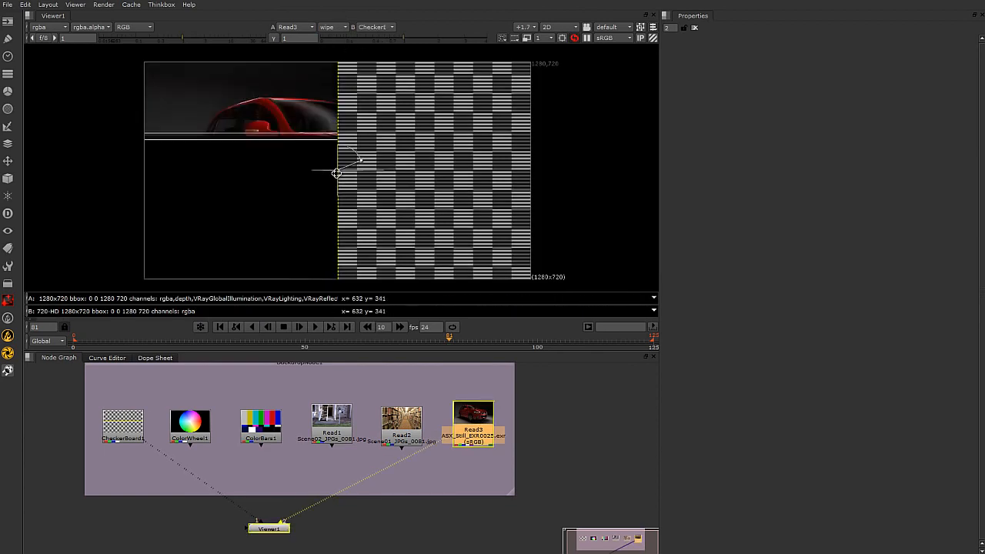
drag(337, 180, 388, 171)
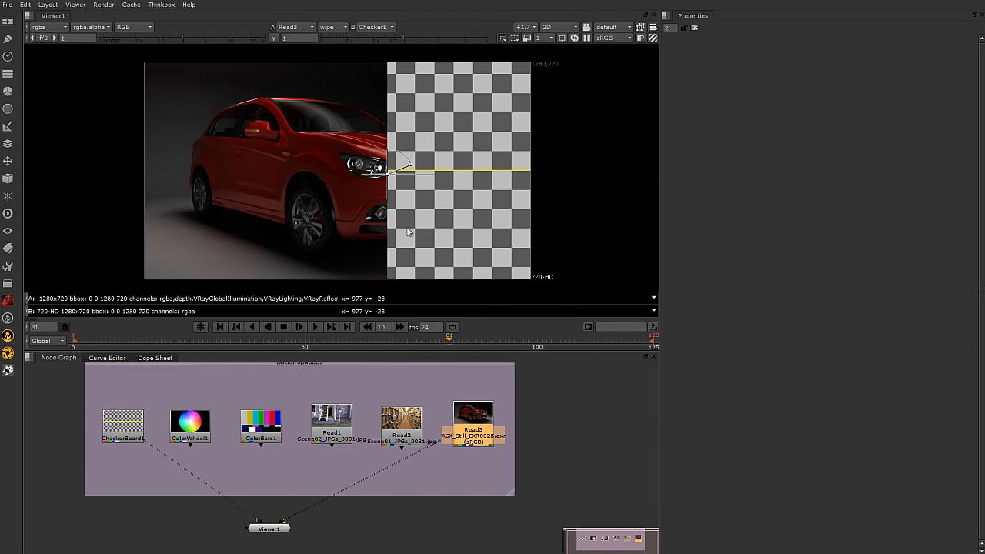
drag(391, 175, 376, 195)
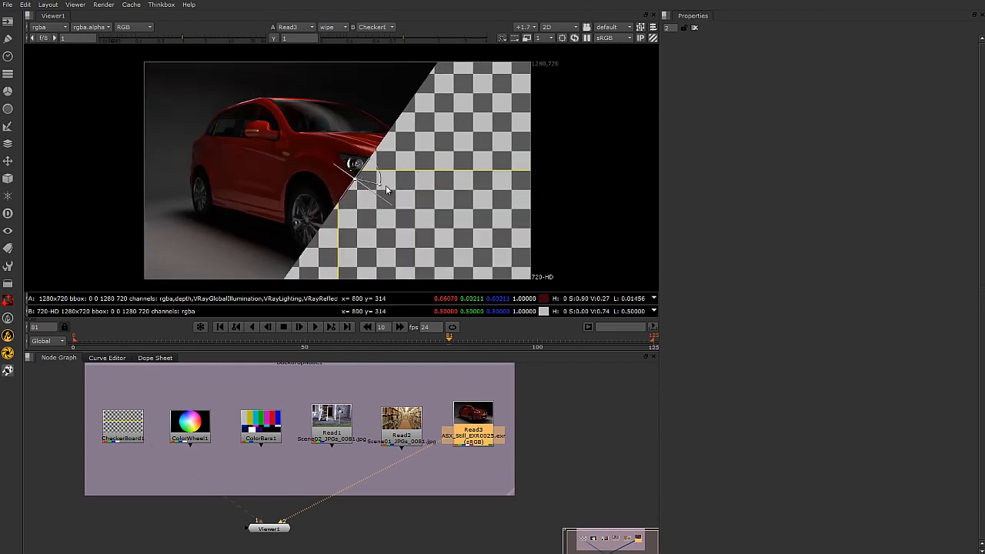
drag(383, 187, 320, 201)
Step: Try the minus and under comparison modes for Read3 and CheckerBoard1, and set the mode to over
click(342, 24)
click(340, 19)
click(346, 26)
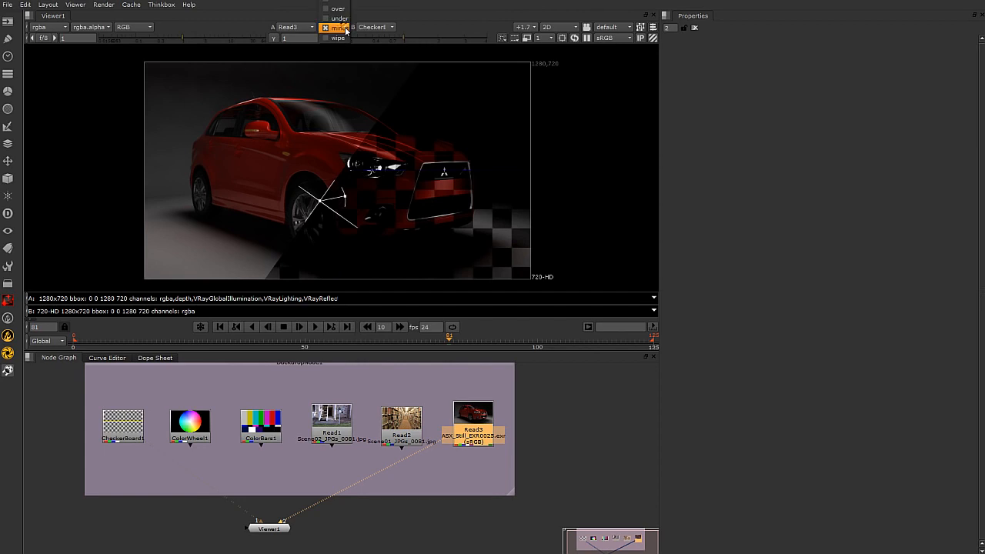
click(339, 17)
click(342, 23)
click(342, 17)
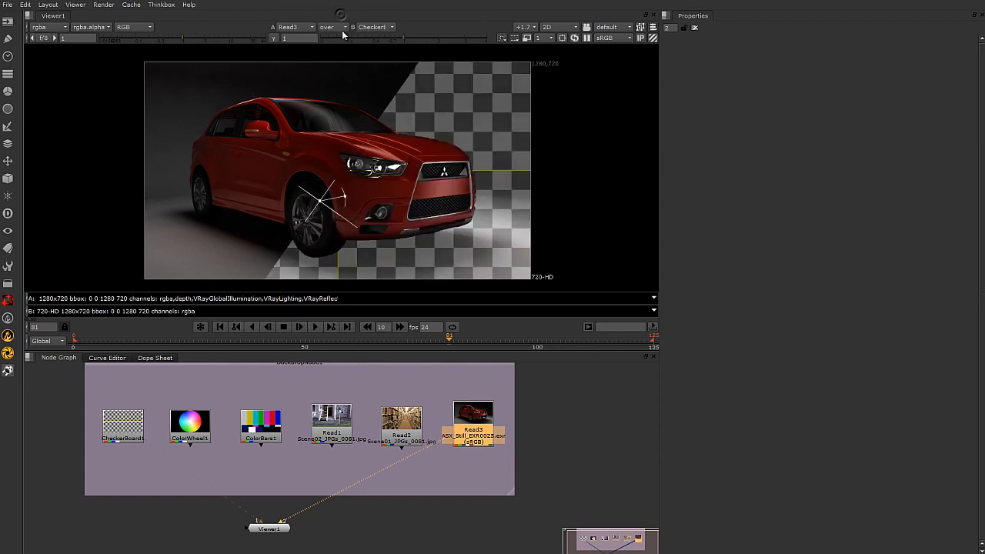
Step: Turn off the viewer's A/B wipe comparison and disconnect the Read3 node from Viewer1
click(341, 28)
click(334, 18)
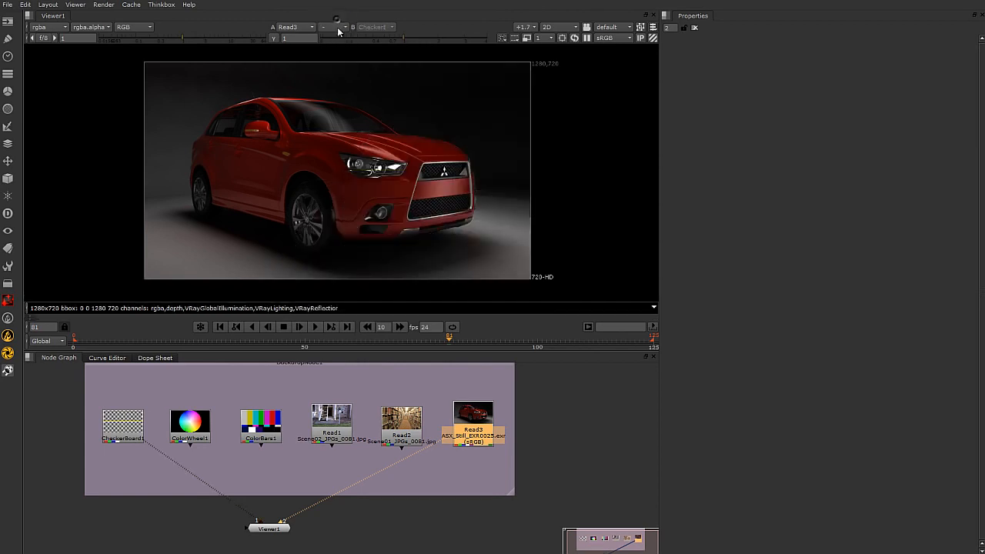
click(566, 416)
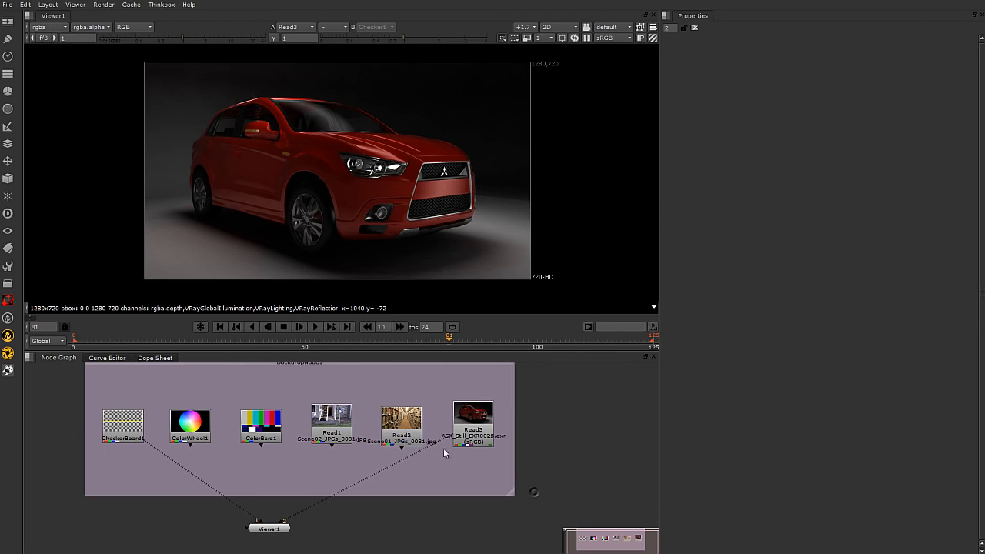
drag(446, 439, 439, 477)
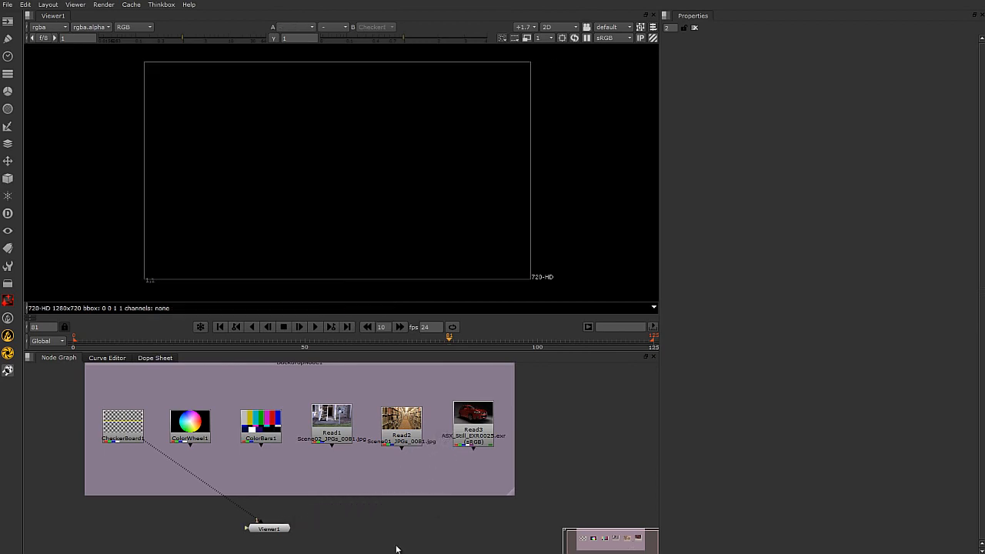
Step: Show CheckerBoard1 in Viewer1, detach the connection between them, and reconnect Viewer1's input to CheckerBoard1
click(132, 427)
key(1)
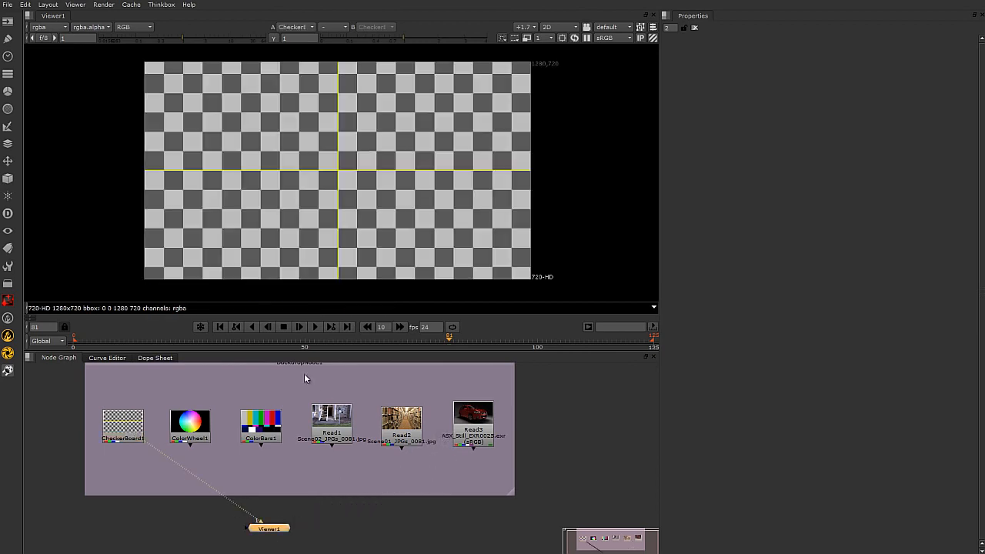
drag(165, 459, 147, 526)
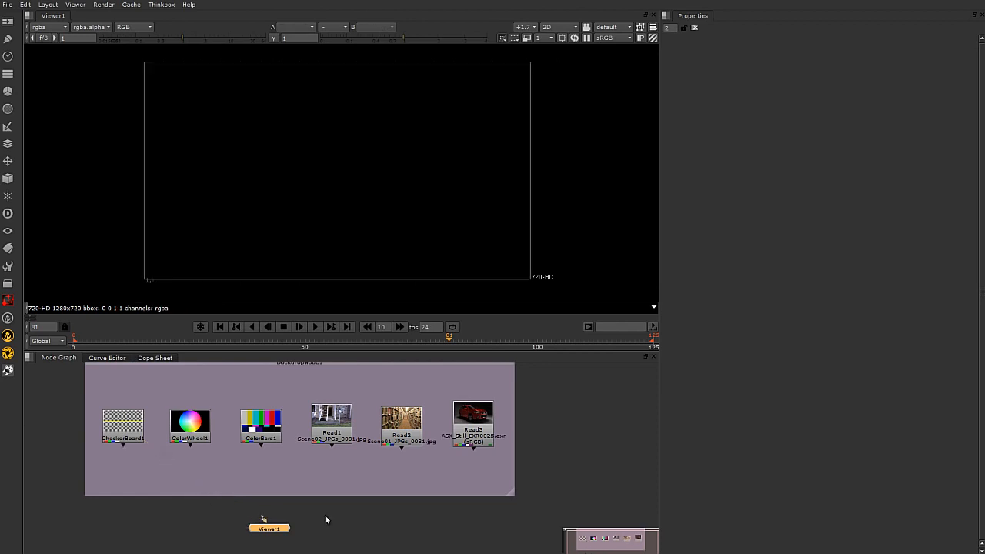
drag(262, 520, 133, 423)
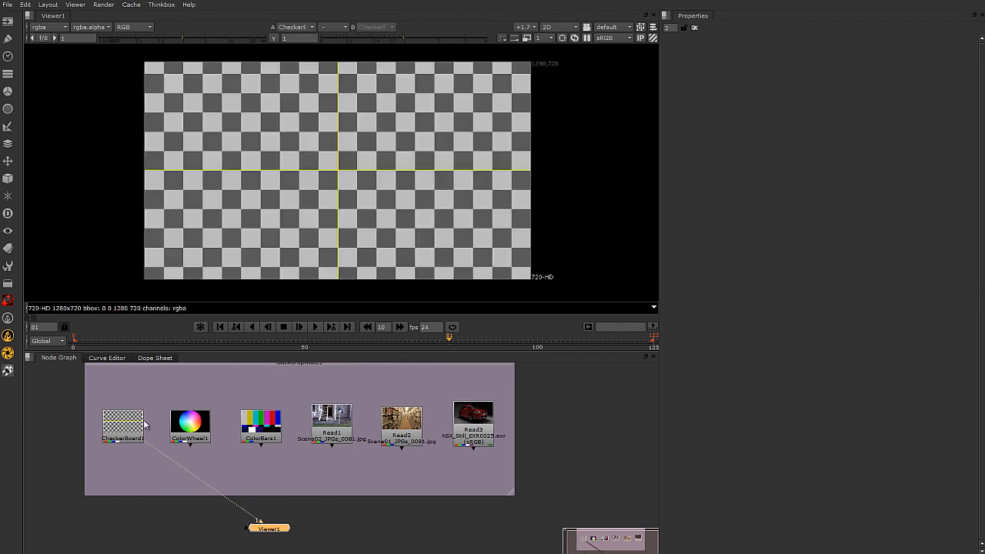
Step: Move the Viewer1 node to the left so it sits below ColorWheel1, and deselect it
scroll(261, 502, up, 2)
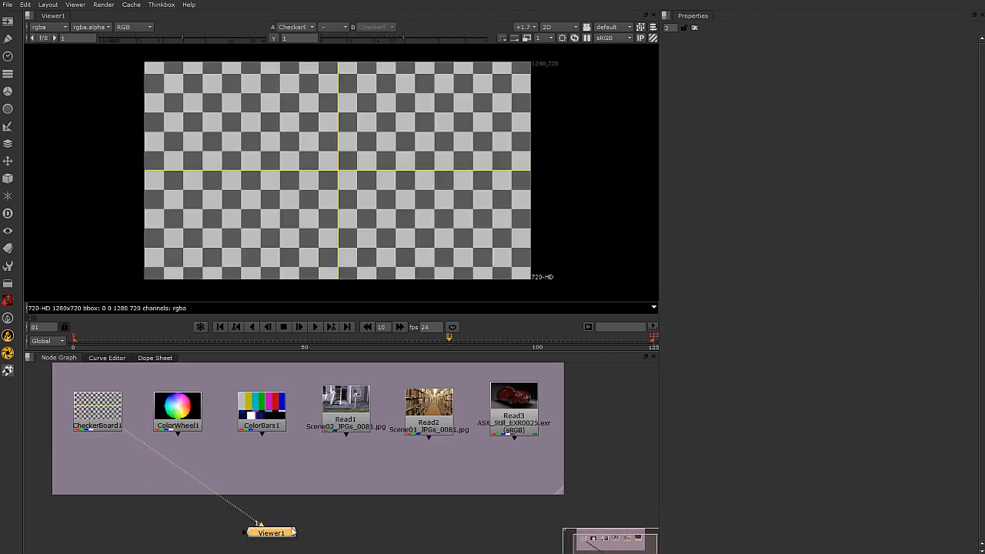
drag(256, 537, 177, 536)
click(297, 535)
click(298, 531)
Step: Add a second Viewer node to the node graph and connect it to Read3
right_click(577, 378)
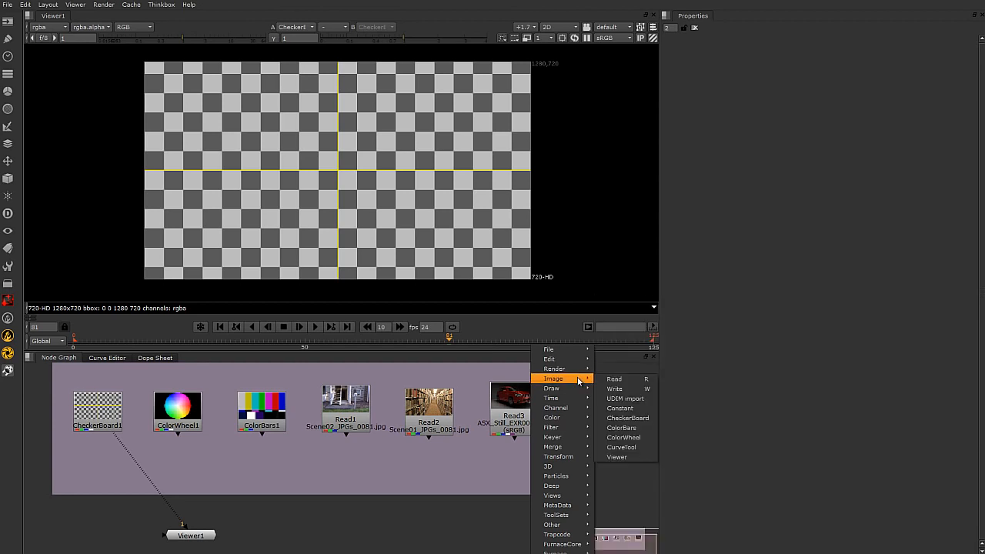
click(627, 457)
drag(597, 379, 508, 429)
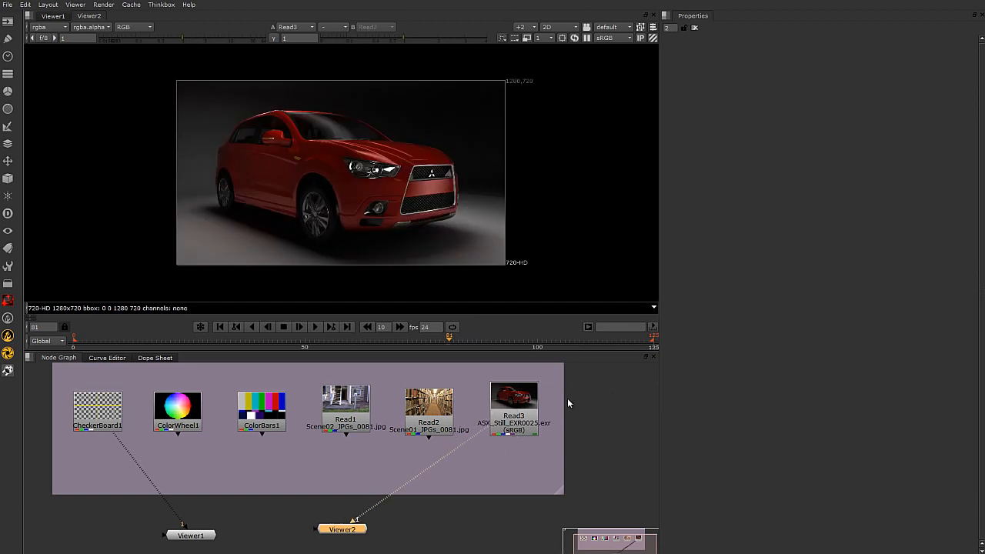
Step: Switch between the Viewer1 and Viewer2 displays and dock Viewer2 in the Properties pane
click(60, 17)
click(84, 17)
click(56, 17)
click(82, 16)
drag(80, 17, 693, 47)
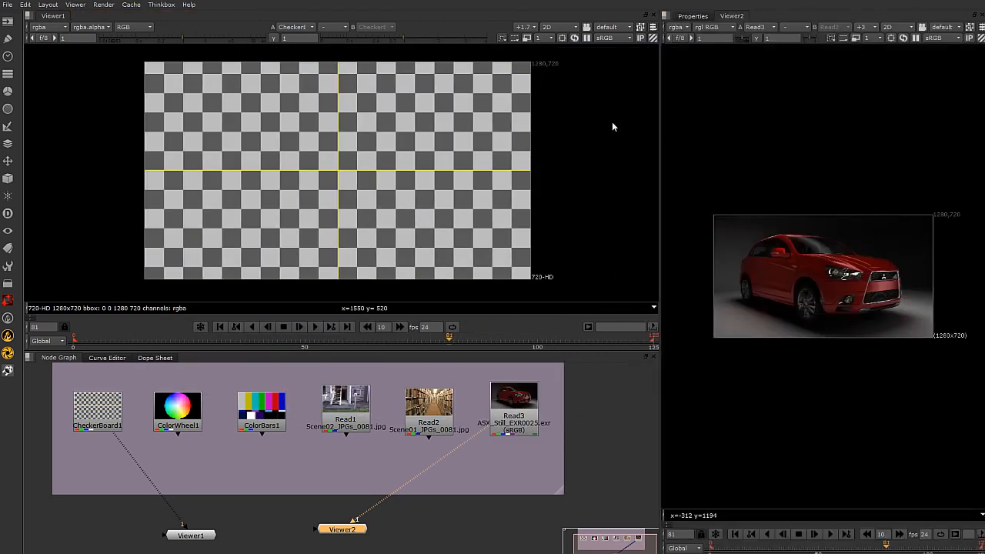
Step: Split the Viewer1 pane horizontally and dock Viewer2 in the new empty pane beside it
click(30, 17)
click(28, 17)
click(29, 17)
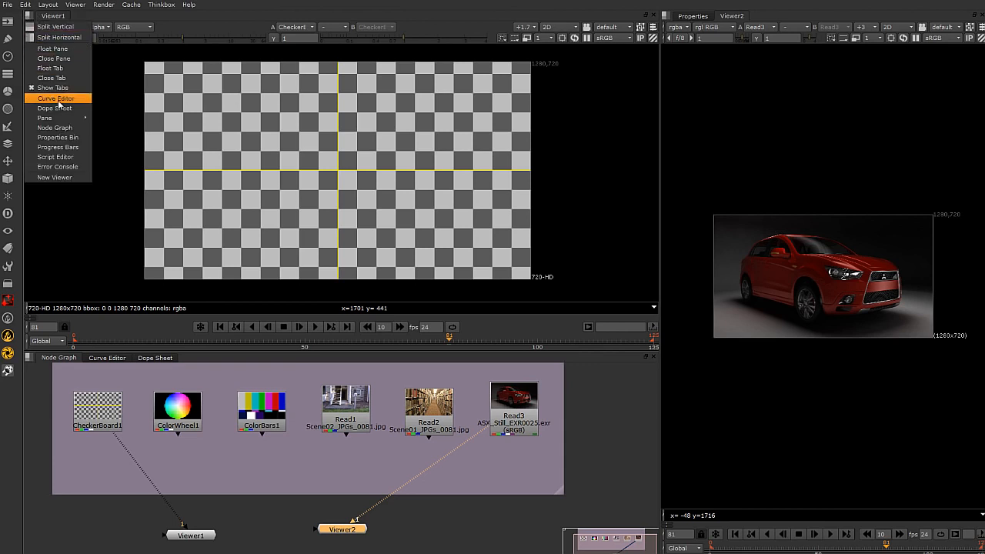
click(68, 37)
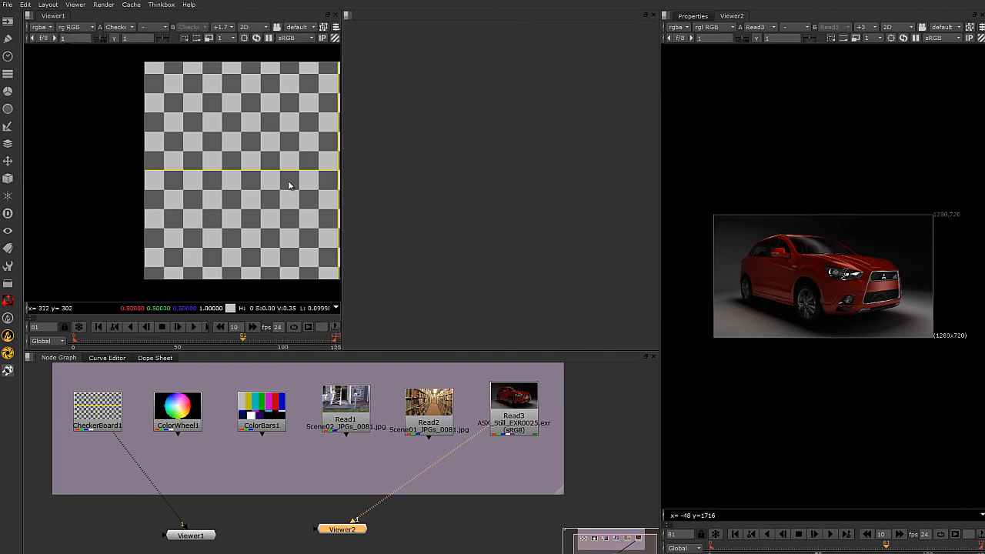
drag(732, 15, 494, 75)
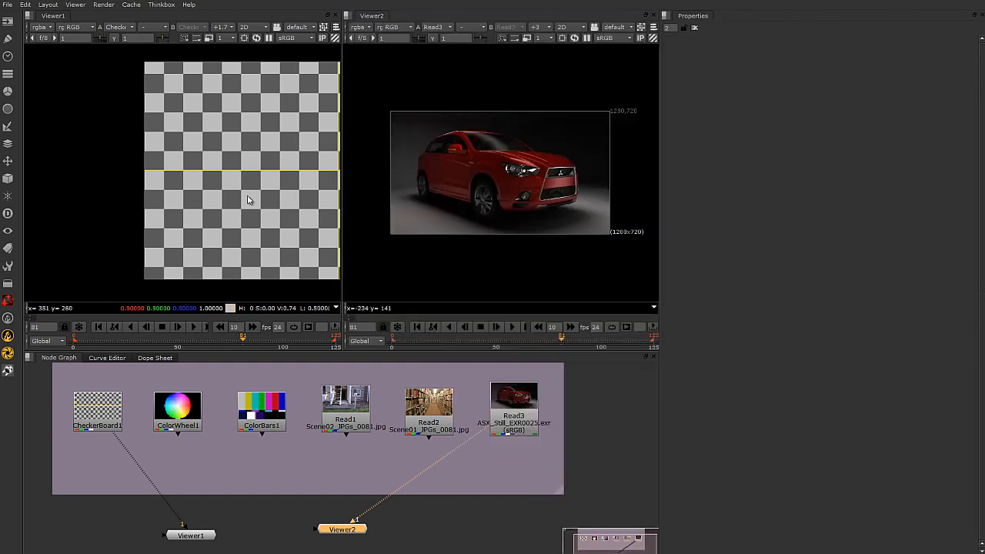
Step: Scrub the timeline to frame 52 while comparing the checkerboard and the car in the side-by-side viewers
scroll(245, 195, down, 3)
scroll(292, 198, up, 1)
middle_drag(301, 199, 191, 198)
scroll(452, 188, up, 1)
middle_drag(387, 189, 382, 190)
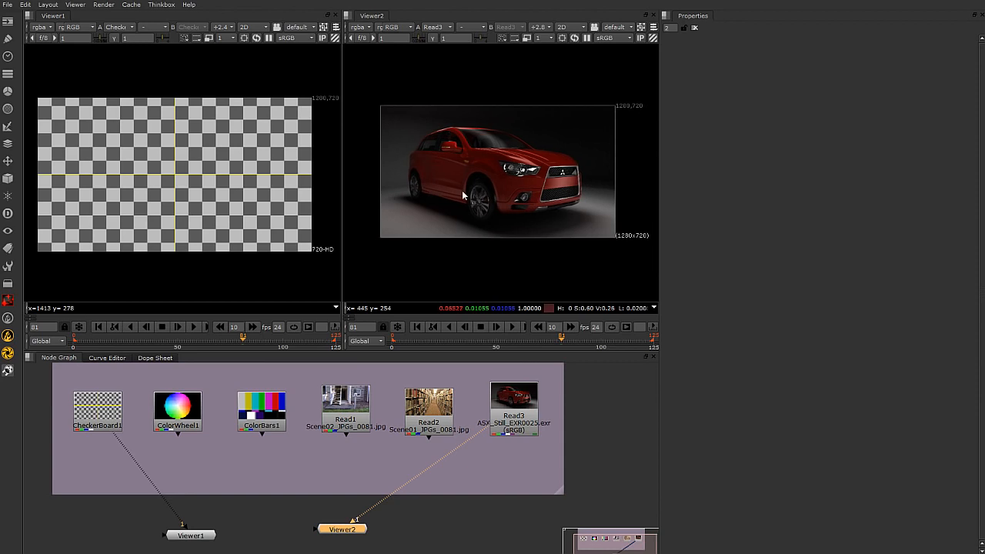
click(401, 540)
mouse_move(174, 341)
mouse_down()
mouse_move(100, 345)
mouse_move(217, 341)
mouse_move(159, 350)
mouse_move(180, 341)
mouse_up()
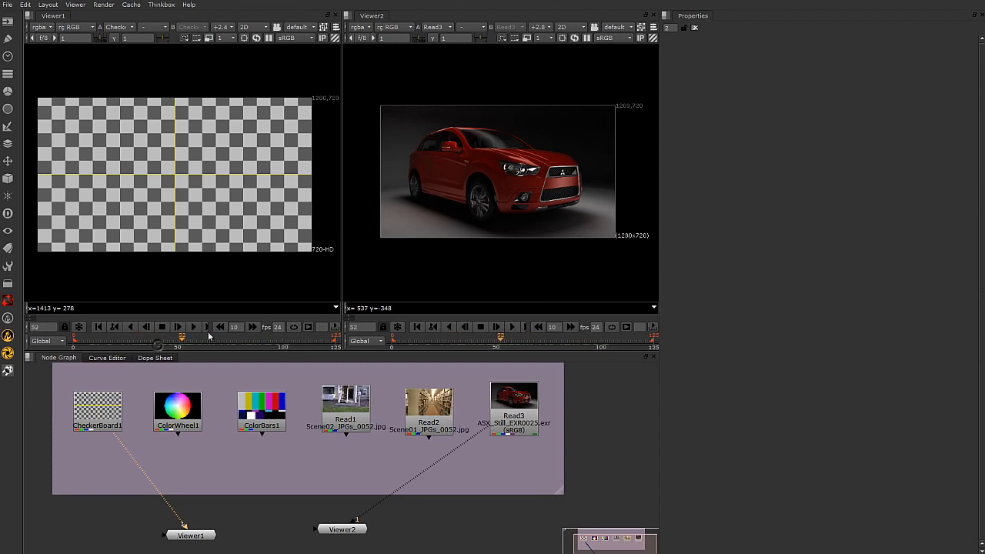
scroll(520, 161, down, 1)
scroll(221, 165, up, 3)
scroll(221, 165, down, 3)
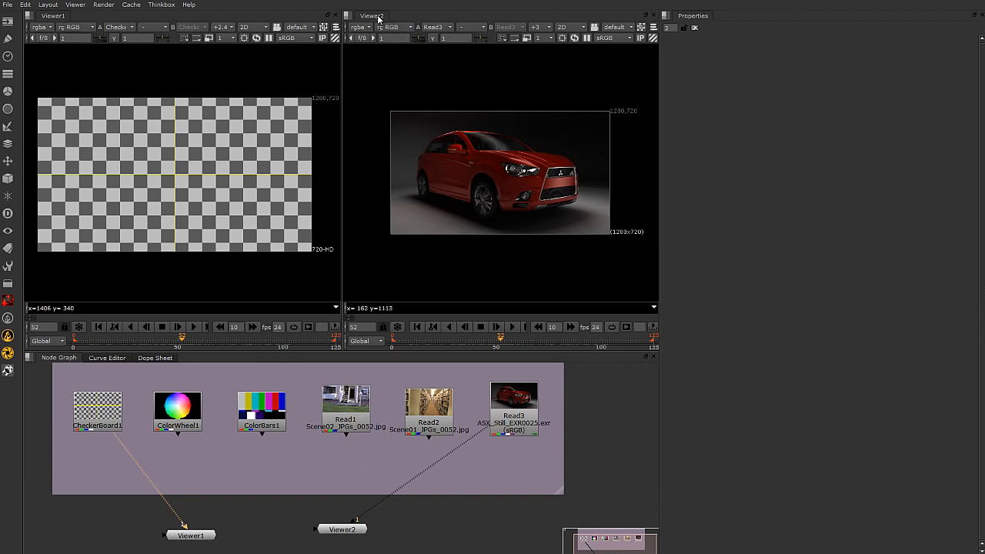
Step: Dock Viewer2 back beside Properties and close it, and close the emptied split pane
drag(472, 52, 961, 70)
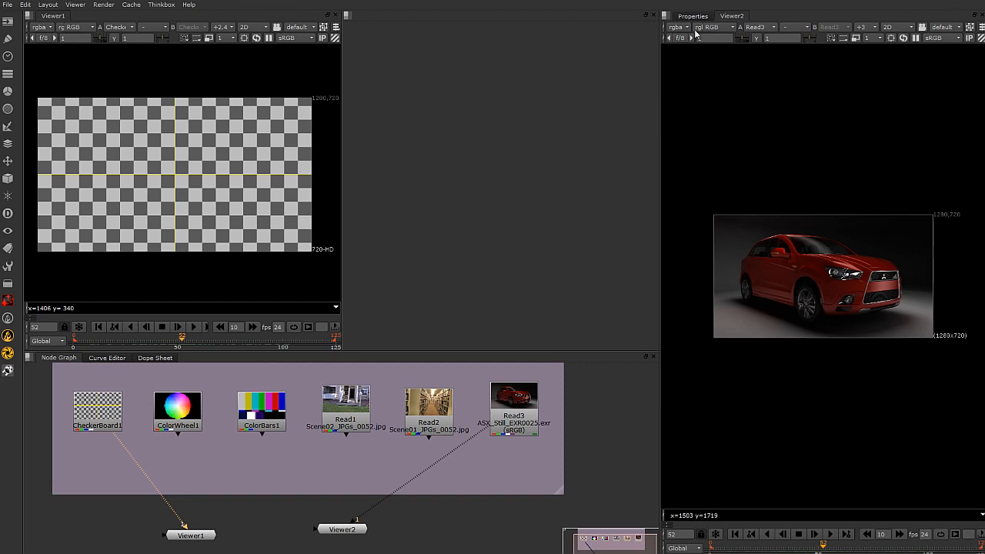
click(979, 17)
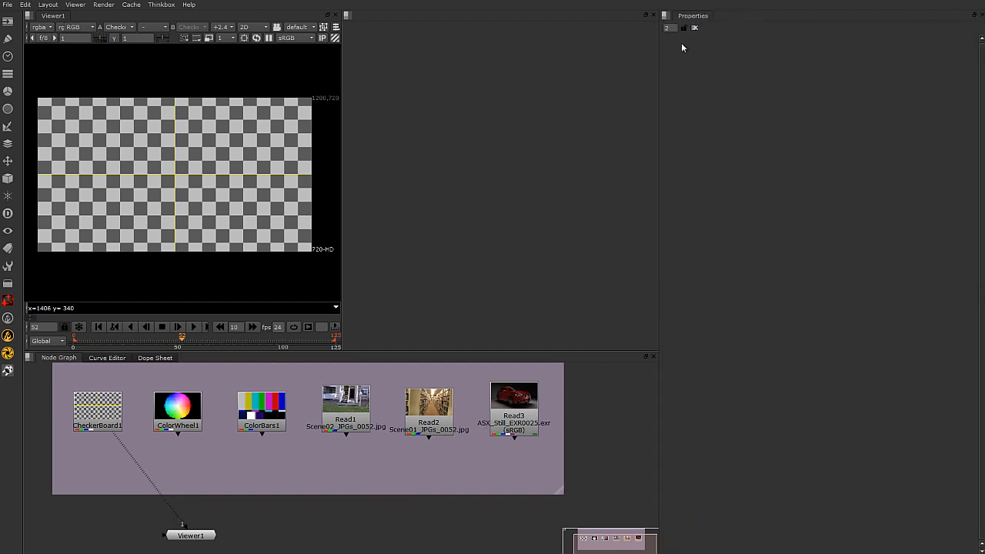
click(348, 15)
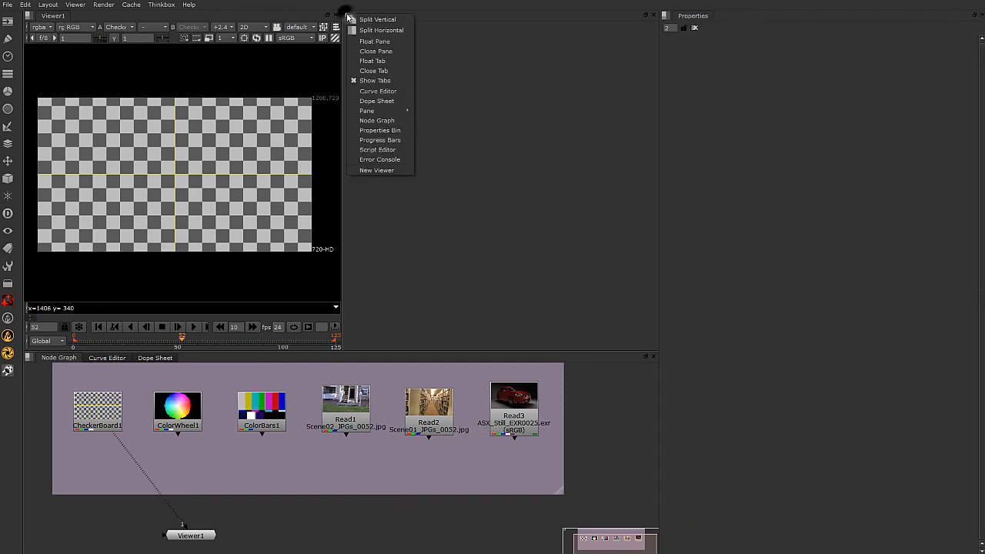
click(381, 53)
middle_drag(354, 154, 591, 208)
scroll(465, 164, up, 1)
scroll(473, 172, up, 1)
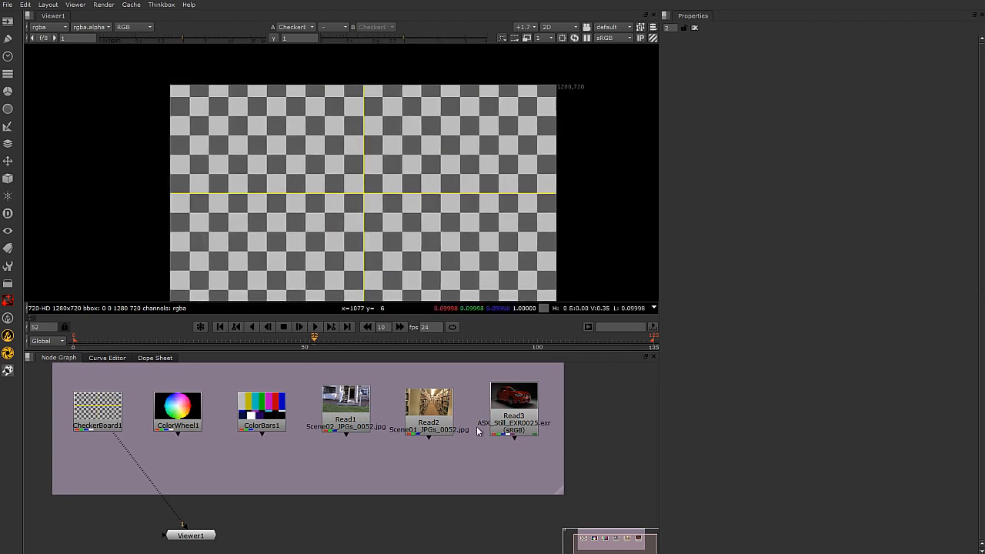
Step: Move the Read3 node slightly closer to Read2 inside the backdrop
scroll(531, 469, down, 2)
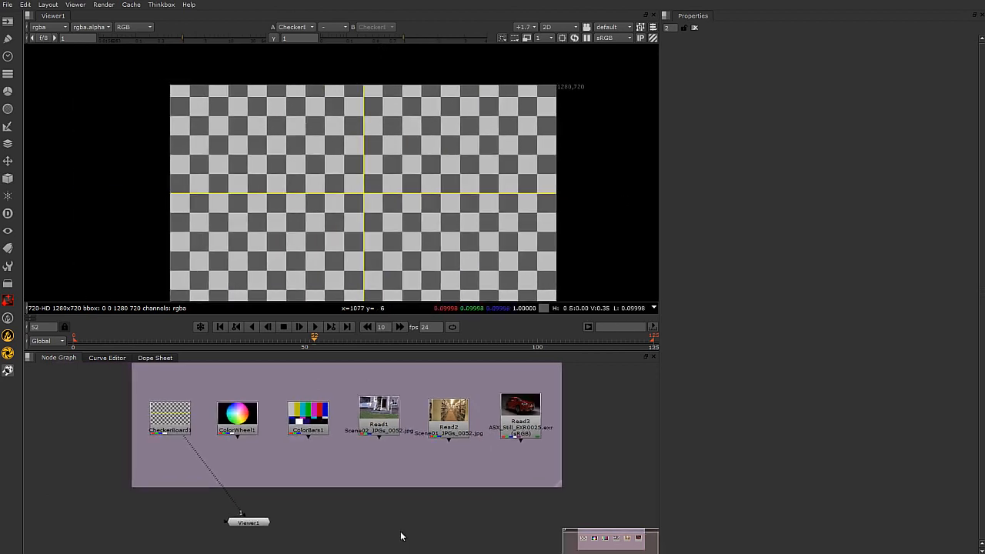
middle_drag(364, 487, 332, 489)
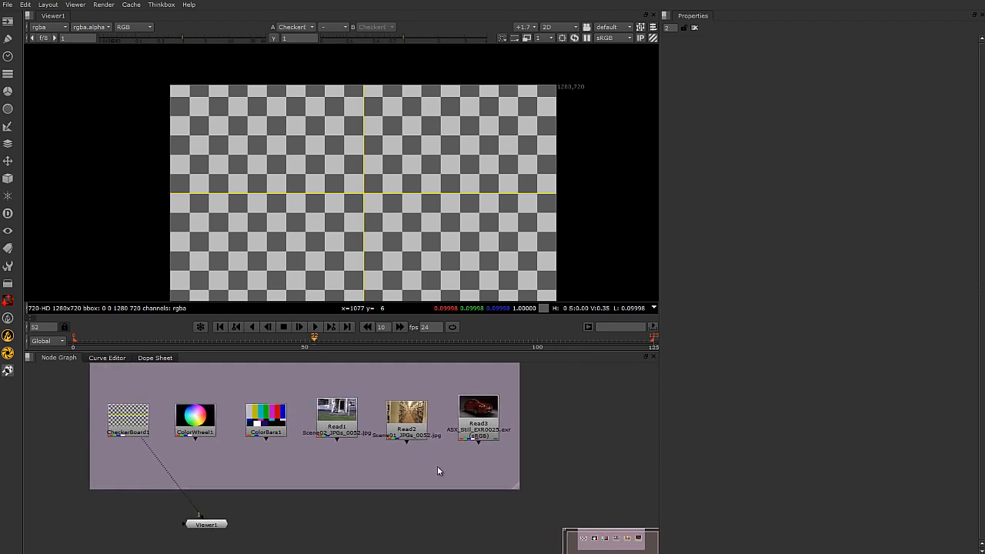
scroll(392, 456, up, 1)
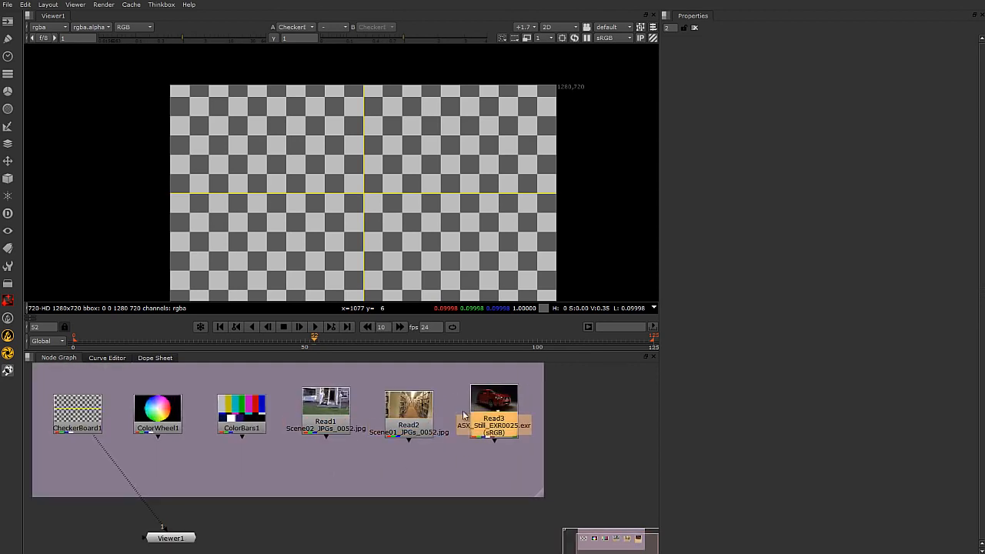
click(343, 409)
click(406, 406)
drag(414, 406, 413, 402)
click(484, 410)
click(399, 412)
click(502, 413)
drag(504, 413, 493, 416)
Step: Import the Scene01_JPGs_####.jpg sequence, frames 0-153, into a new Read node outside the backdrop, and delete that node
middle_drag(585, 412, 472, 412)
click(473, 410)
key(r)
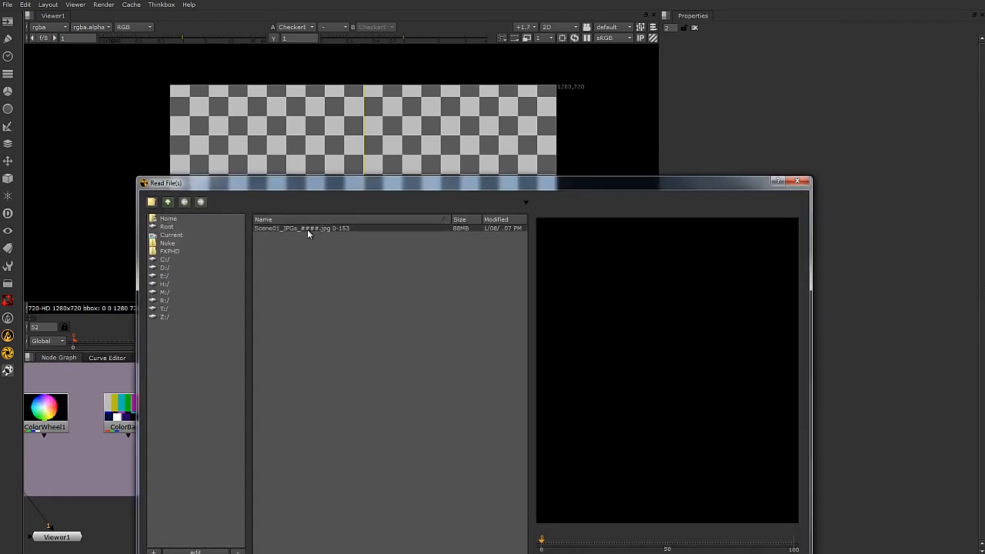
drag(325, 183, 347, 86)
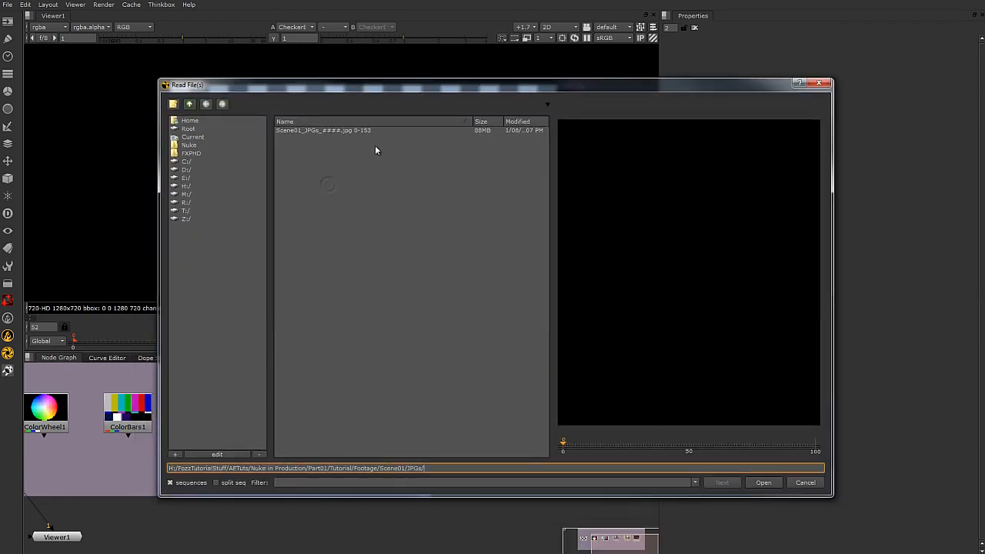
click(329, 130)
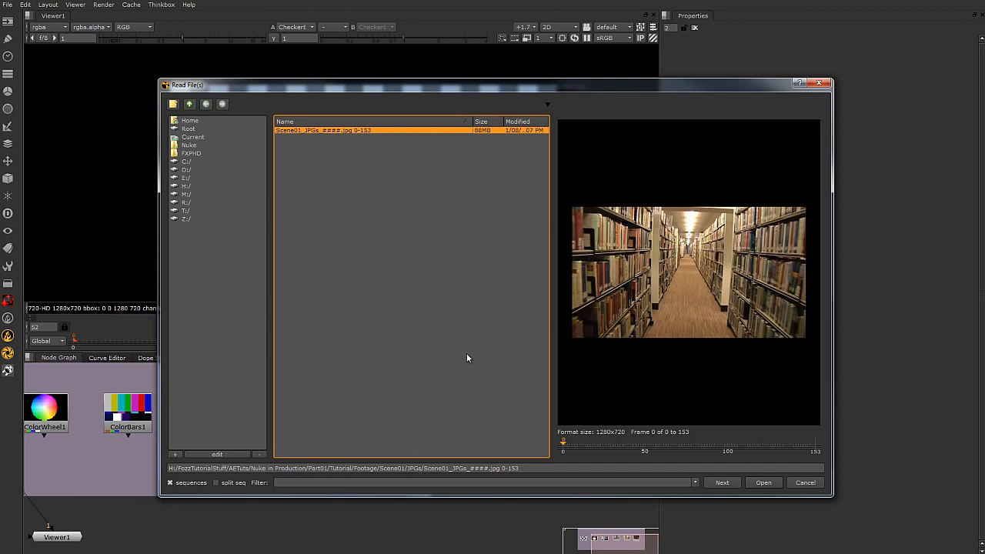
click(764, 485)
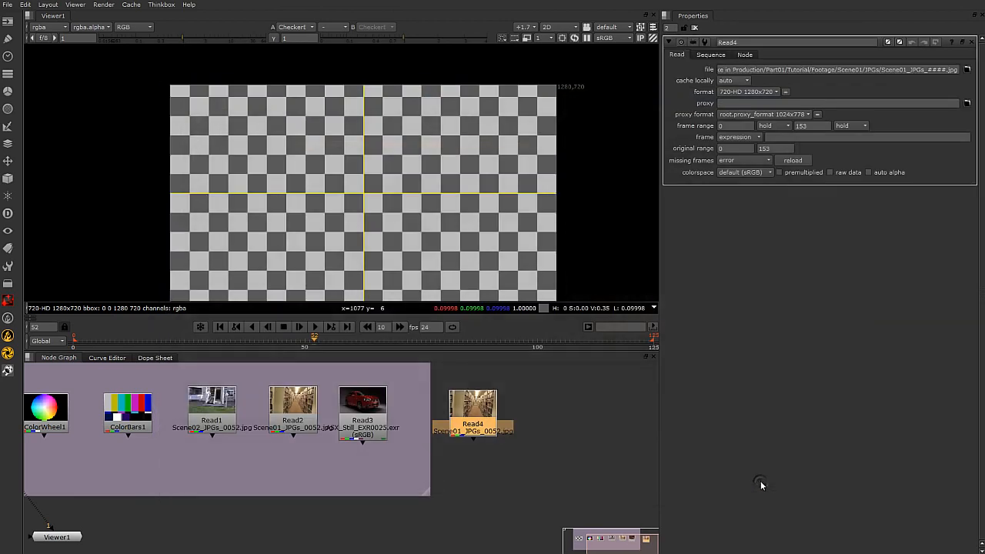
key(Delete)
Step: Start another Read node, list the Scene01 footage as individual files, and restore the grouping into sequences
key(r)
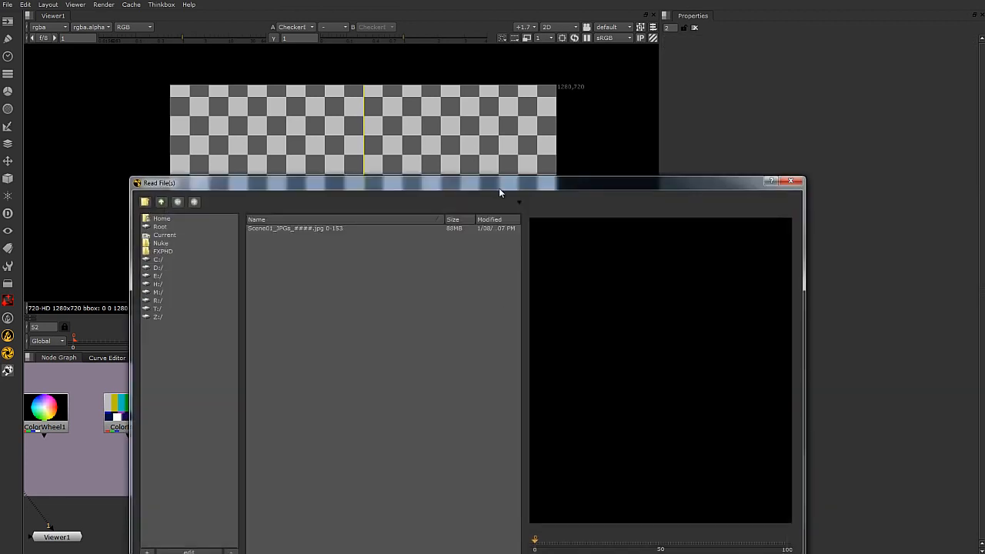
click(223, 495)
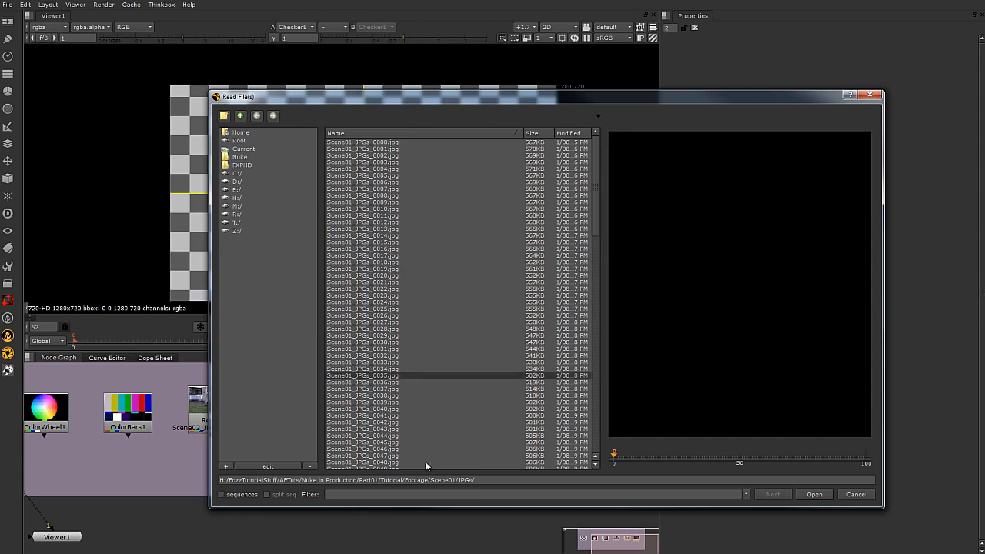
drag(597, 179, 625, 121)
click(222, 495)
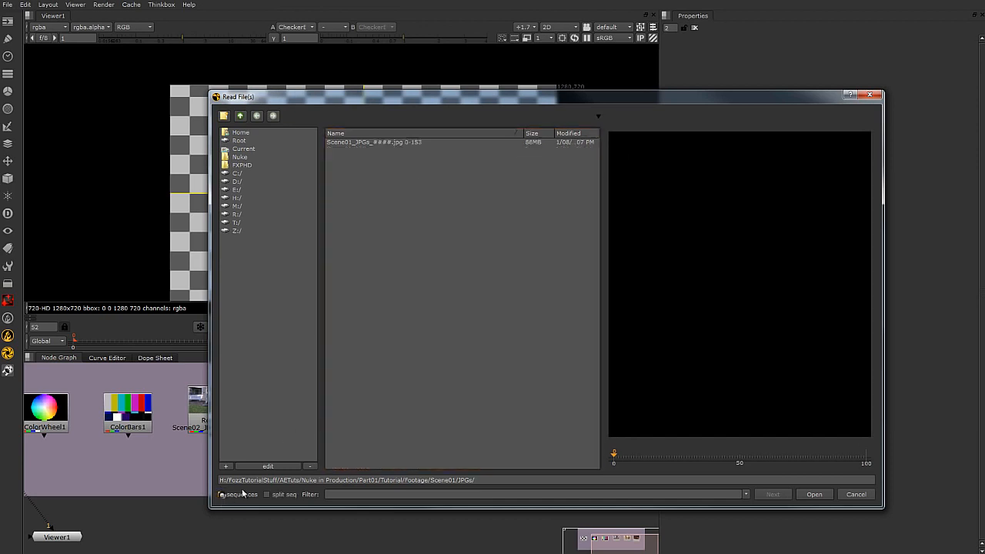
Step: Load the Scene01_JPGs sequence again after previewing it at frame 107, and delete the new Read node
click(353, 141)
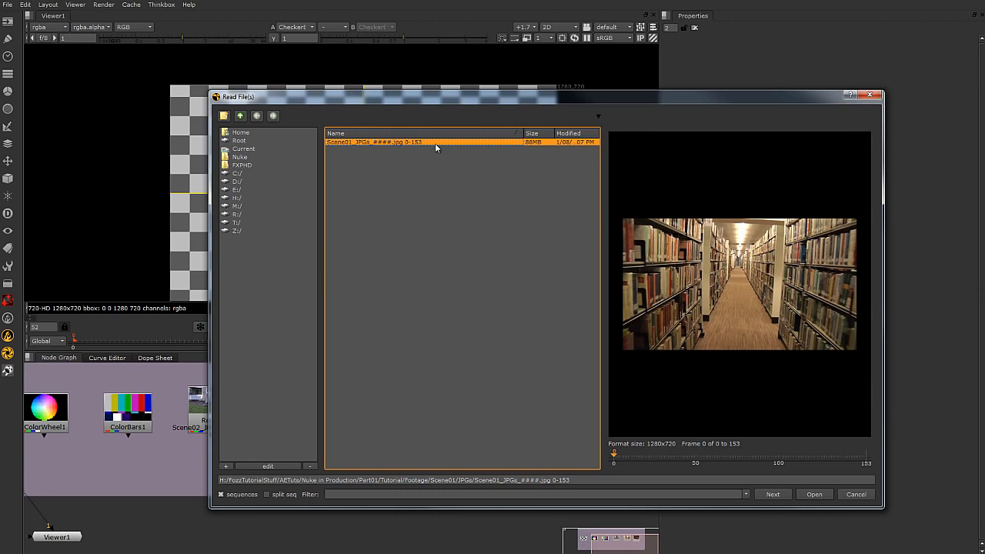
click(681, 460)
click(790, 460)
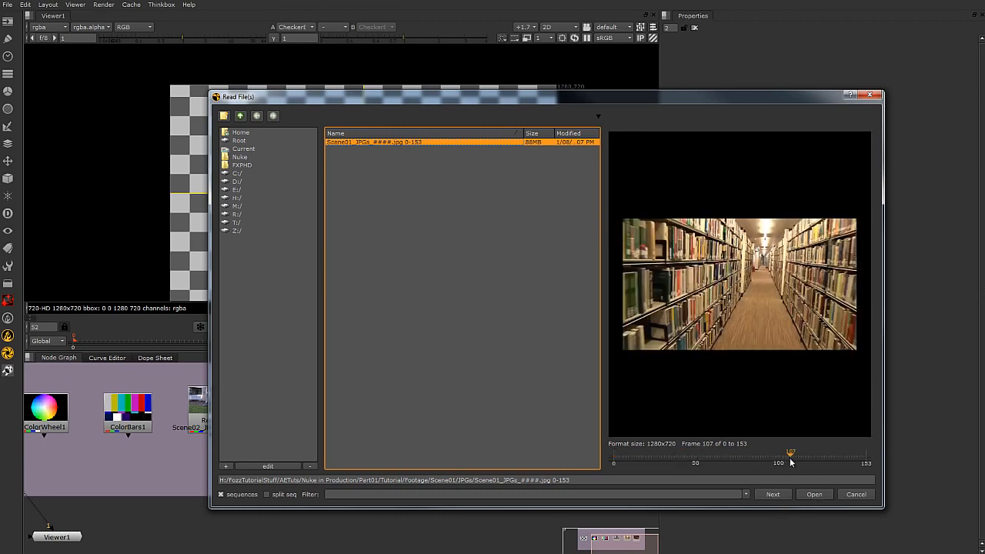
click(815, 495)
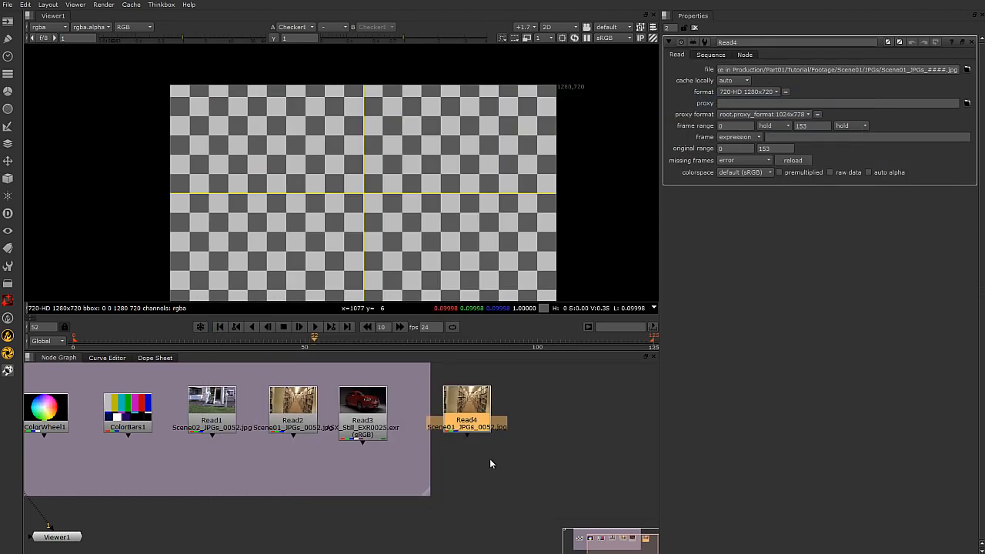
key(Delete)
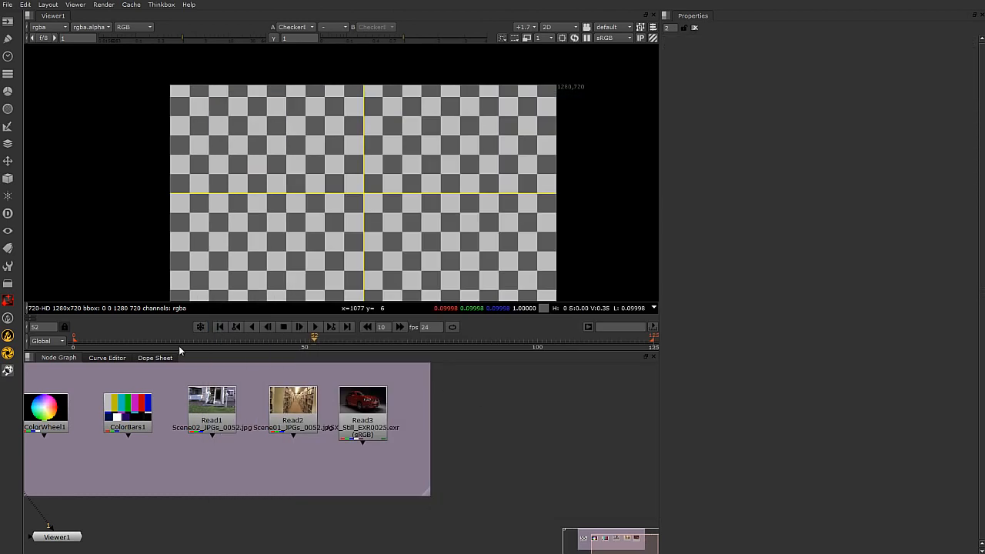
Step: Open the properties of the Read1 node holding the Scene02 footage
drag(184, 382, 435, 458)
middle_click(488, 507)
click(401, 423)
double_click(401, 423)
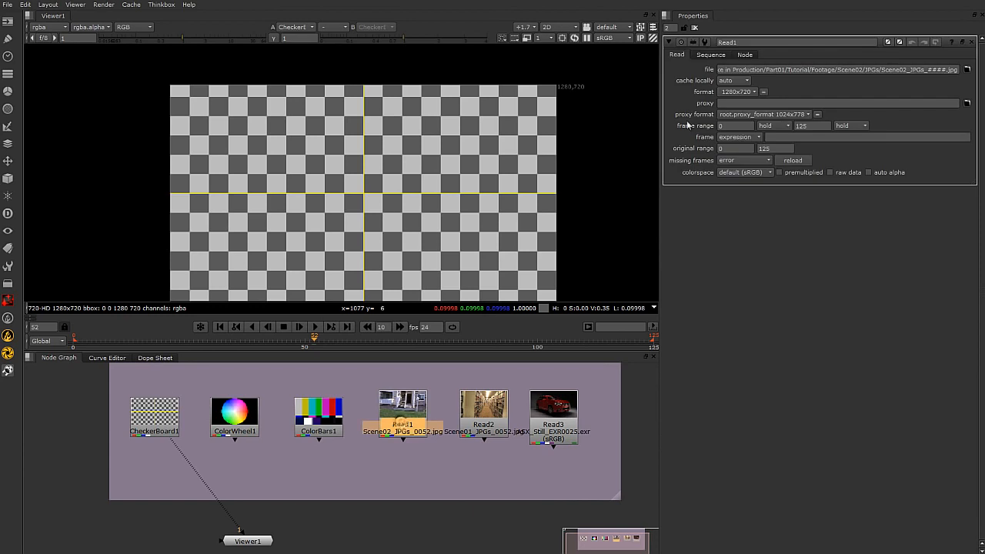
Step: Open the properties of the Read2 and Read3 nodes for inspection, and close the open node property panels
double_click(483, 420)
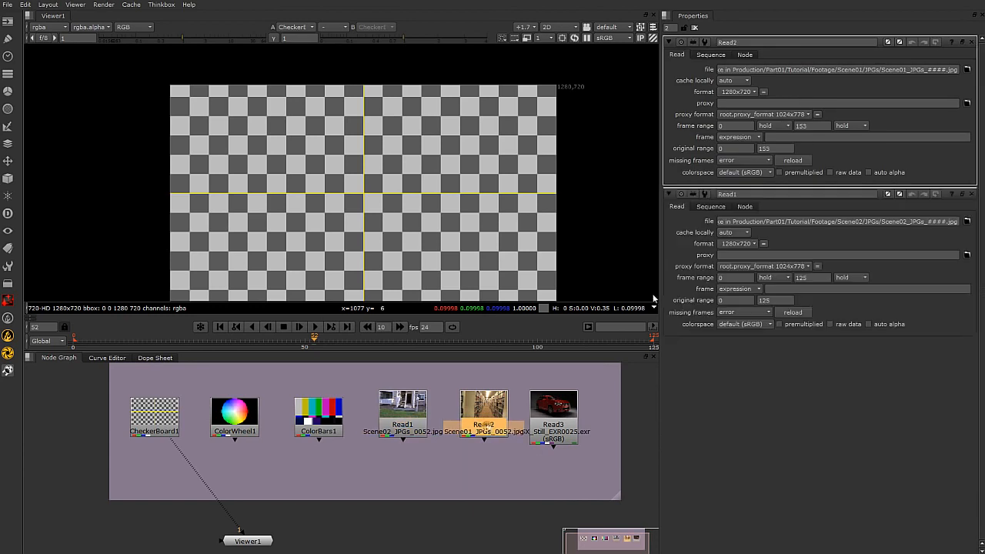
double_click(556, 420)
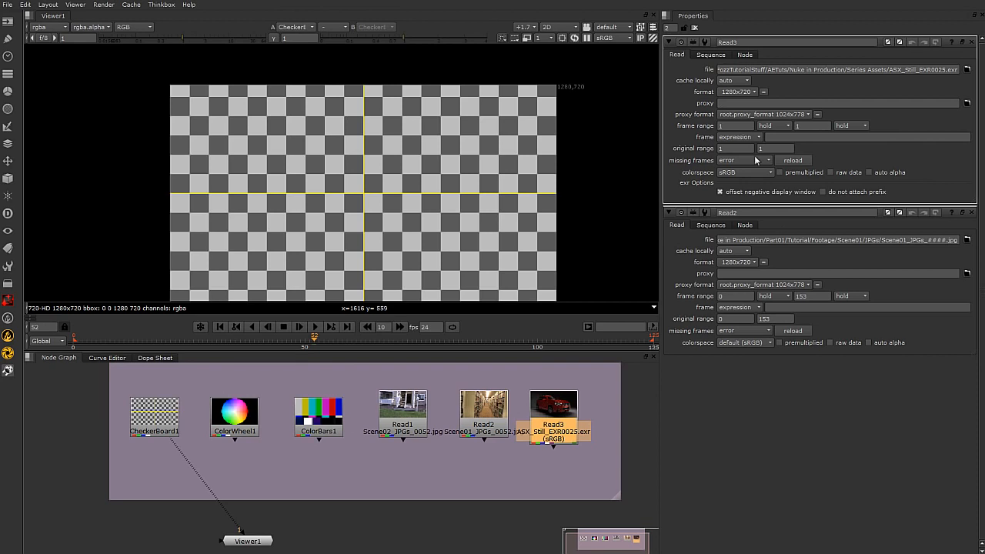
click(971, 41)
click(971, 41)
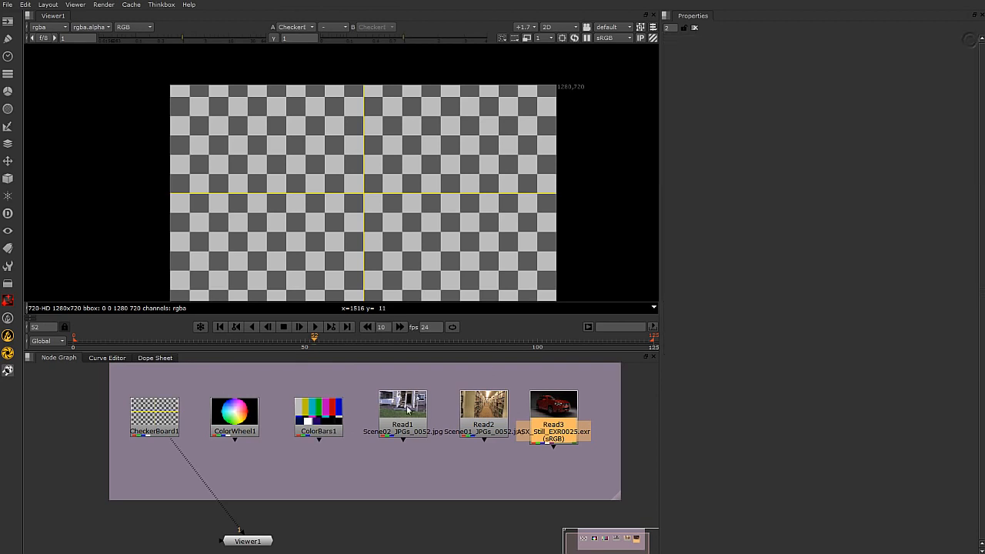
click(348, 389)
drag(347, 373, 79, 481)
click(303, 492)
click(173, 416)
click(162, 465)
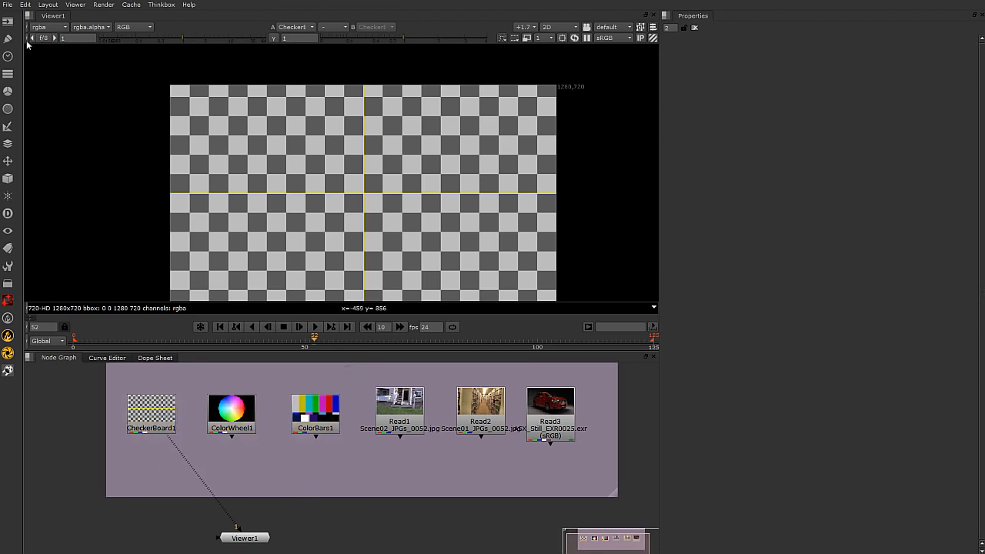
click(7, 21)
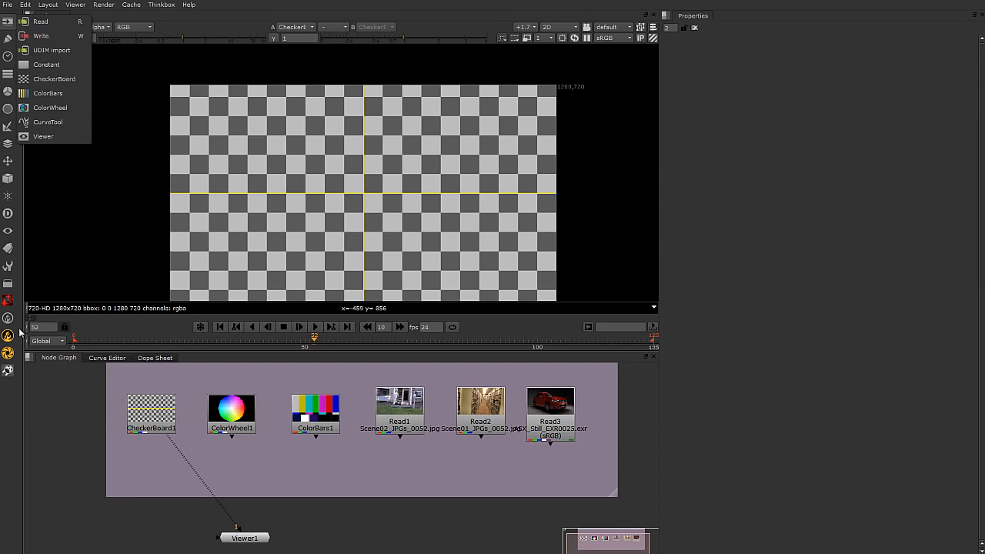
click(311, 476)
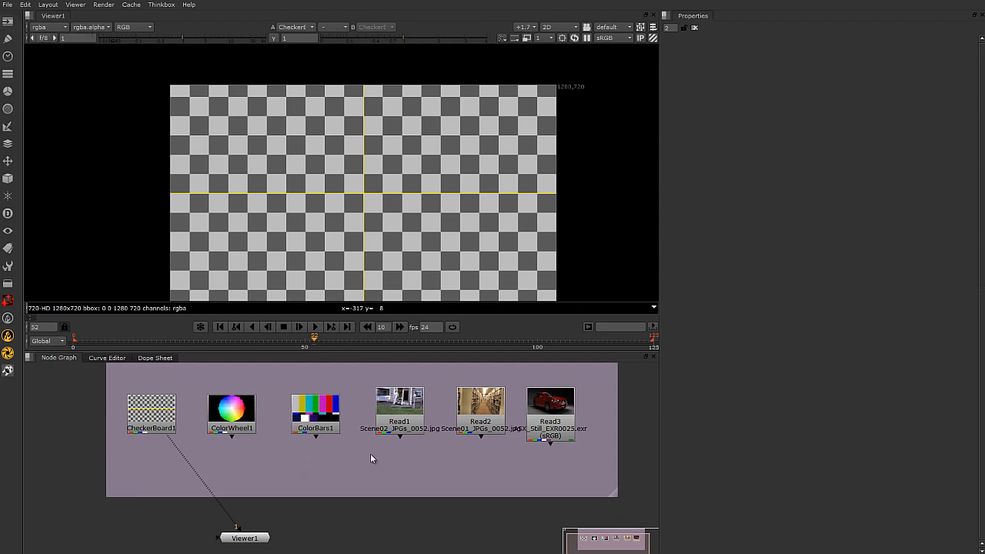
Step: Display the ColorWheel1 node through the first input of Viewer1
scroll(276, 449, down, 3)
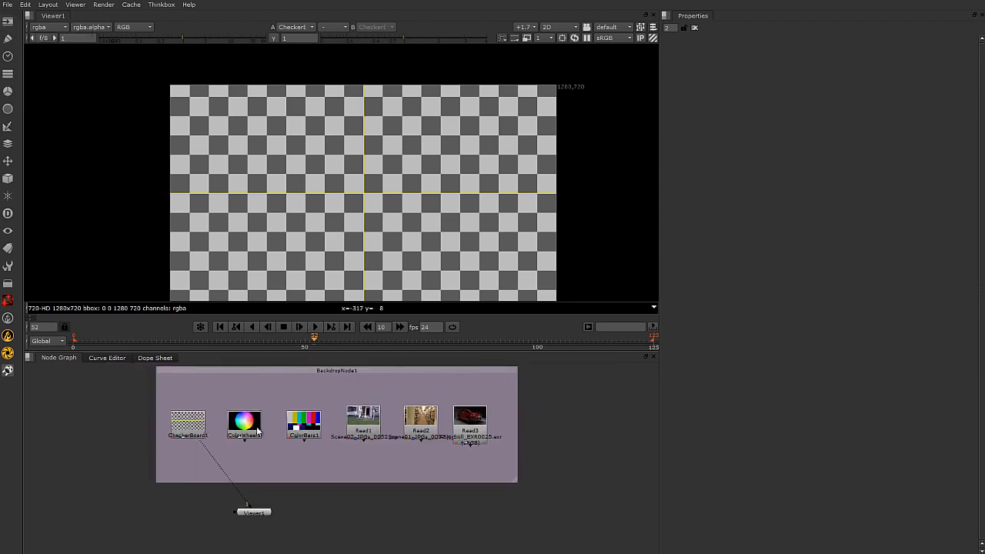
drag(267, 448, 210, 444)
click(279, 469)
click(184, 428)
click(309, 471)
click(190, 423)
drag(189, 423, 191, 423)
click(248, 422)
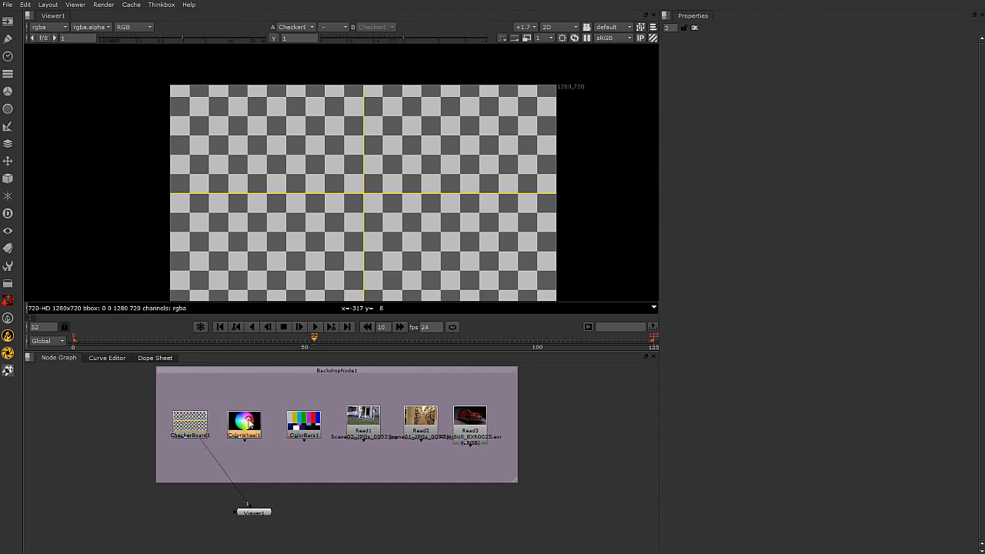
key(1)
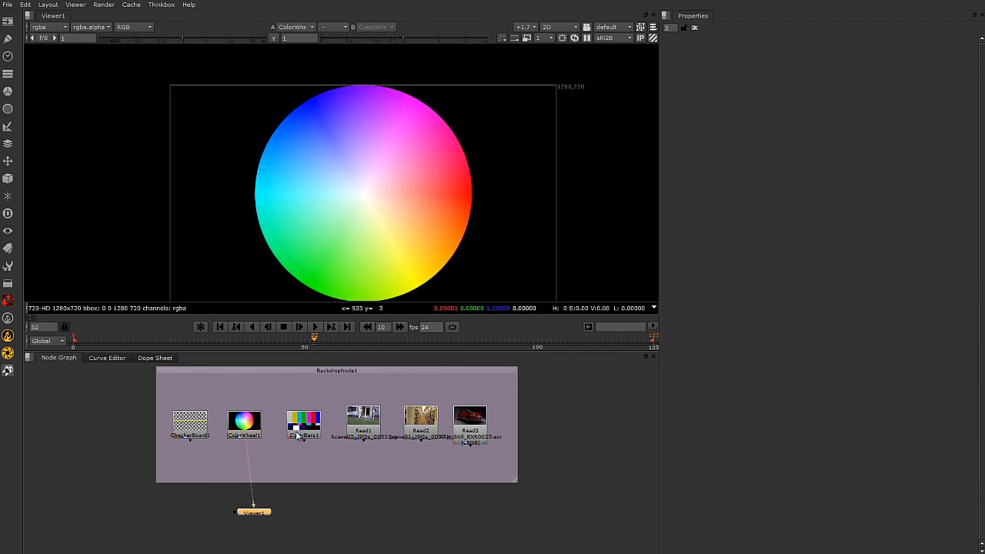
Step: Switch the viewer's channel display to alpha (A) and return it to RGB
click(136, 28)
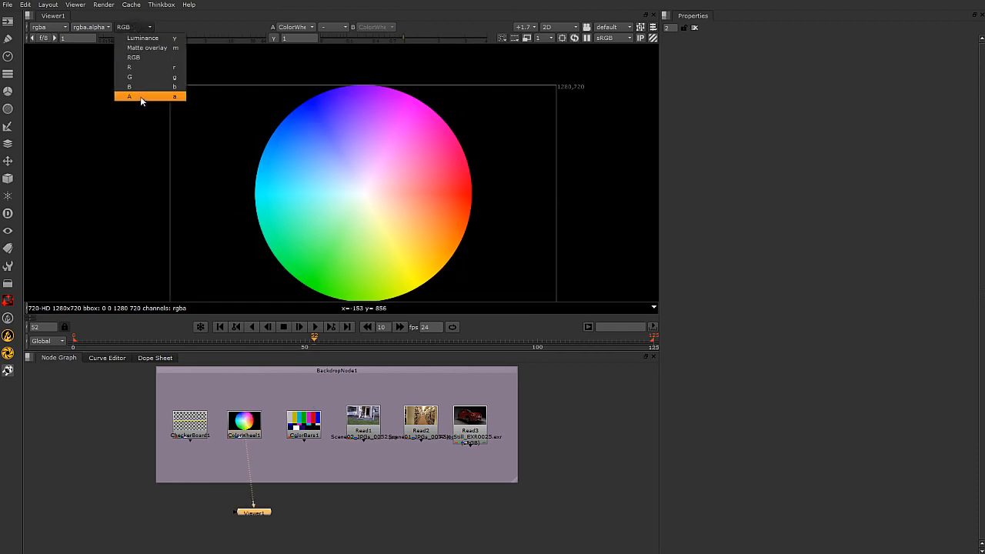
click(140, 96)
click(133, 27)
click(135, 37)
Step: Display the ColorBars1 node through the first input of Viewer1 and frame the whole image in the viewer
click(304, 422)
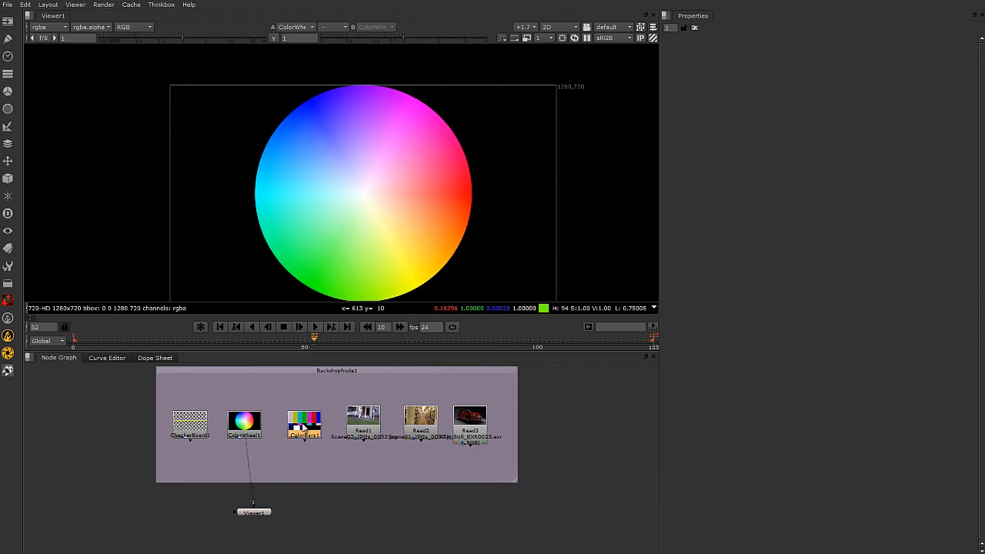
key(1)
scroll(334, 199, down, 2)
middle_drag(371, 216, 356, 203)
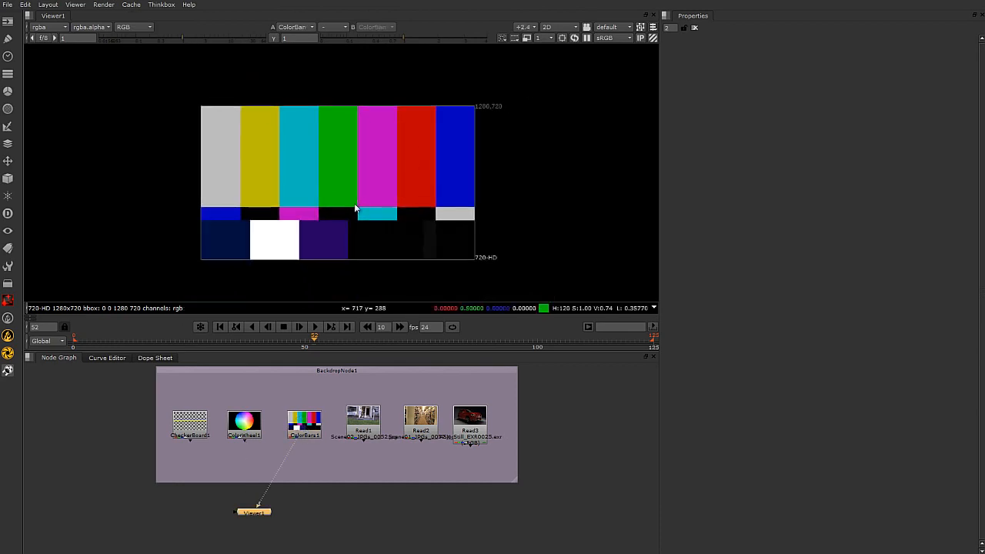
scroll(356, 204, up, 2)
click(326, 486)
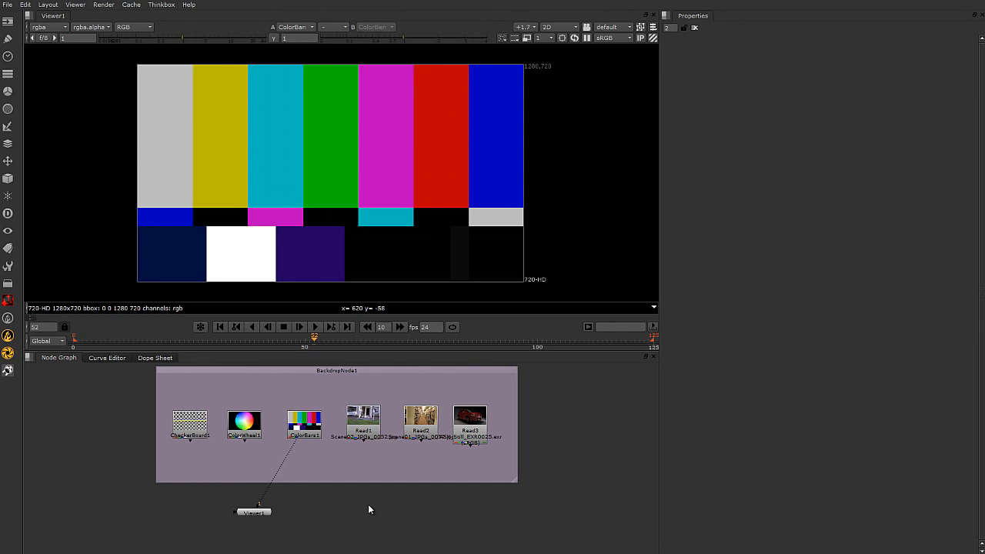
middle_drag(348, 508, 337, 522)
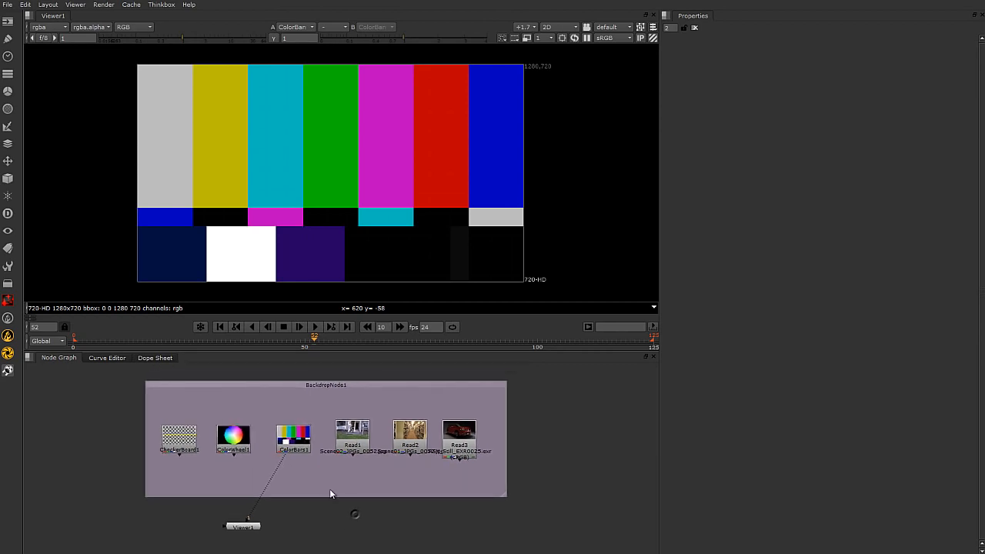
scroll(292, 455, up, 1)
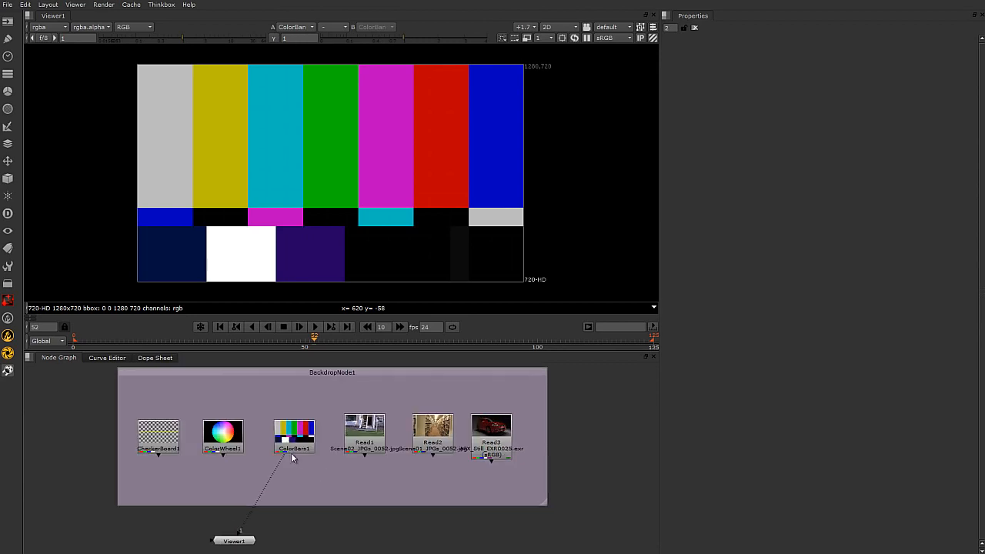
middle_drag(299, 457, 320, 478)
scroll(338, 483, up, 1)
scroll(332, 495, down, 1)
scroll(342, 474, up, 1)
click(308, 434)
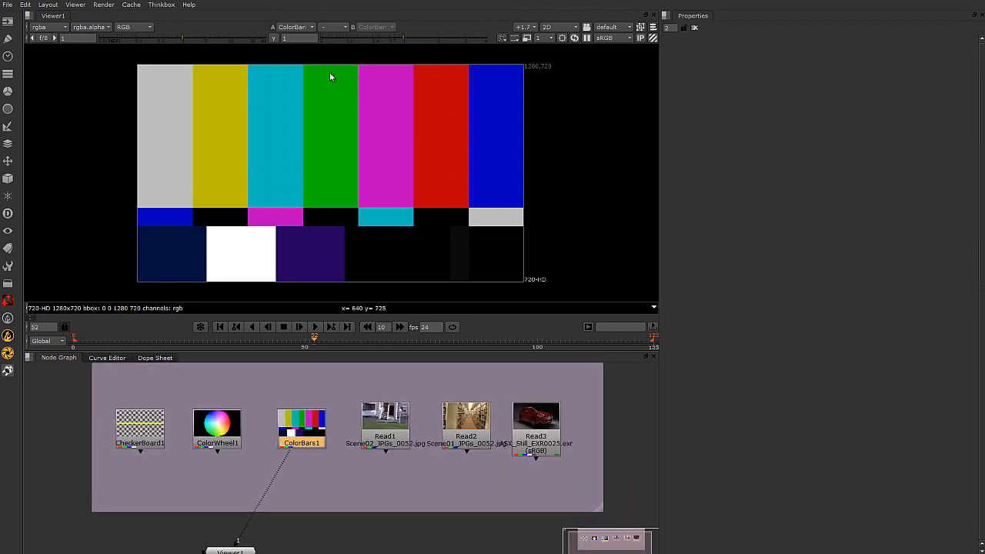
click(342, 513)
Step: Find the Blur node by name and insert it between ColorBars1 and Viewer1
click(291, 441)
middle_drag(315, 454, 307, 427)
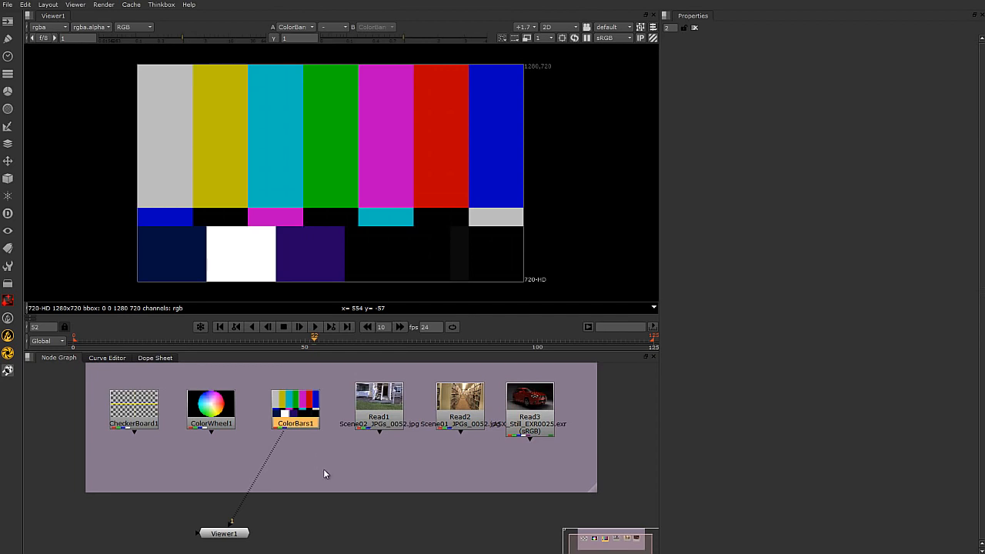
key(Tab)
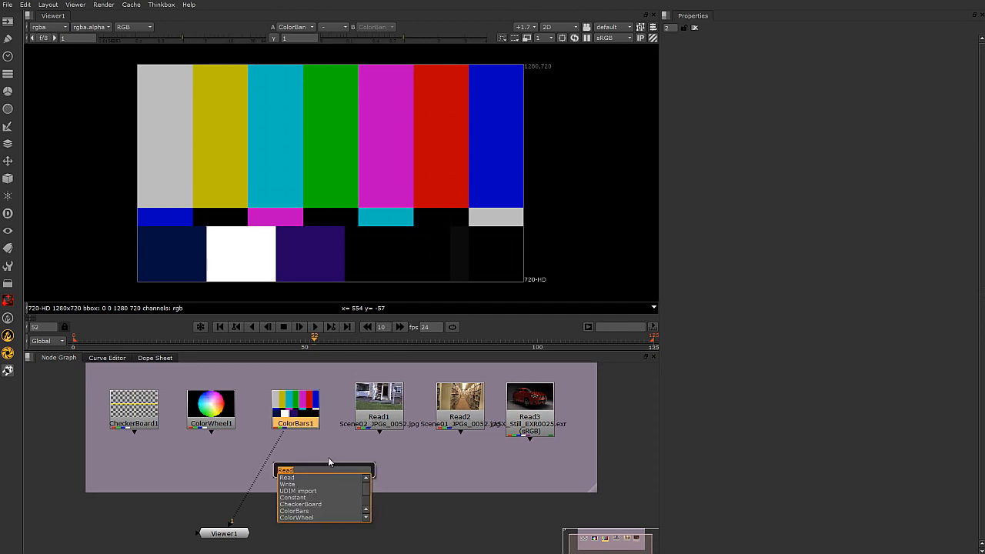
text(b)
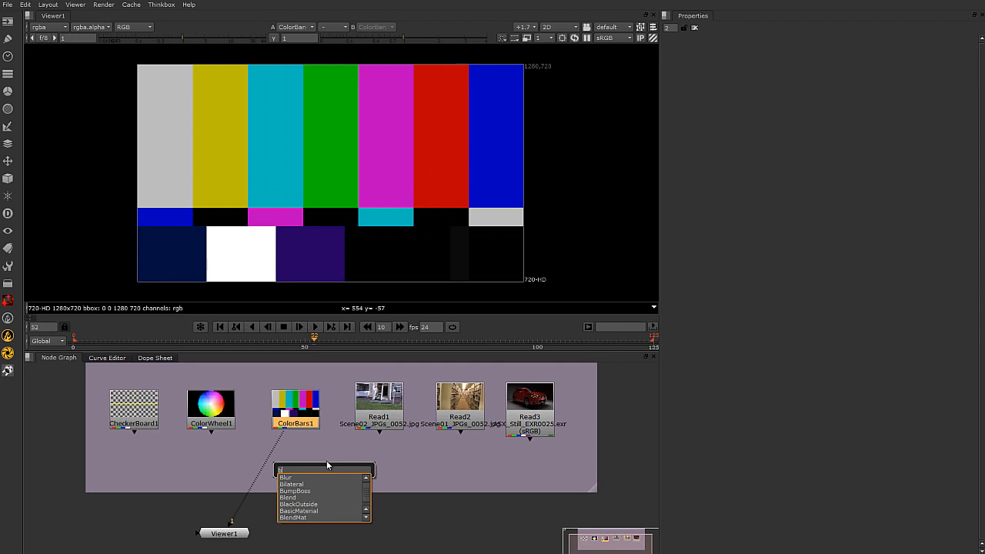
text(lur)
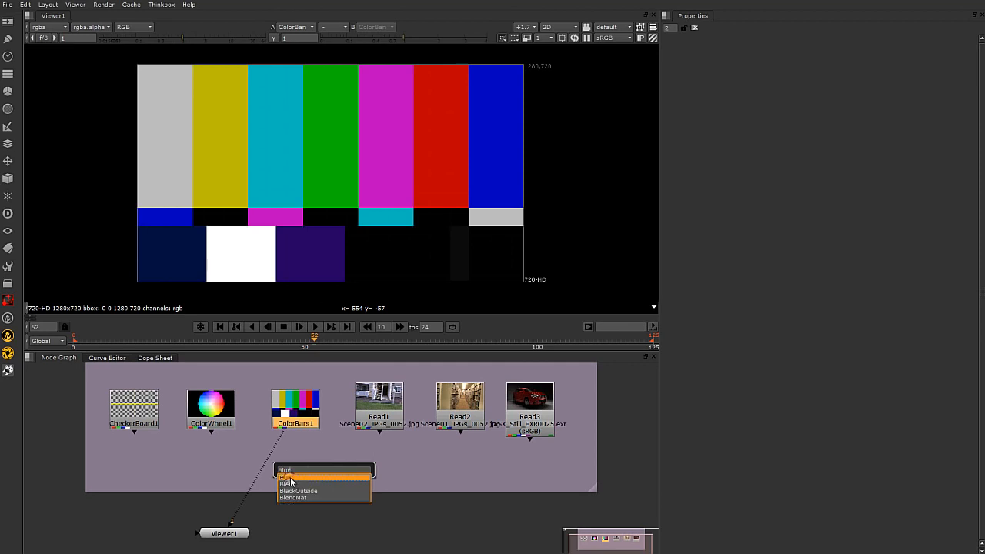
click(287, 478)
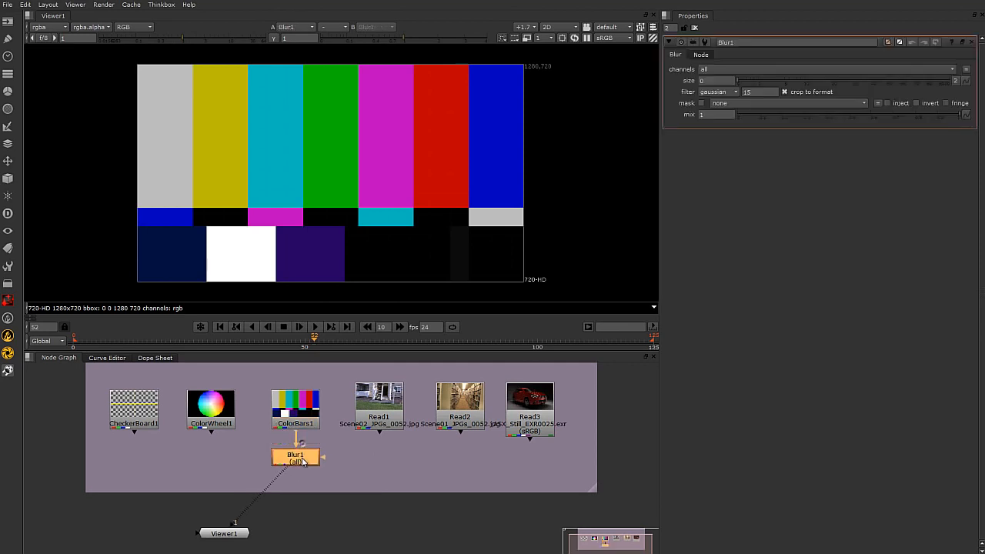
drag(302, 459, 295, 440)
click(296, 409)
Step: Try Blur sizes of 53.5 and 23.5 on the color bars, and delete the Blur node
drag(738, 82, 894, 83)
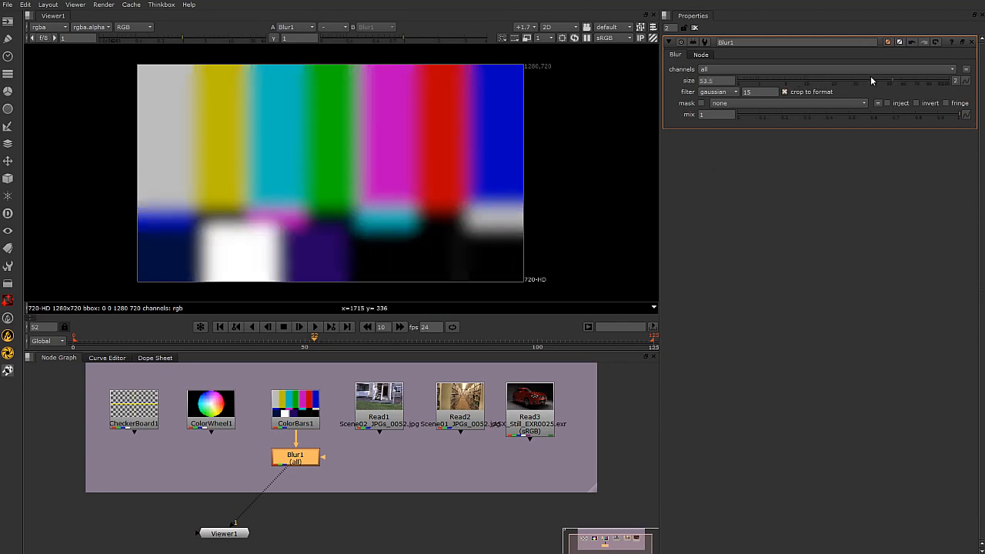
click(771, 83)
click(807, 83)
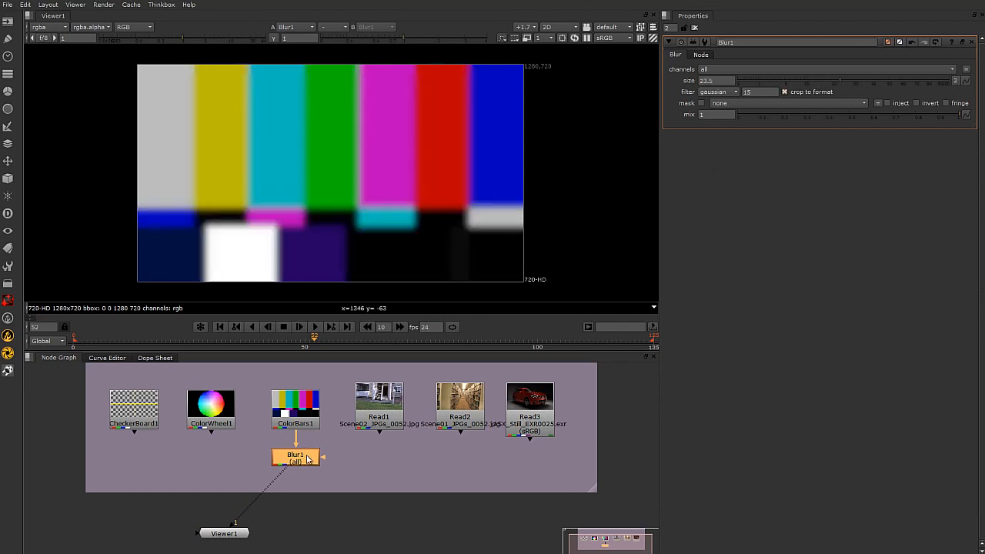
key(Delete)
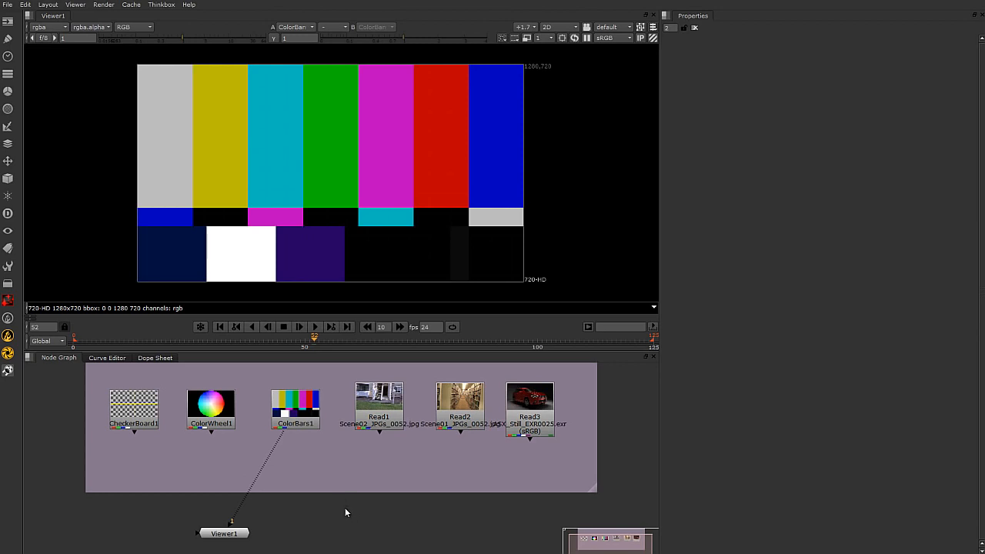
Step: Create an unconnected Blur node below the backdrop and connect it between ColorBars1 and Viewer1
key(Tab)
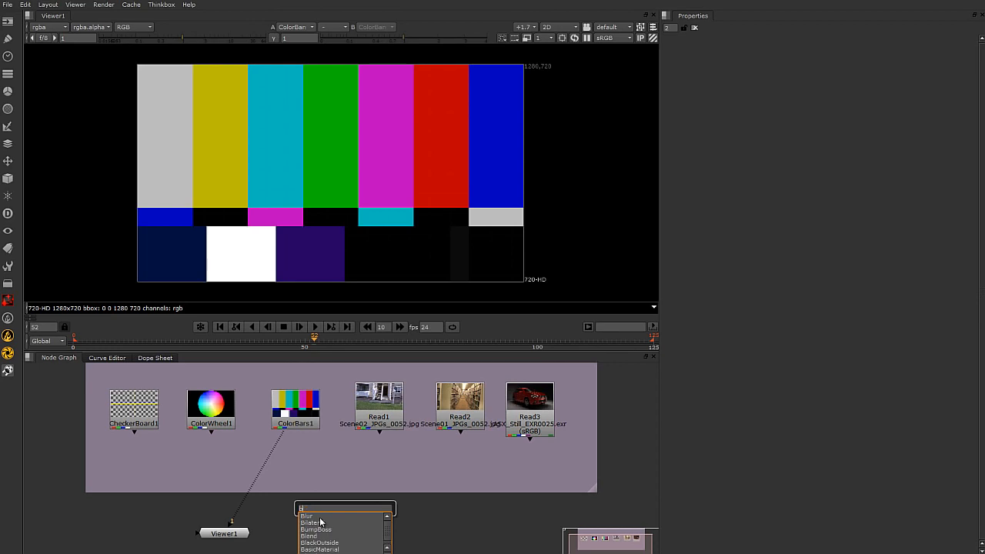
key(Return)
mouse_move(359, 515)
mouse_down()
mouse_move(337, 525)
mouse_move(344, 527)
mouse_up()
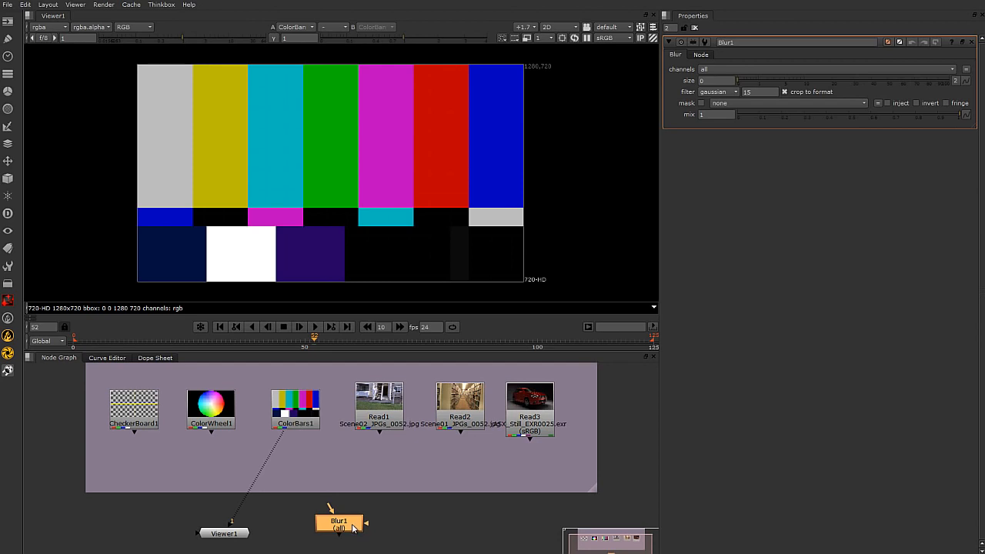
drag(331, 510, 350, 525)
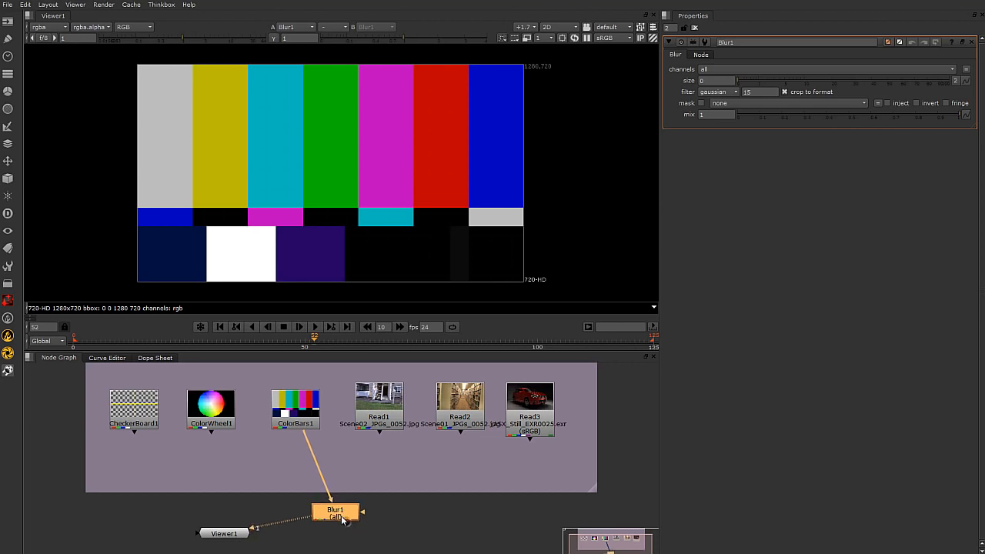
Step: Delete the Blur node outside the backdrop and add a new one directly beneath ColorBars1
key(Delete)
key(Tab)
text(Blur)
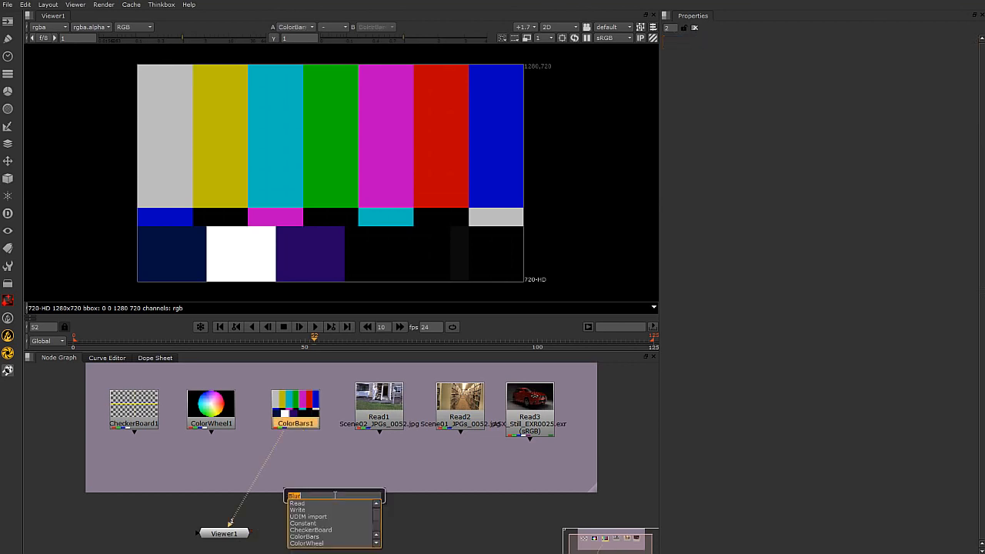
click(304, 506)
mouse_move(311, 458)
mouse_down()
mouse_move(348, 487)
mouse_move(248, 470)
mouse_move(225, 522)
mouse_move(278, 437)
mouse_move(233, 519)
mouse_move(289, 438)
mouse_move(237, 531)
mouse_move(330, 456)
mouse_move(279, 452)
mouse_move(312, 453)
mouse_up()
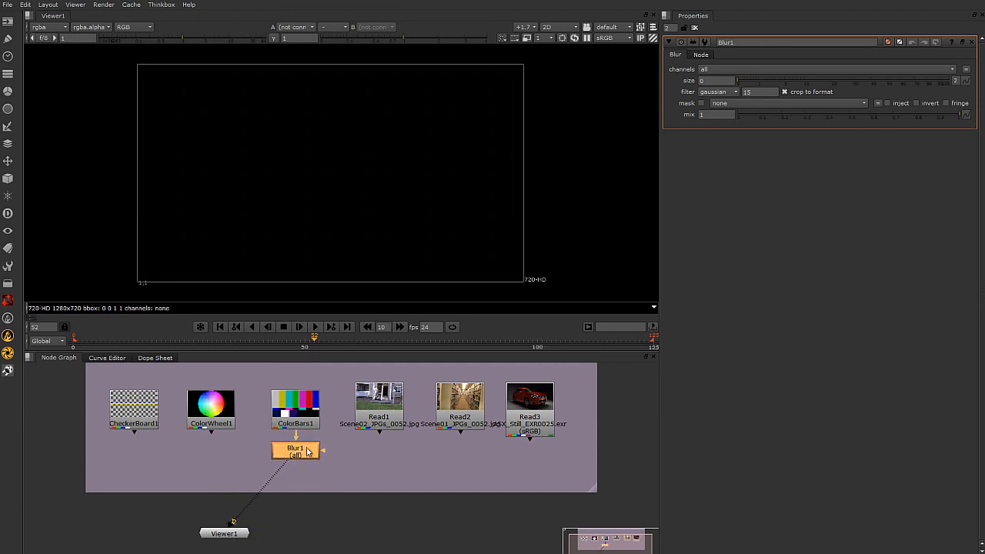
Step: Move Viewer1 slightly down and display Blur1 through the viewer's first input
drag(240, 530, 239, 534)
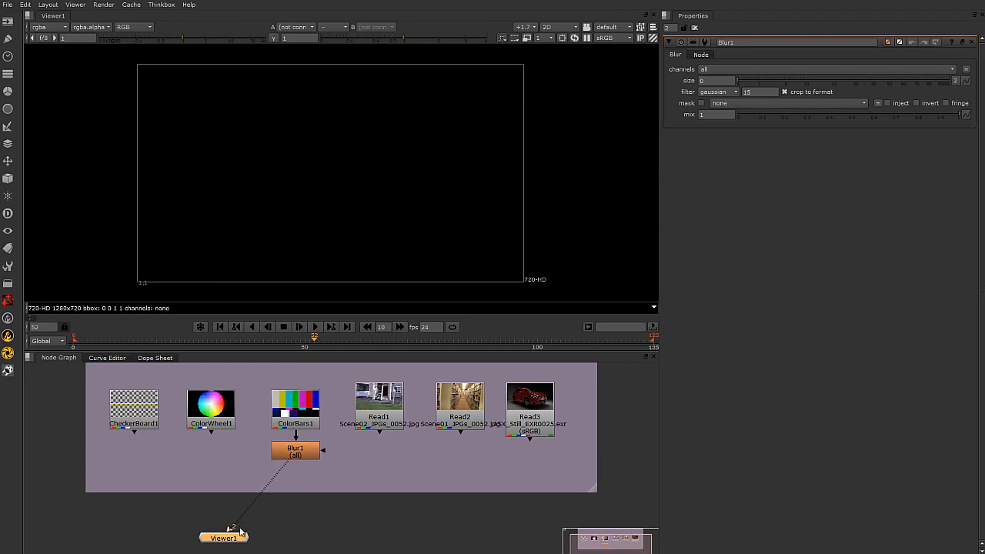
click(286, 452)
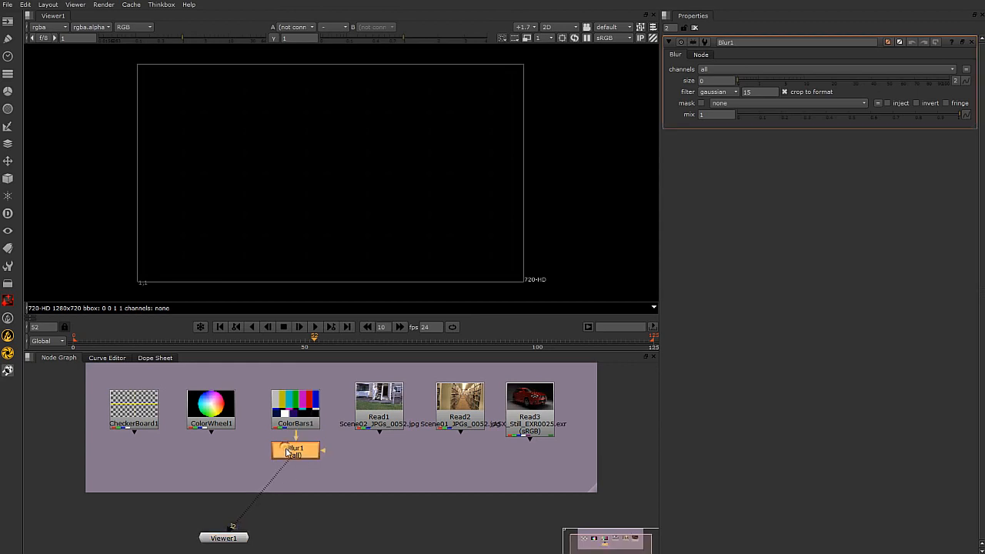
key(1)
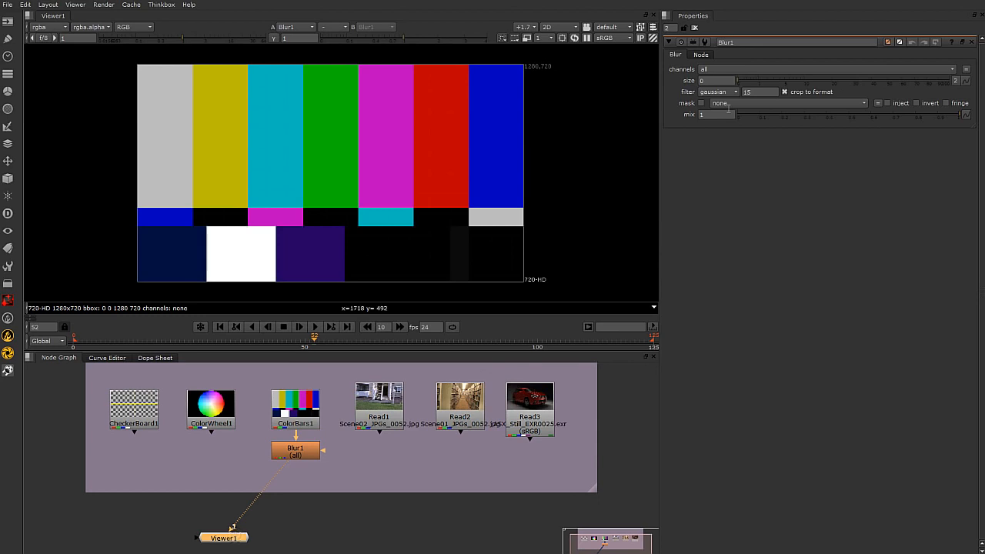
Step: Set the size of Blur1 to 27
click(838, 79)
drag(839, 80, 845, 81)
click(385, 472)
Step: Add a Saturation node after Blur1 by searching for "sat", and position it just beneath the blur
click(302, 456)
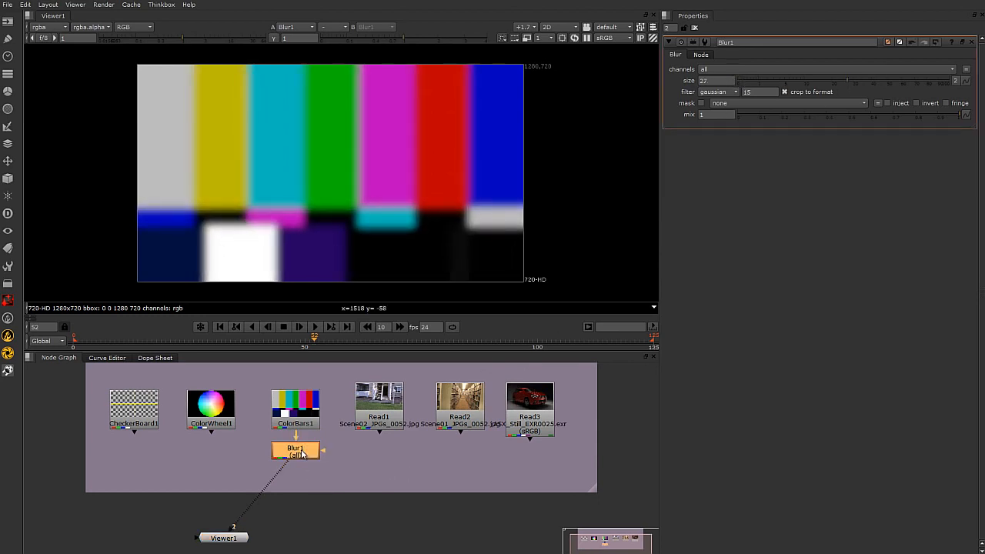
key(Tab)
text(sat)
key(Return)
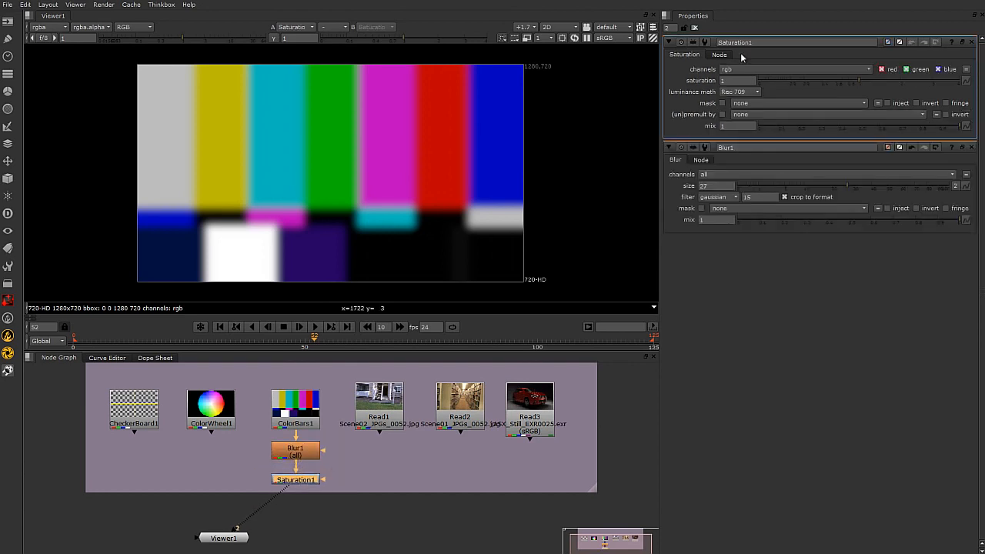
click(305, 471)
drag(304, 481, 310, 478)
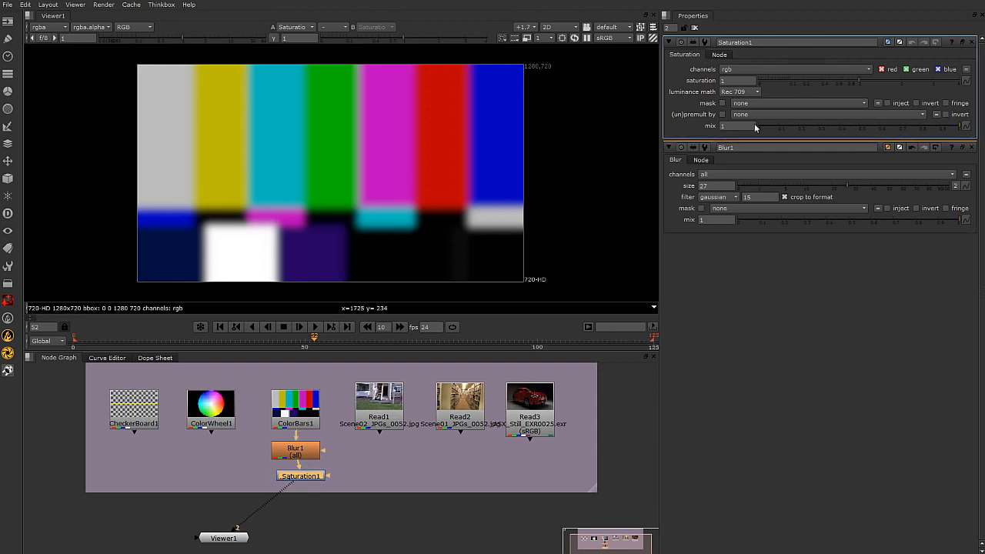
Step: Lower Saturation1's saturation to 0.026, align the node directly beneath Blur1, and shift Viewer1 slightly
drag(862, 79, 775, 83)
drag(310, 477, 305, 484)
click(300, 456)
click(302, 483)
drag(226, 538, 220, 542)
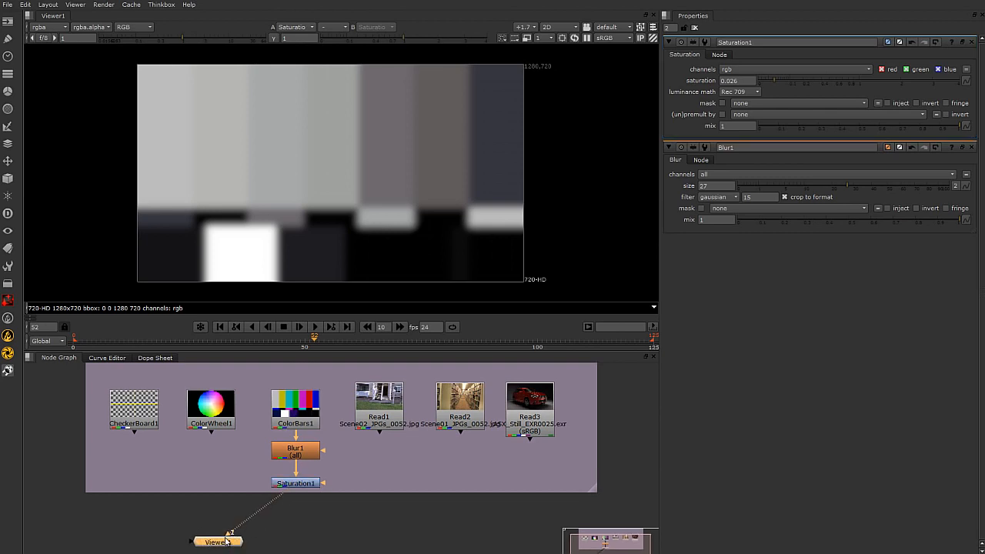
Step: Select ColorBars1, Blur1 and Saturation1 together, and move Saturation1 slightly closer to Blur1
click(324, 521)
click(212, 544)
click(305, 402)
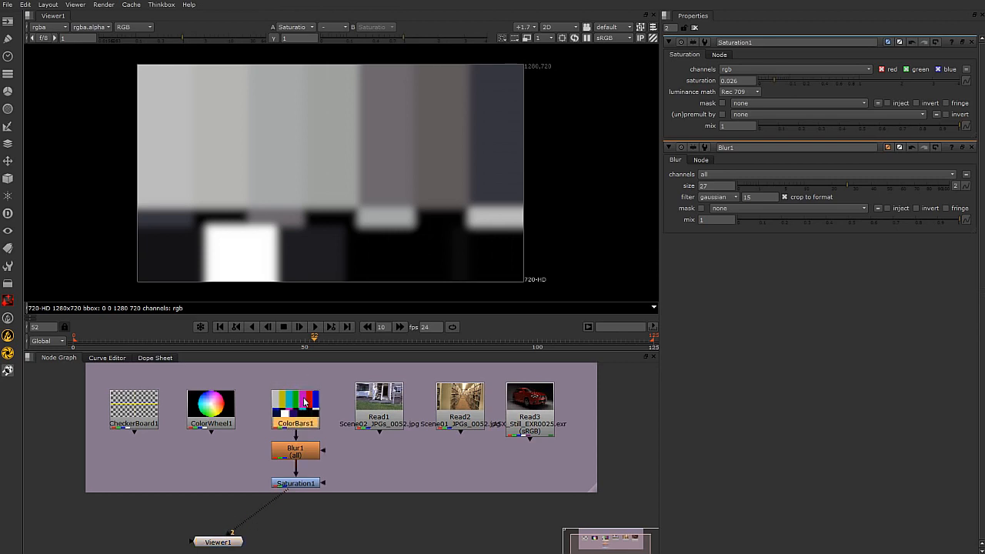
shift+click(300, 454)
shift+click(302, 483)
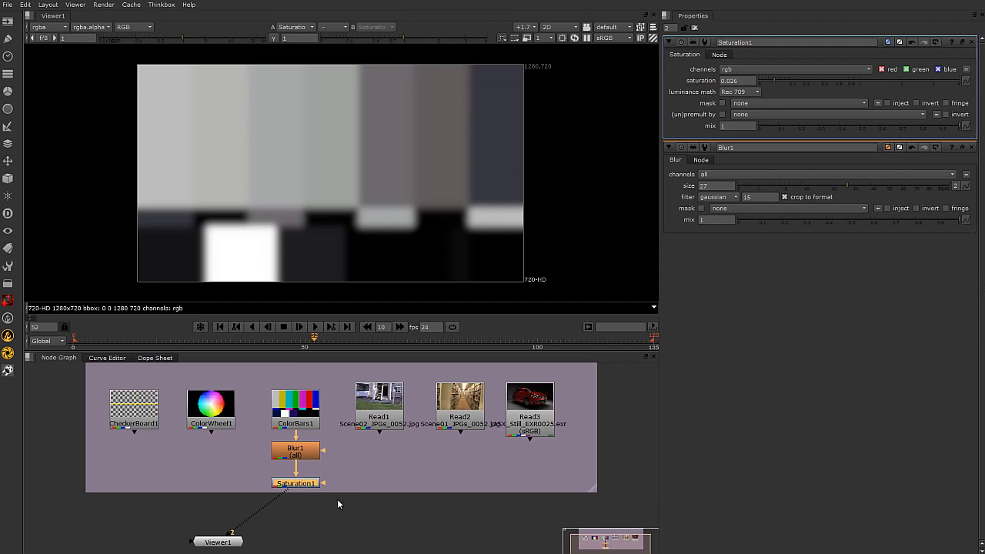
click(299, 485)
drag(304, 486, 309, 480)
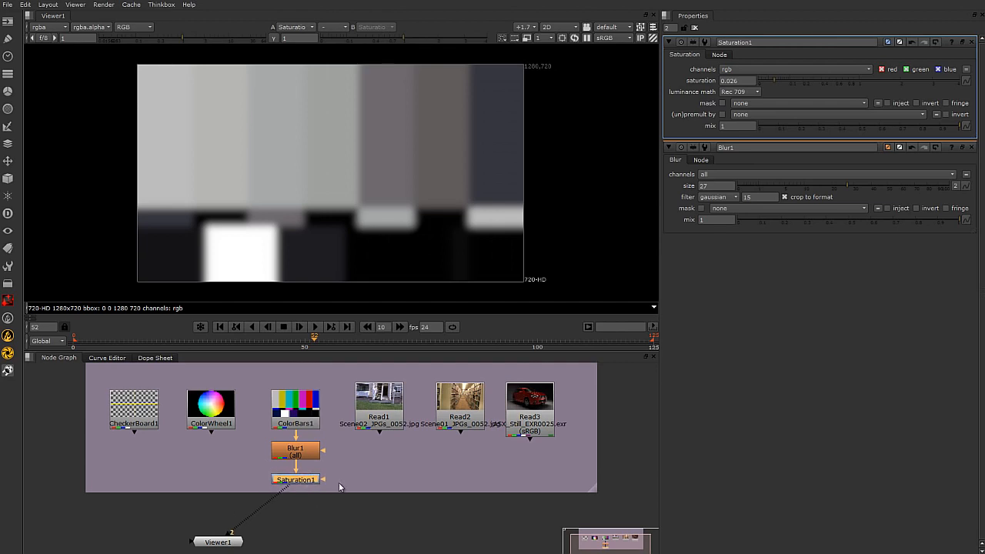
Step: Disable and re-enable Saturation1 repeatedly to compare the image with and without the desaturation
key(d)
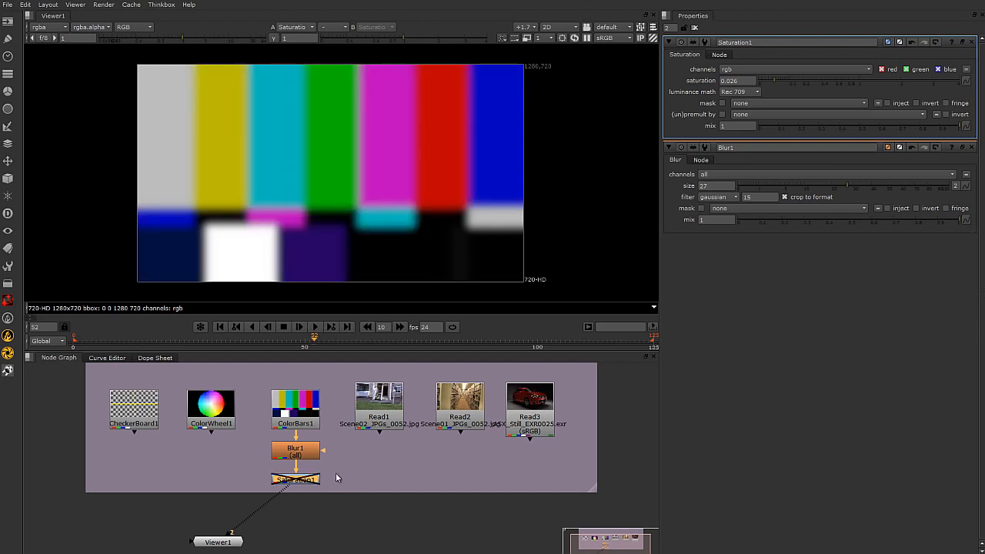
key(d)
key(d)
key(d)
key(d)
key(d)
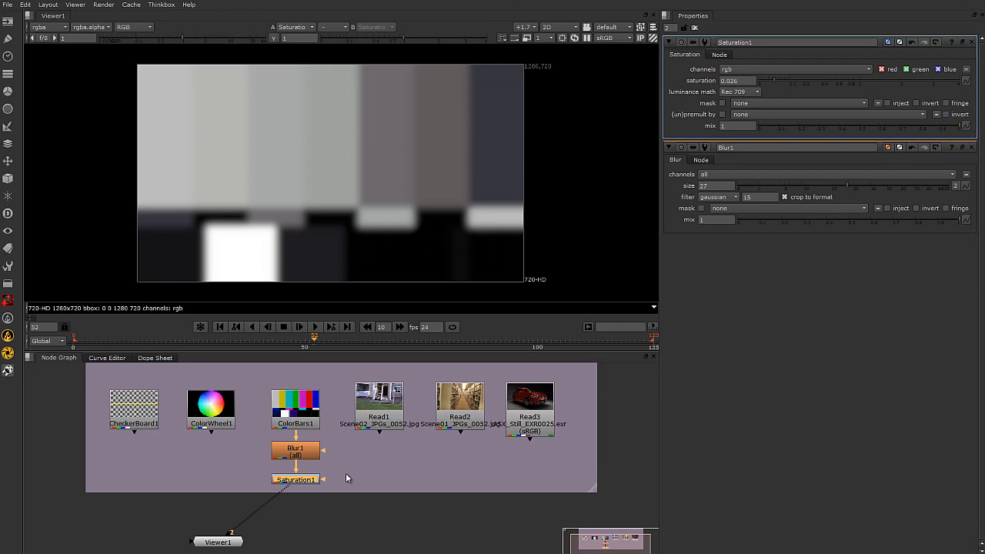
Step: Disable and re-enable Blur1 to compare the image with and without the blur
click(308, 450)
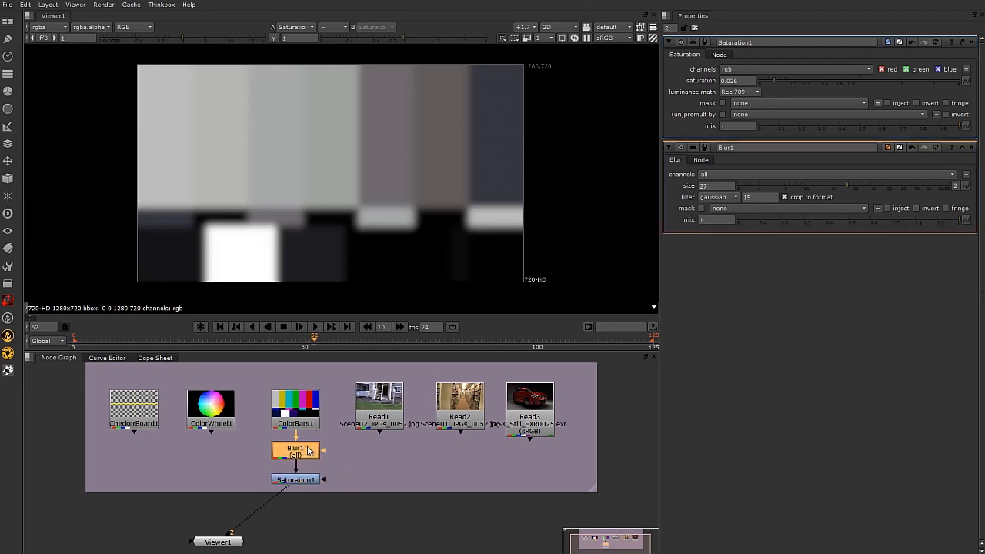
key(d)
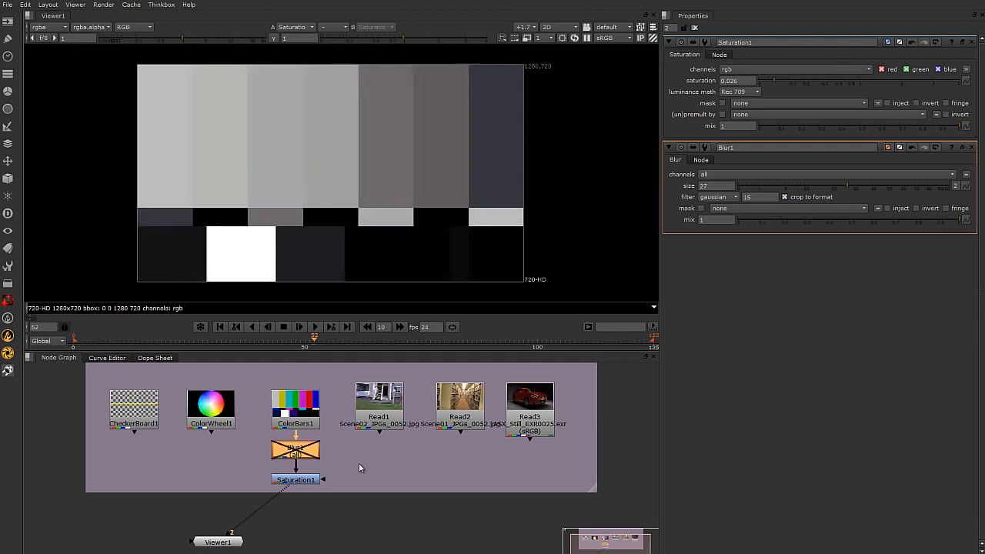
key(d)
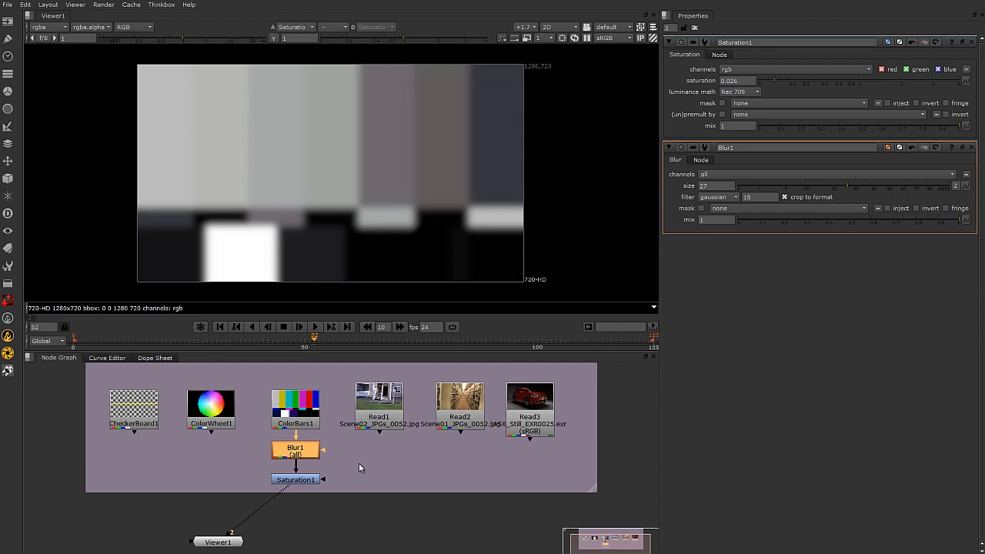
Step: Delete the Saturation1 node beneath Blur1
click(312, 492)
click(311, 479)
click(355, 482)
click(313, 480)
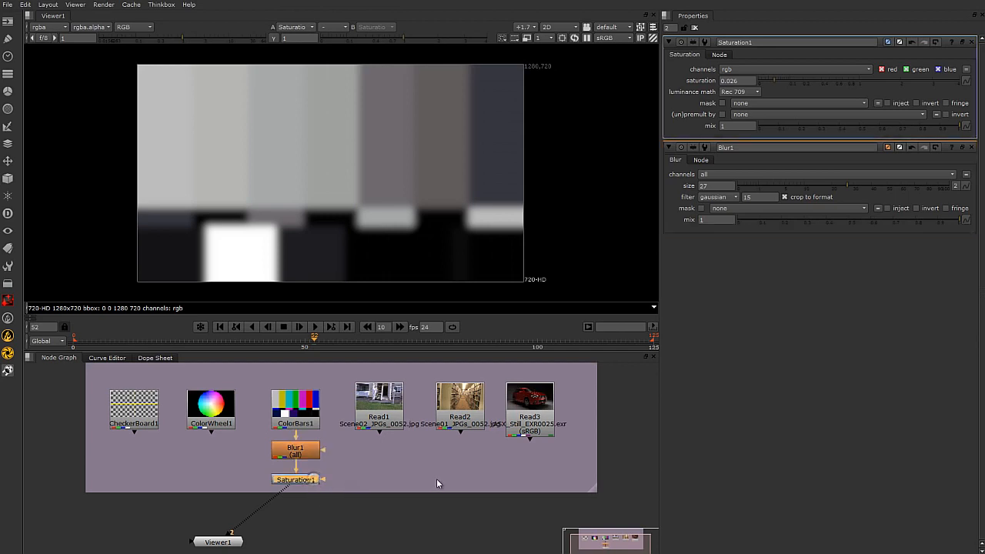
key(d)
key(Delete)
drag(292, 459, 243, 468)
click(242, 470)
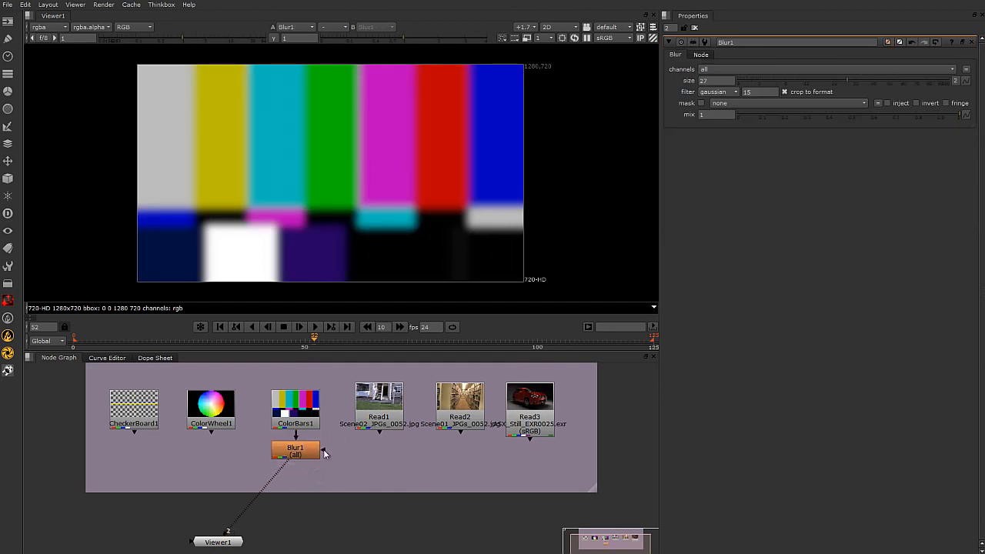
scroll(325, 446, up, 3)
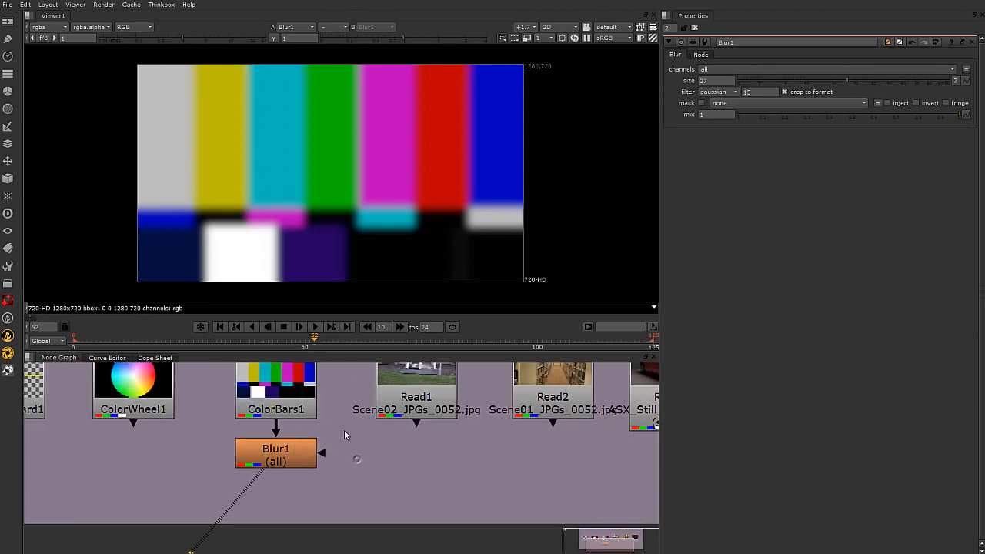
drag(292, 471, 273, 489)
drag(340, 428, 295, 489)
drag(344, 432, 271, 490)
drag(342, 430, 211, 485)
middle_click(362, 478)
click(339, 485)
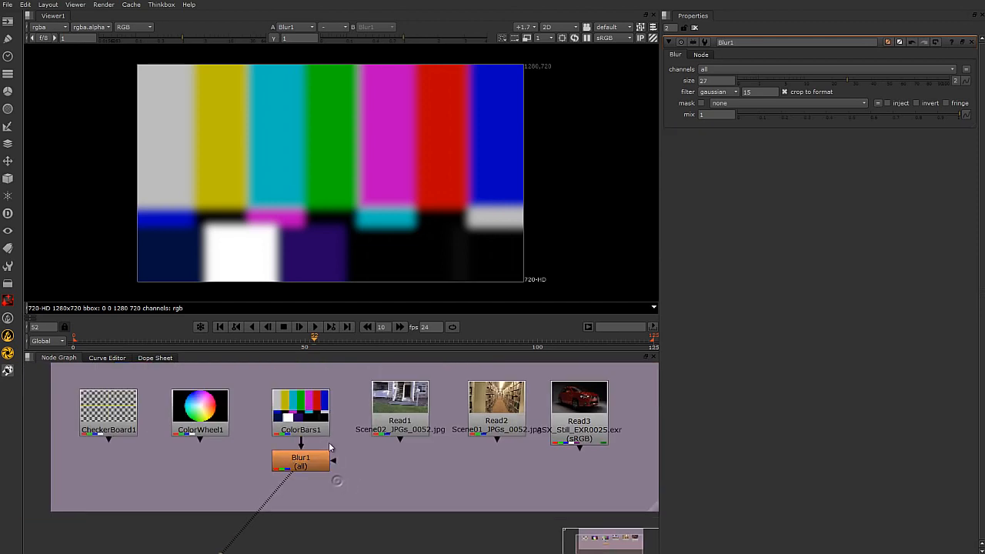
drag(251, 490, 353, 405)
click(346, 486)
drag(254, 490, 257, 373)
click(349, 493)
scroll(353, 491, down, 2)
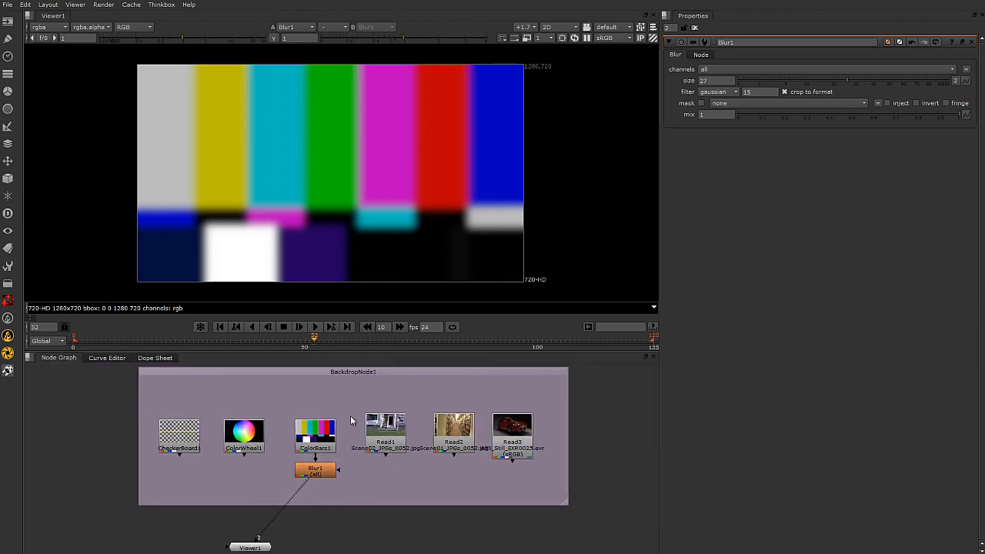
Step: Delete the Blur1 node beneath ColorBars1
drag(350, 453, 241, 490)
click(331, 493)
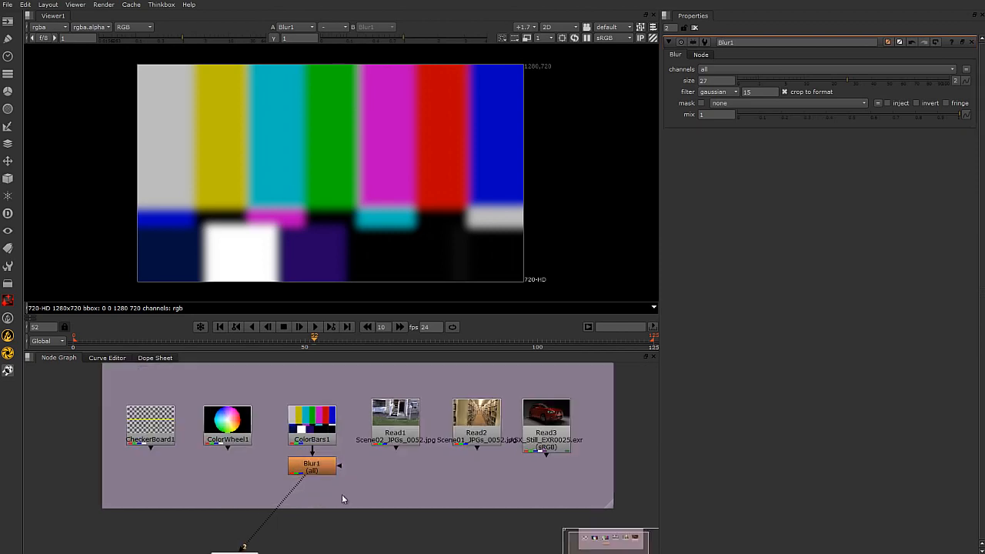
key(Delete)
scroll(477, 516, up, 2)
middle_drag(290, 502, 326, 493)
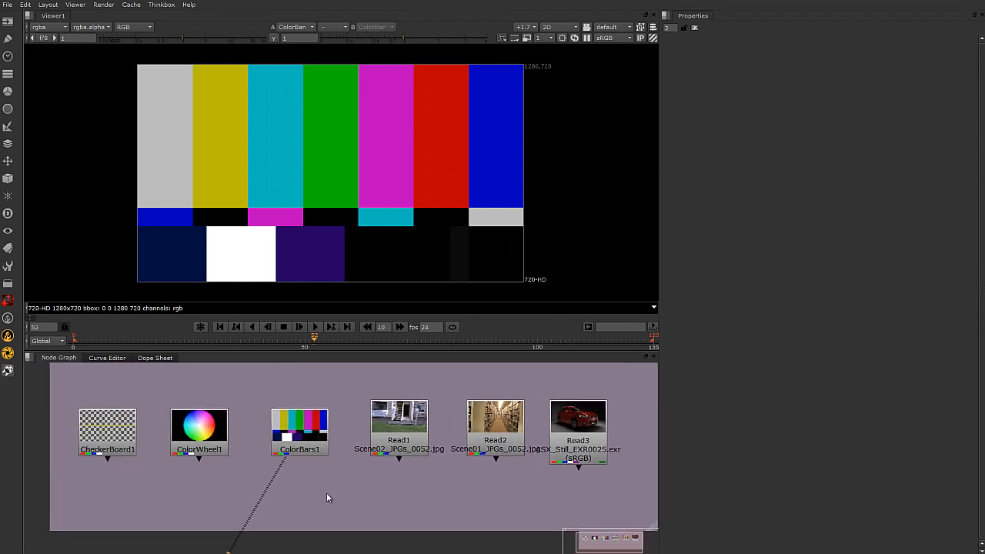
Step: Enlarge the Node Graph pane upward into the viewer area to give the nodes more room
scroll(328, 494, up, 1)
drag(566, 351, 500, 289)
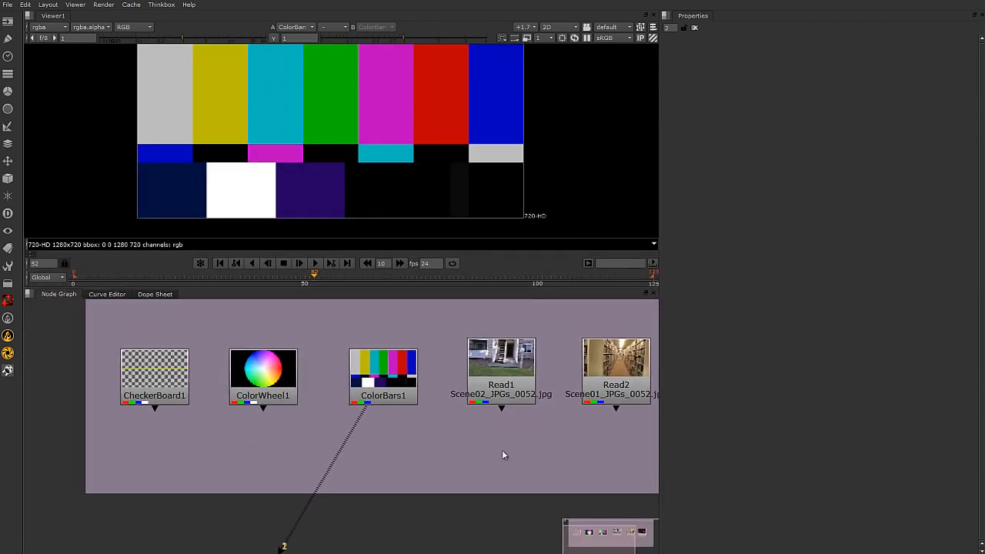
middle_drag(492, 456, 431, 466)
middle_drag(501, 456, 526, 453)
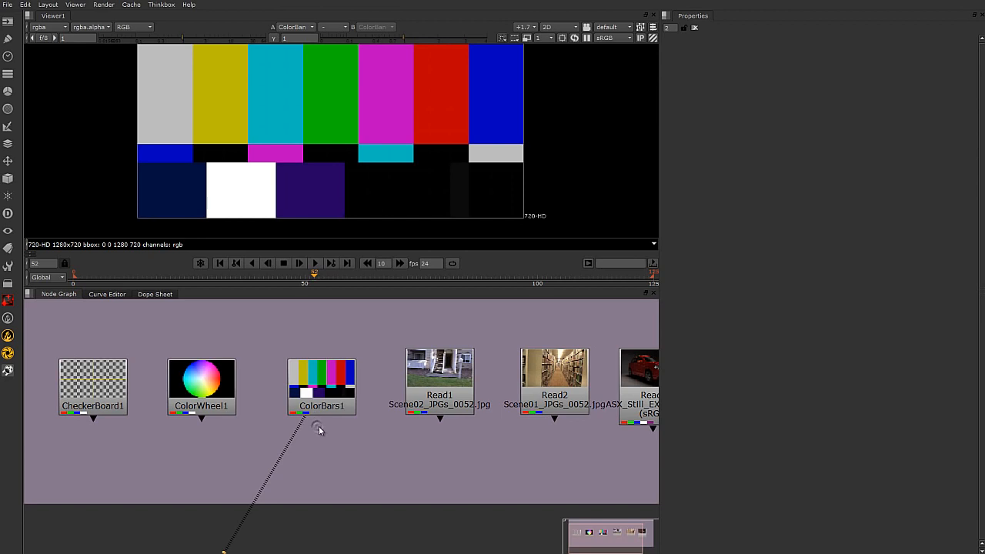
Step: Display Read1 through the viewer's first input
scroll(406, 437, up, 5)
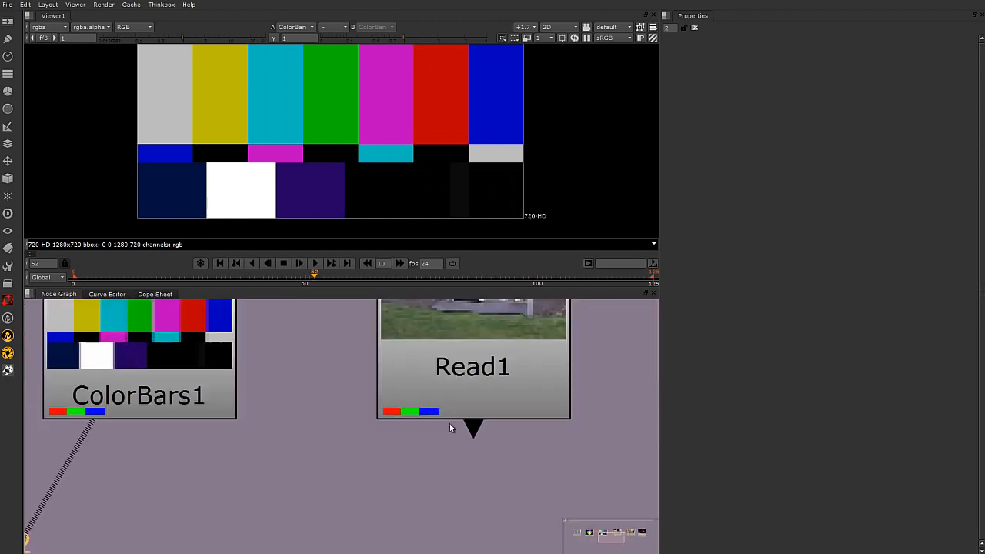
scroll(478, 400, up, 2)
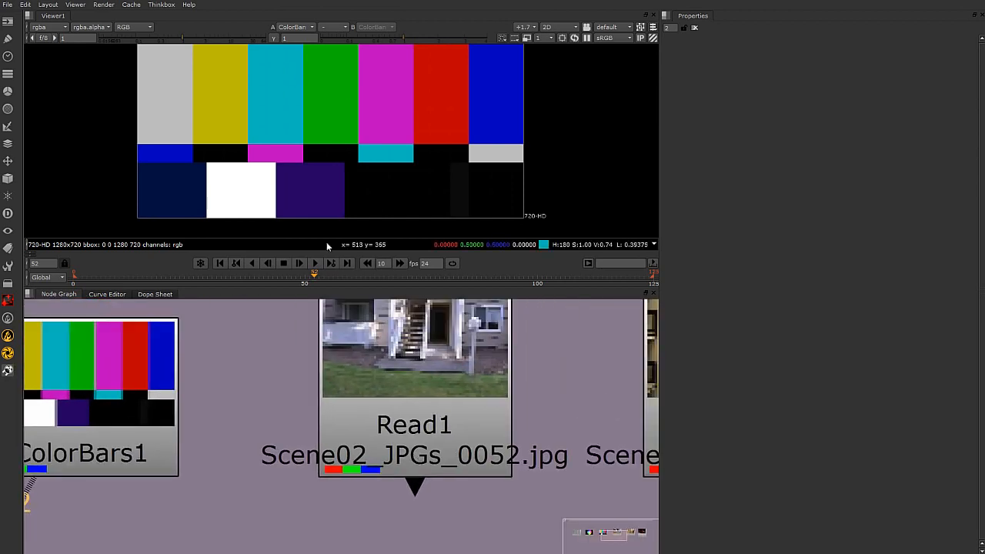
click(398, 411)
key(1)
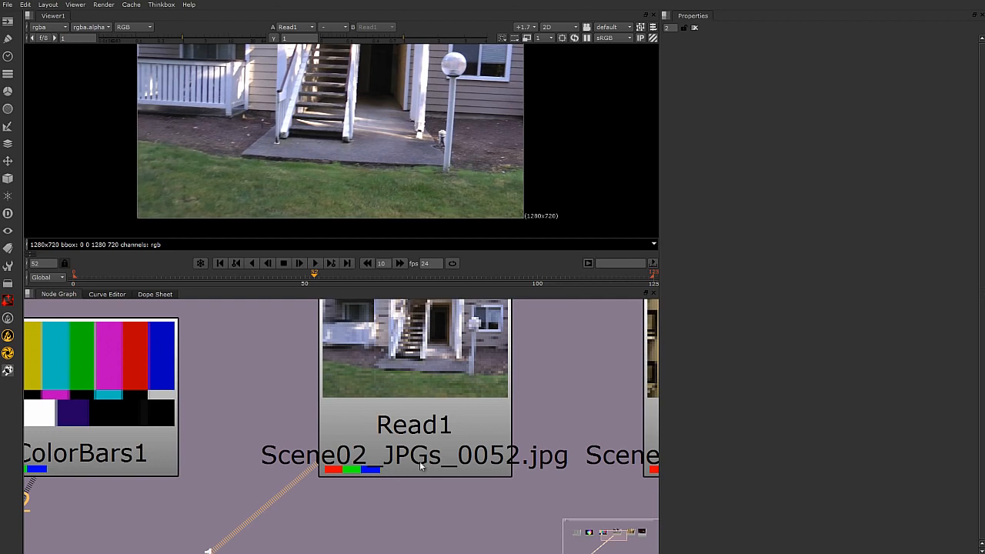
scroll(272, 174, down, 1)
Step: Examine Read1's alpha channel in the viewer and return the display to RGB
click(135, 27)
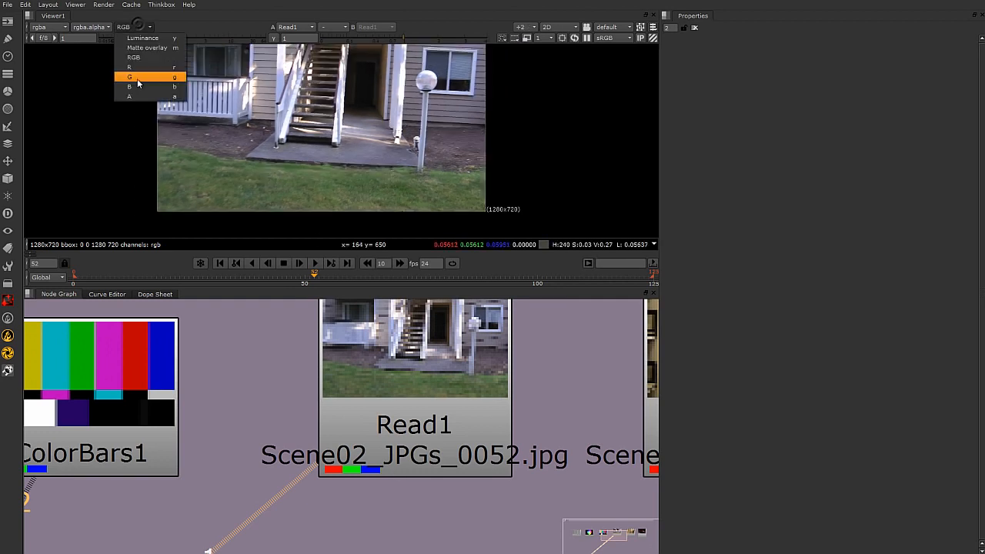
click(130, 96)
scroll(286, 120, down, 1)
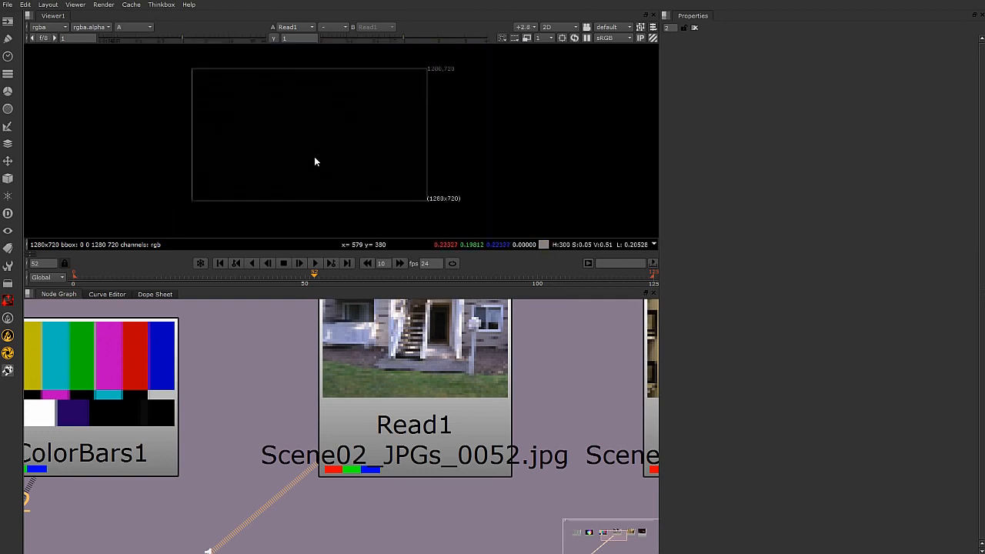
click(135, 27)
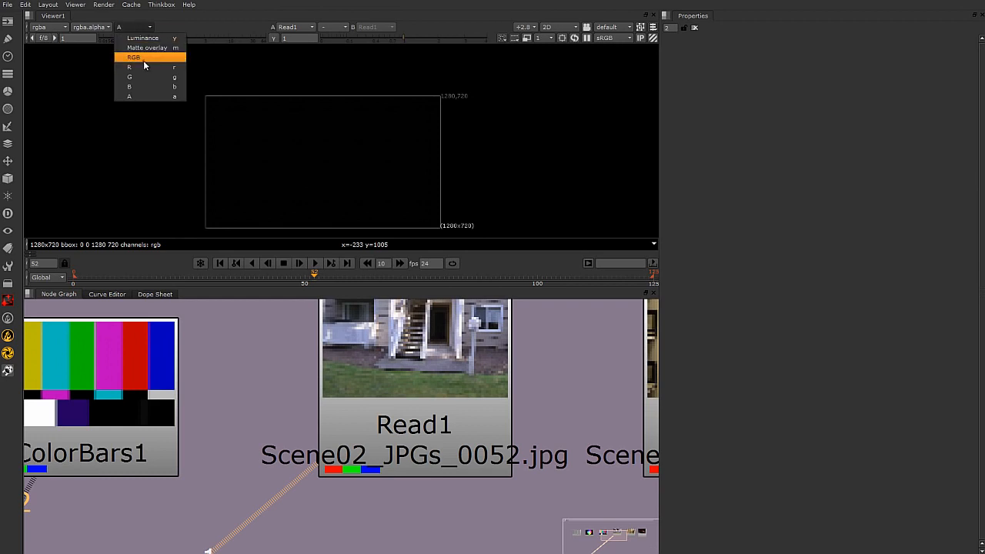
click(143, 60)
Step: Display ColorWheel1 through the viewer's first input
scroll(419, 449, down, 1)
middle_drag(420, 449, 717, 444)
middle_drag(186, 450, 301, 448)
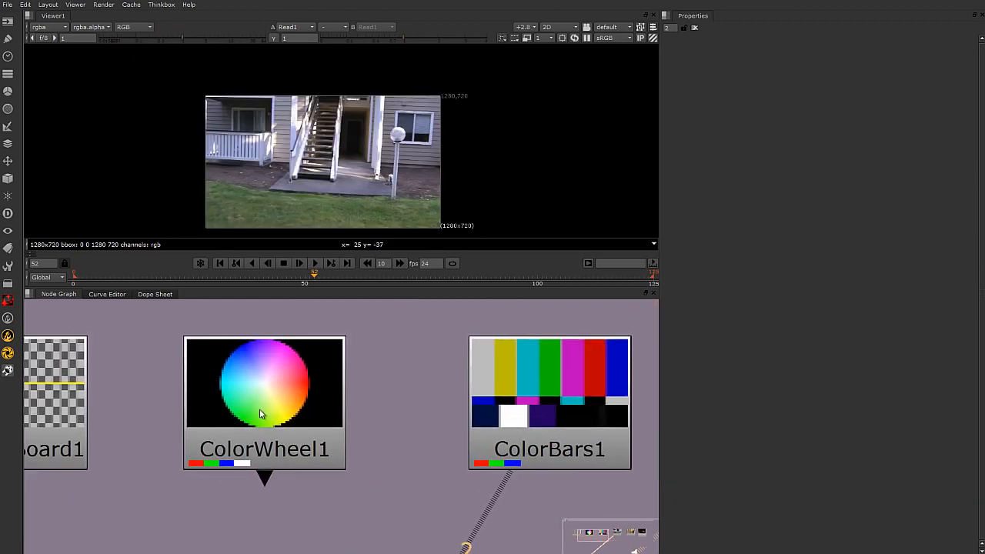
click(301, 448)
key(1)
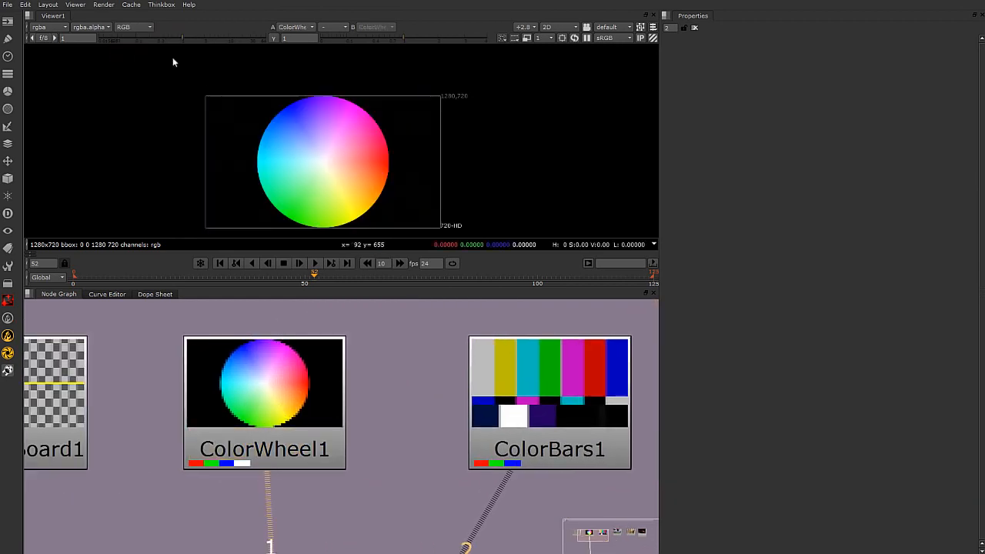
Step: Examine ColorWheel1's alpha and red channels in the viewer and return the display to RGB
click(136, 27)
click(144, 96)
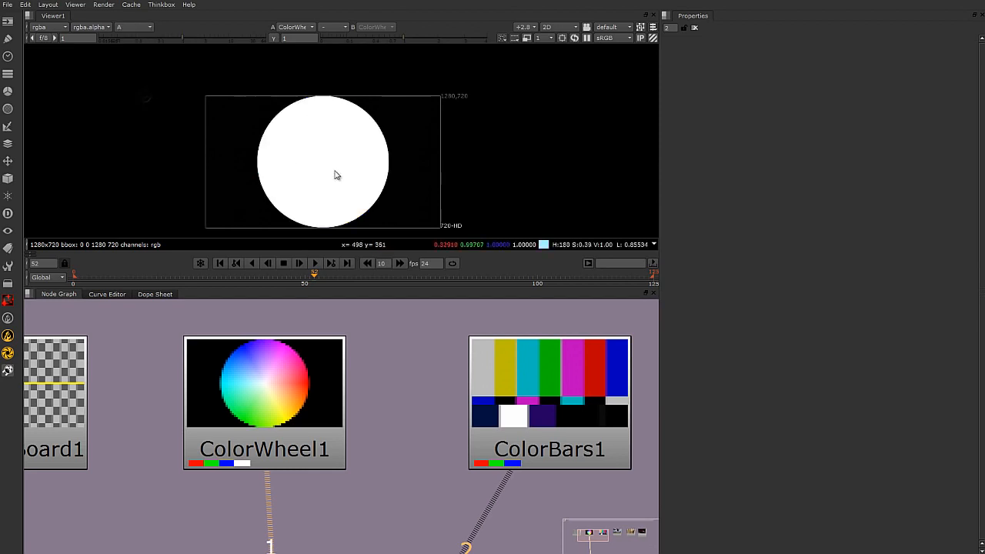
click(134, 27)
click(142, 67)
click(134, 27)
click(134, 57)
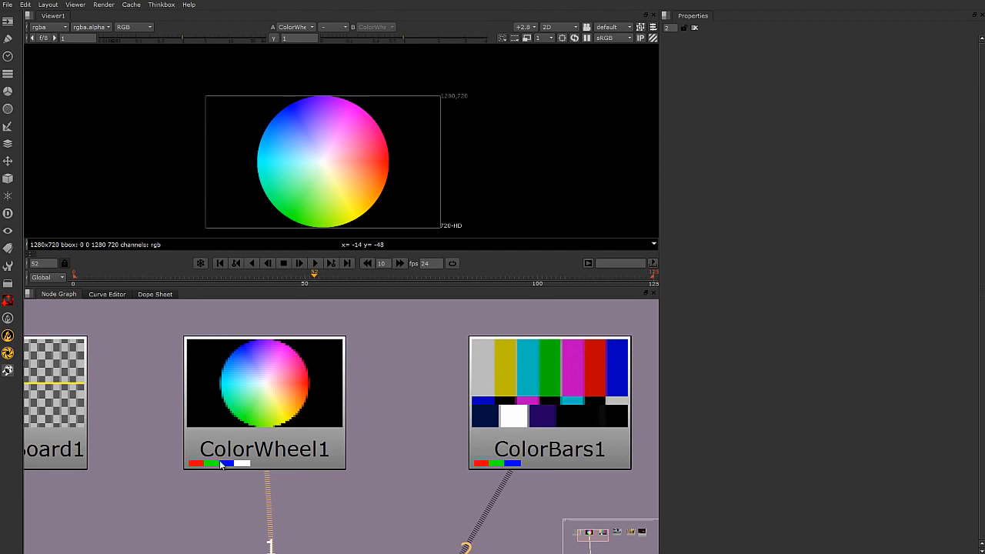
Step: Add a Blur node after ColorWheel1 by searching for "bl"
mouse_move(527, 464)
middle_down()
mouse_move(412, 453)
mouse_move(534, 447)
middle_up()
click(334, 395)
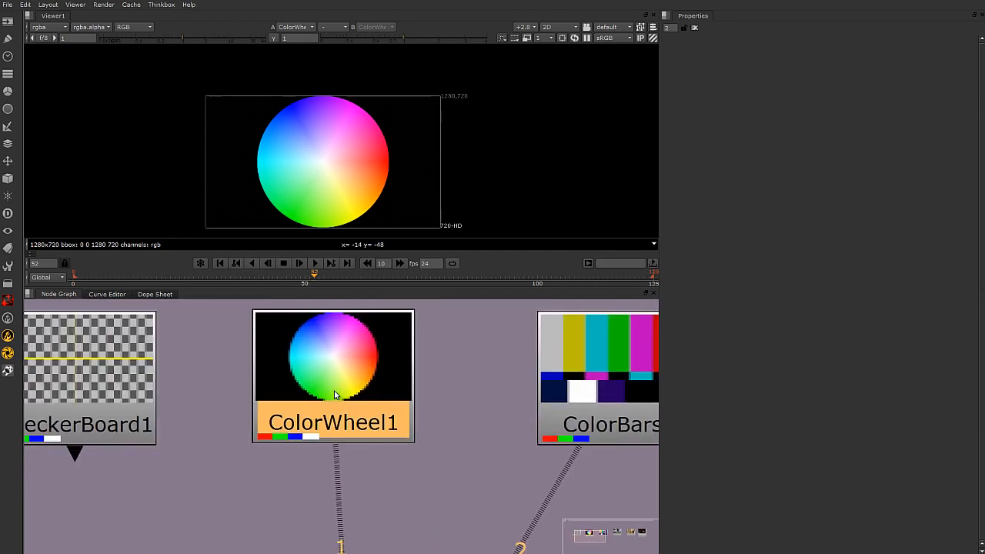
key(Tab)
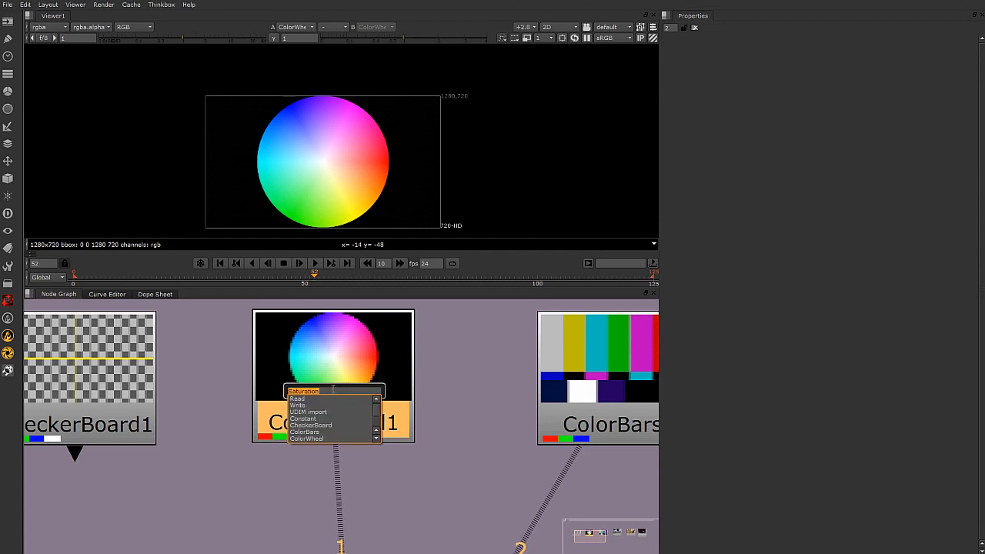
text(bl)
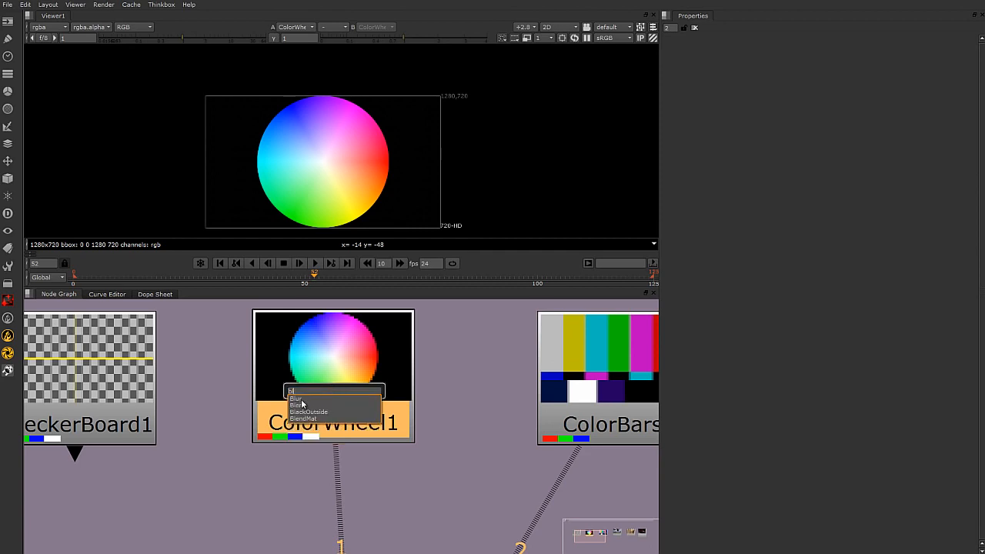
key(Return)
scroll(319, 521, up, 1)
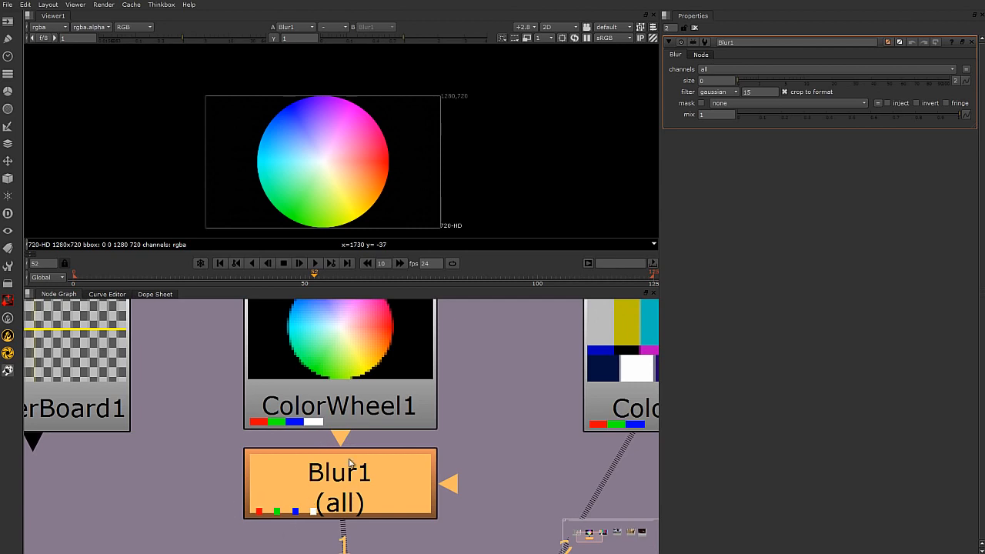
Step: Move Blur1 slightly farther below ColorWheel1 and set its size to 1.2
drag(406, 478, 407, 490)
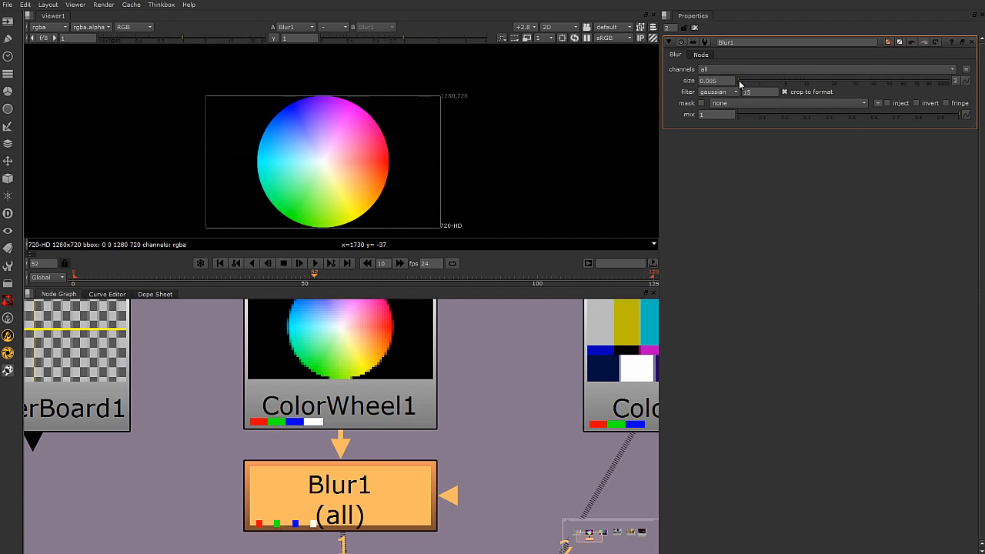
drag(740, 83, 761, 86)
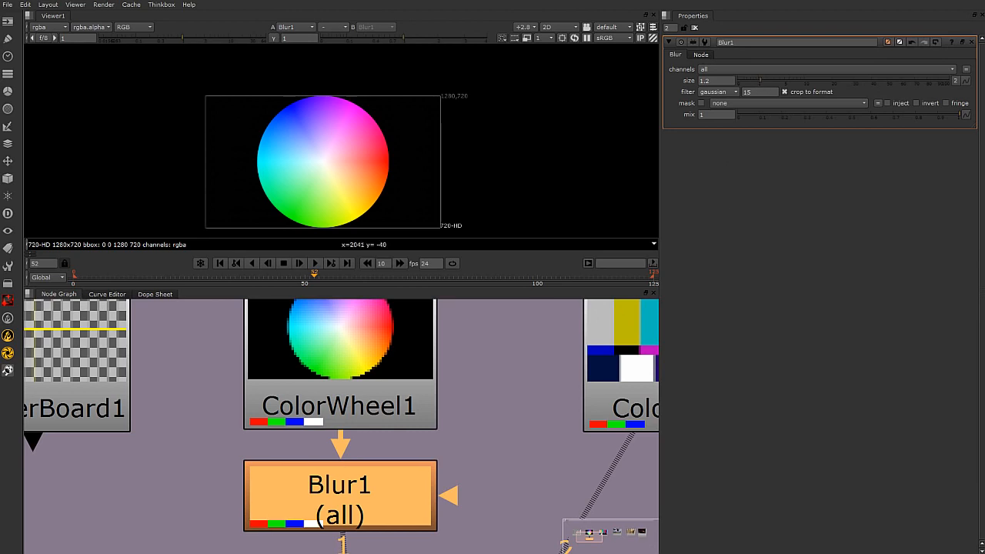
scroll(354, 492, down, 4)
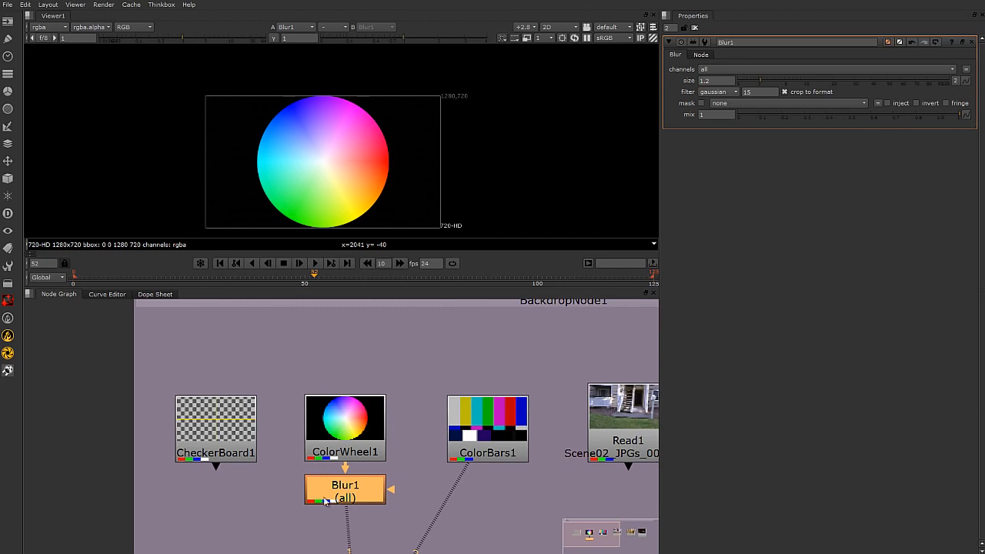
Step: Delete Blur1 and add a Saturation node after ColorWheel1 by searching for "sat"
scroll(319, 504, up, 2)
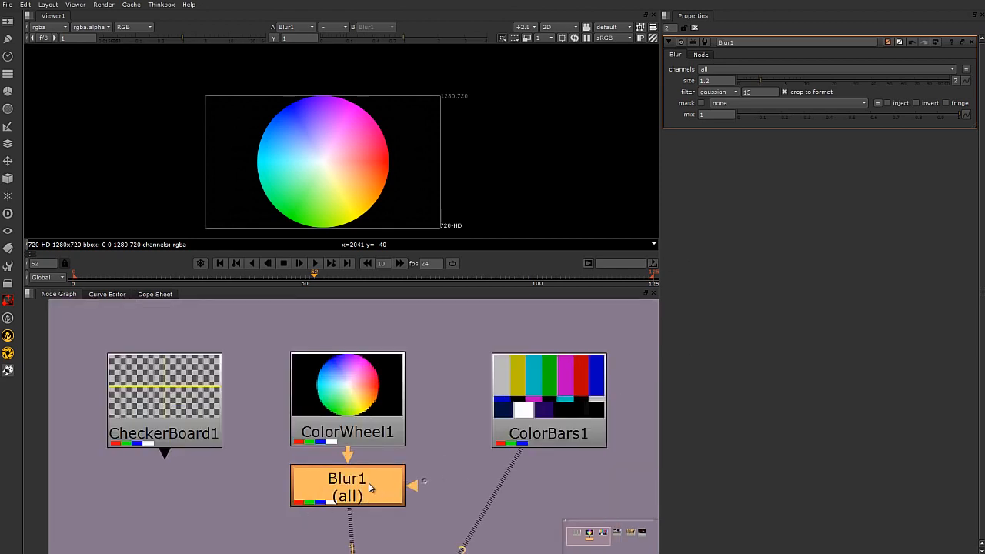
key(Delete)
middle_drag(387, 468, 383, 460)
click(357, 374)
key(Tab)
text(sat)
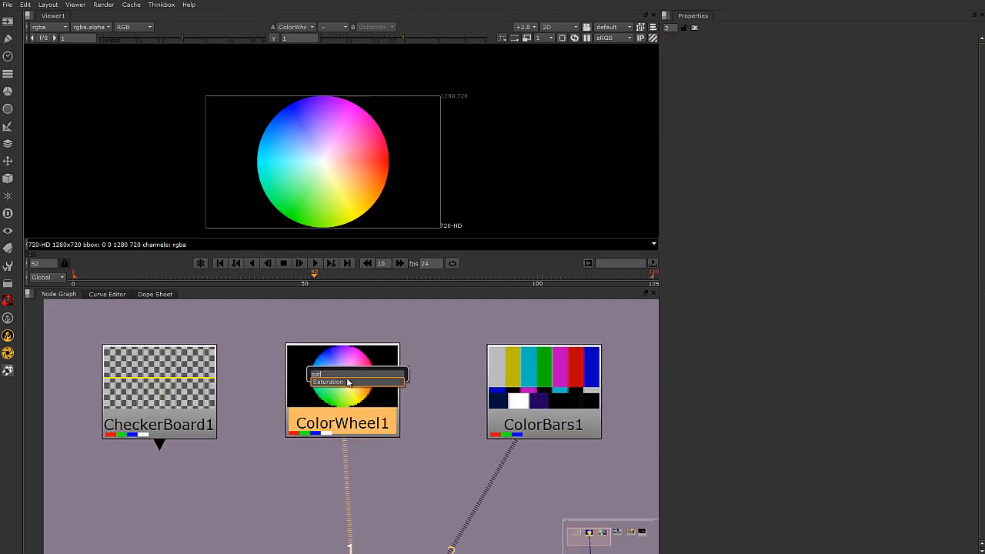
key(Return)
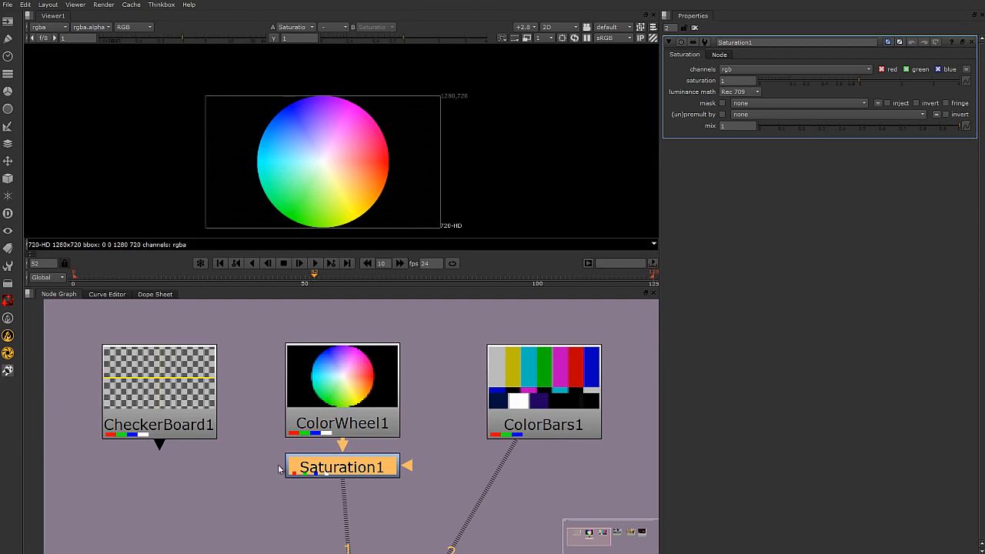
Step: Limit Saturation1 to the red channel by disabling green and blue, and set its saturation to 0
scroll(298, 486, up, 2)
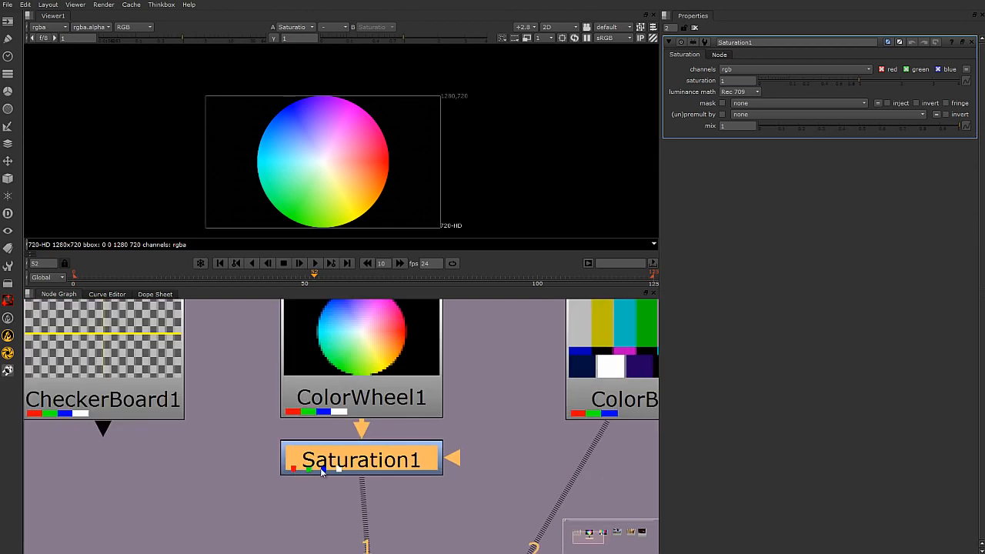
scroll(330, 159, up, 2)
middle_drag(427, 130, 431, 123)
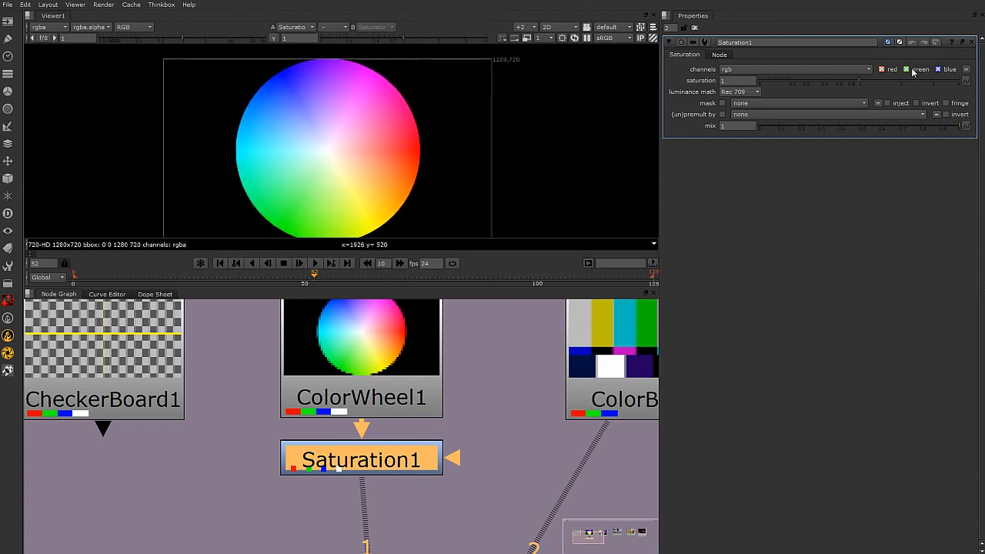
click(906, 70)
click(938, 69)
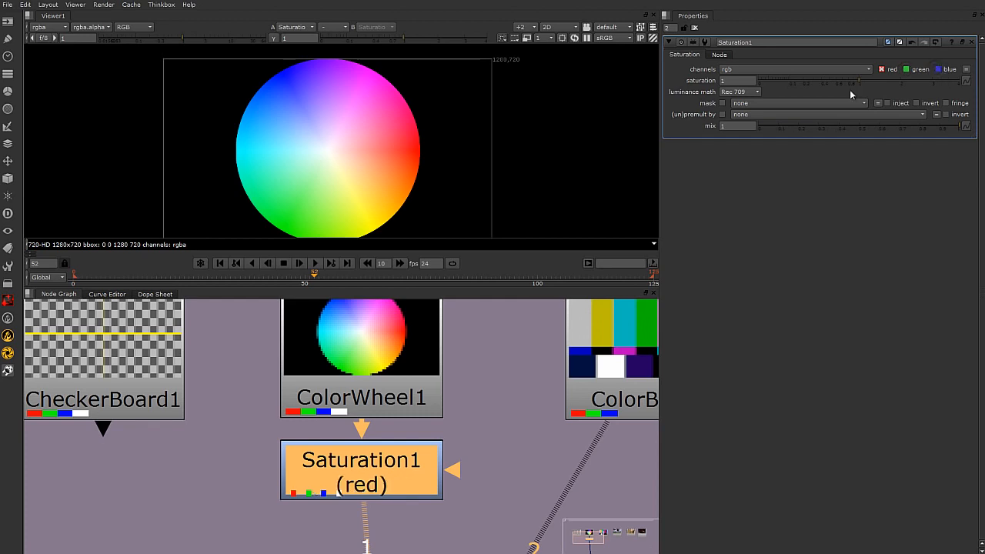
drag(859, 80, 740, 93)
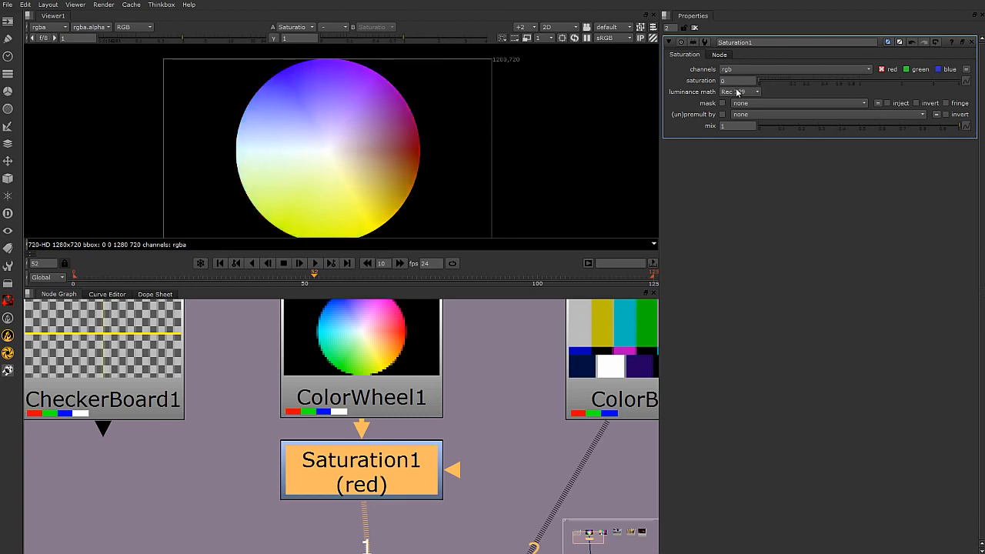
middle_drag(379, 158, 442, 220)
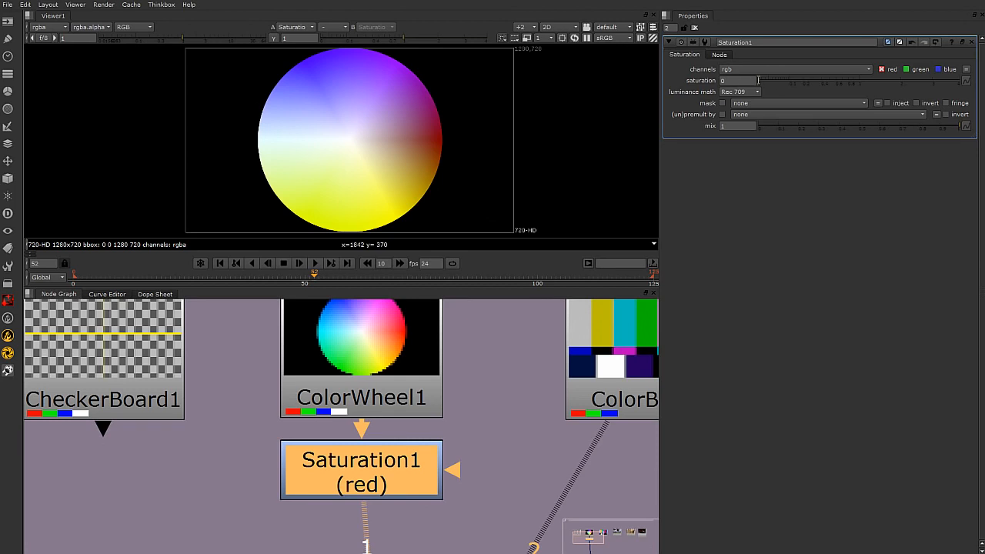
Step: Set Saturation1's saturation to 0.27 and re-enable its blue and green channels
drag(765, 87, 811, 82)
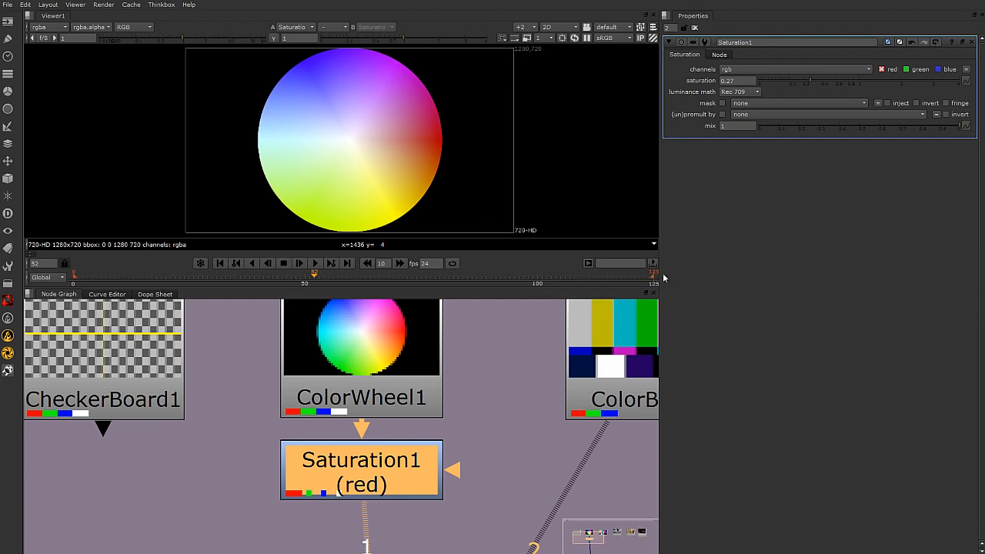
drag(643, 157, 624, 160)
click(938, 69)
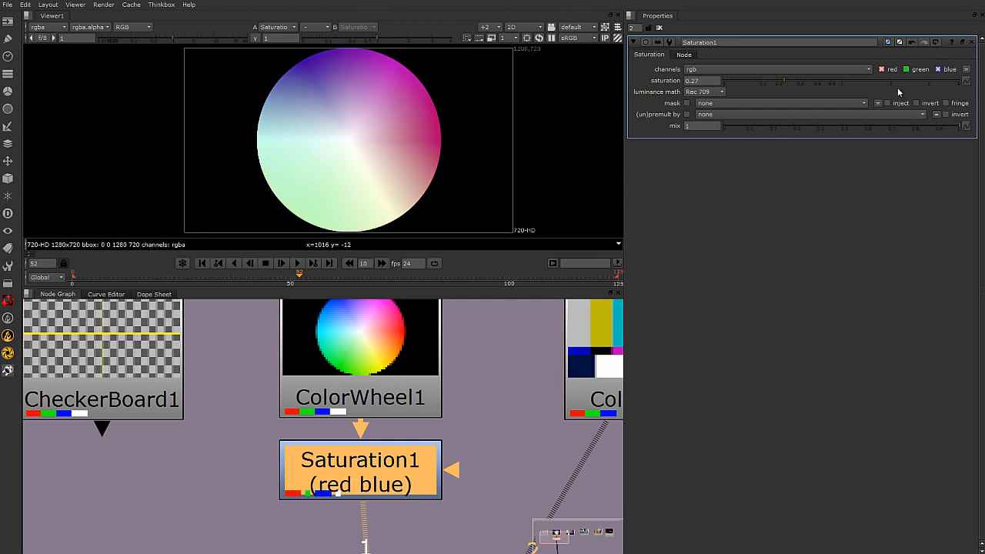
click(906, 70)
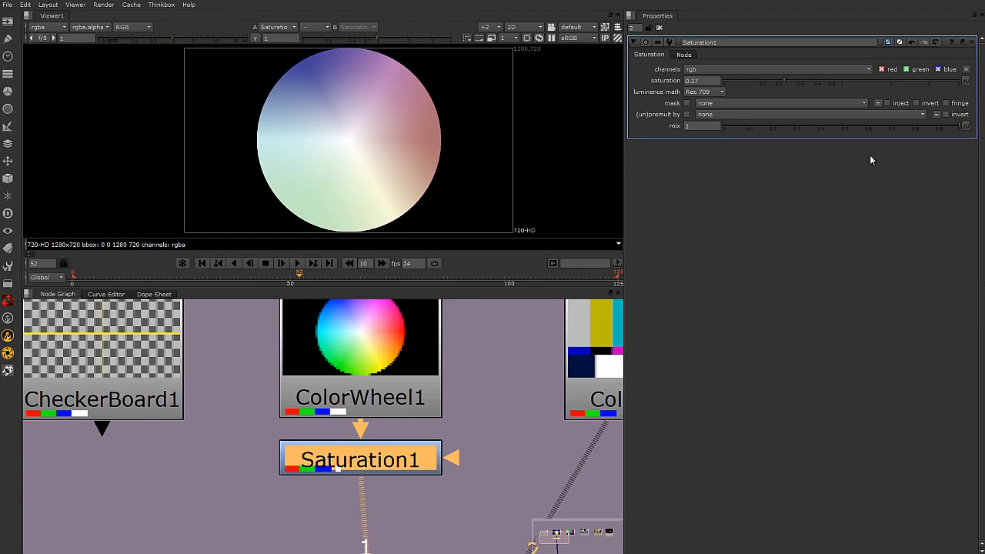
drag(388, 466, 389, 484)
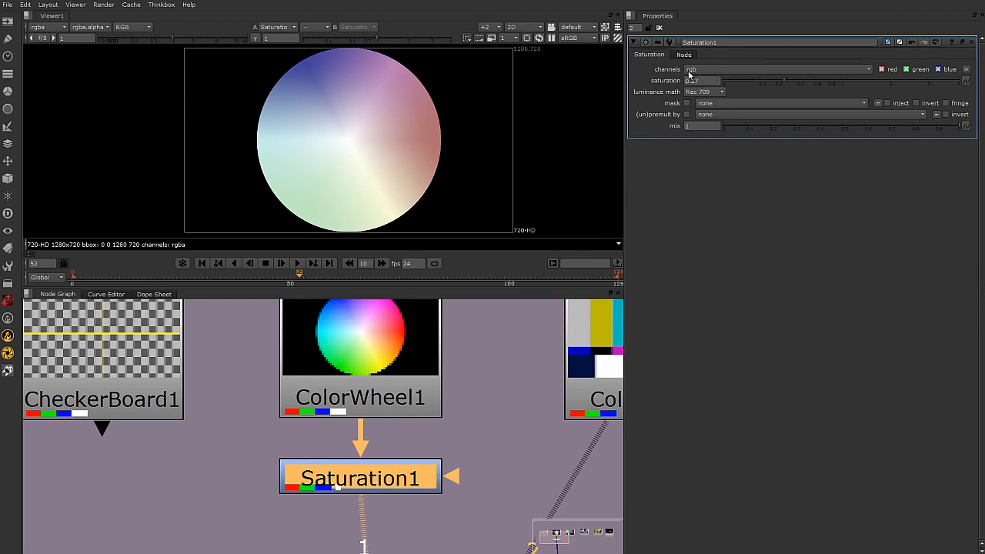
click(725, 70)
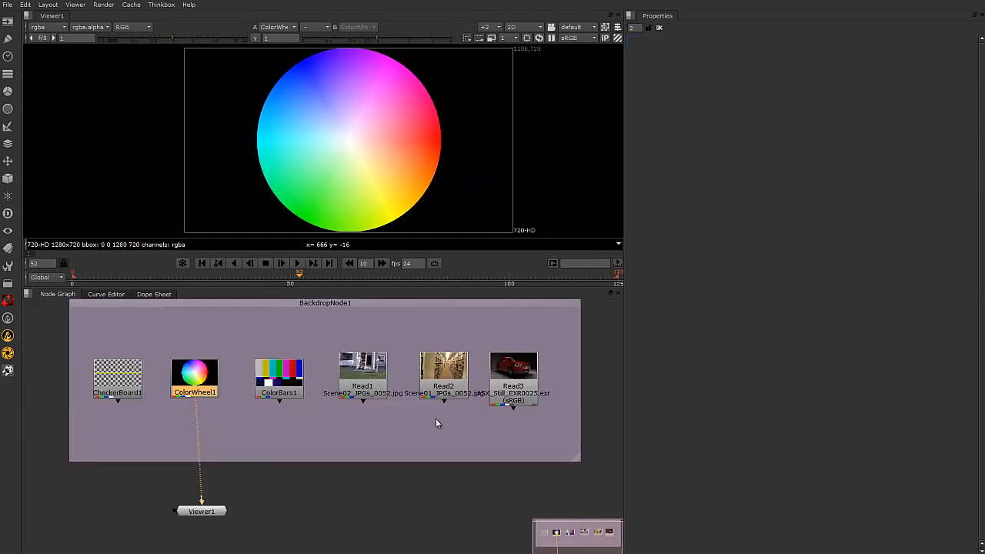
Step: Move CheckerBoard1, ColorWheel1 and Viewer1 out of the backdrop into the empty space beside Read3
middle_drag(437, 420, 439, 441)
drag(220, 534, 214, 520)
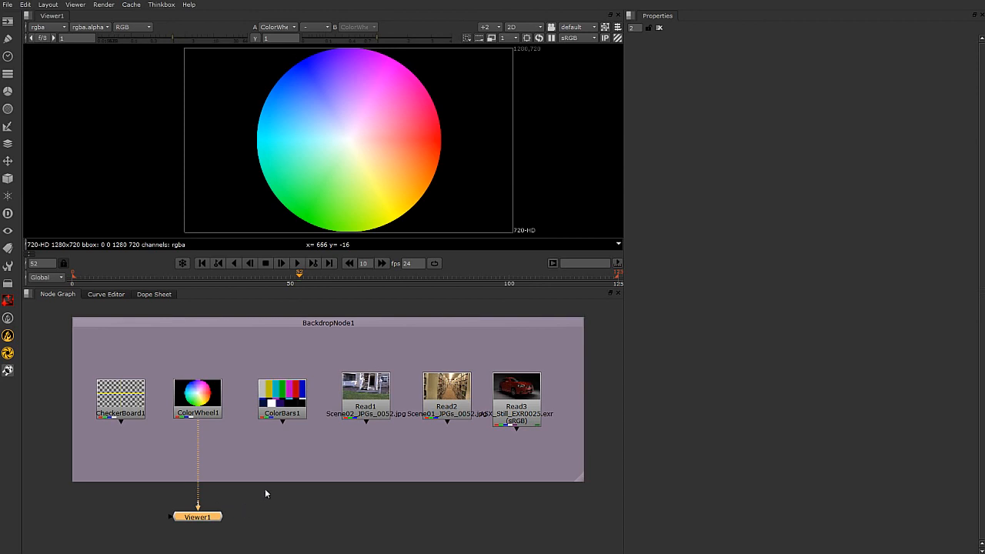
middle_drag(339, 487, 205, 485)
scroll(386, 487, down, 2)
scroll(275, 474, up, 2)
middle_drag(274, 466, 432, 483)
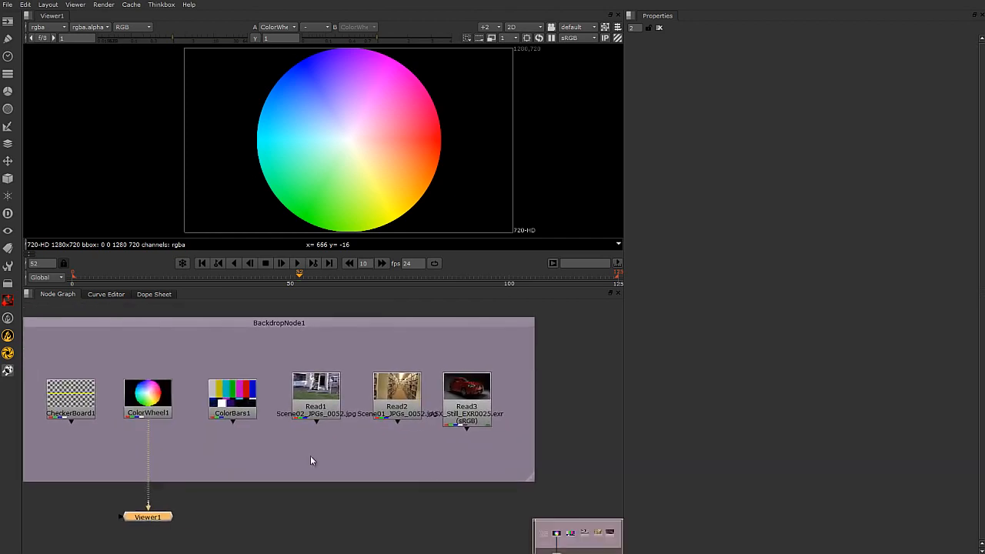
click(151, 410)
double_click(77, 402)
drag(44, 372, 202, 445)
scroll(196, 463, down, 2)
drag(162, 411, 578, 391)
drag(170, 501, 573, 468)
Step: Arrange ColorWheel1 and CheckerBoard1 side by side, ColorWheel1 first, with Viewer1 below them
middle_drag(444, 481, 226, 479)
scroll(346, 460, up, 5)
middle_drag(255, 345, 271, 408)
drag(364, 549, 390, 500)
drag(384, 372, 473, 365)
drag(264, 373, 345, 352)
click(458, 519)
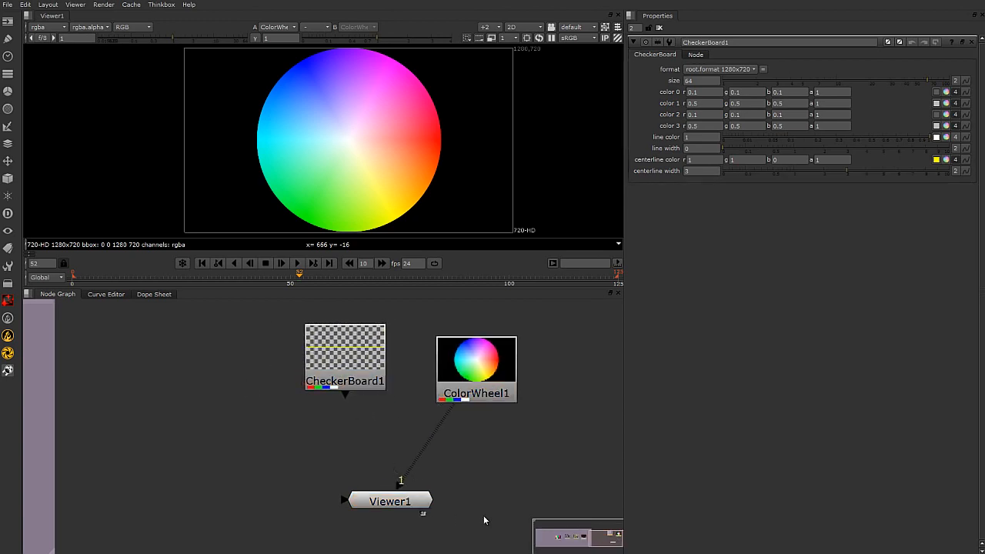
drag(415, 504, 499, 513)
drag(476, 378, 217, 369)
drag(456, 509, 275, 506)
drag(229, 380, 258, 368)
drag(338, 365, 391, 366)
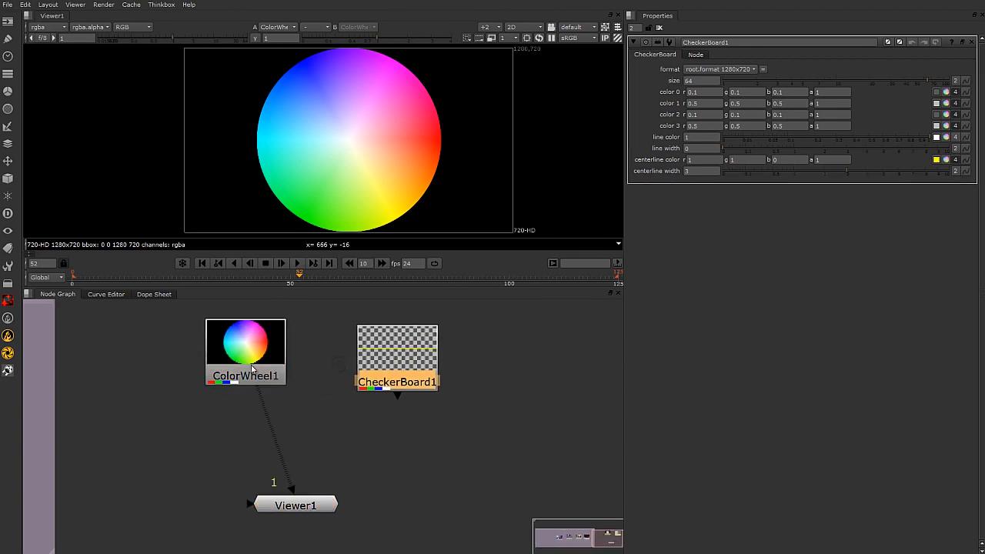
drag(251, 370, 269, 373)
drag(296, 505, 355, 516)
Step: Examine ColorWheel1's alpha channel in the viewer and return the display to RGB
click(245, 358)
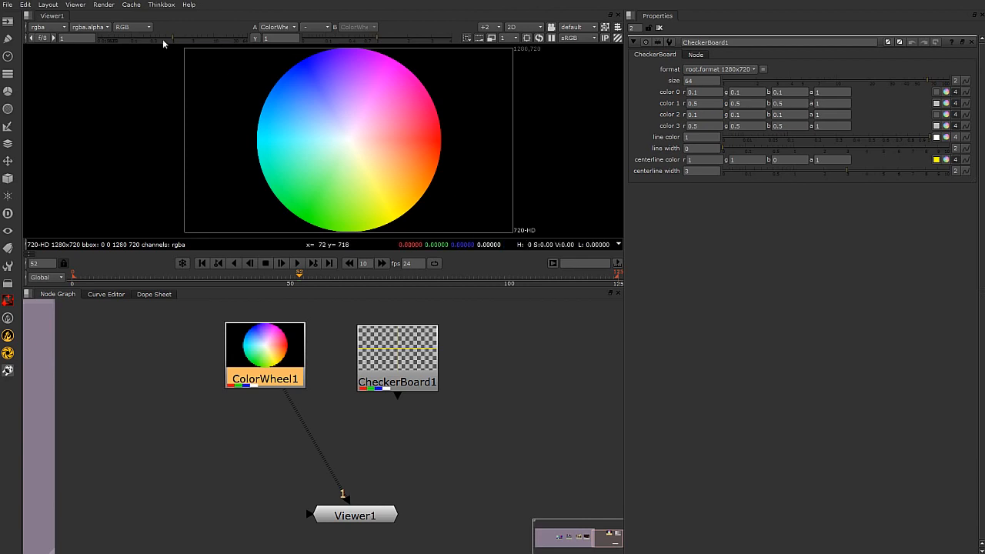
click(133, 27)
click(147, 73)
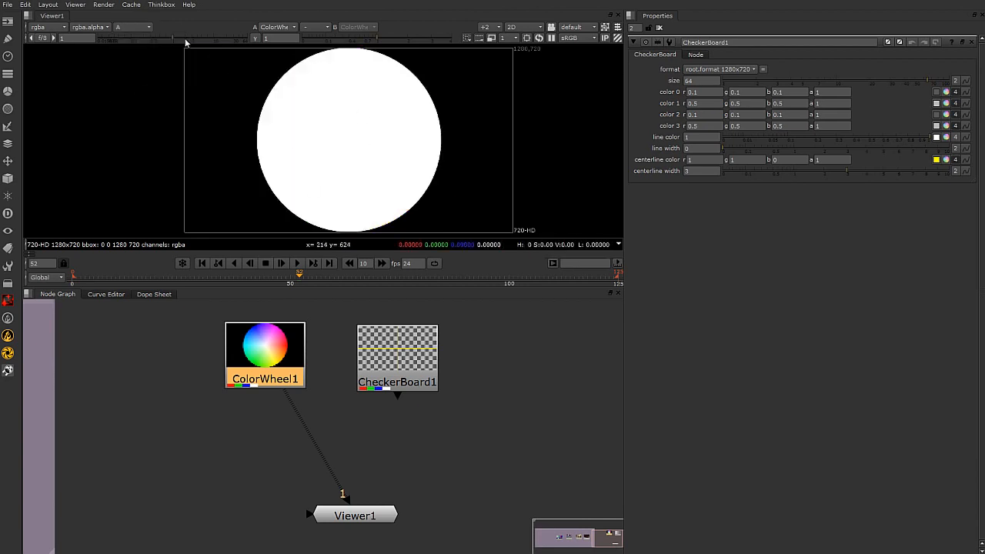
click(134, 27)
click(143, 60)
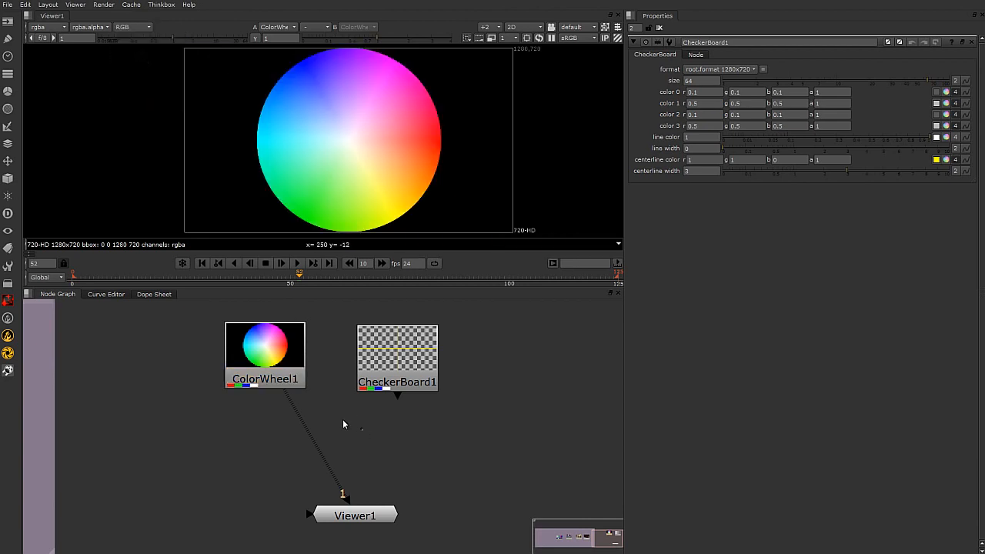
Step: Add an unconnected Merge node by searching for "merge" and place it between CheckerBoard1 and Viewer1
drag(276, 356, 275, 358)
click(407, 455)
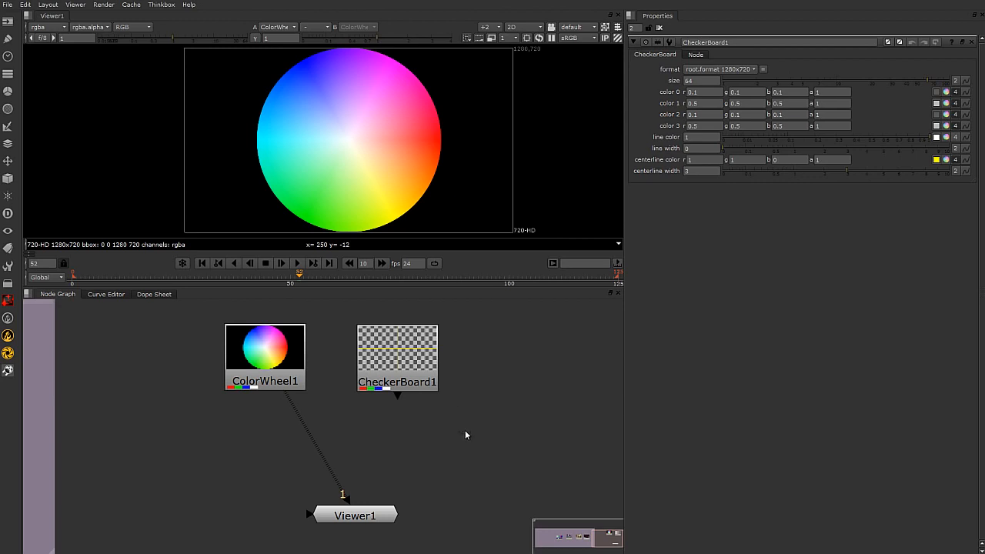
key(Tab)
text(m)
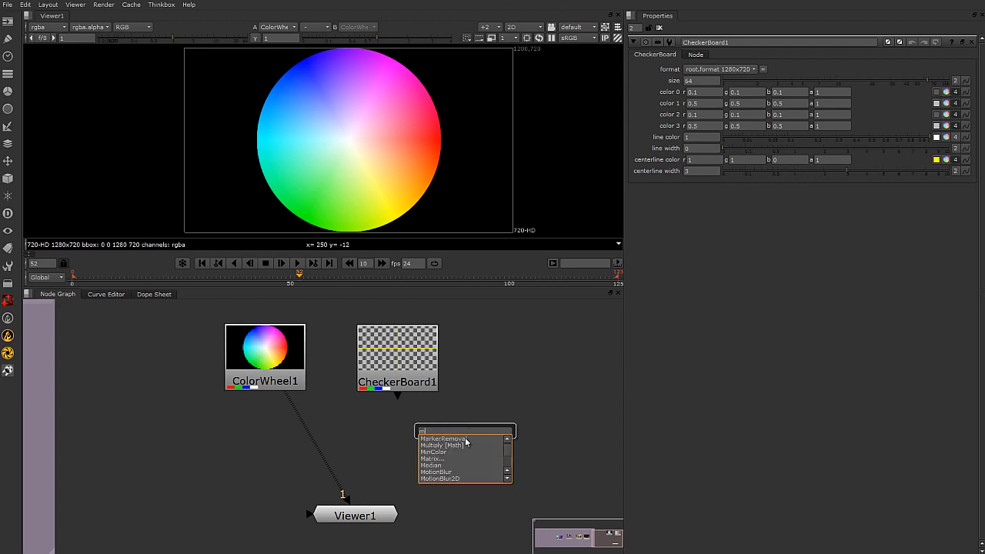
text(erge)
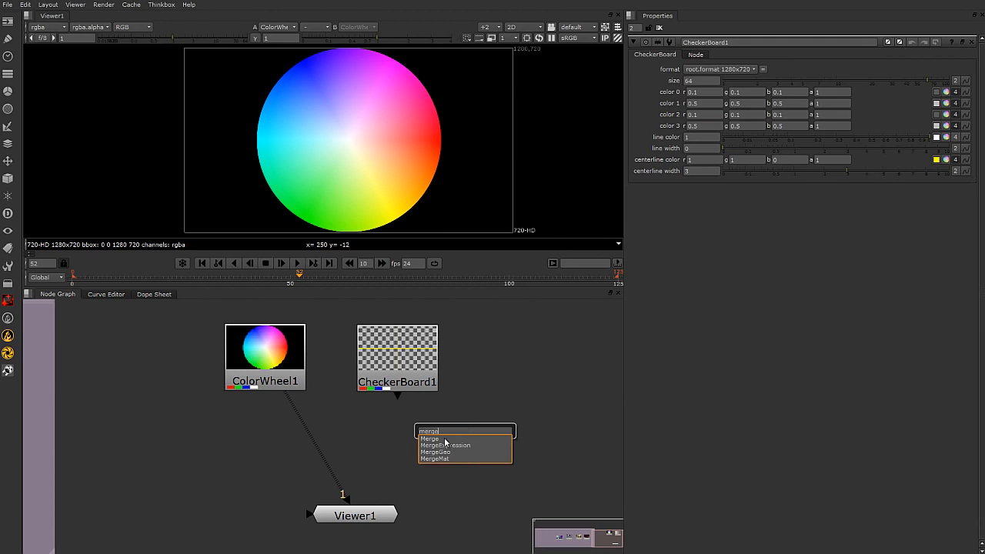
key(Return)
drag(465, 431, 390, 453)
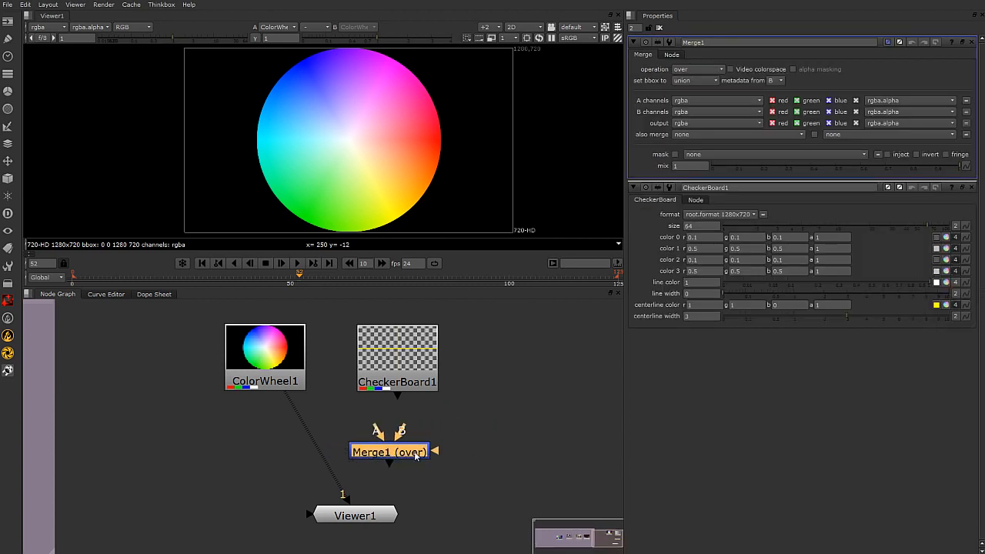
Step: Connect Merge1's B input to CheckerBoard1 and A input to ColorWheel1, and display Merge1 through Viewer1
drag(414, 456, 398, 384)
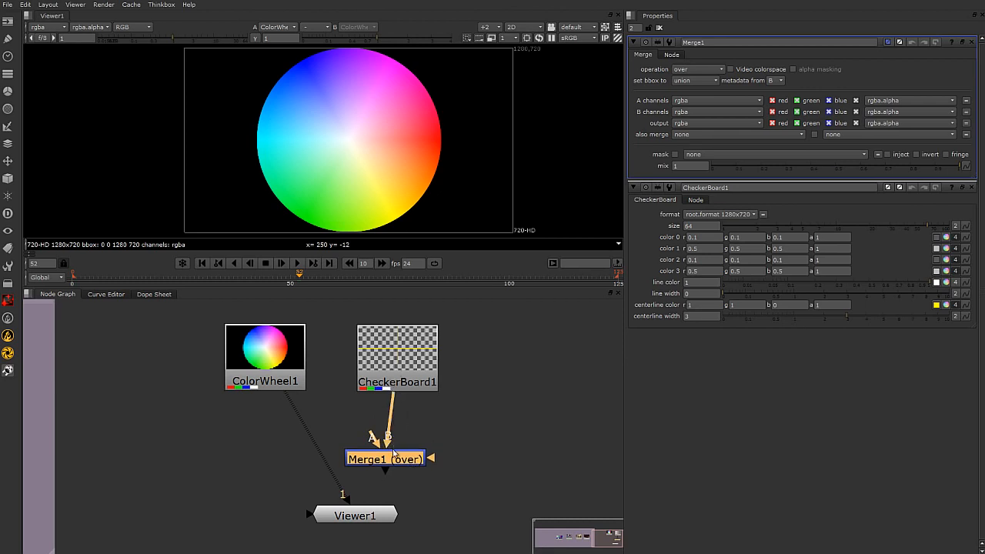
drag(398, 457, 395, 460)
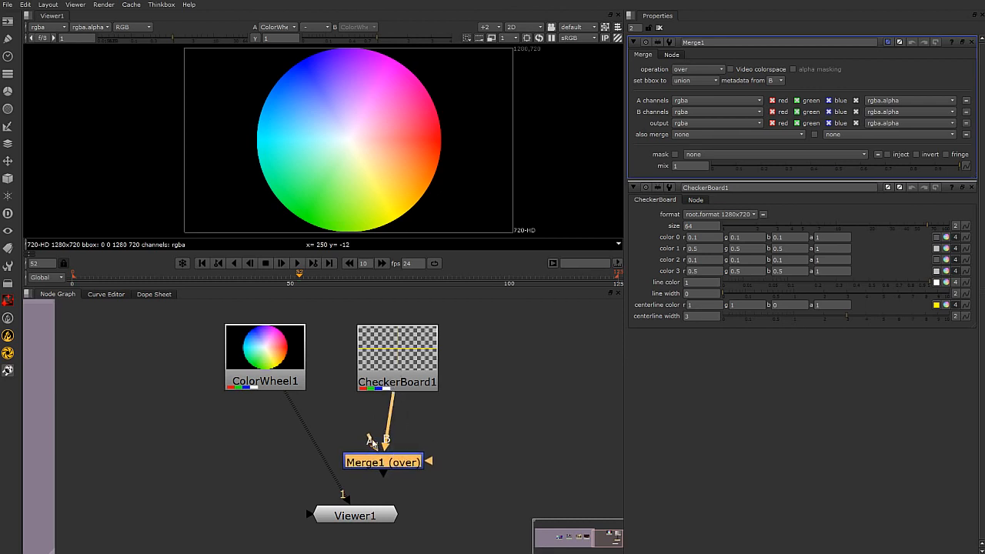
drag(318, 371, 279, 358)
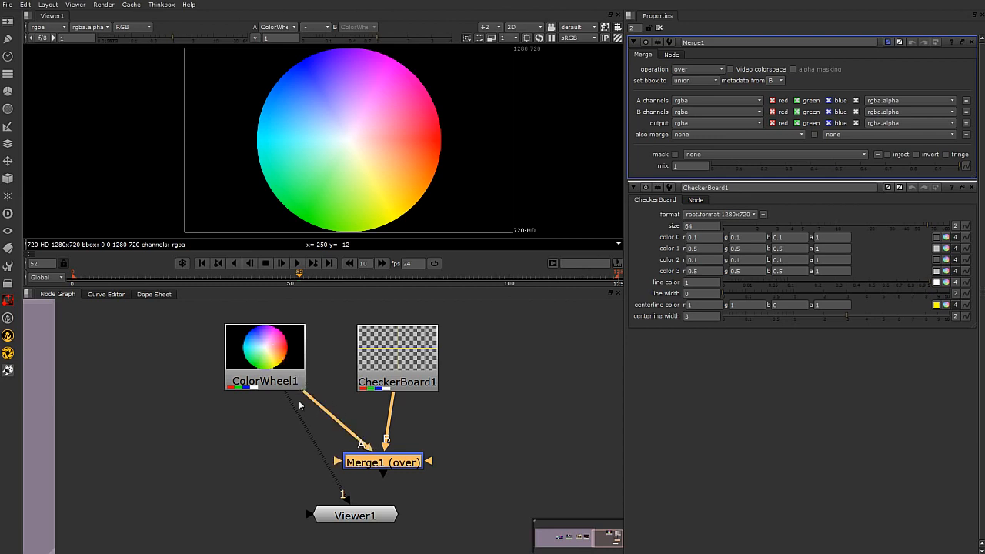
drag(290, 399, 391, 468)
drag(387, 506, 411, 532)
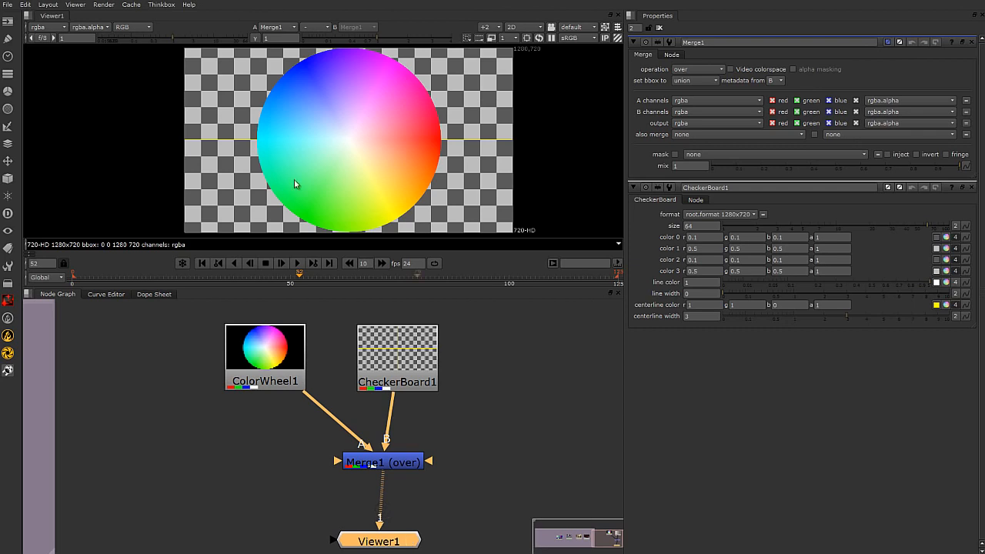
Step: Spread the two source nodes apart by moving CheckerBoard1 farther from ColorWheel1
scroll(376, 149, down, 1)
drag(275, 358, 281, 359)
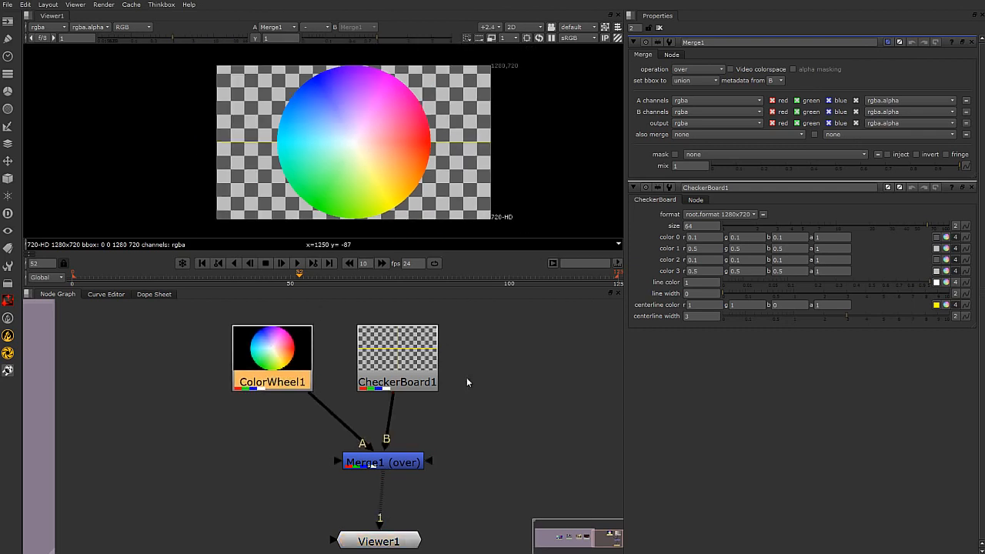
drag(418, 345, 532, 333)
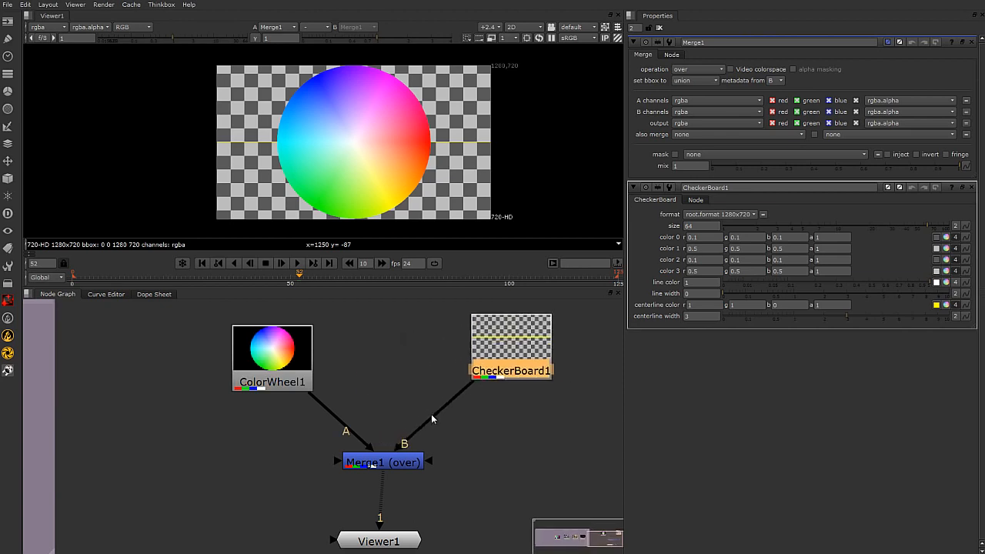
Step: Swap Merge1's inputs, connecting B to ColorWheel1 and A to CheckerBoard1, and line Merge1 up above Viewer1
drag(471, 383, 415, 428)
drag(324, 402, 293, 356)
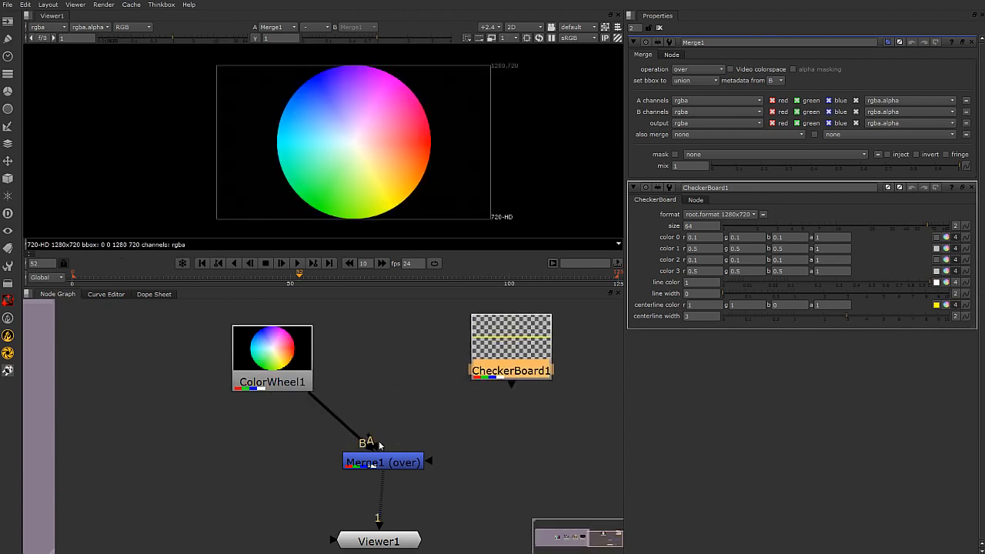
drag(371, 441, 520, 339)
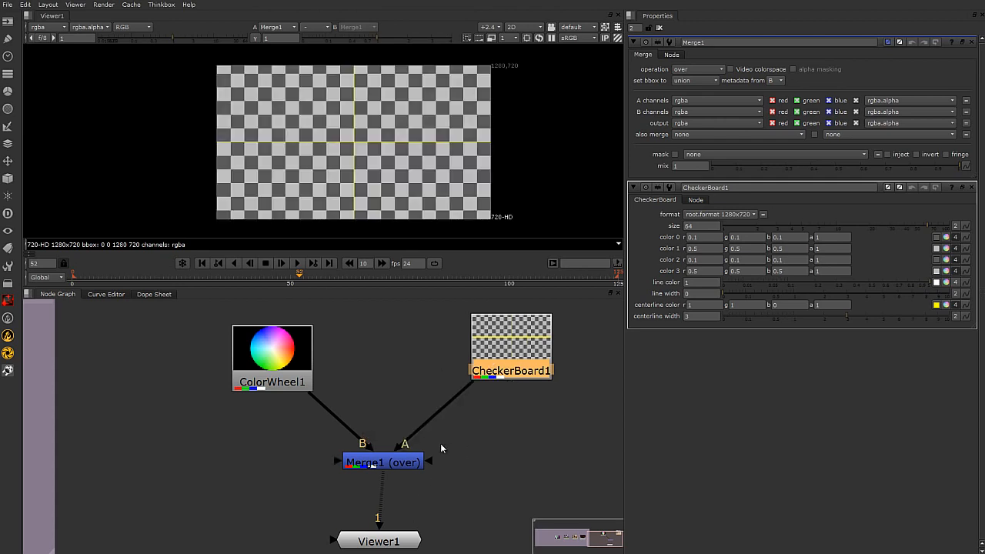
drag(500, 361, 442, 360)
mouse_move(403, 466)
mouse_down()
mouse_move(435, 474)
mouse_move(413, 475)
mouse_up()
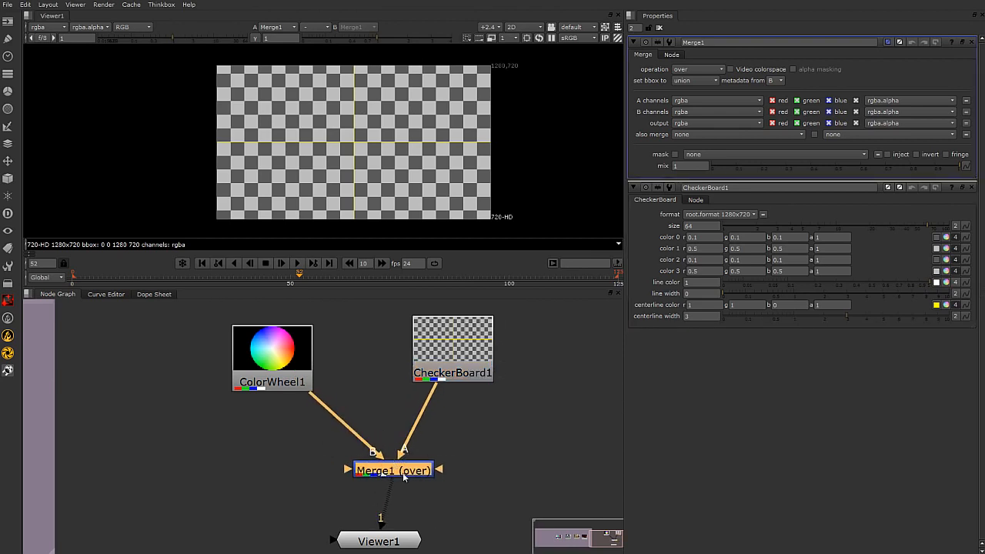
drag(406, 473, 389, 475)
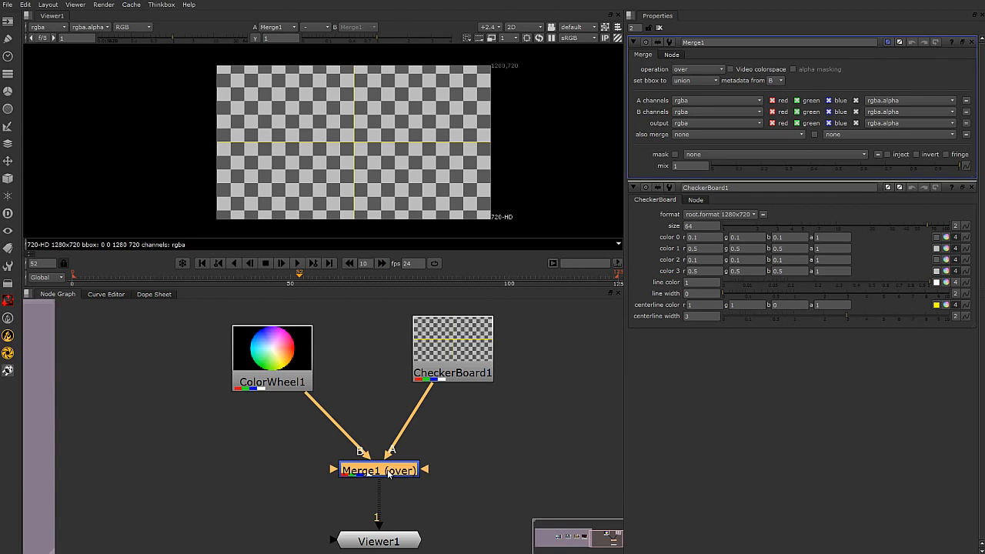
Step: Exchange the positions of CheckerBoard1 and ColorWheel1 in the node graph, keeping their Merge1 connections
drag(452, 365, 216, 435)
drag(301, 374, 515, 372)
drag(231, 416, 287, 348)
click(477, 421)
Step: Reconnect Merge1's B input to CheckerBoard1 and its A input to ColorWheel1
drag(397, 454, 449, 406)
mouse_move(328, 405)
mouse_down()
mouse_move(394, 423)
mouse_move(358, 390)
mouse_move(300, 366)
mouse_up()
drag(367, 451, 469, 385)
Step: Move ColorWheel1 and CheckerBoard1 back to their original sides above Merge1
click(310, 368)
drag(304, 342, 528, 373)
drag(497, 341, 327, 354)
drag(475, 369, 450, 348)
drag(310, 371, 317, 353)
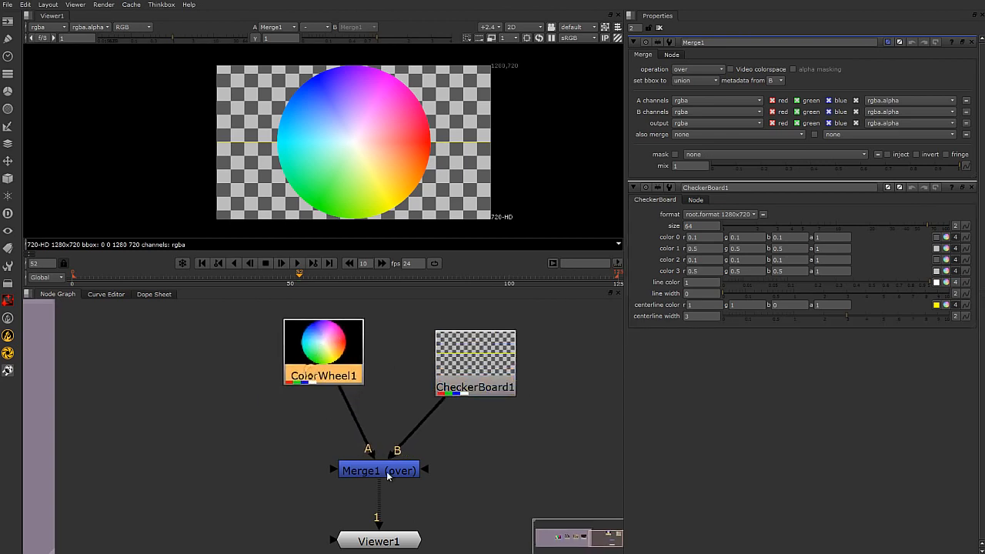
Step: Review the operations and their formulas available for Merge1, keeping the current operation
click(389, 476)
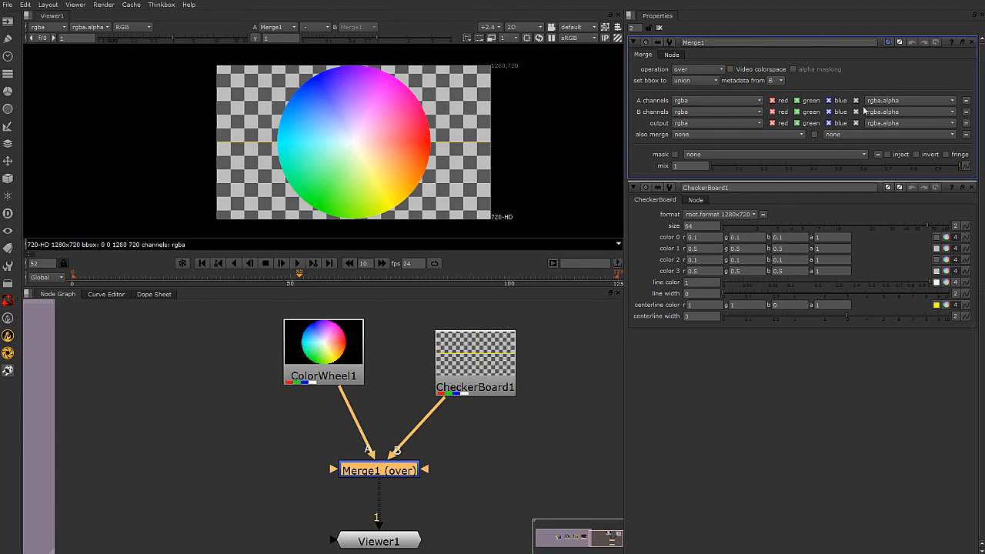
click(679, 70)
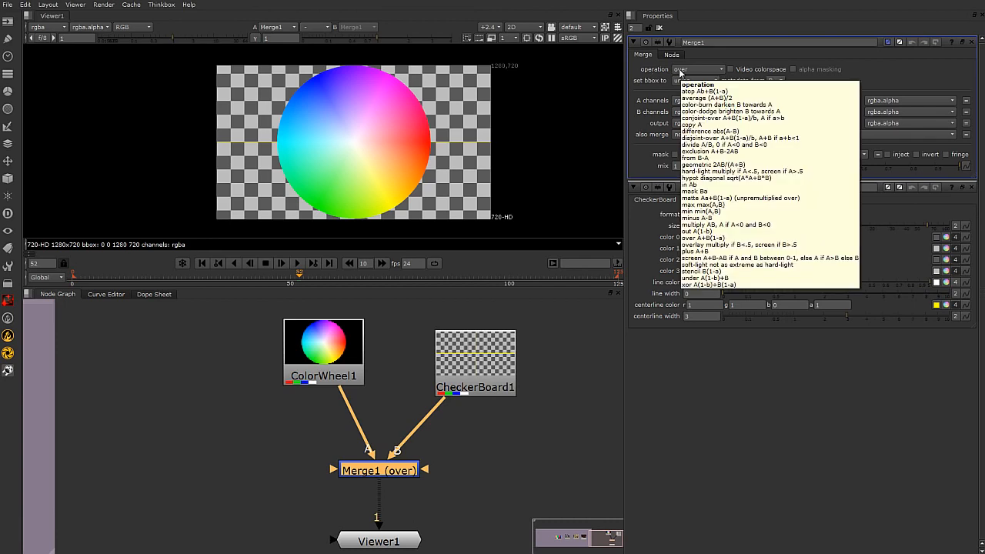
click(679, 72)
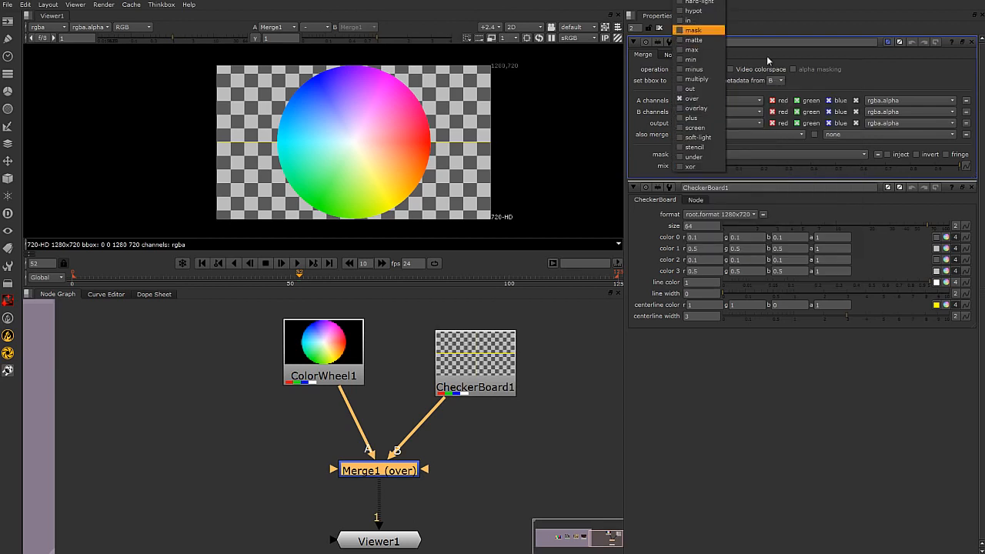
click(962, 66)
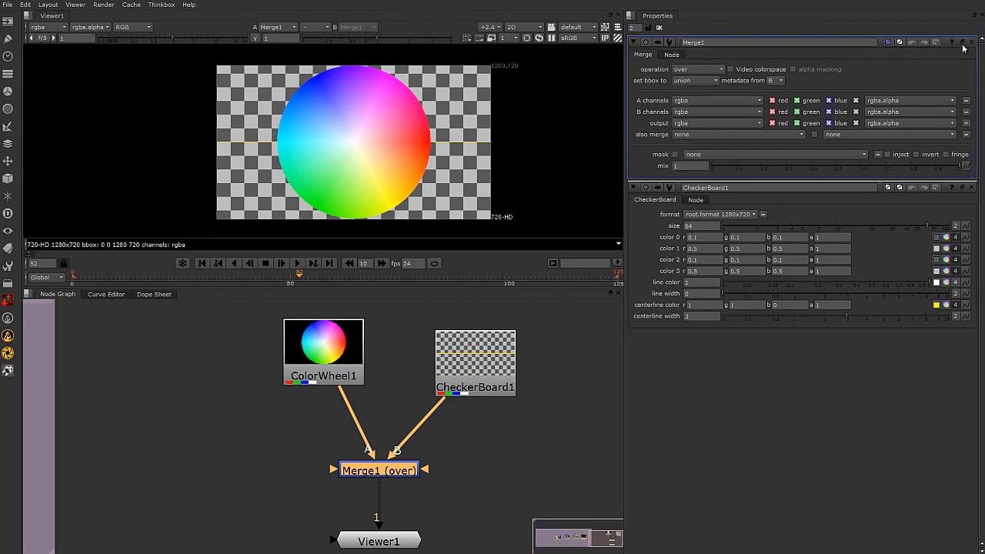
Step: Detach Merge1's properties into a floating window and examine the full list of merge operations
click(961, 42)
drag(874, 38, 764, 262)
click(598, 304)
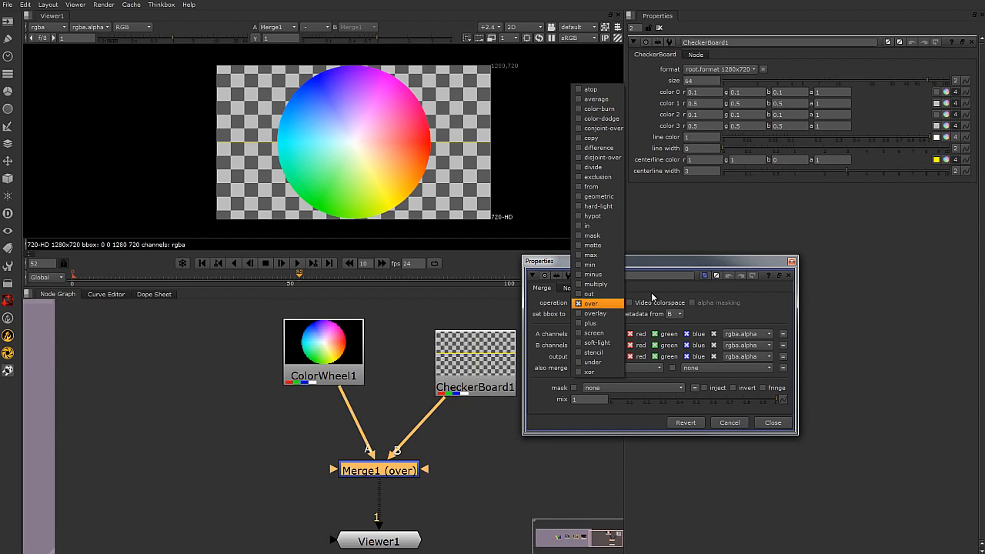
click(661, 268)
mouse_move(601, 306)
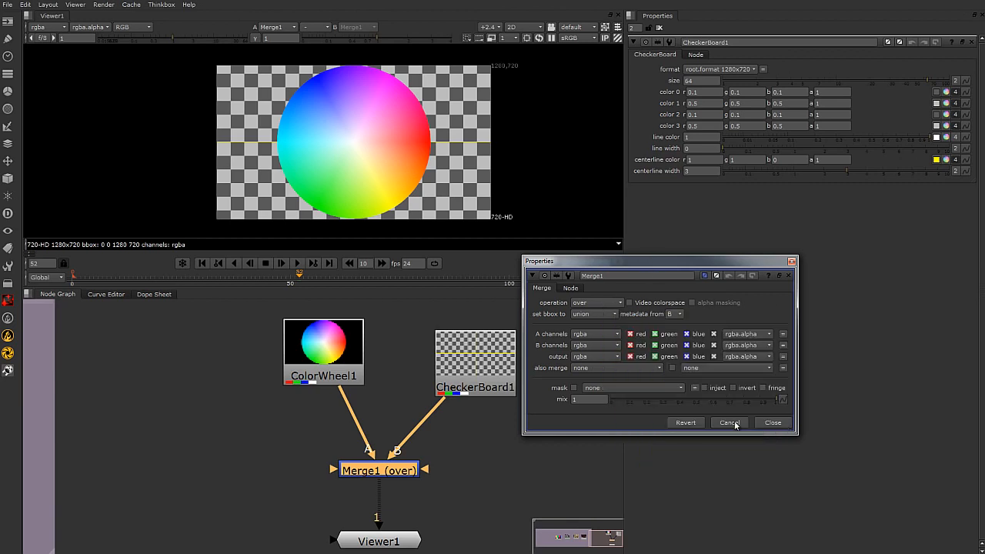
Step: Close the floating Merge1 properties window and reopen Merge1's properties docked
drag(732, 267, 880, 219)
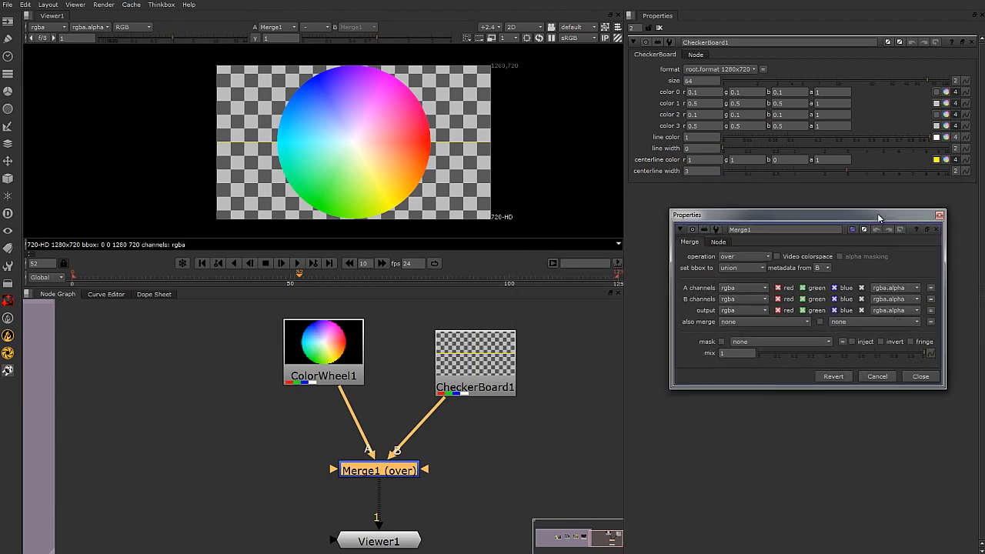
click(939, 215)
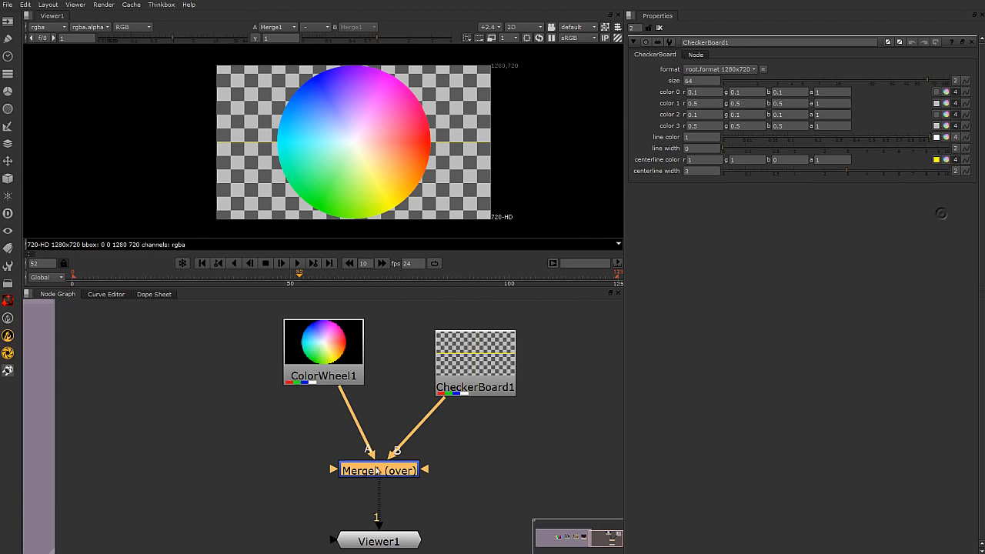
double_click(389, 474)
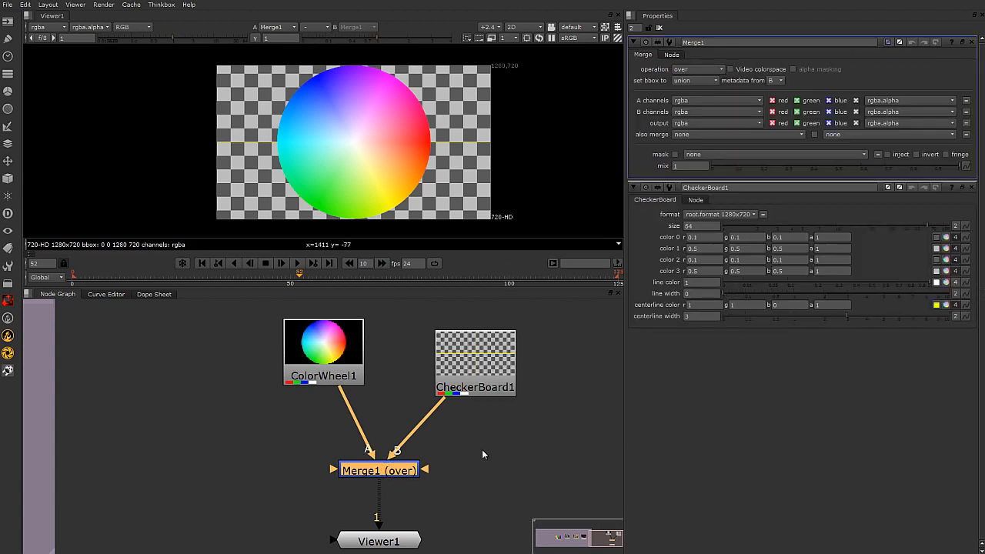
Step: Line CheckerBoard1 up with ColorWheel1 and swap Merge1's inputs, connecting B to ColorWheel1 and A to CheckerBoard1
drag(467, 352, 470, 340)
drag(393, 453, 326, 356)
drag(370, 450, 483, 346)
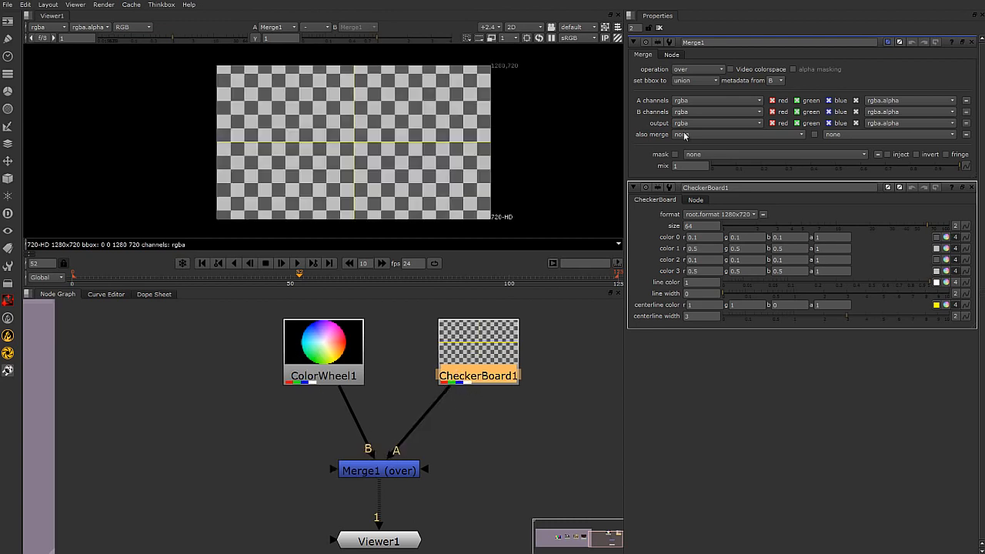
Step: Set Merge1's operation to under
click(396, 471)
click(698, 69)
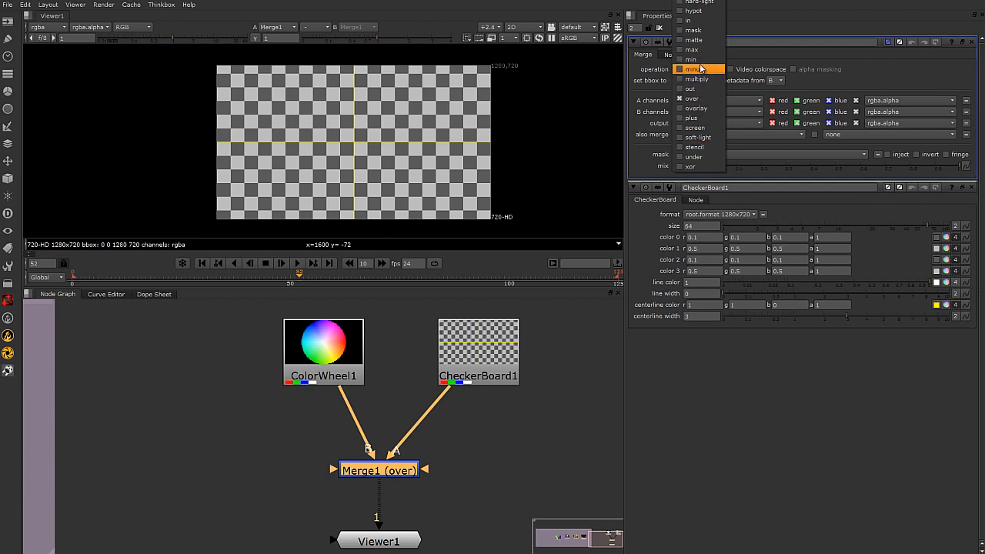
click(694, 156)
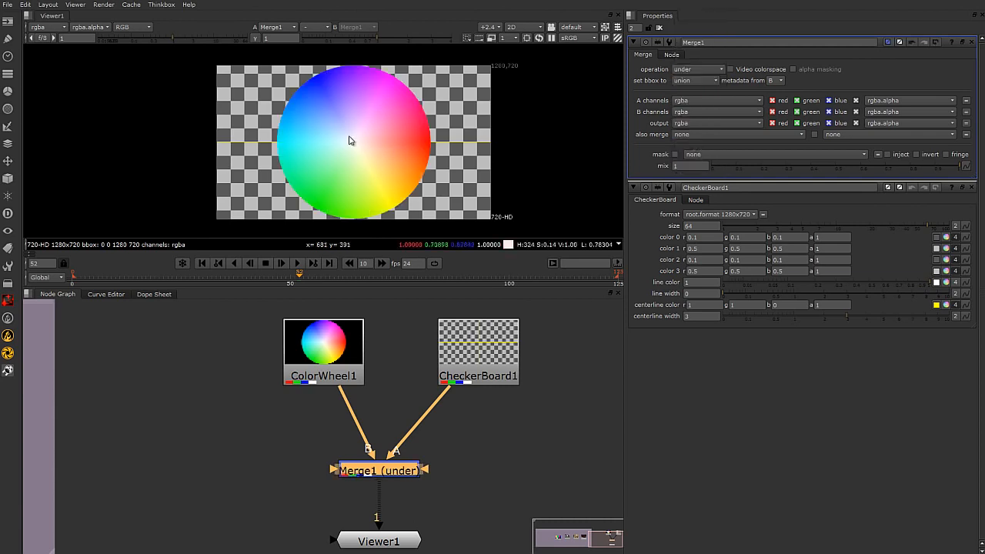
Step: Shift CheckerBoard1 and ColorWheel1 slightly in the node graph above Merge1
drag(468, 363, 455, 363)
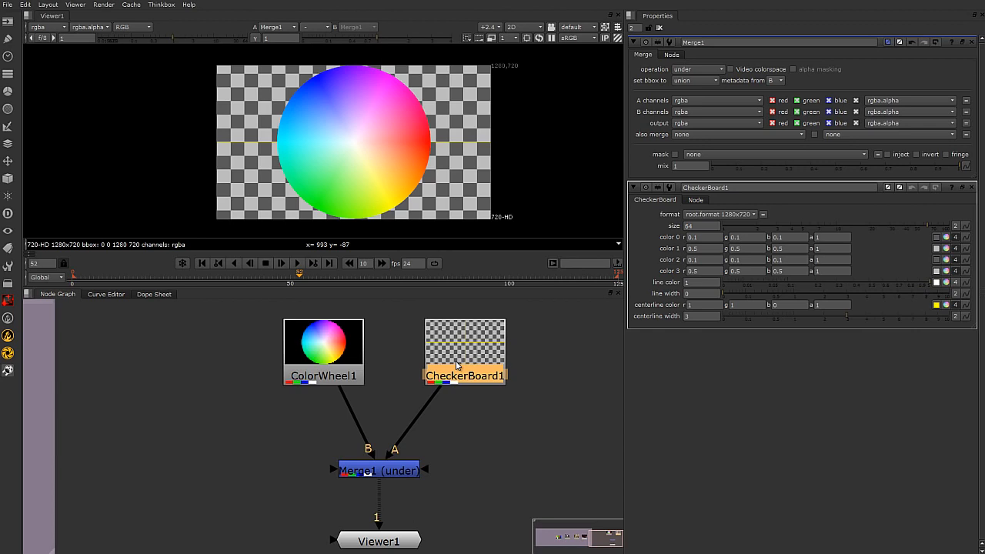
drag(347, 363, 345, 359)
click(409, 547)
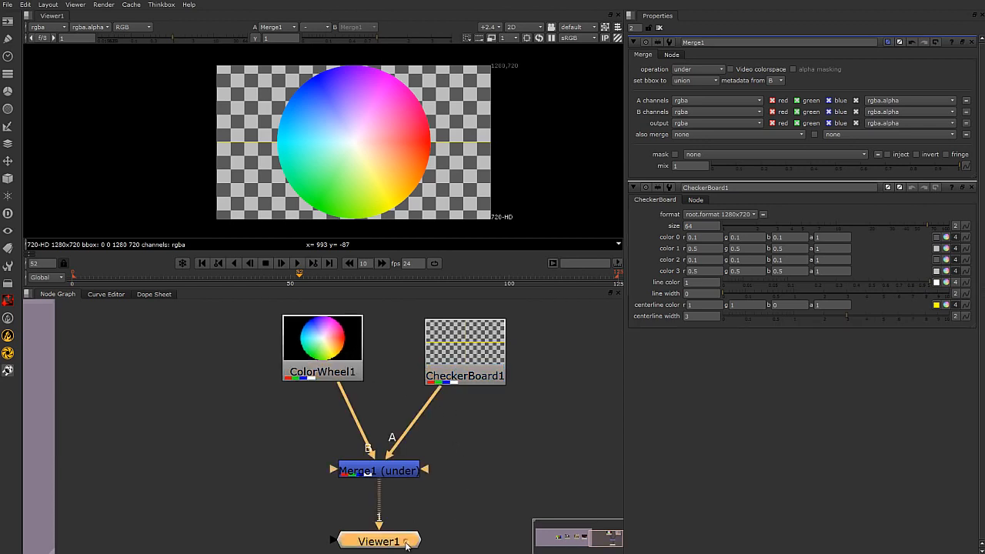
Step: Disable and re-enable Merge1 several times to compare the merged image with its B input alone
click(400, 474)
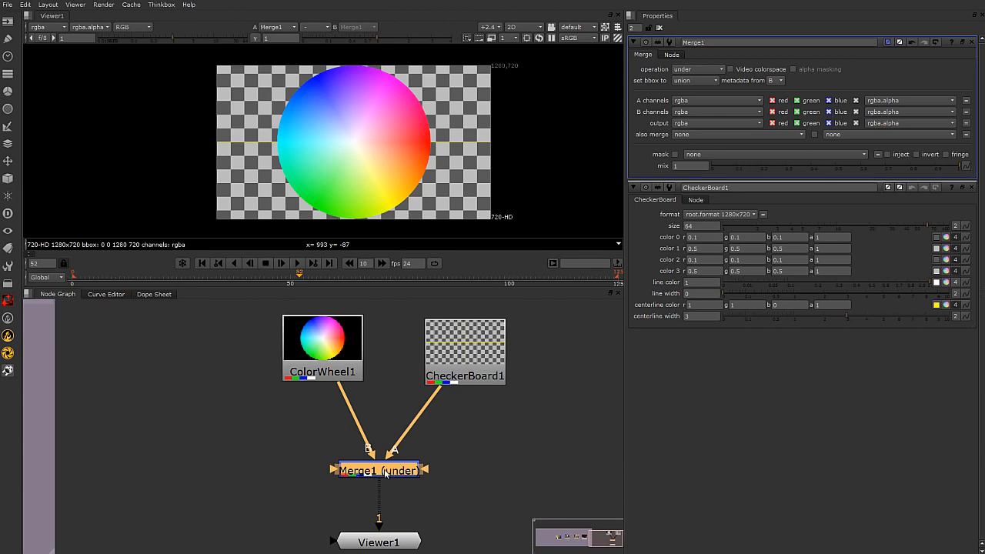
key(d)
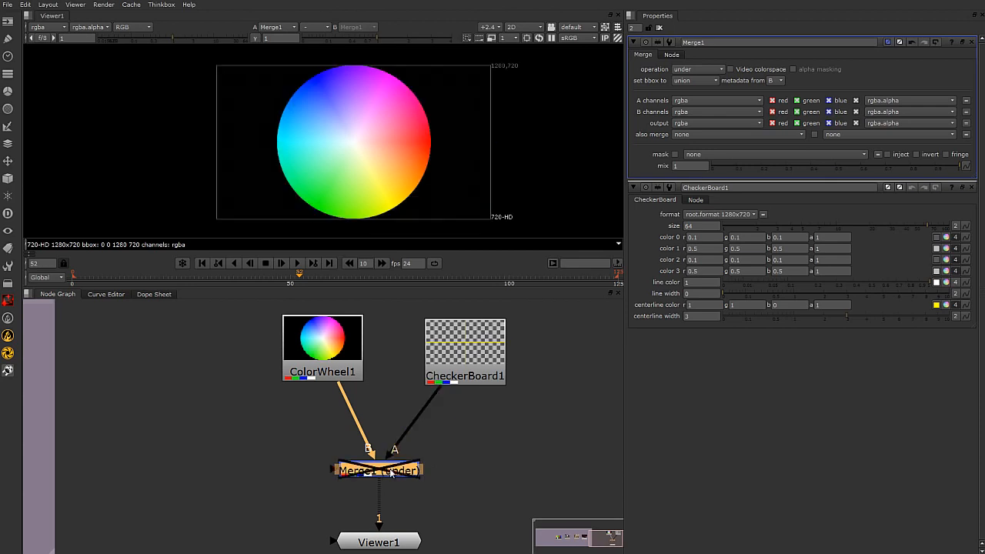
key(d)
key(d)
key(d)
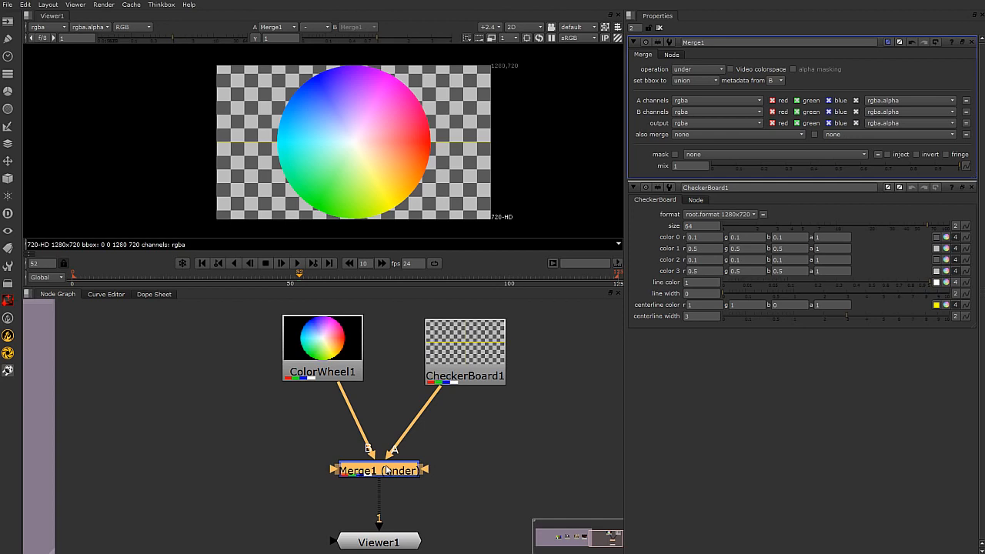
key(d)
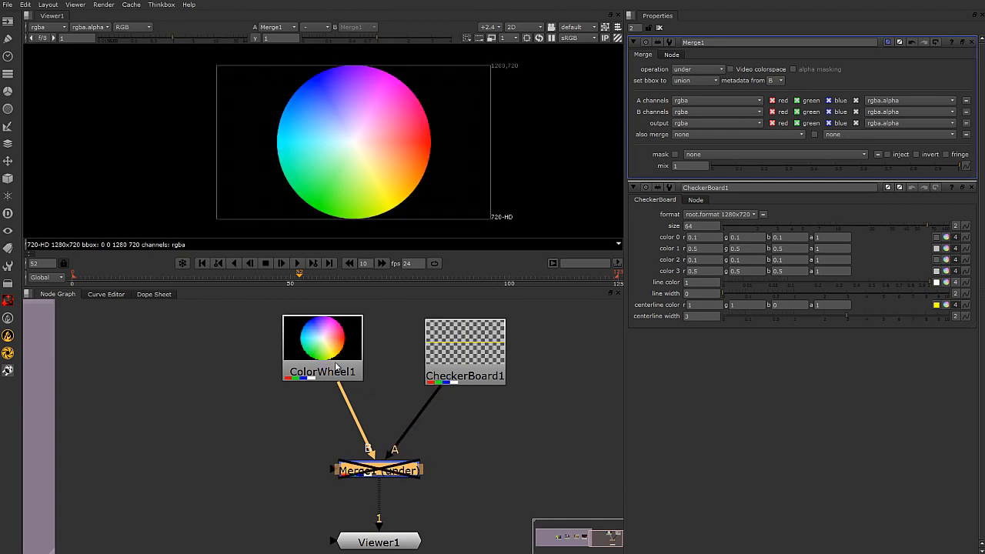
key(d)
key(d)
key(d)
Step: Spread ColorWheel1 and CheckerBoard1 farther apart above Merge1
drag(333, 335, 312, 345)
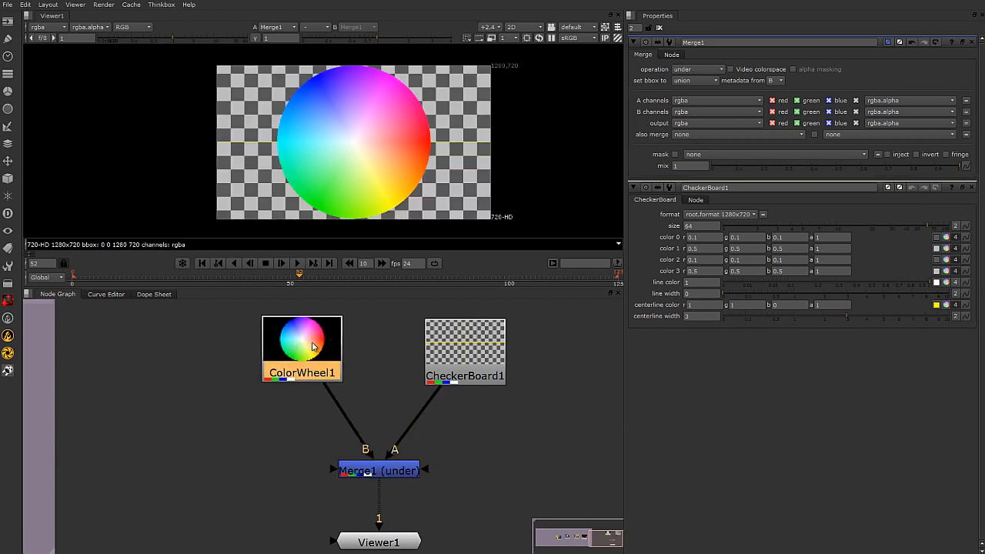
drag(465, 349, 490, 339)
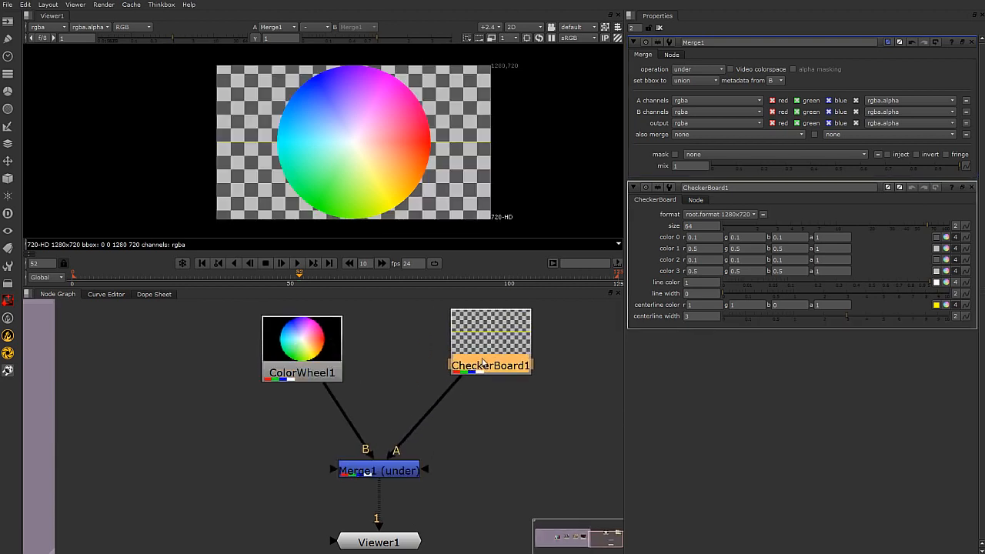
drag(338, 376, 314, 375)
drag(493, 356, 483, 358)
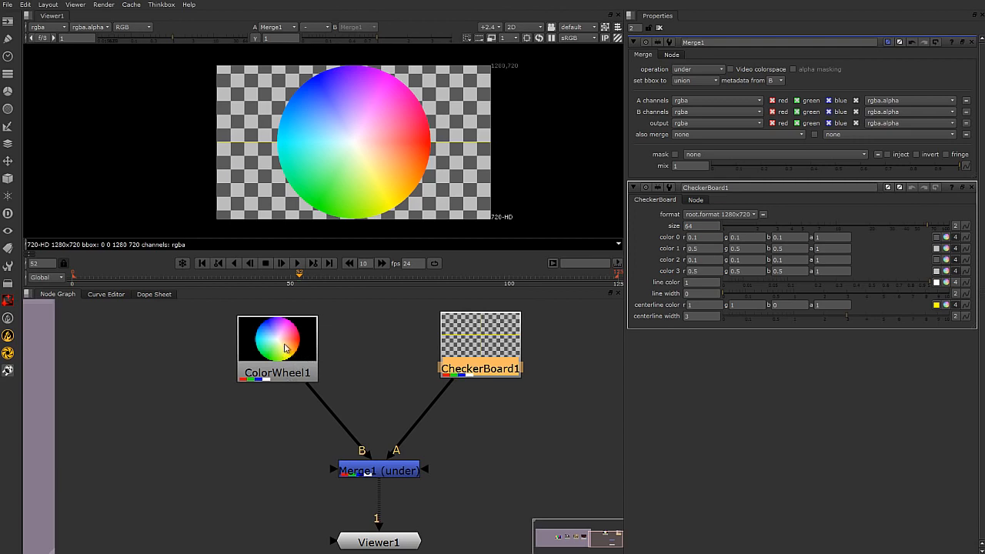
click(293, 353)
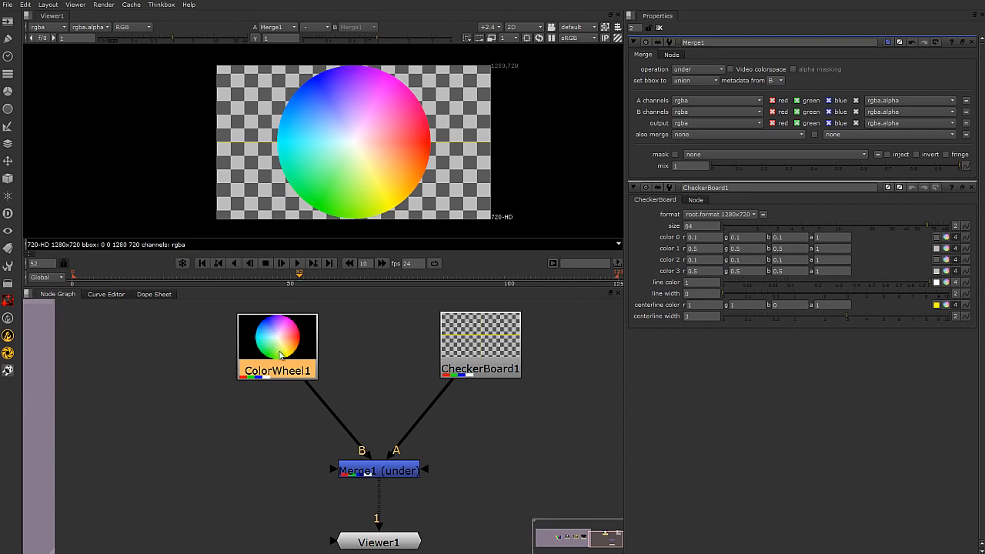
Step: Switch Merge1 off and back on to check which input passes through while it is disabled
click(389, 473)
key(d)
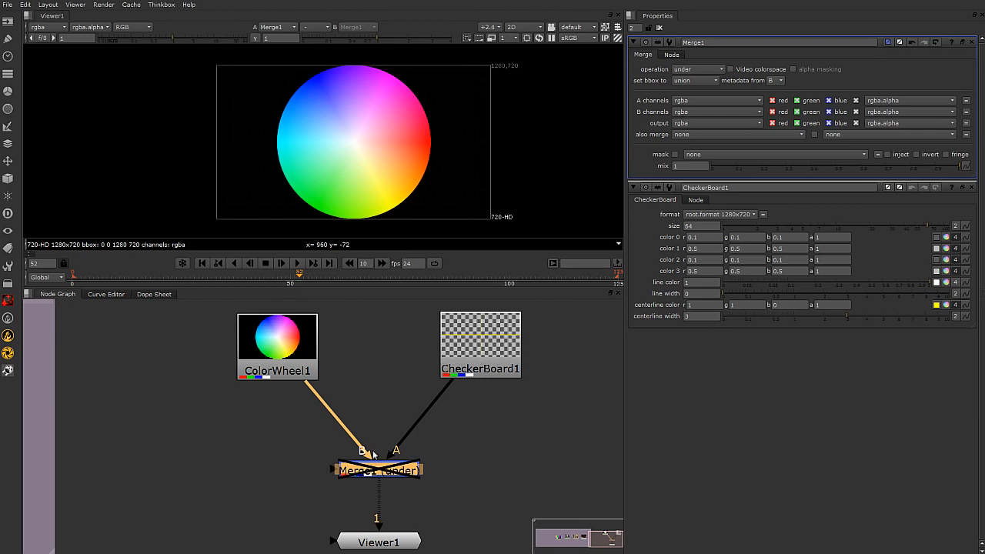
key(d)
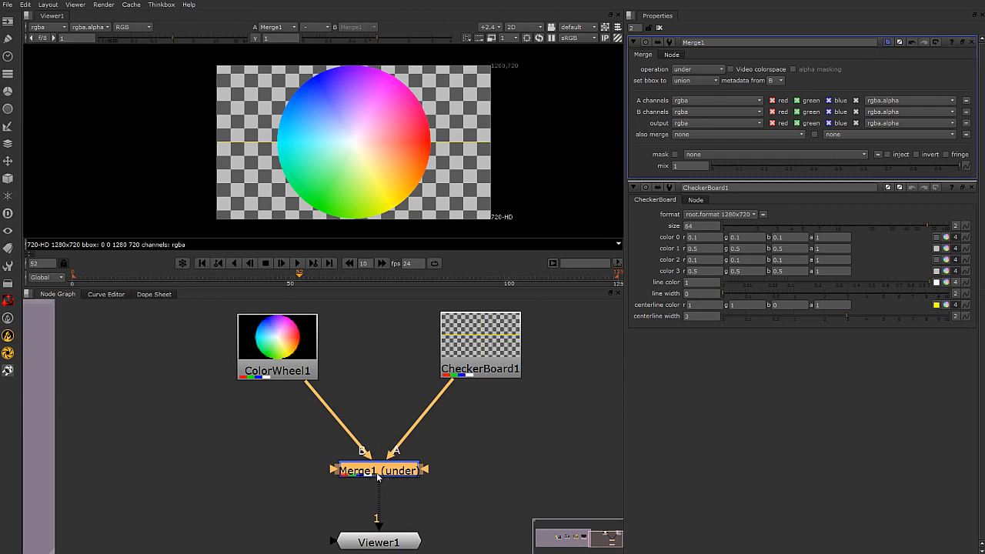
Step: Reconnect Merge1 with B to CheckerBoard1 and A to ColorWheel1, and set its operation to over
drag(320, 398, 391, 454)
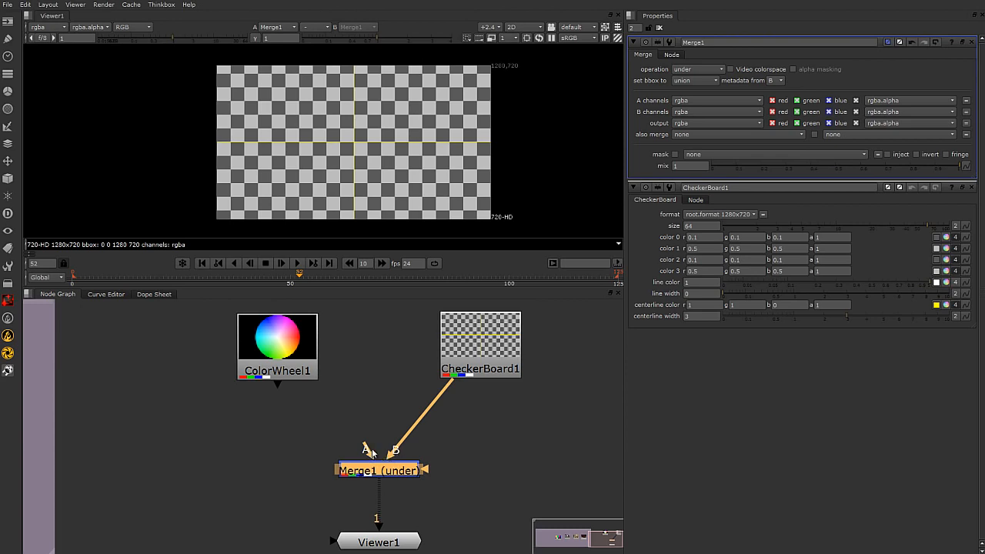
drag(368, 451, 279, 346)
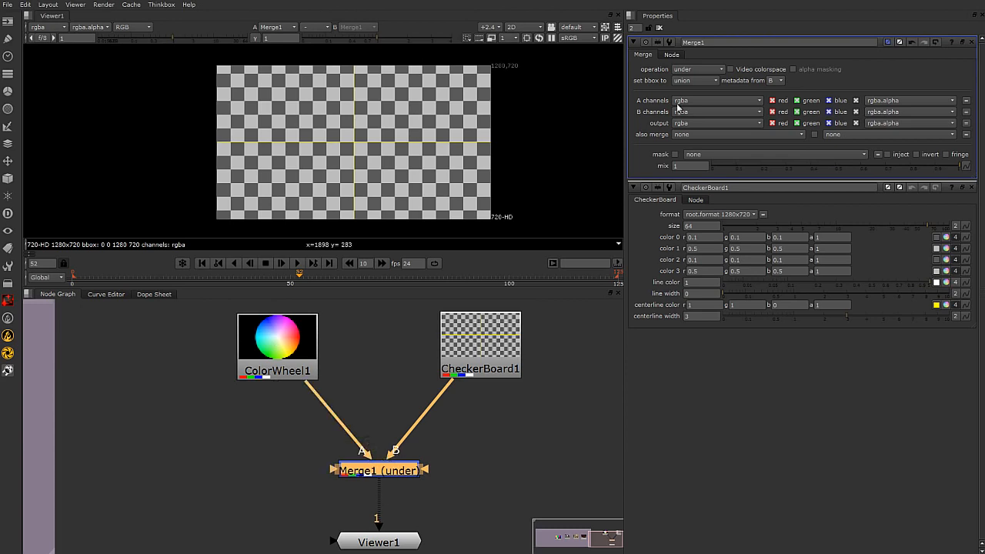
click(698, 69)
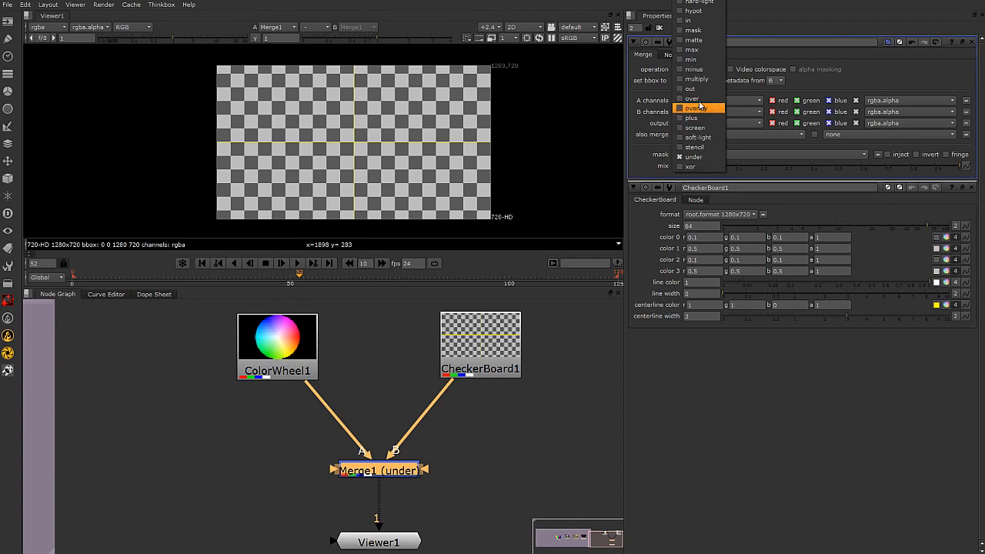
click(692, 99)
Step: Disable and re-enable Merge1 to compare the over result with the CheckerBoard1 input
click(493, 462)
click(396, 473)
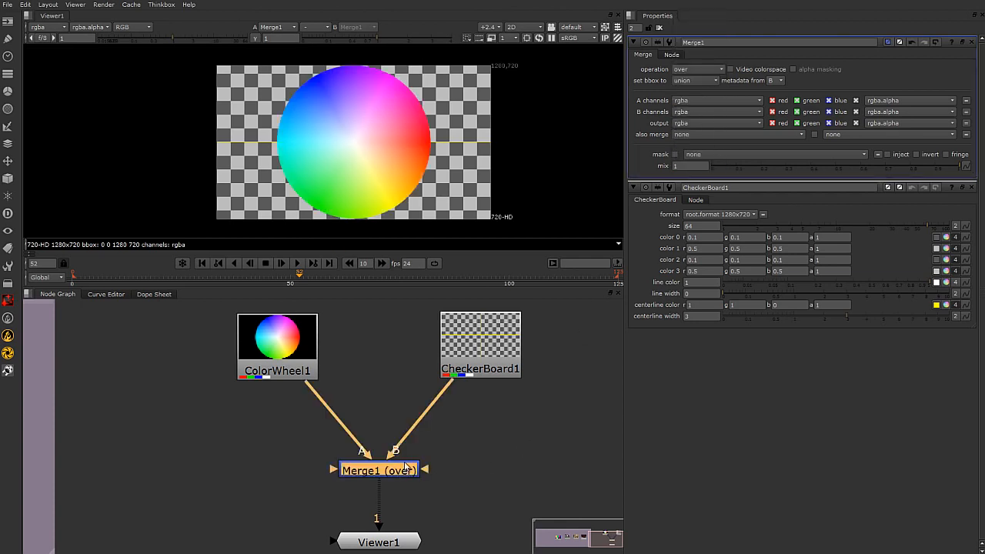
key(d)
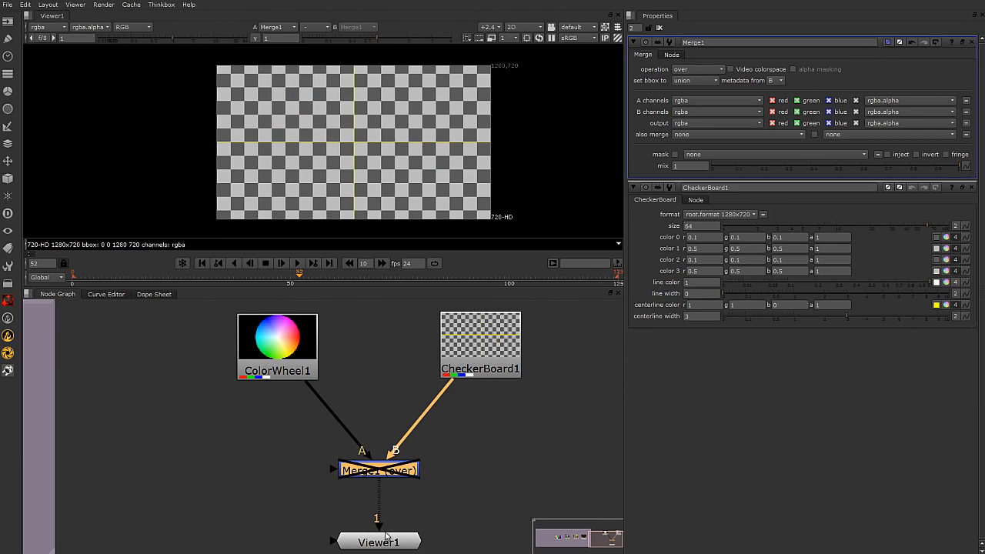
key(d)
Step: Move ColorBars1 out to the empty area between BackdropNode1 and the Merge1 branch
scroll(423, 485, down, 2)
middle_drag(428, 472, 726, 488)
click(486, 458)
middle_drag(532, 468, 382, 454)
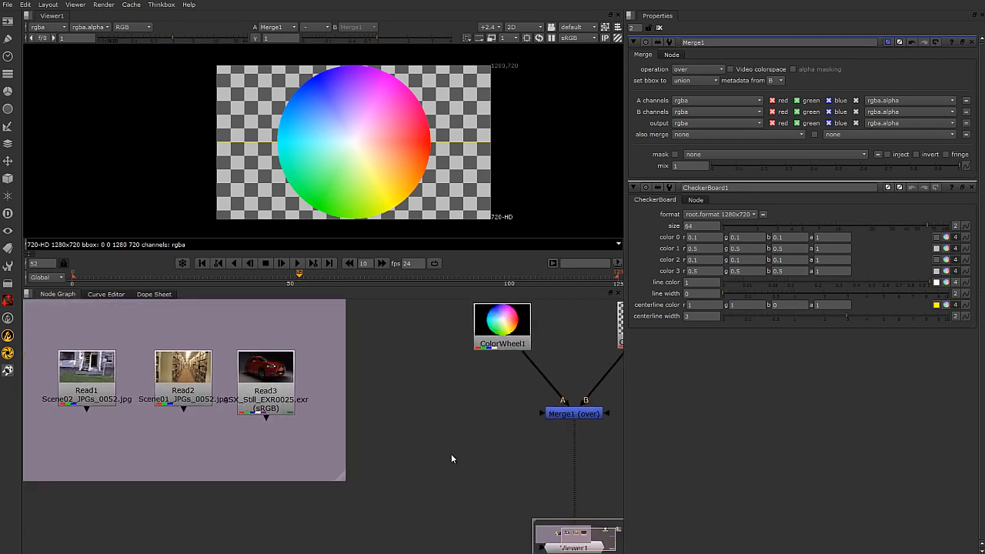
scroll(452, 454, down, 2)
middle_drag(452, 454, 426, 444)
click(103, 387)
drag(109, 391, 397, 446)
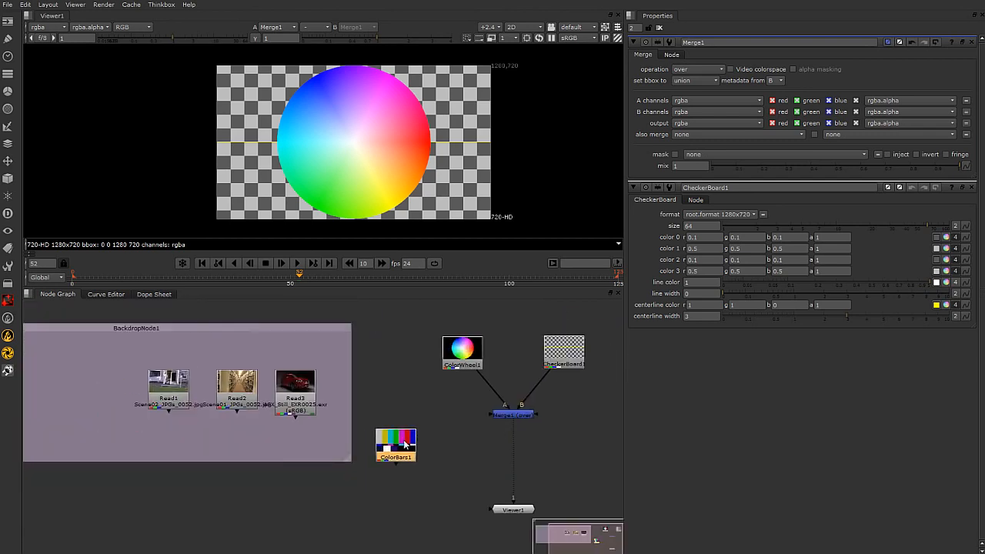
Step: Add a Transform node below ColorBars1 and show its output in Viewer1
scroll(421, 457, up, 4)
middle_drag(435, 462, 409, 425)
key(Tab)
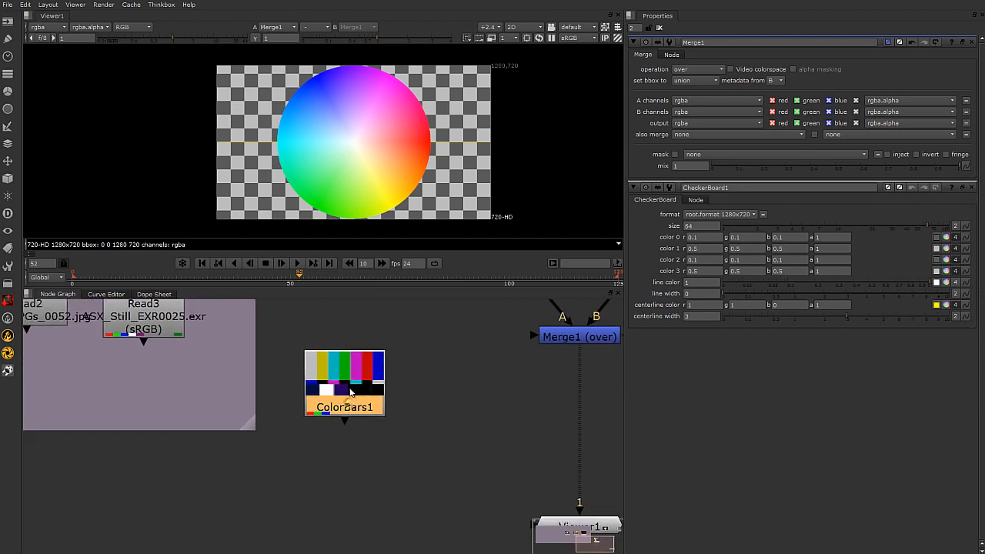
text(tr)
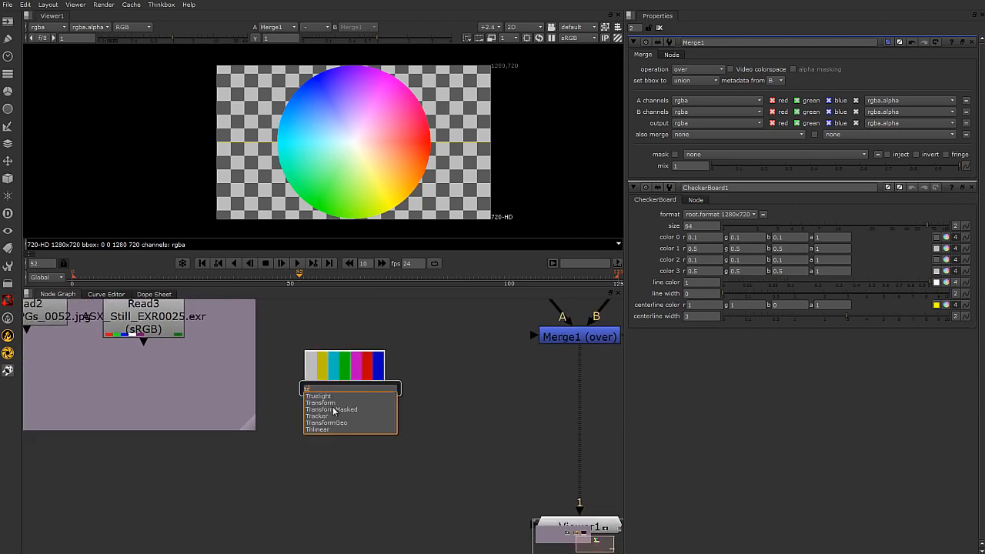
click(330, 402)
drag(356, 430, 357, 443)
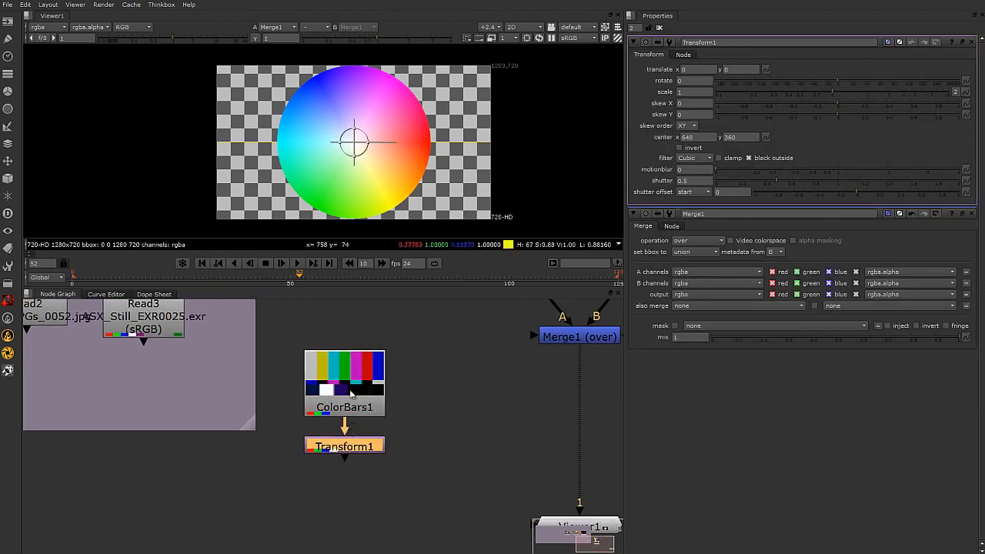
key(1)
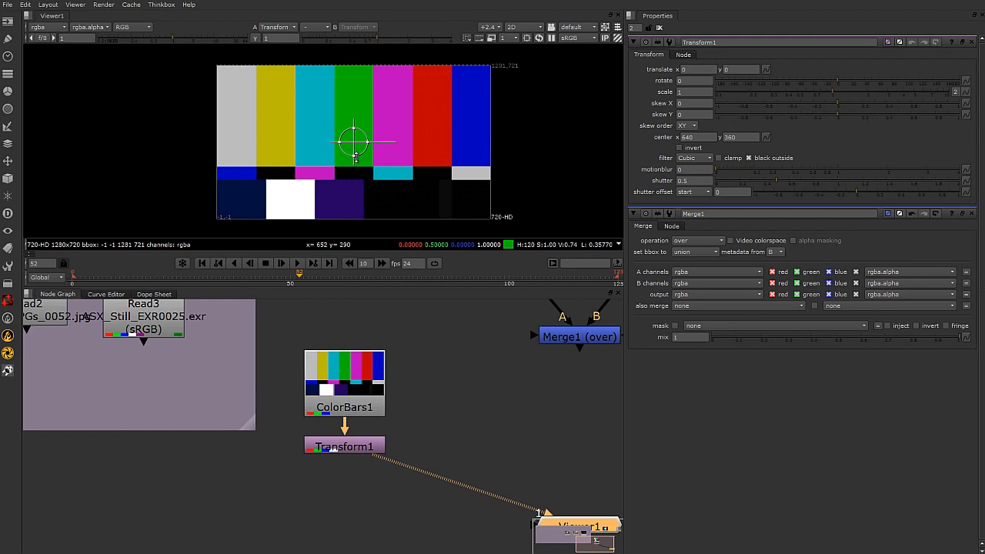
Step: Scale the color bars with Transform1 to about 0.28 in width and 0.34 in height
drag(356, 157, 361, 142)
middle_drag(457, 411, 365, 458)
click(521, 371)
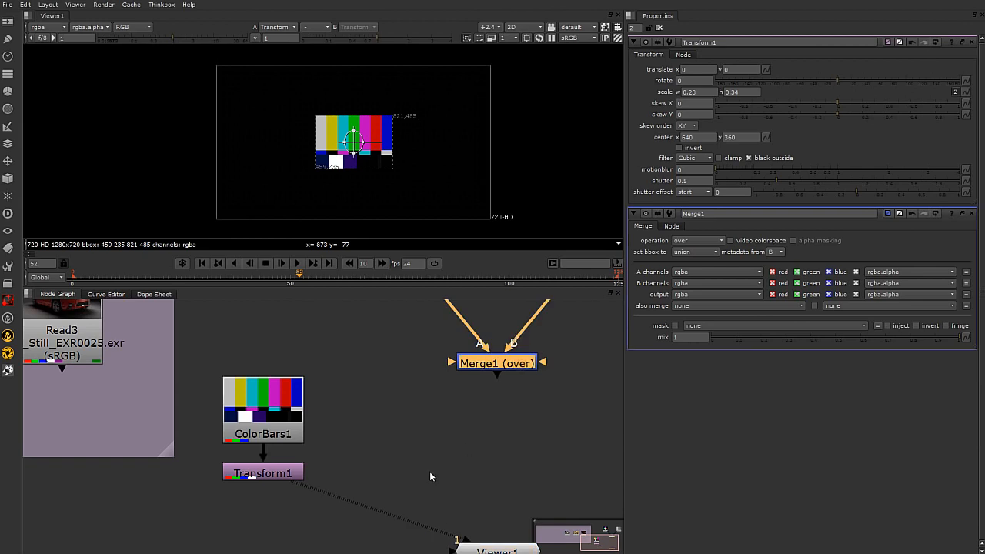
click(279, 475)
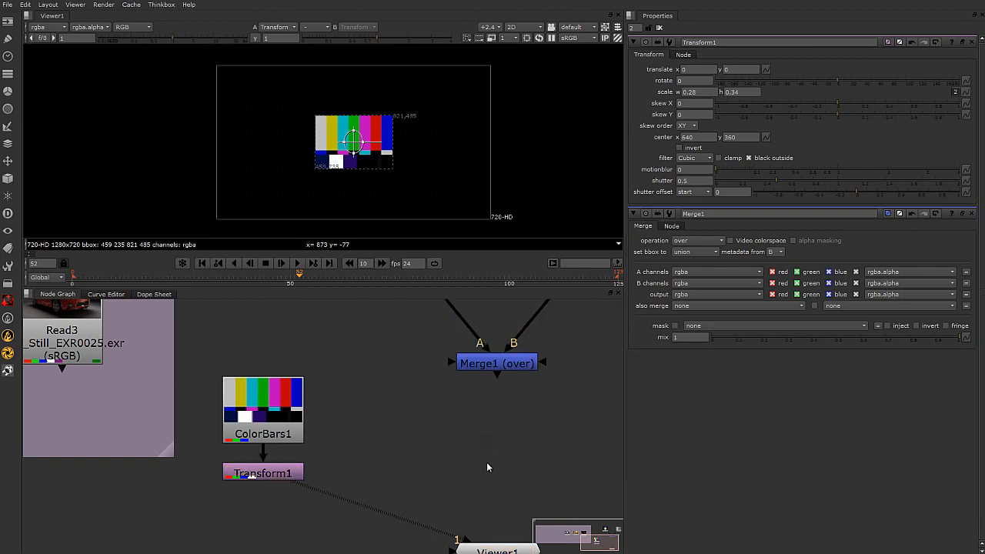
Step: Add a second Merge node below Merge1 and connect its B input to Merge1
key(Tab)
text(m)
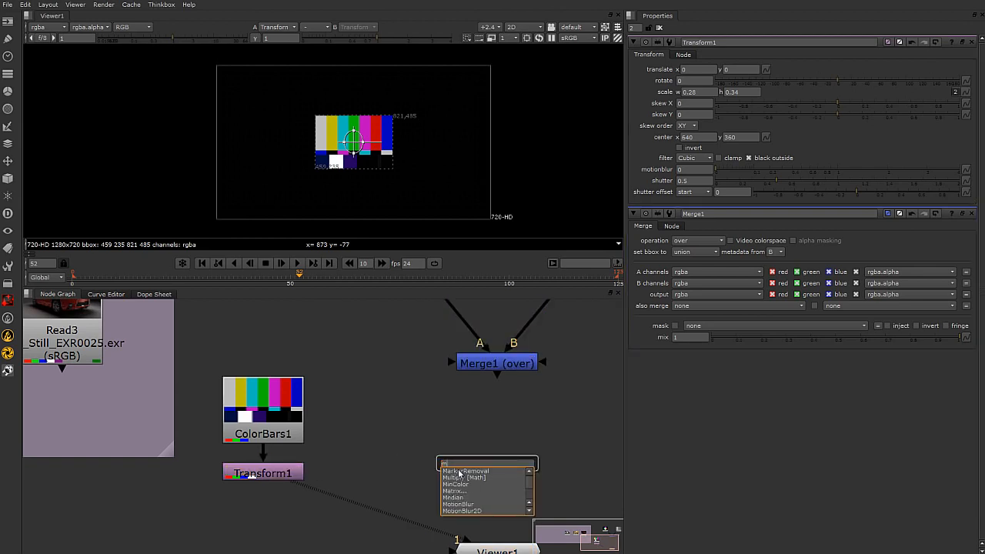
text(e)
click(461, 477)
drag(489, 445, 496, 364)
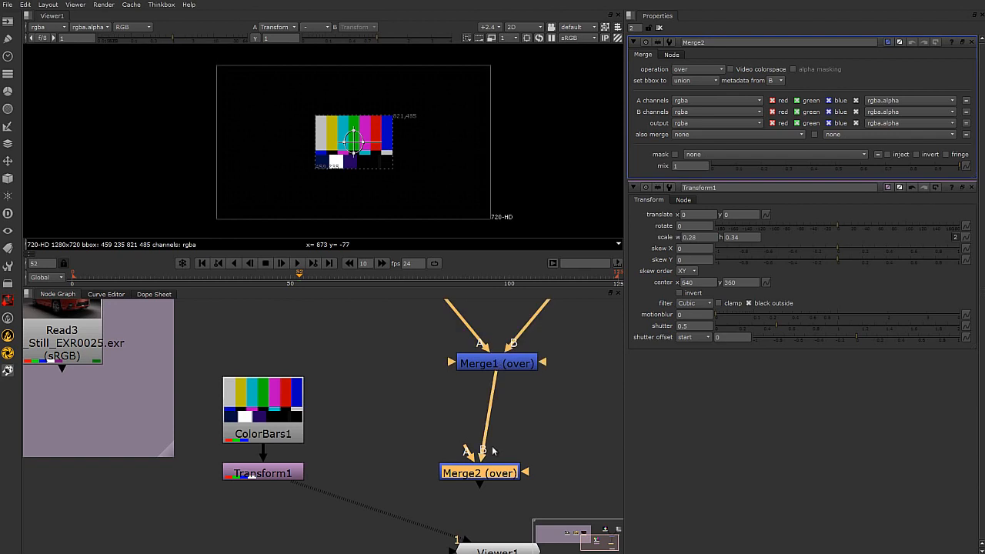
Step: Connect Merge2's A input to Transform1 and show Merge2's output in Viewer1
middle_drag(483, 365, 495, 407)
scroll(412, 475, down, 2)
scroll(449, 487, down, 1)
scroll(445, 464, up, 2)
drag(458, 451, 282, 467)
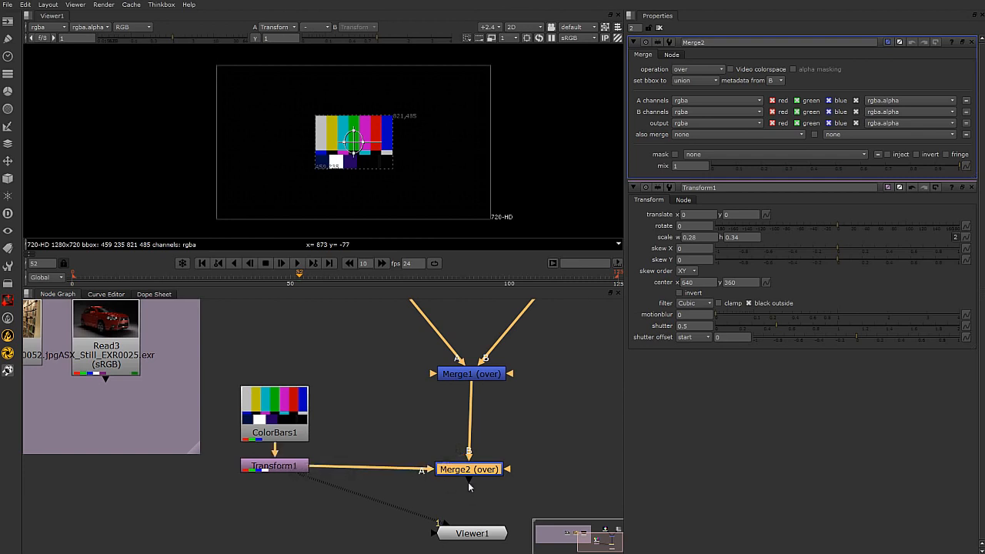
key(1)
scroll(362, 110, up, 4)
middle_drag(433, 140, 421, 98)
scroll(419, 139, up, 1)
scroll(418, 140, down, 1)
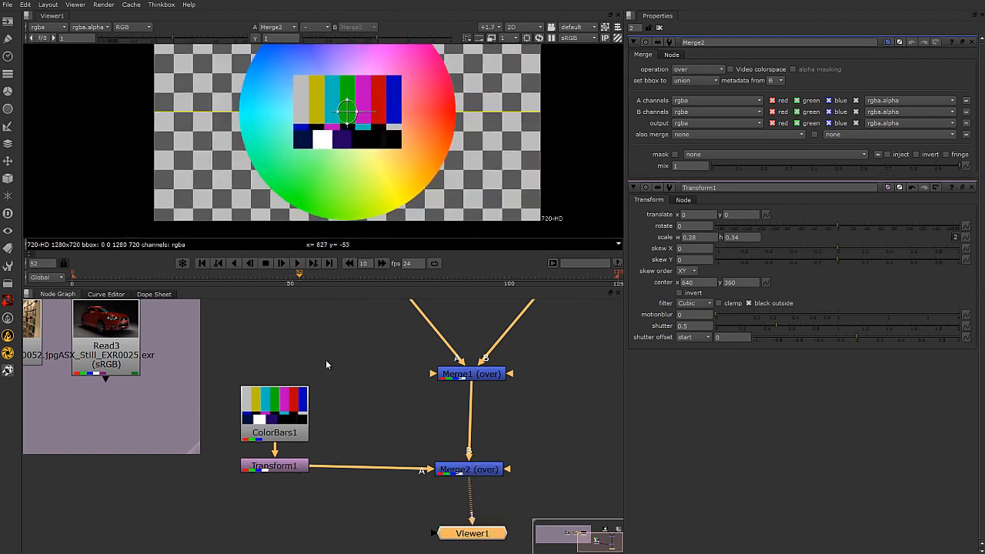
Step: Align Viewer1 beneath Merge2, and disable both Merge2 and Merge1 to compare the composite with the plain CheckerBoard1 input
click(477, 471)
drag(470, 532, 466, 532)
click(471, 471)
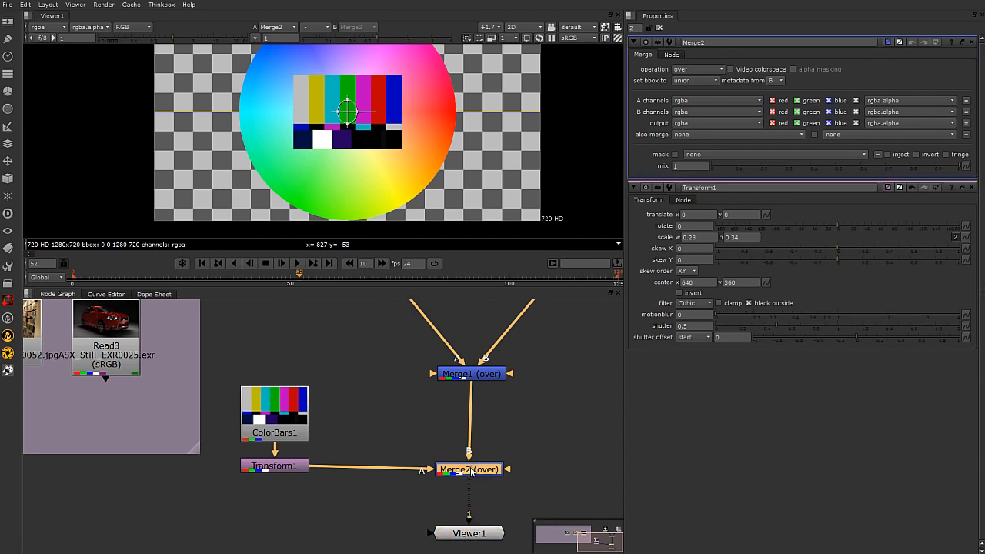
key(d)
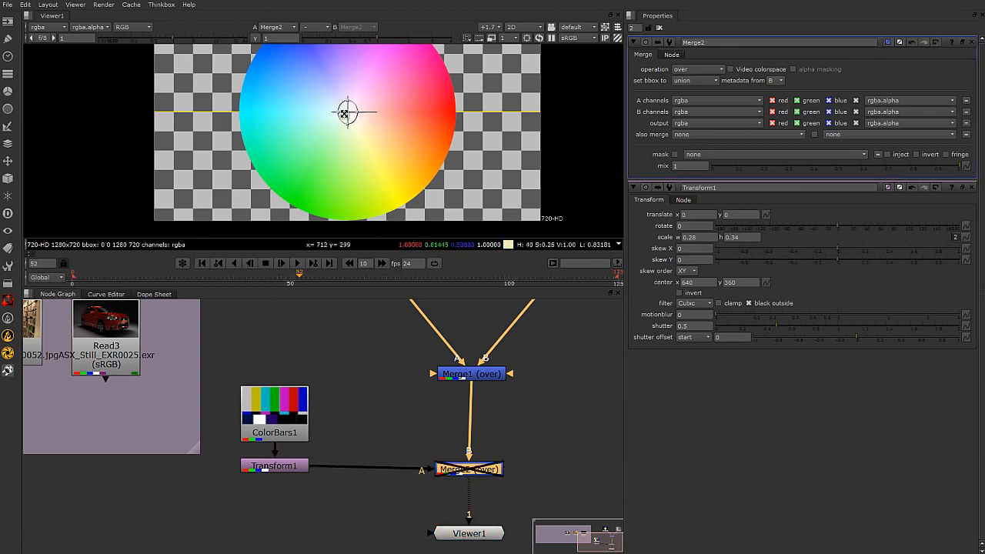
click(488, 376)
key(d)
scroll(402, 115, down, 2)
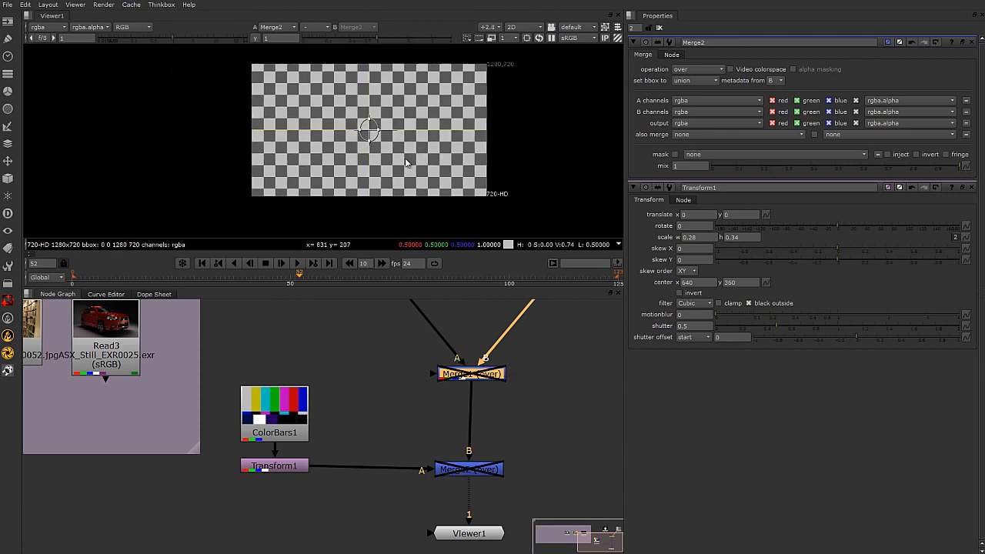
scroll(515, 367, down, 2)
Step: Arrange CheckerBoard1, both Merge nodes and Viewer1 in one vertical column, with ColorWheel1 and the ColorBars1 branch feeding in horizontally from the left
middle_drag(420, 397, 297, 439)
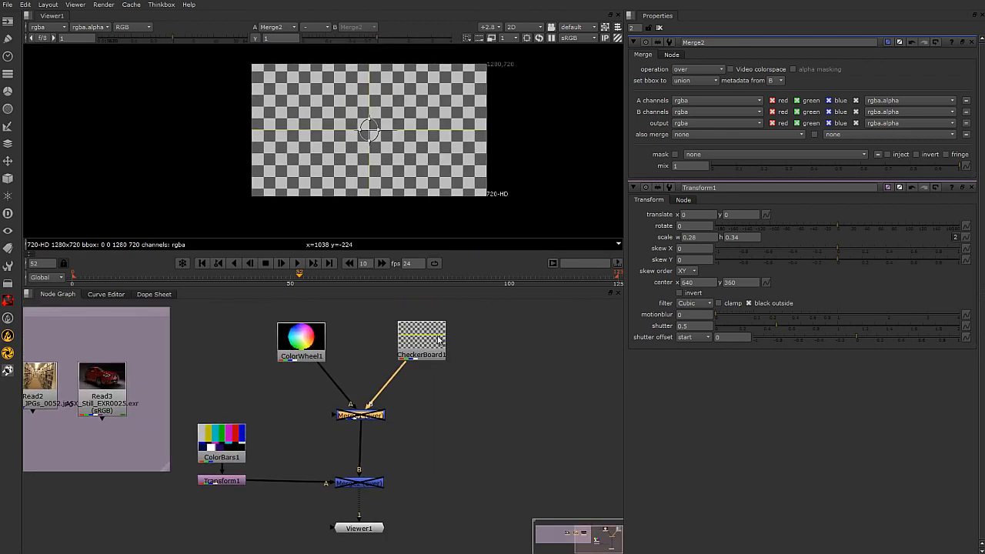
drag(377, 417, 439, 414)
drag(371, 486, 433, 484)
drag(377, 531, 440, 550)
drag(191, 410, 269, 508)
drag(223, 445, 299, 456)
drag(292, 337, 298, 406)
drag(427, 413, 431, 399)
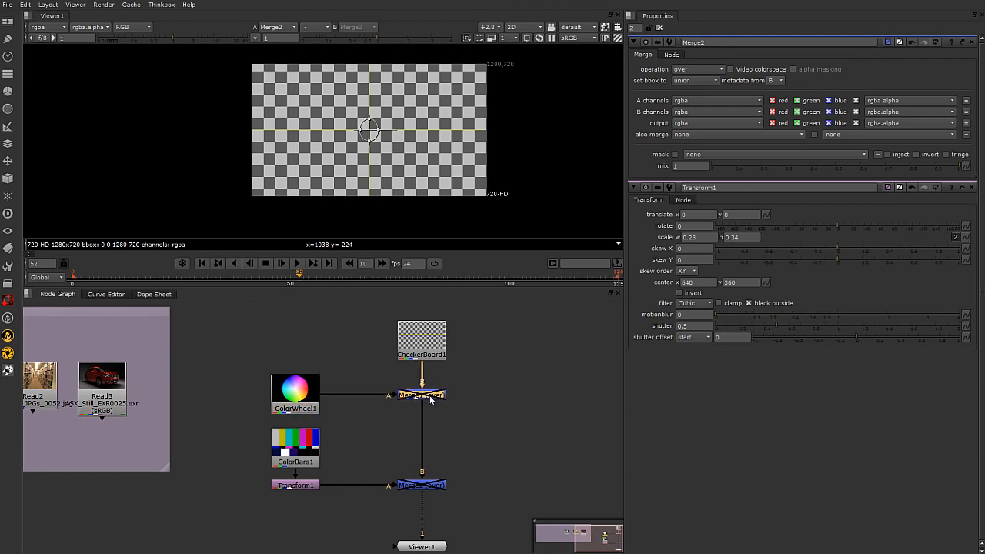
drag(428, 355, 429, 337)
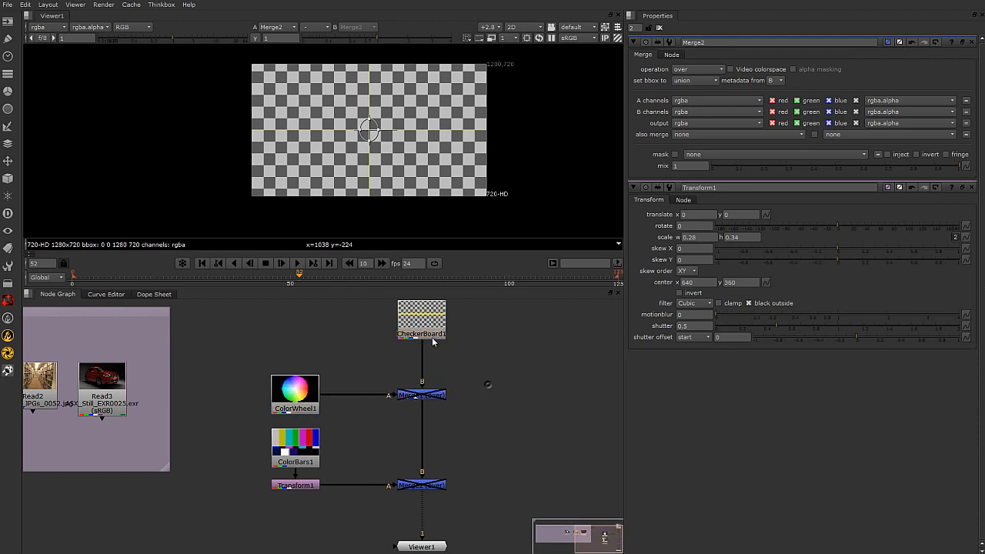
Step: Re-enable Merge1 and Merge2
click(431, 396)
key(d)
click(427, 484)
key(d)
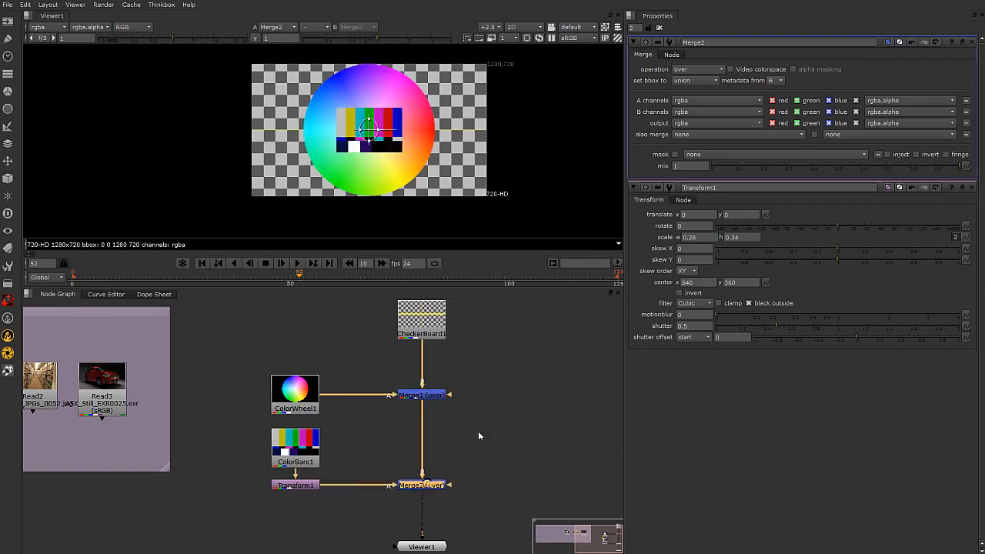
scroll(463, 398, up, 2)
scroll(419, 393, down, 3)
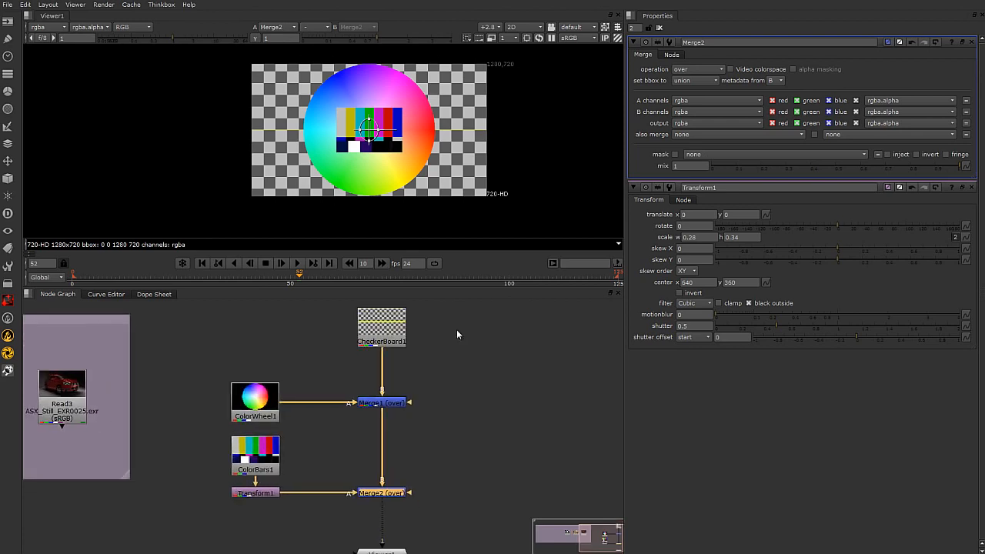
mouse_move(474, 438)
middle_down()
mouse_move(408, 432)
mouse_move(472, 428)
middle_up()
click(479, 440)
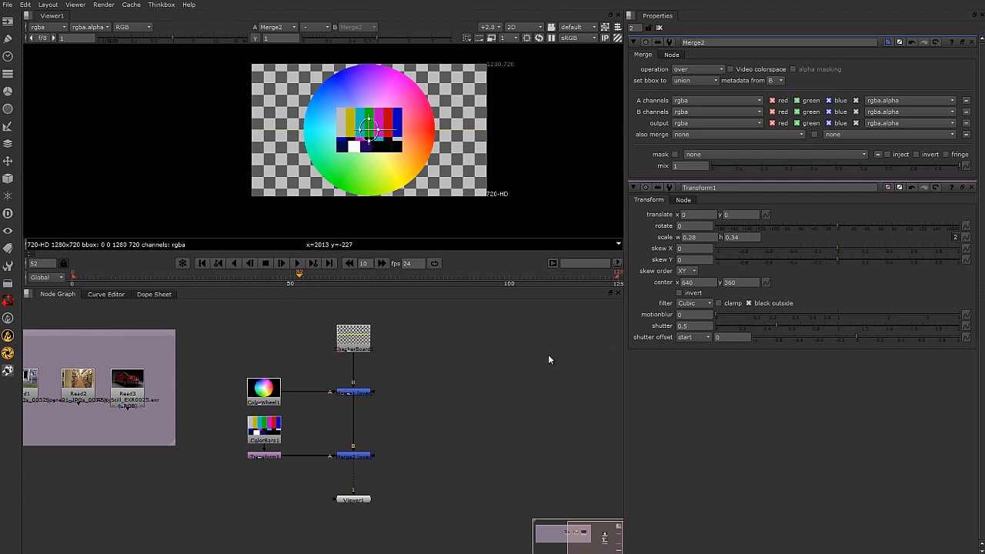
scroll(424, 471, up, 4)
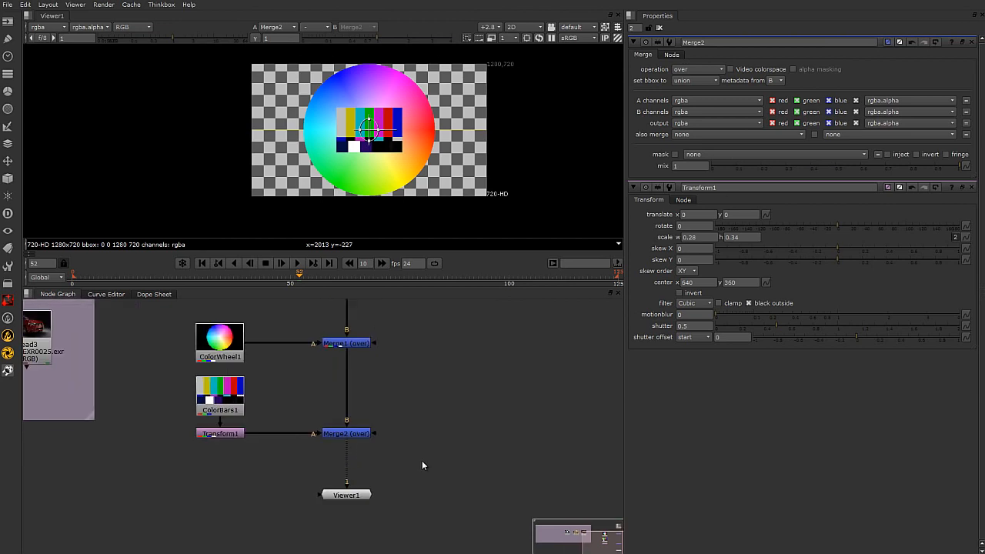
middle_drag(437, 471, 329, 491)
scroll(331, 485, down, 1)
middle_drag(392, 425, 381, 451)
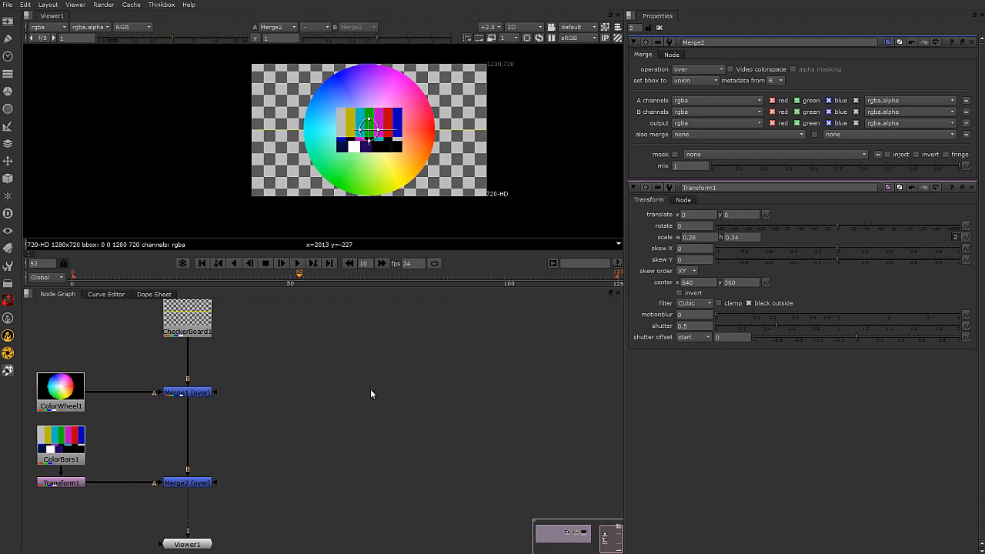
Step: Create an unconnected Dot node in the empty area to the right of the Merge column
middle_drag(370, 388, 444, 413)
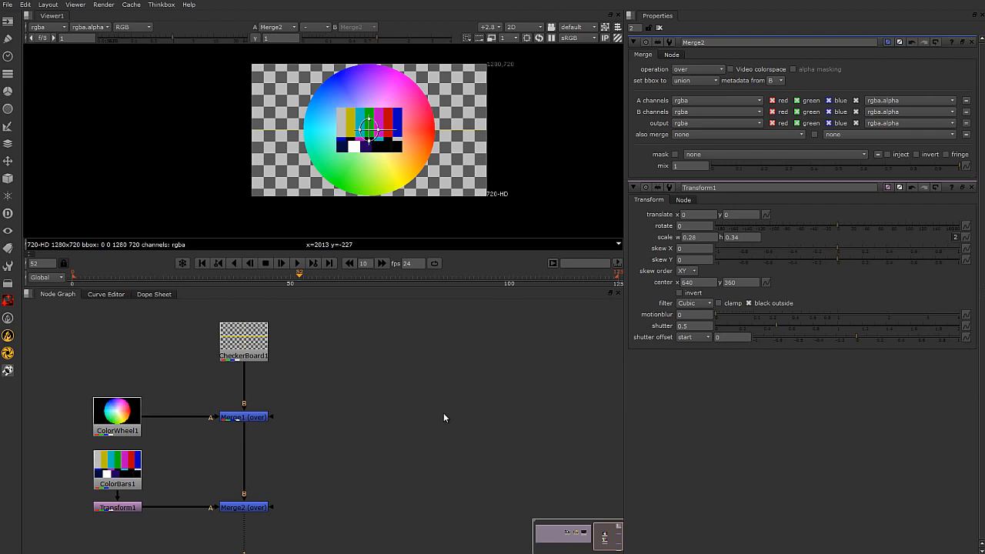
key(Tab)
text(d)
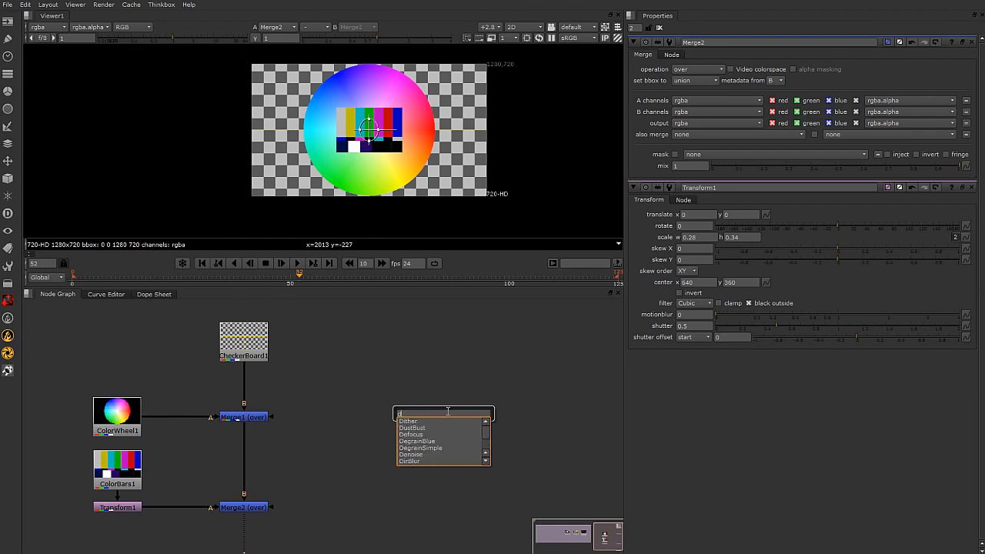
text(ot)
key(Return)
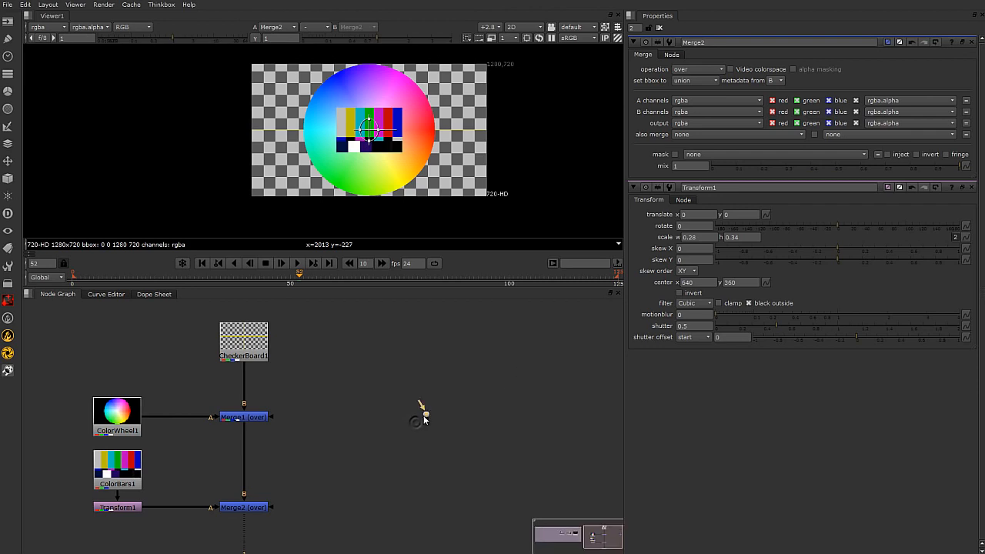
Step: Raise CheckerBoard1 and ColorWheel1, and insert the Dot into the ColorWheel1 to Merge1 connection so that it bends at a right angle
drag(251, 337, 251, 318)
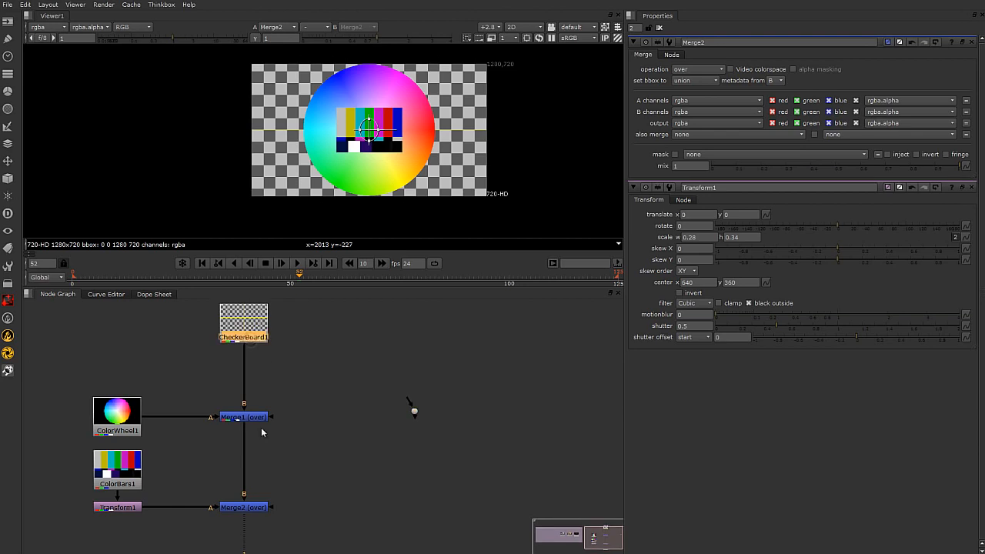
drag(125, 414, 120, 338)
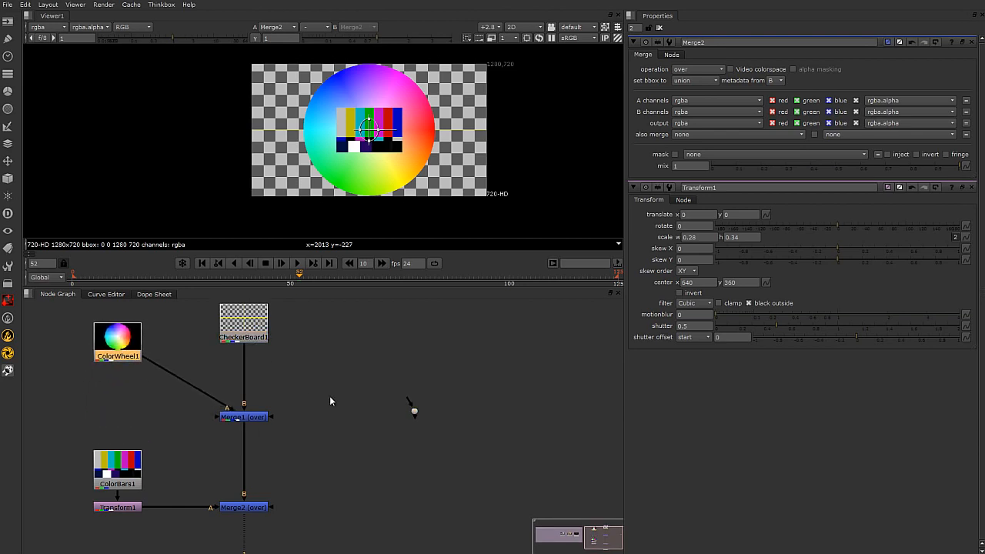
drag(410, 408, 117, 418)
middle_drag(220, 406, 223, 399)
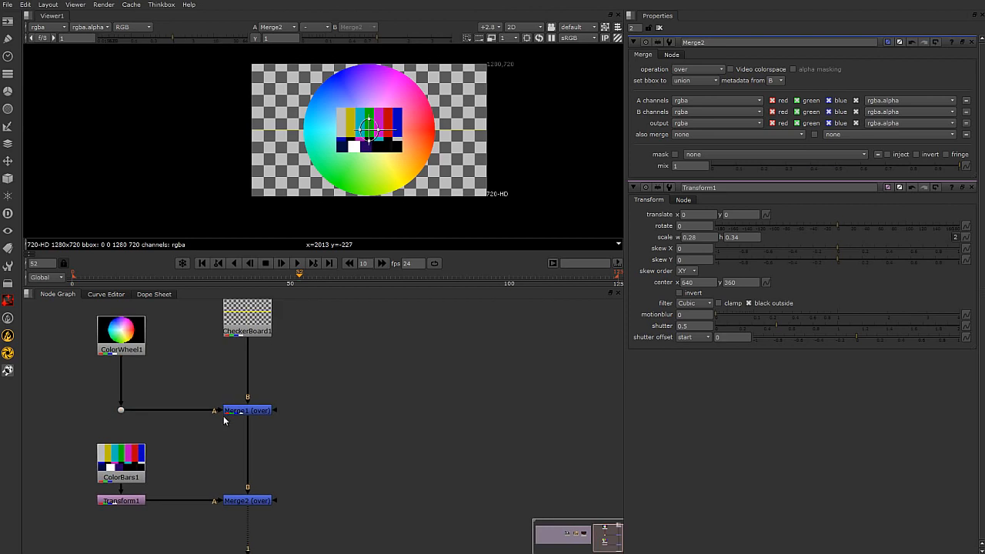
scroll(215, 430, down, 1)
middle_drag(290, 422, 337, 418)
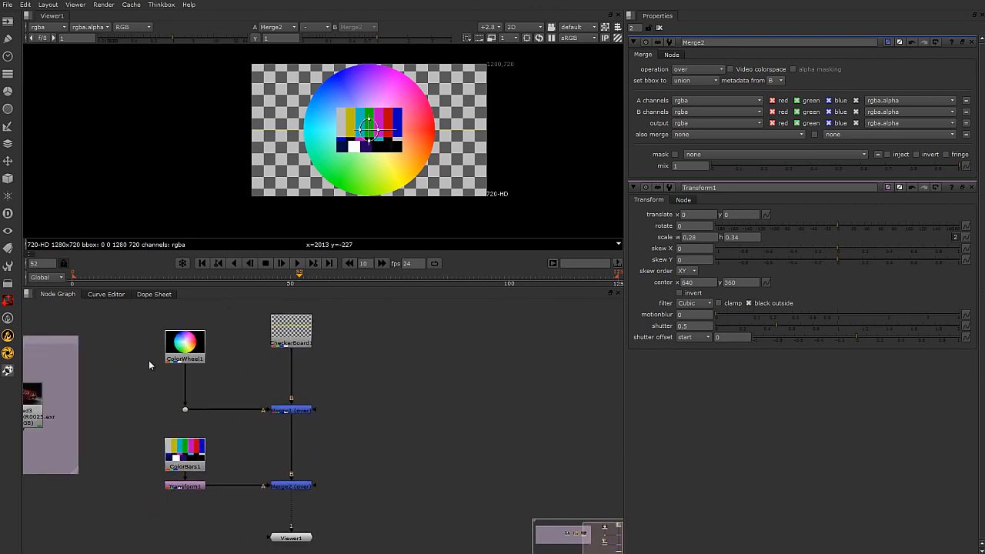
scroll(330, 432, down, 3)
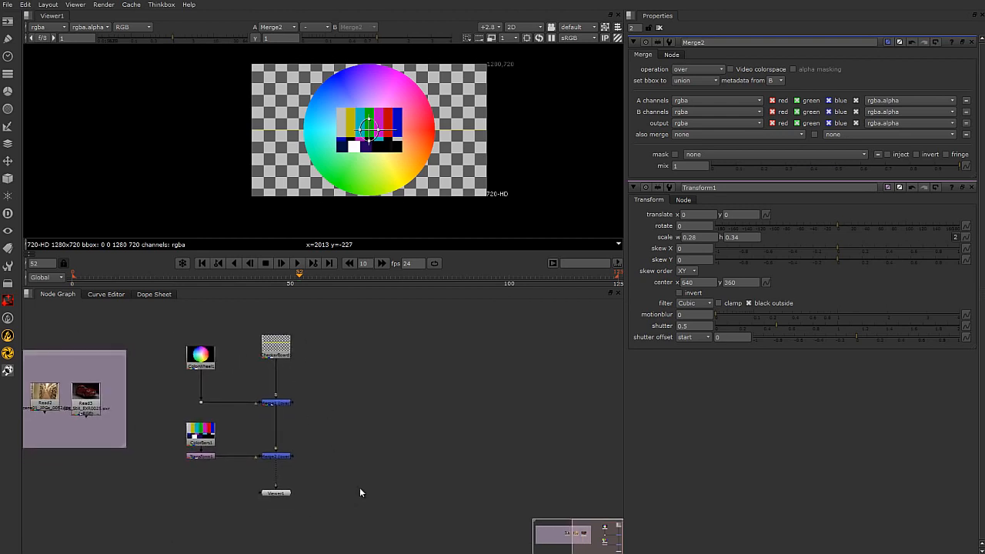
scroll(216, 401, up, 2)
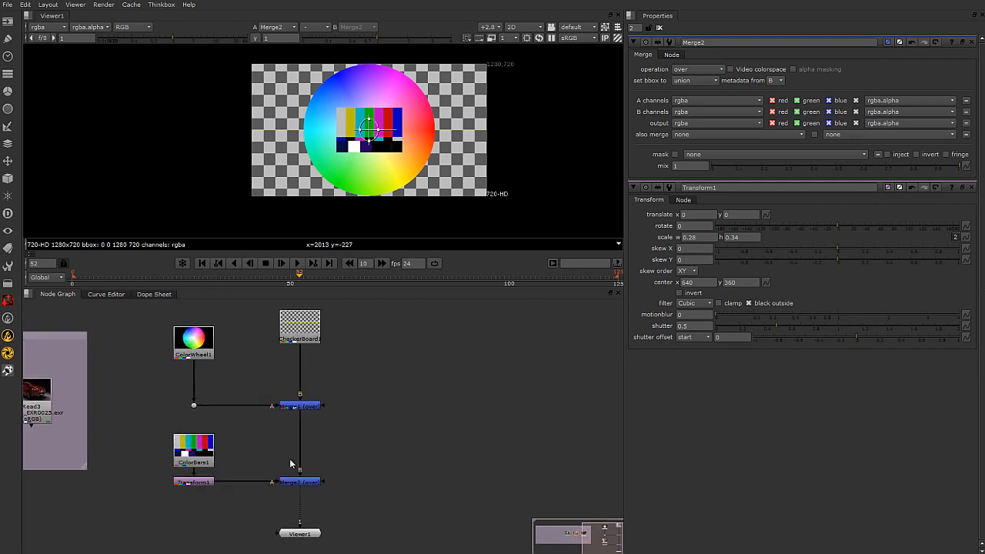
scroll(277, 464, down, 2)
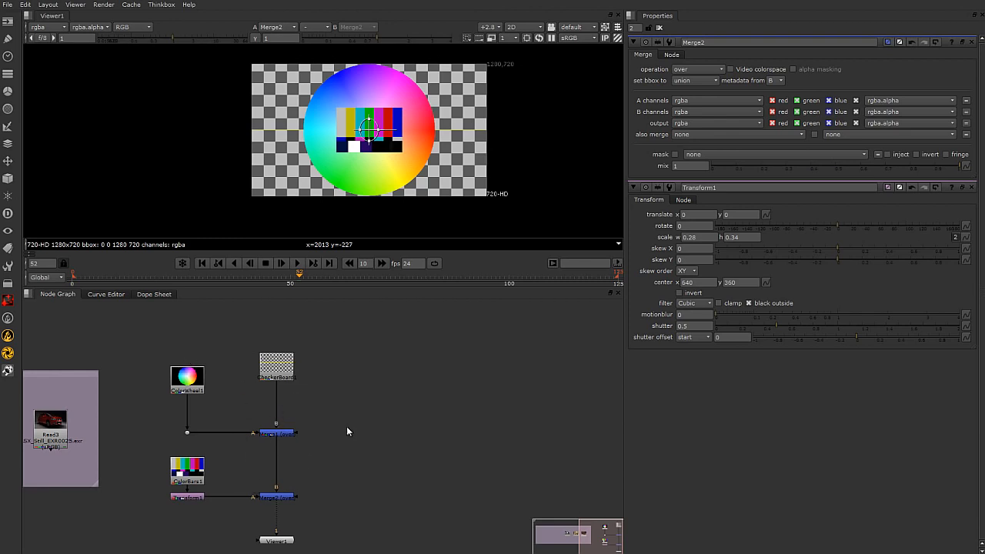
Step: Add a Backdrop node to the right of the Merge column and enlarge it to roughly the column's height
drag(148, 317, 191, 349)
right_click(192, 348)
click(393, 382)
key(Tab)
text(back)
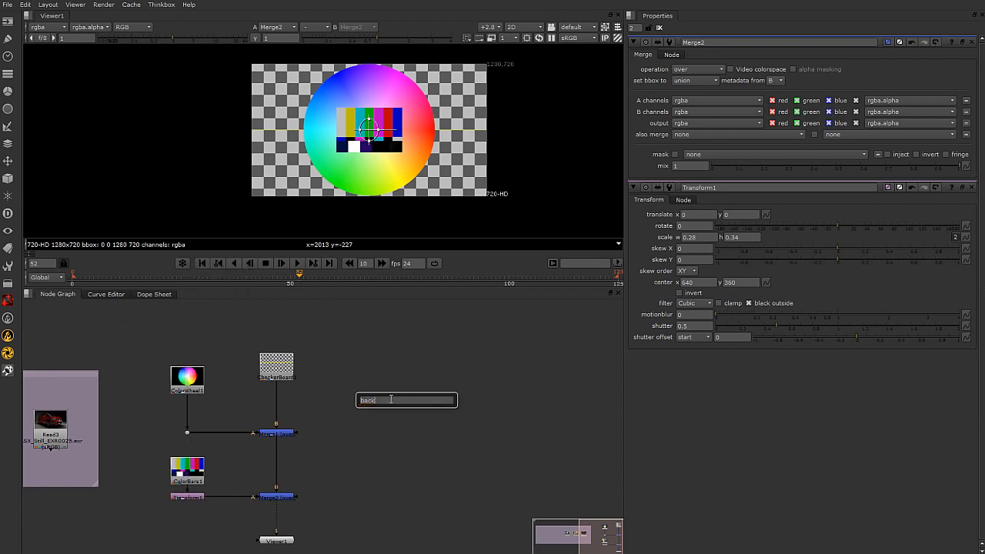
key(Return)
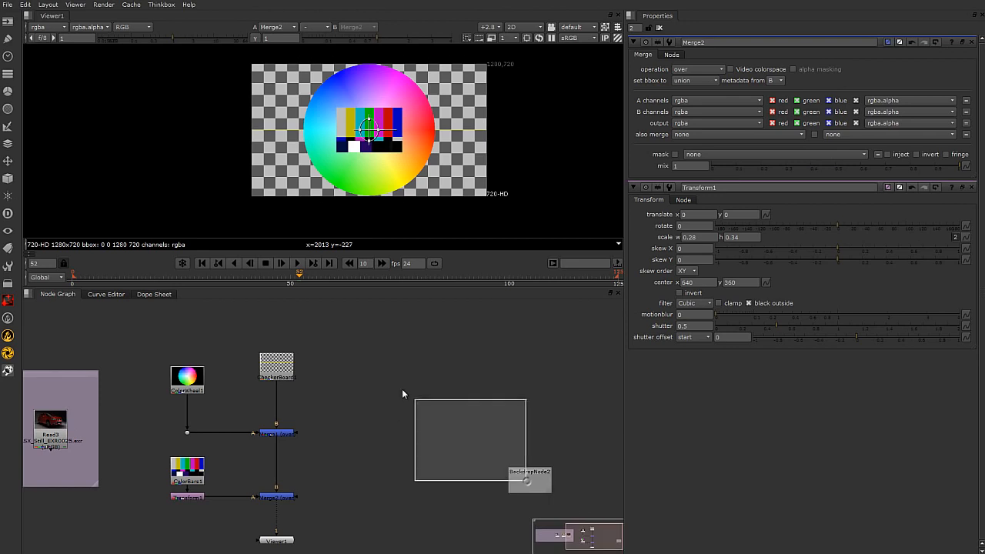
drag(531, 471, 516, 483)
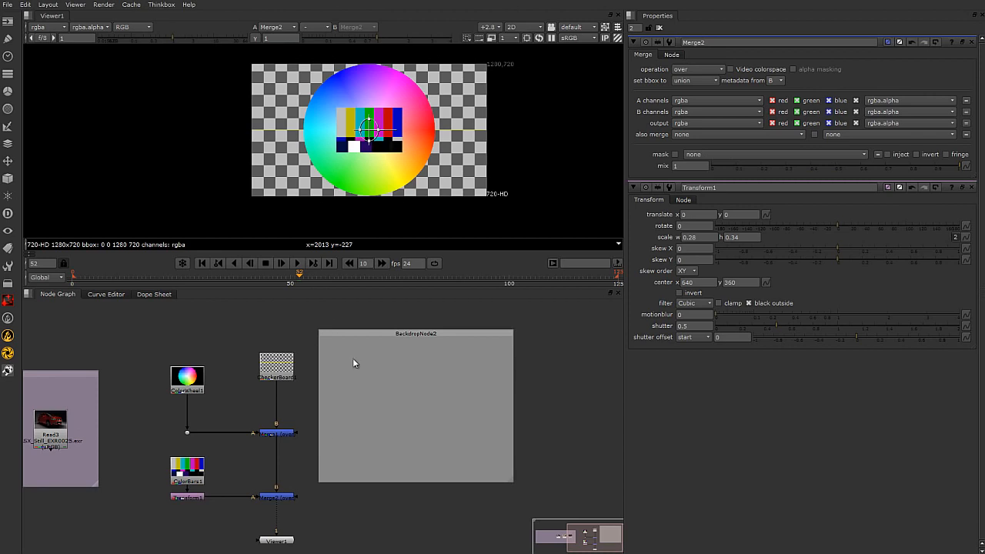
Step: Set BackdropNode2's tile color to a dark red of about R 0.533, G 0.182, B 0.121
middle_drag(437, 420, 565, 416)
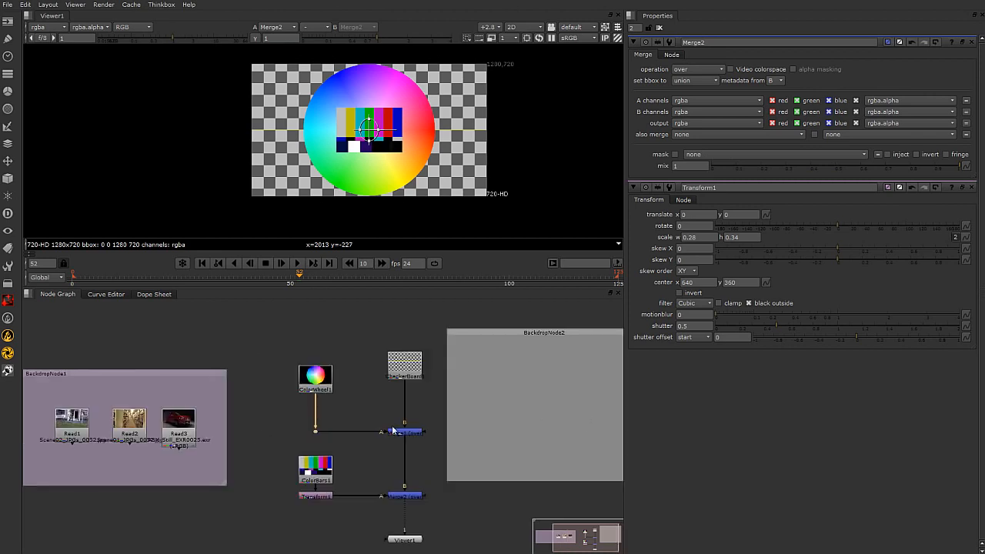
middle_drag(407, 423, 474, 422)
middle_drag(369, 464, 117, 470)
click(383, 337)
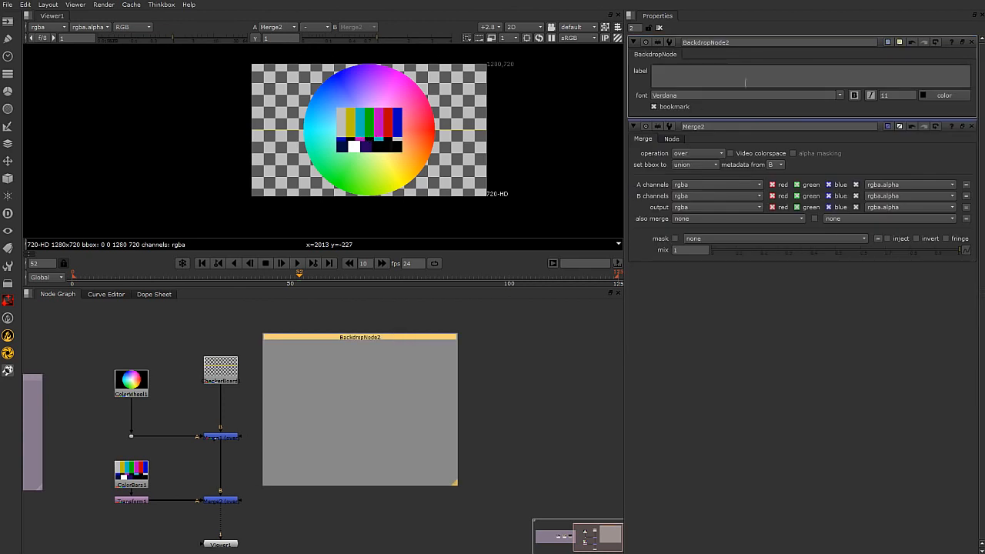
click(888, 42)
drag(552, 17, 758, 23)
mouse_move(770, 435)
mouse_down()
mouse_move(764, 443)
mouse_move(775, 424)
mouse_up()
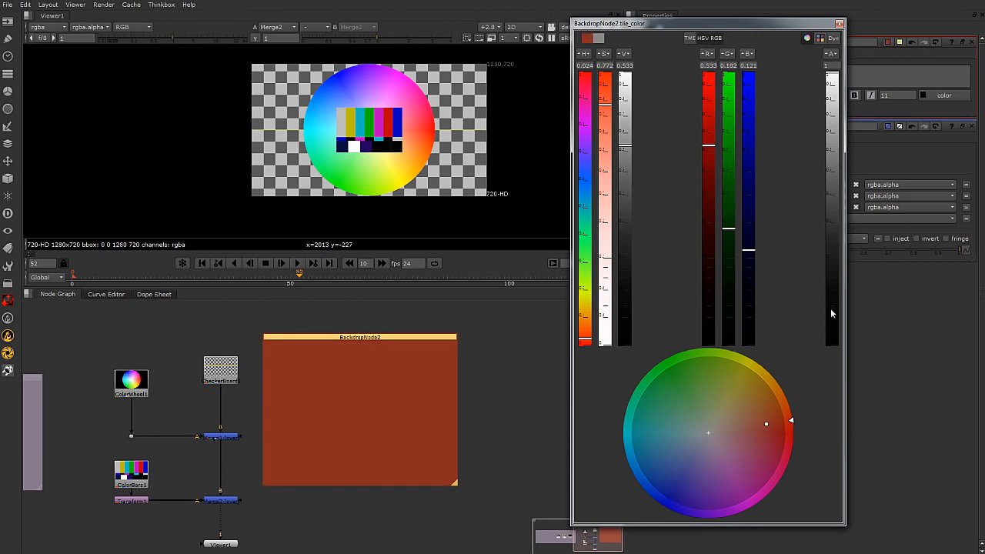
click(839, 24)
Step: Label BackdropNode2 "Colorwheel" and enlarge the label's font size
click(737, 73)
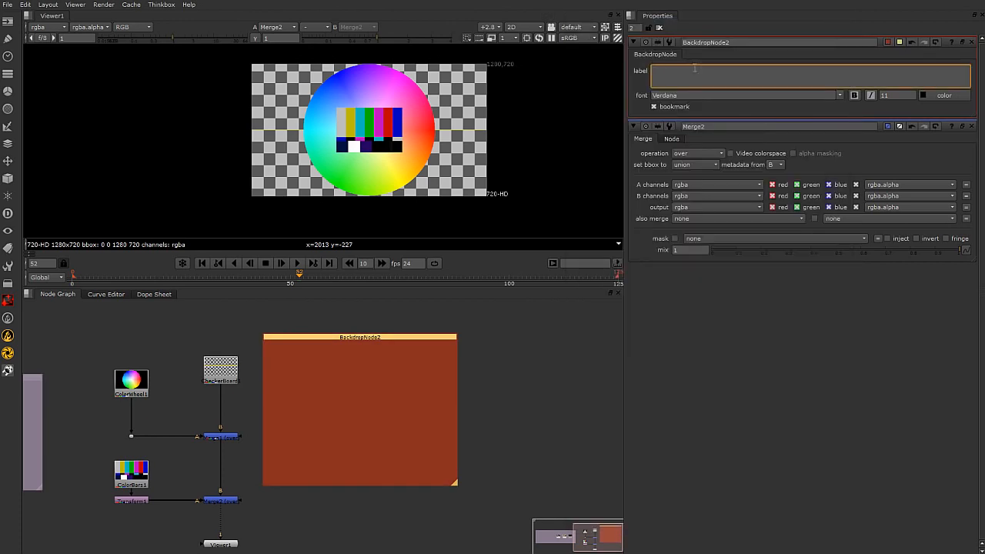
text(Colorwh)
click(892, 95)
key(Up)
key(Up)
key(Up)
key(Up)
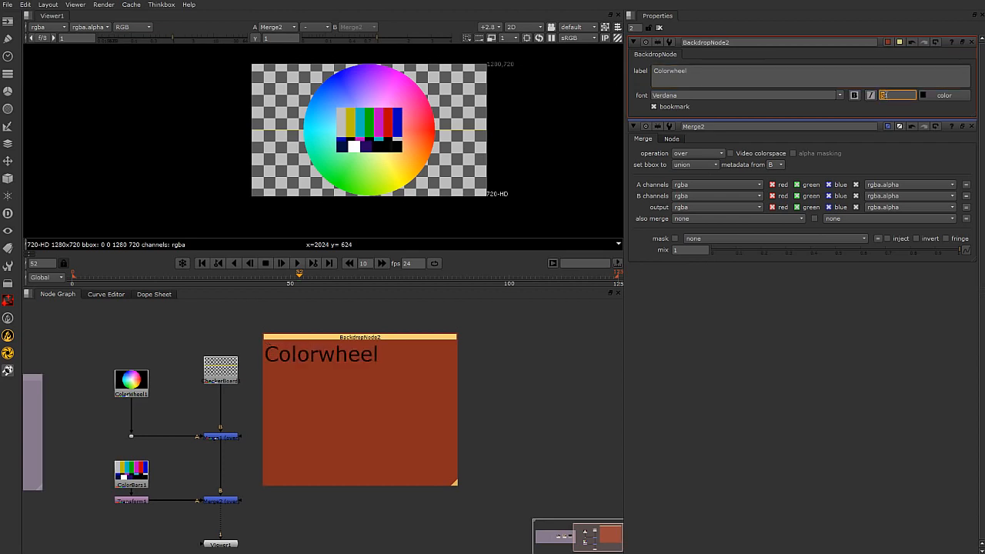
Step: Set the font color of BackdropNode2's "Colorwheel" label to white
click(923, 95)
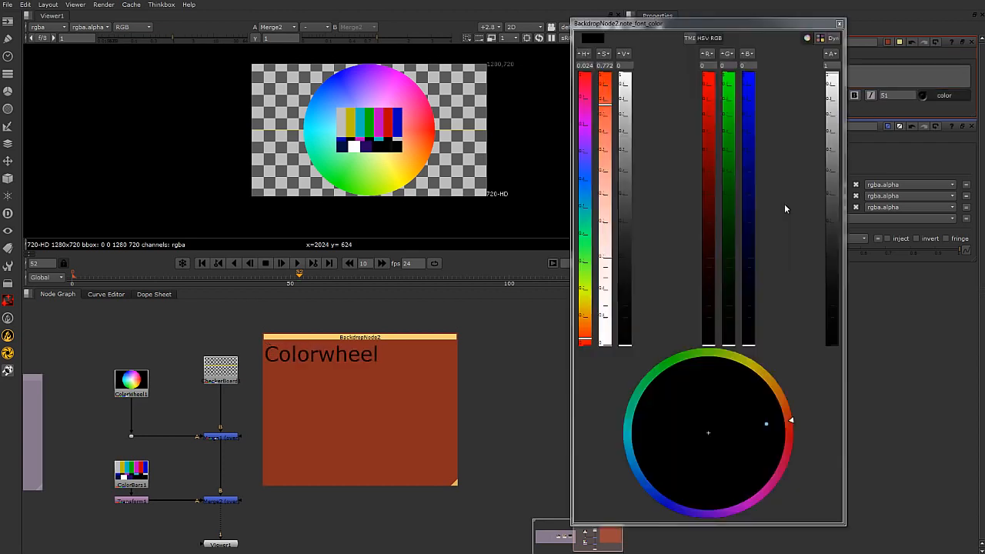
click(839, 23)
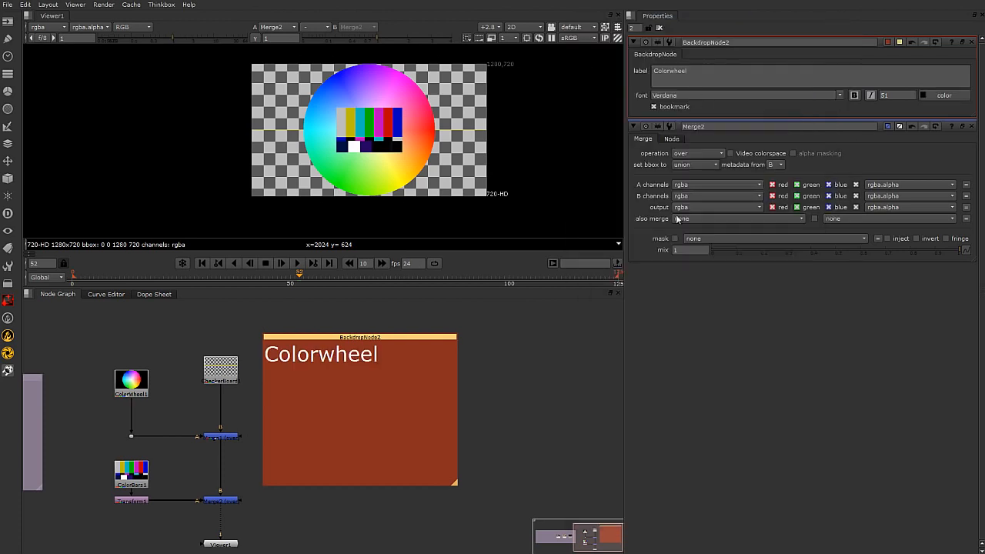
Step: Place the Colorwheel backdrop behind ColorWheel1, CheckerBoard1 and Merge1, and shift ColorWheel1 with its Dot closer to the Merge column
drag(375, 337, 224, 344)
click(331, 408)
drag(103, 388, 162, 448)
drag(124, 385, 273, 483)
drag(230, 410, 454, 400)
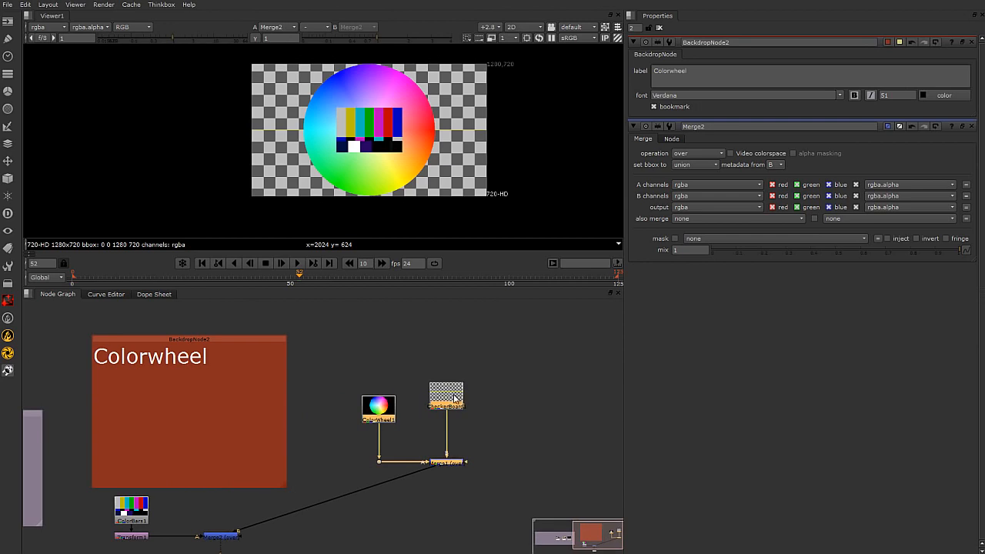
key(ctrl+z)
Step: Raise the Colorwheel backdrop together with its enclosed nodes, leaving more space above the ColorBars1 branch
drag(225, 337, 230, 308)
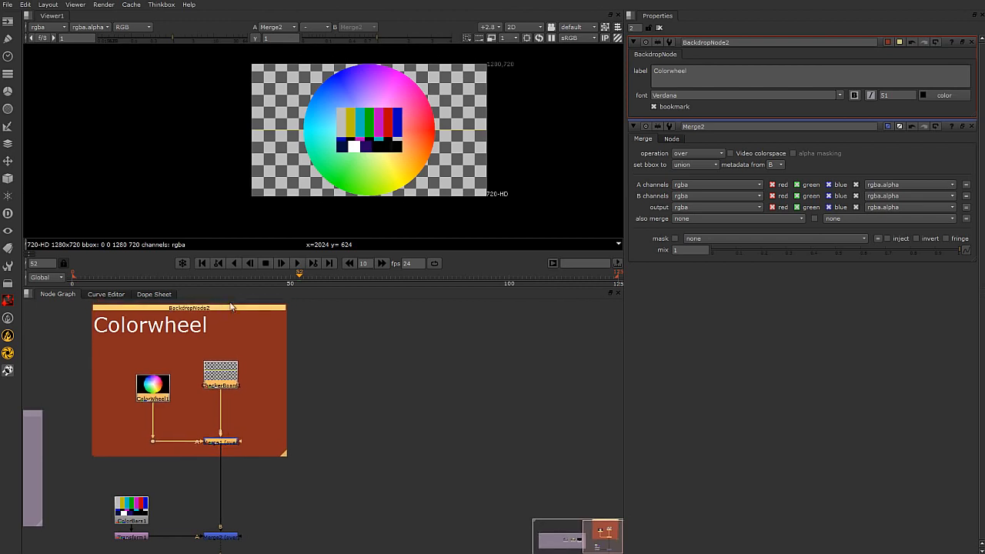
scroll(284, 439, down, 2)
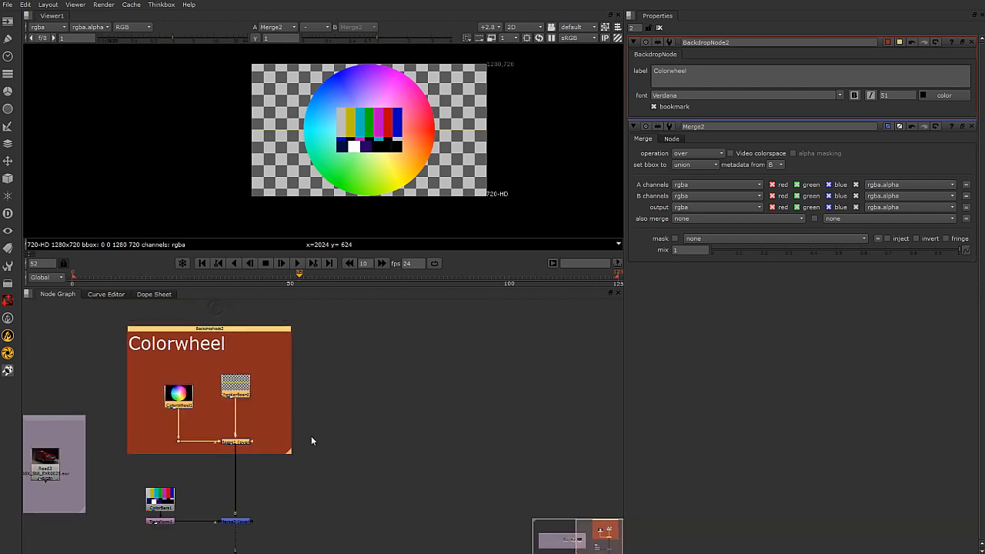
scroll(368, 437, up, 3)
click(408, 416)
key(Tab)
click(442, 346)
click(418, 444)
Step: Create a Backdrop around ColorBars1, Transform1 and Merge2 by selecting these nodes first
scroll(387, 408, down, 2)
scroll(425, 368, up, 1)
middle_drag(385, 408, 439, 348)
drag(156, 413, 345, 483)
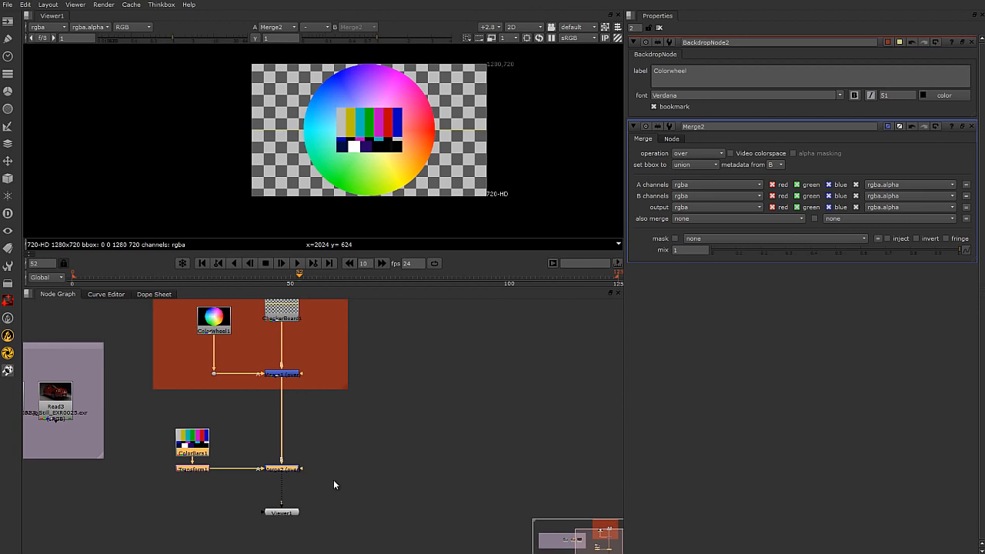
key(Tab)
text(back)
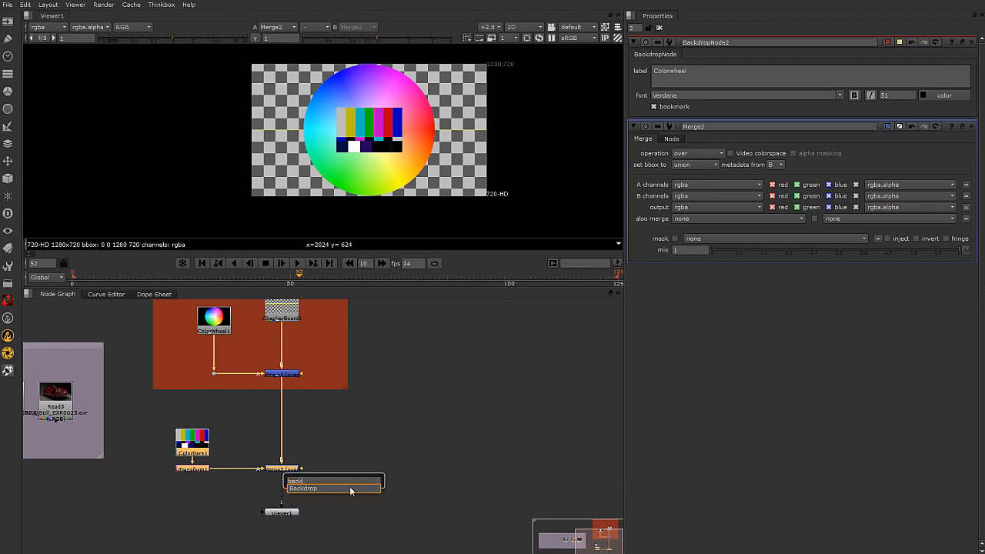
click(314, 488)
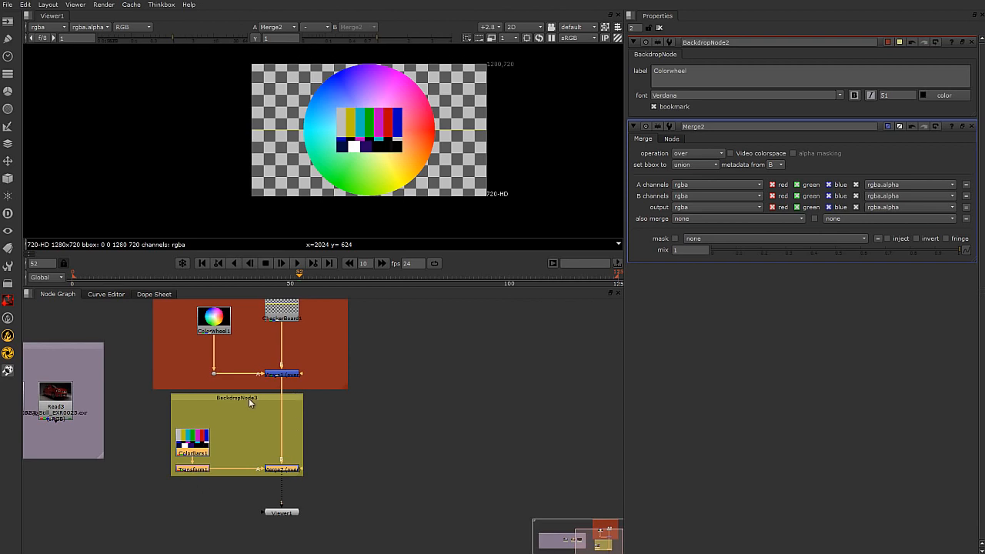
Step: Add a StickyNote in the empty area to the right of the Colorwheel backdrop
click(370, 451)
middle_drag(450, 433, 347, 488)
key(Tab)
text(stick)
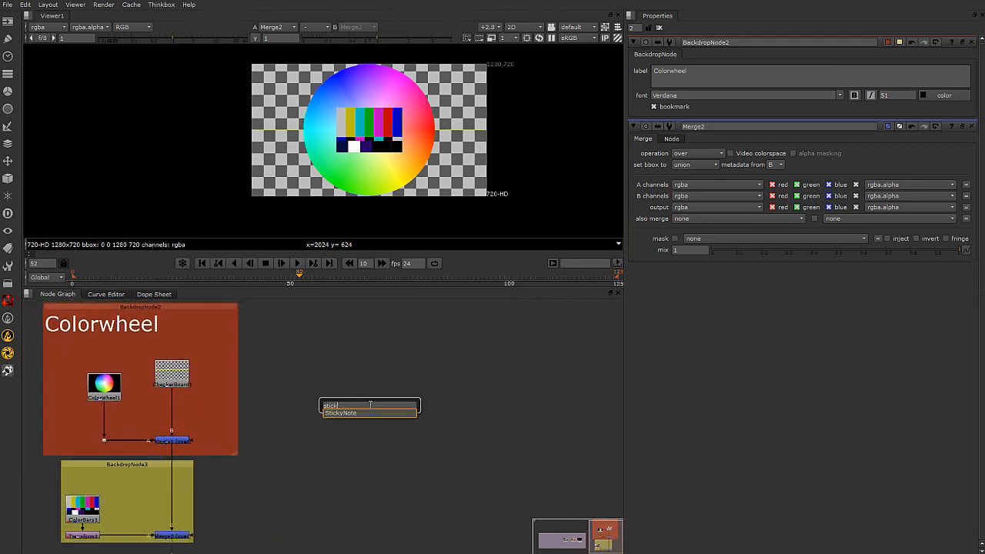
click(344, 412)
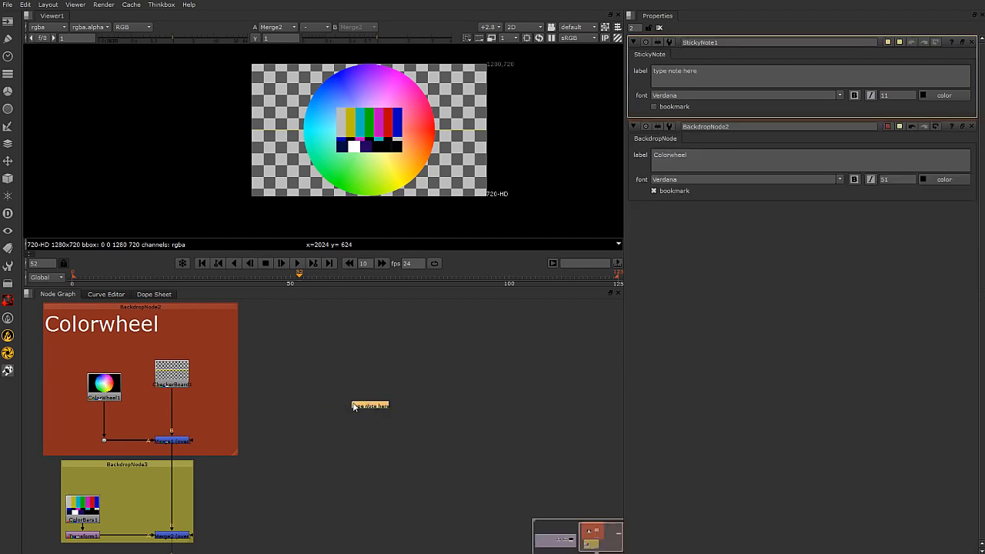
drag(368, 404, 326, 385)
Step: Enlarge StickyNote1's font size to 41 and place the note just right of the Colorwheel backdrop's upper part
click(707, 70)
drag(729, 74, 637, 87)
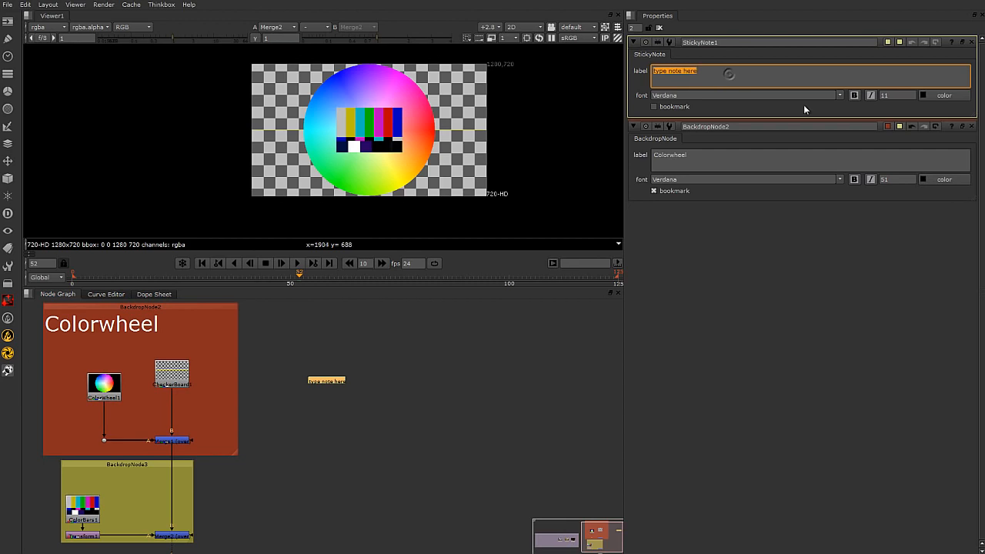
drag(894, 96, 878, 97)
key(Up)
key(Up)
key(Up)
key(Up)
key(Down)
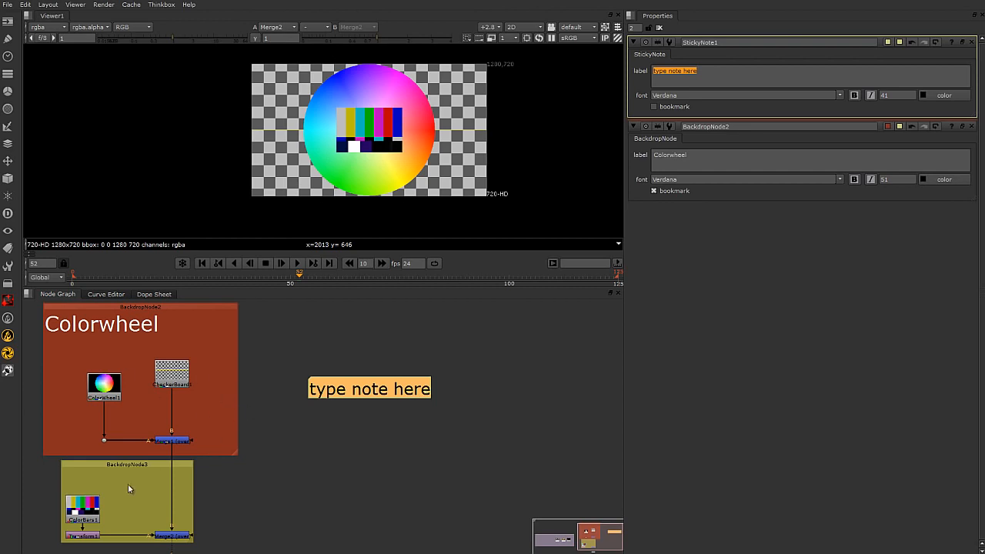
drag(393, 396, 187, 352)
drag(306, 344, 345, 349)
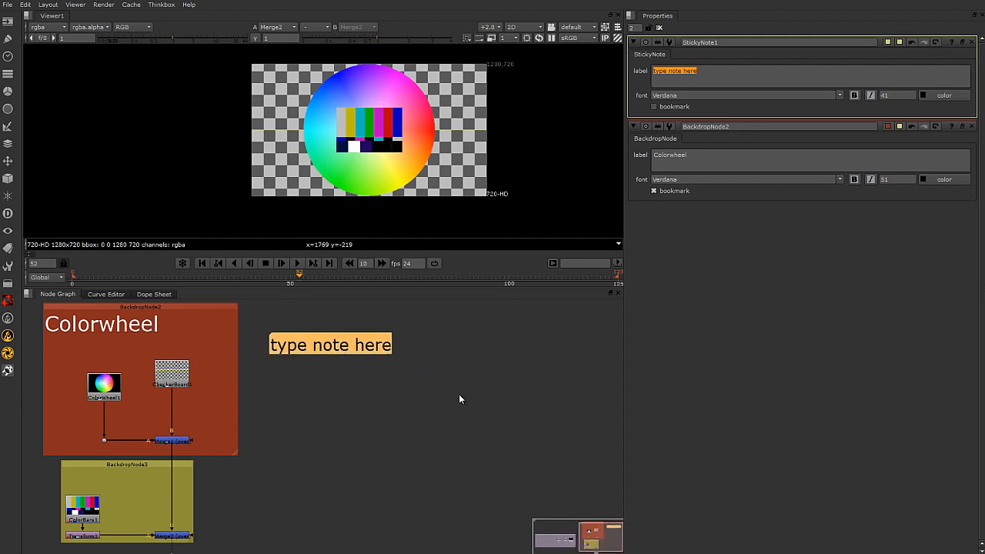
Step: Add an unconnected NoOp node below the sticky note
click(371, 444)
middle_drag(373, 442, 377, 442)
scroll(331, 418, up, 2)
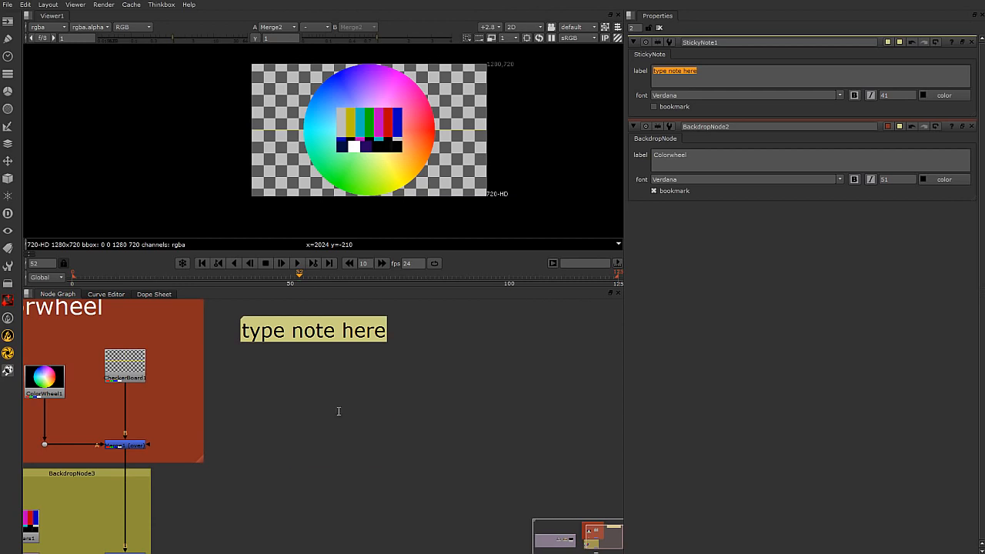
key(Tab)
text(noop)
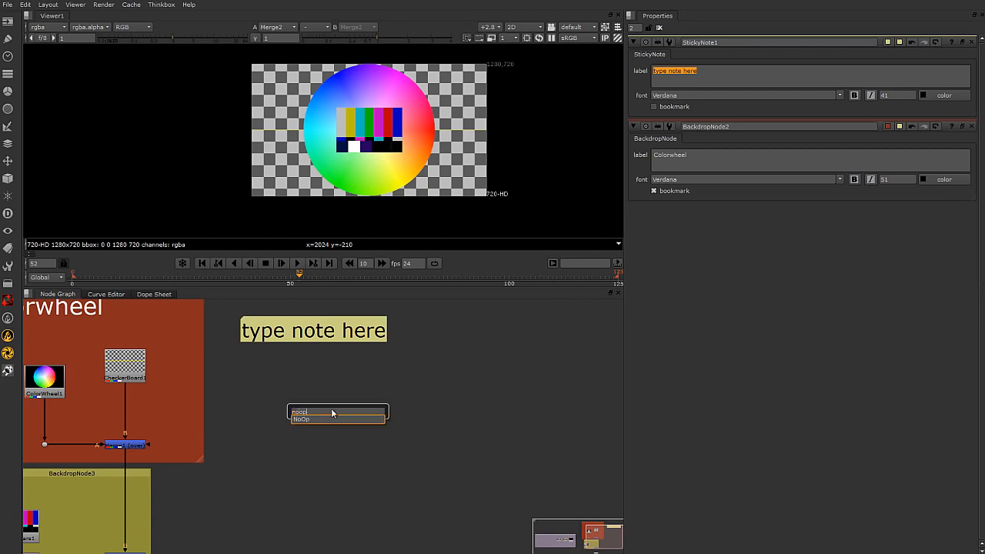
click(303, 419)
drag(331, 420, 313, 416)
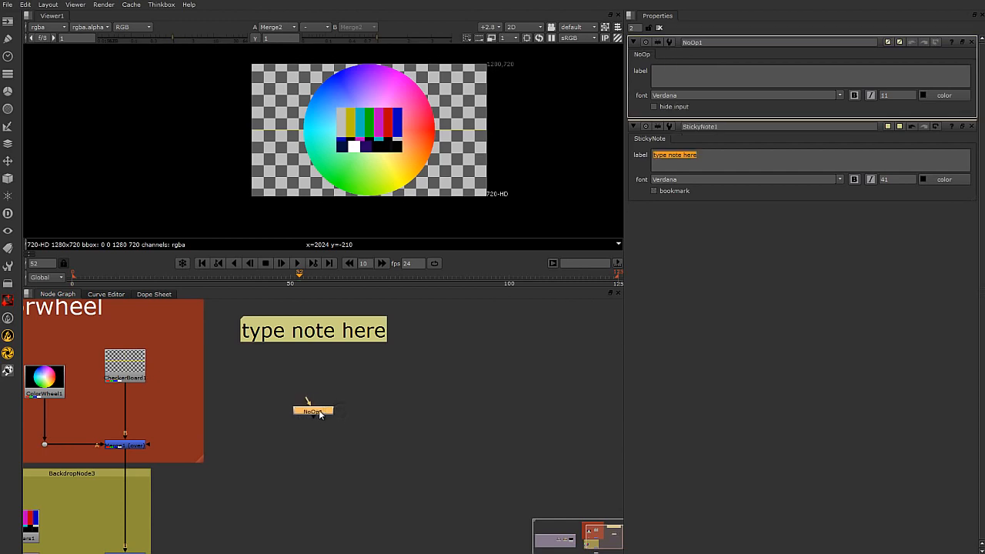
Step: Adjust the position of the NoOp1 node below the sticky note and deselect it
click(667, 71)
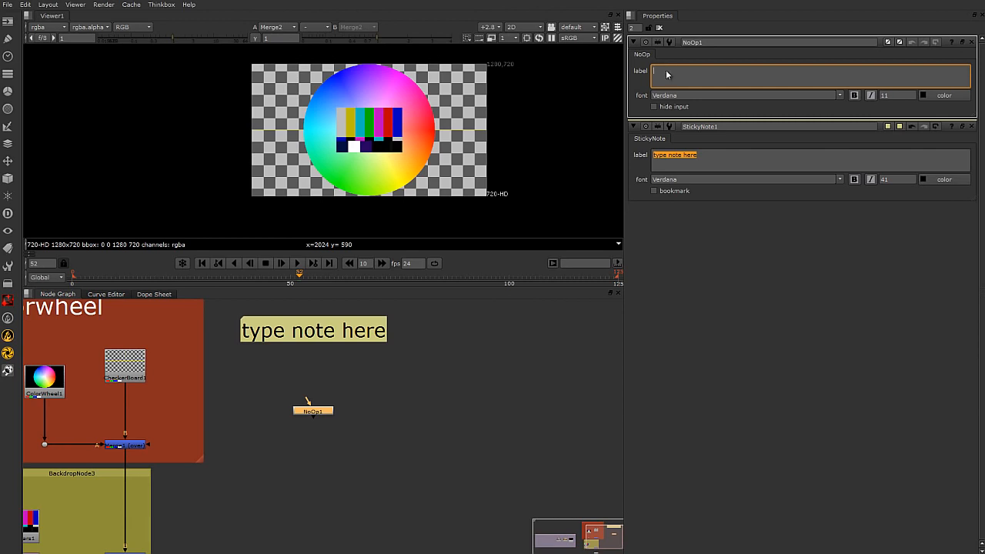
drag(321, 413, 323, 411)
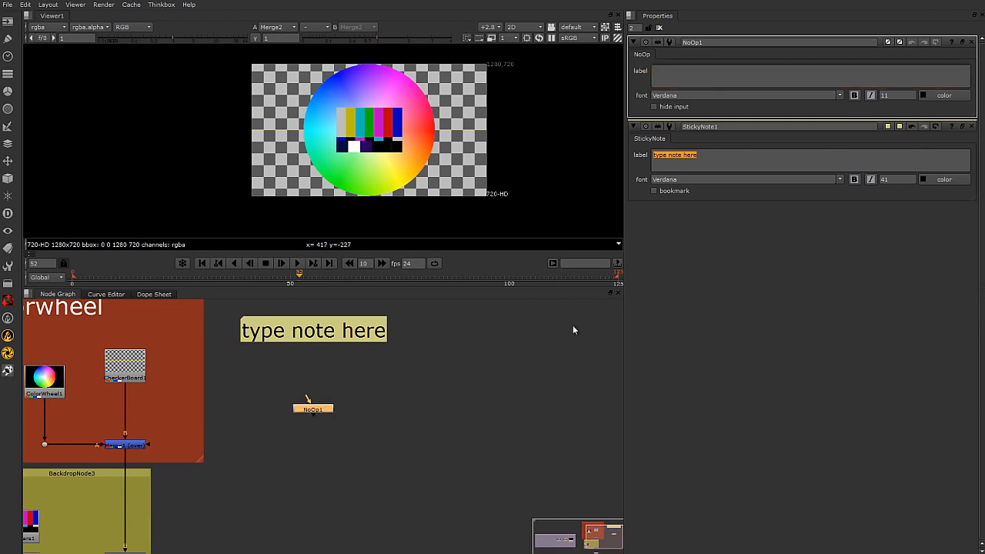
drag(322, 411, 322, 423)
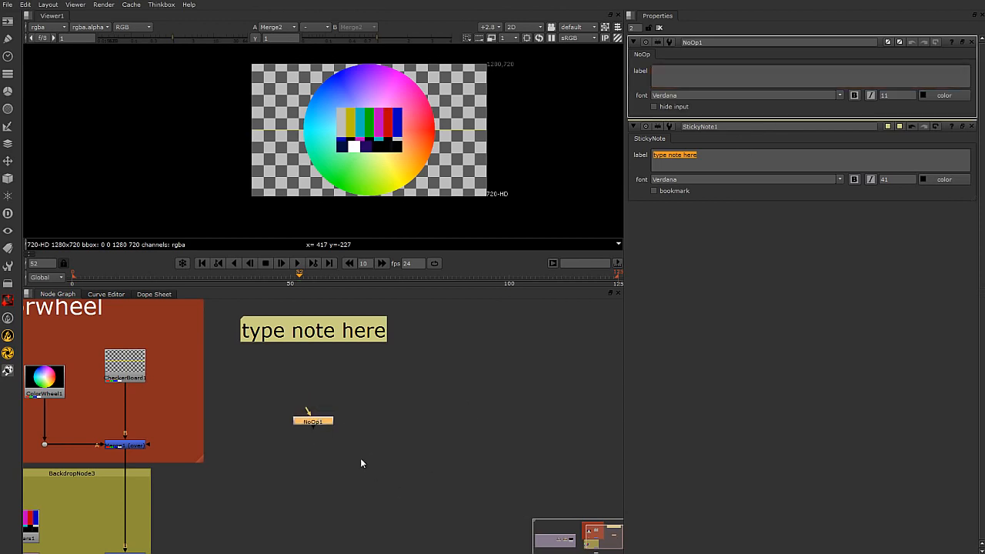
click(395, 410)
drag(397, 366, 294, 463)
drag(303, 422, 288, 416)
click(323, 445)
Step: Open the NoOp1 node's label for editing
scroll(320, 425, down, 4)
middle_drag(317, 425, 506, 413)
scroll(504, 414, up, 2)
middle_drag(502, 414, 415, 420)
scroll(409, 405, down, 2)
scroll(405, 413, down, 3)
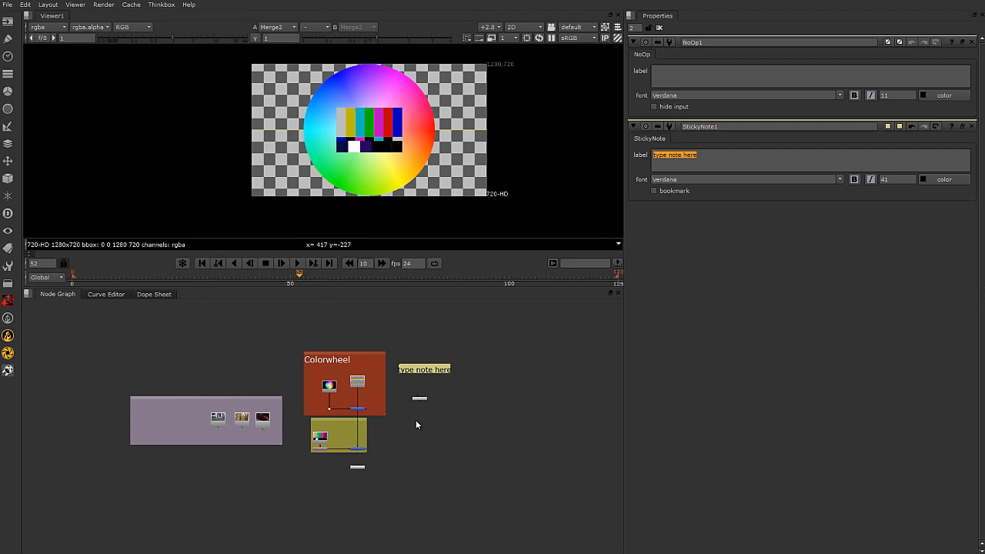
click(693, 76)
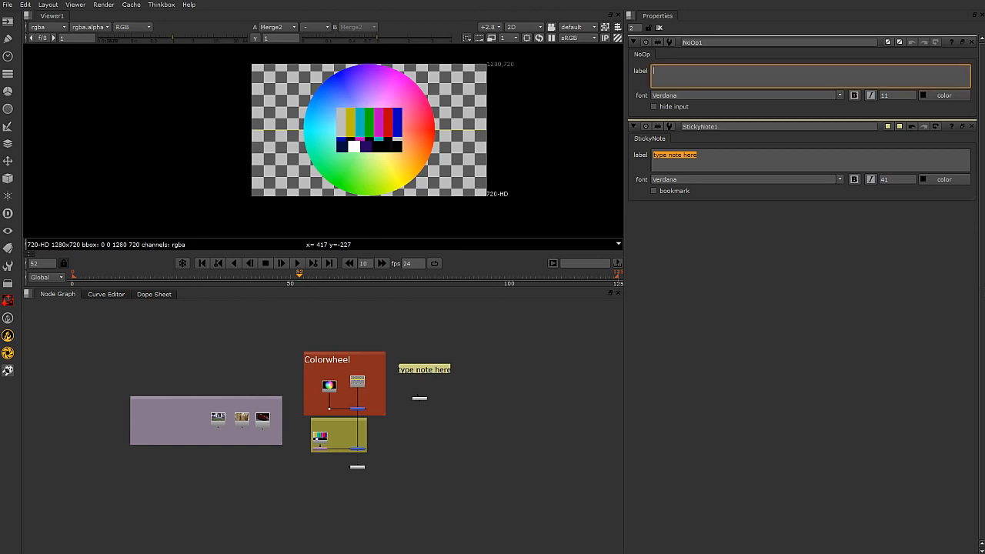